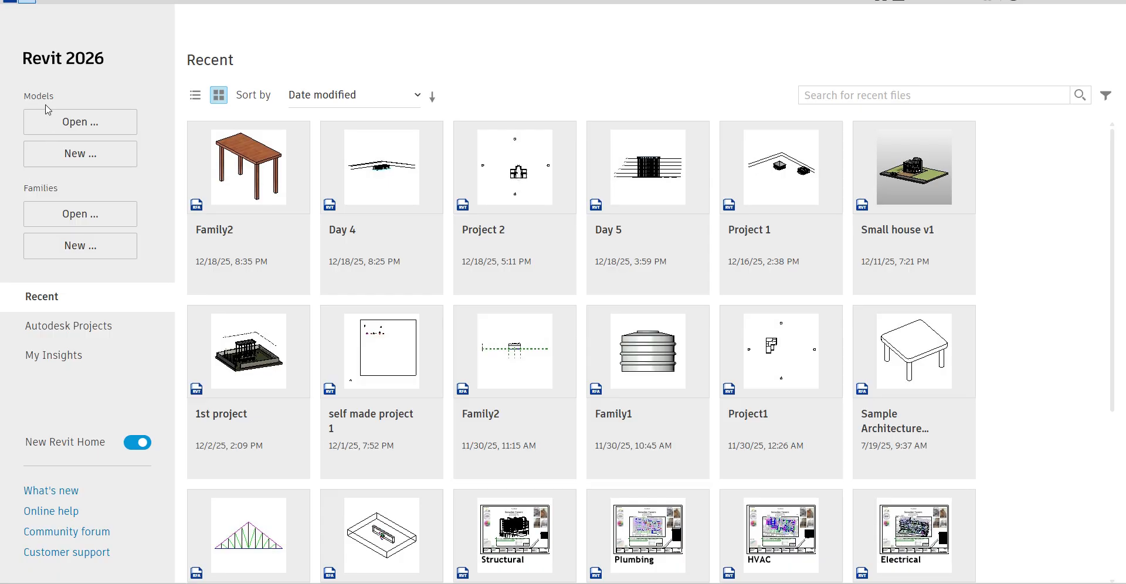
Start a new project and browse for a template file instead of using the listed templates.
click(88, 167)
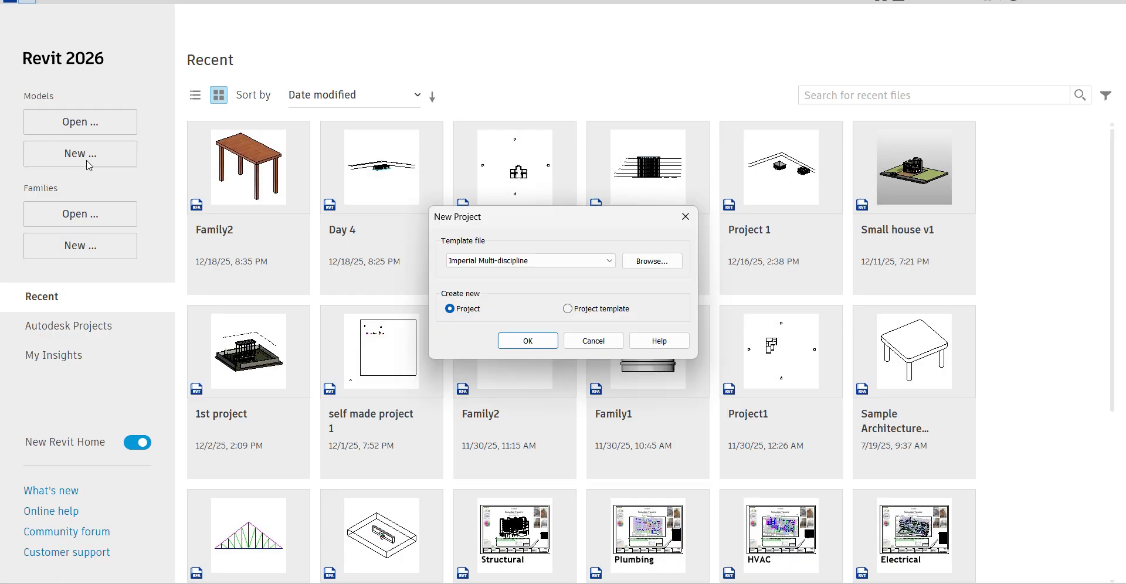
click(518, 261)
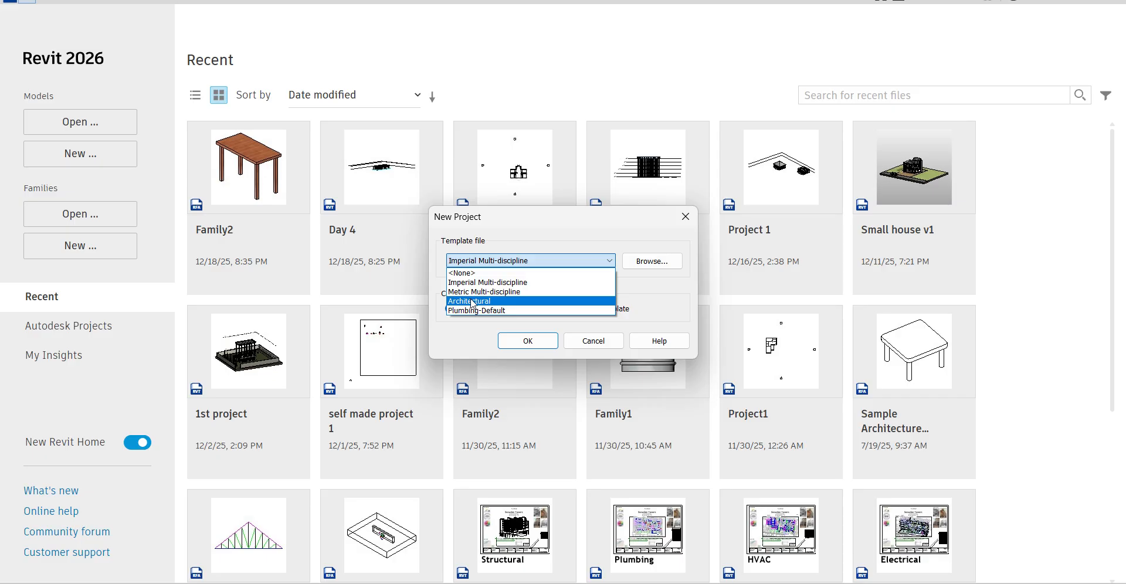
click(655, 261)
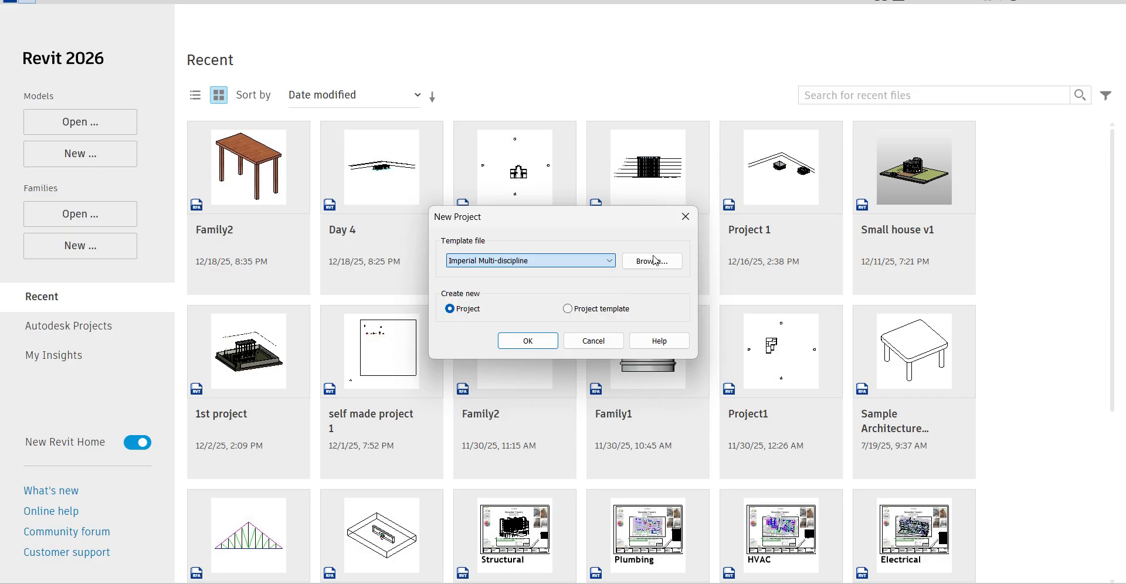
click(654, 262)
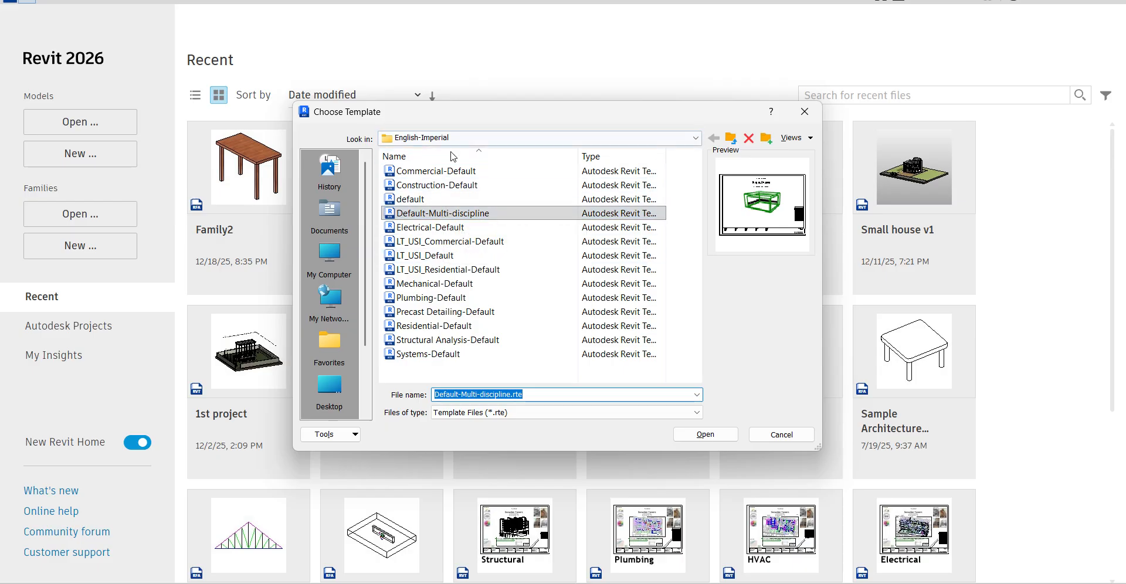
Go up to the Templates folder and reopen its English-Imperial subfolder.
click(422, 200)
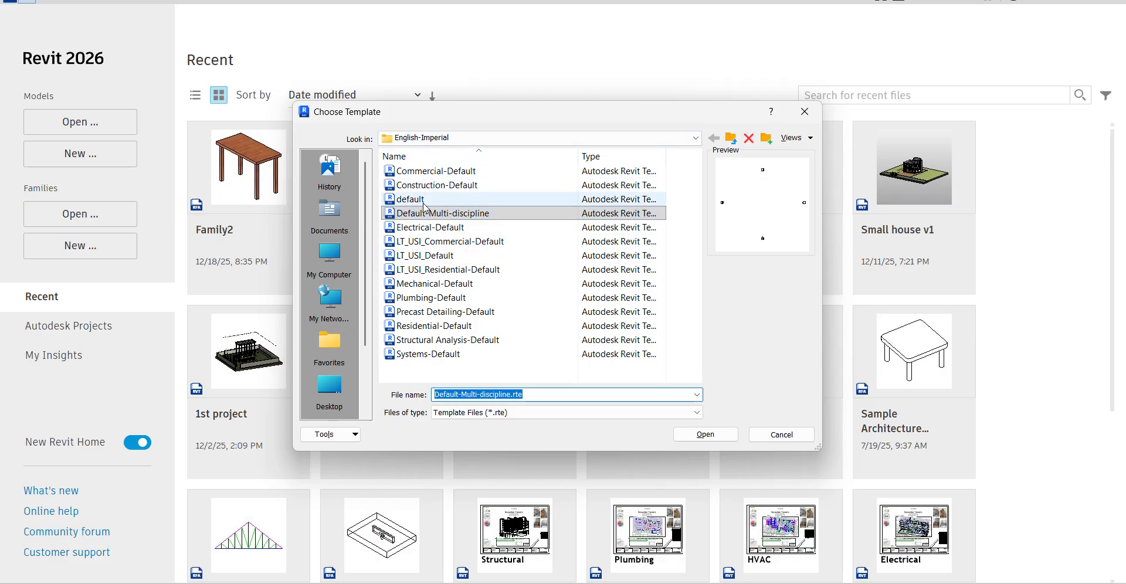
click(457, 138)
click(507, 222)
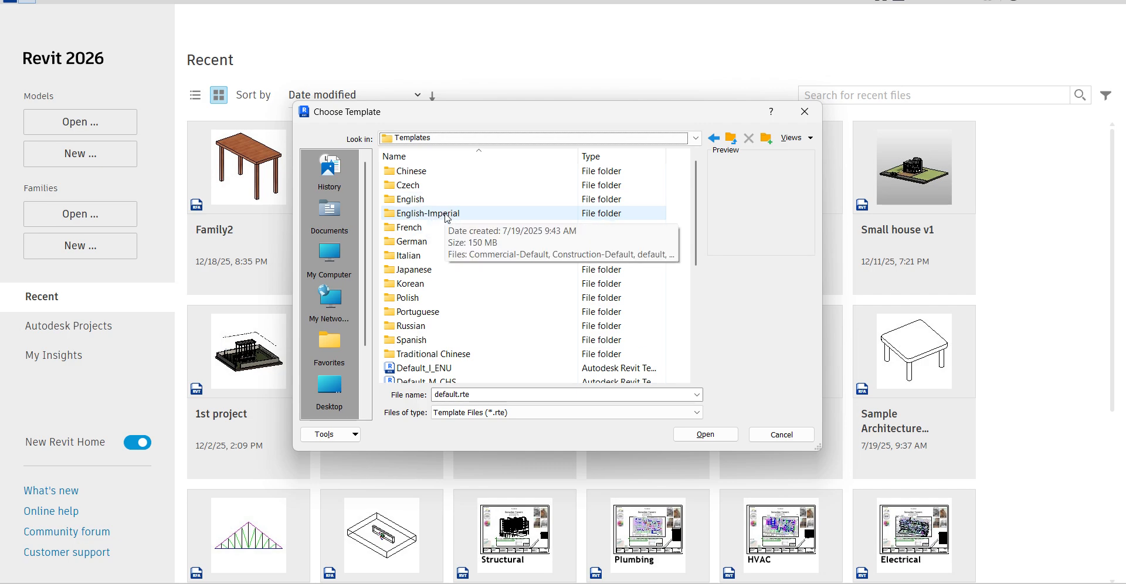
click(447, 214)
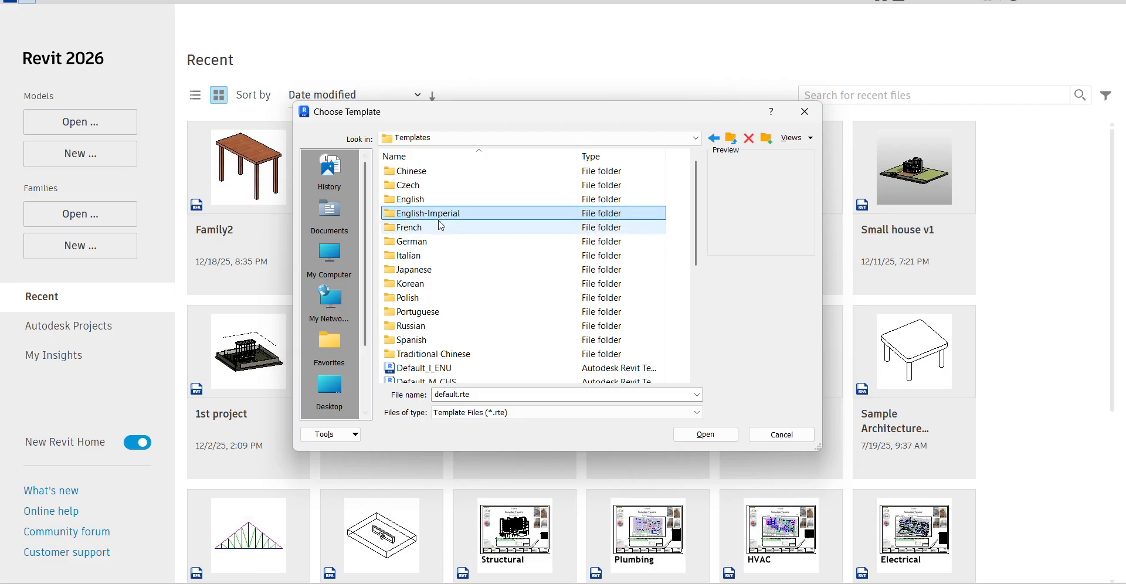
click(707, 437)
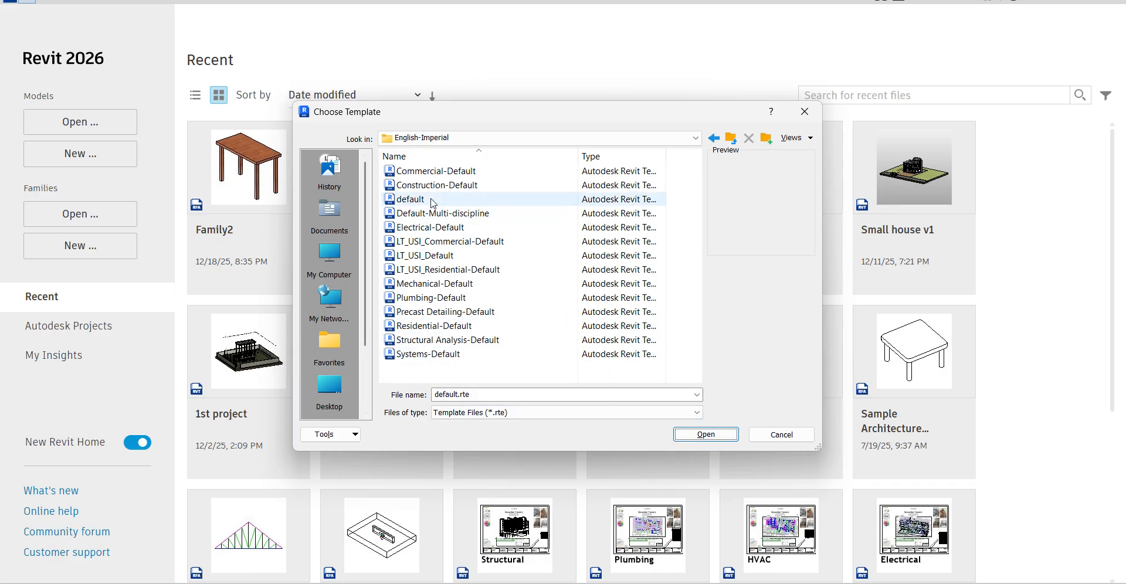
Create the new project from the default.rte template in the English-Imperial folder.
click(410, 199)
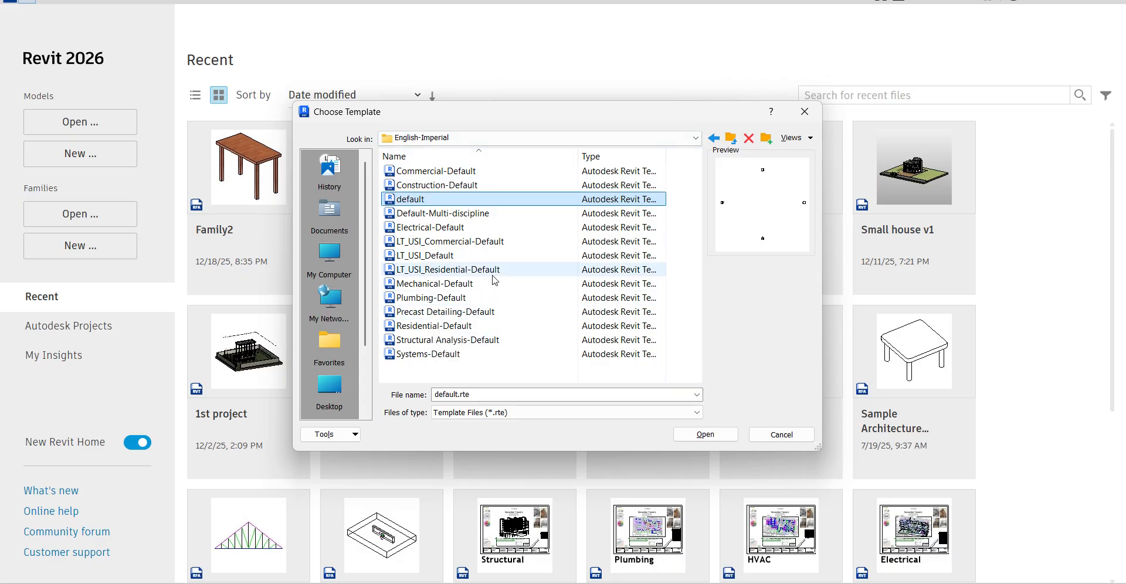
click(707, 434)
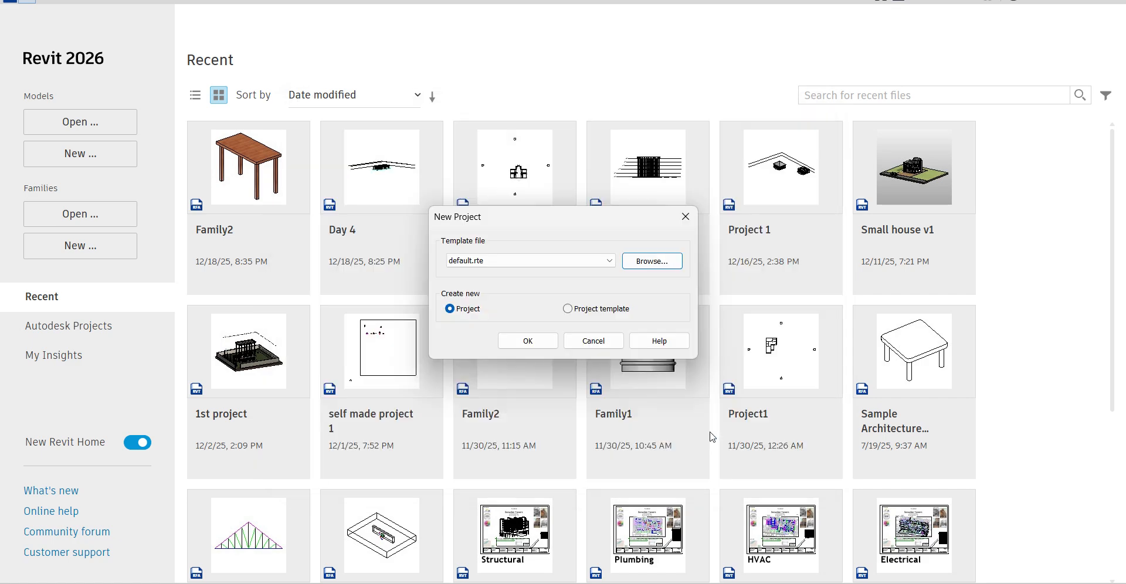
click(528, 342)
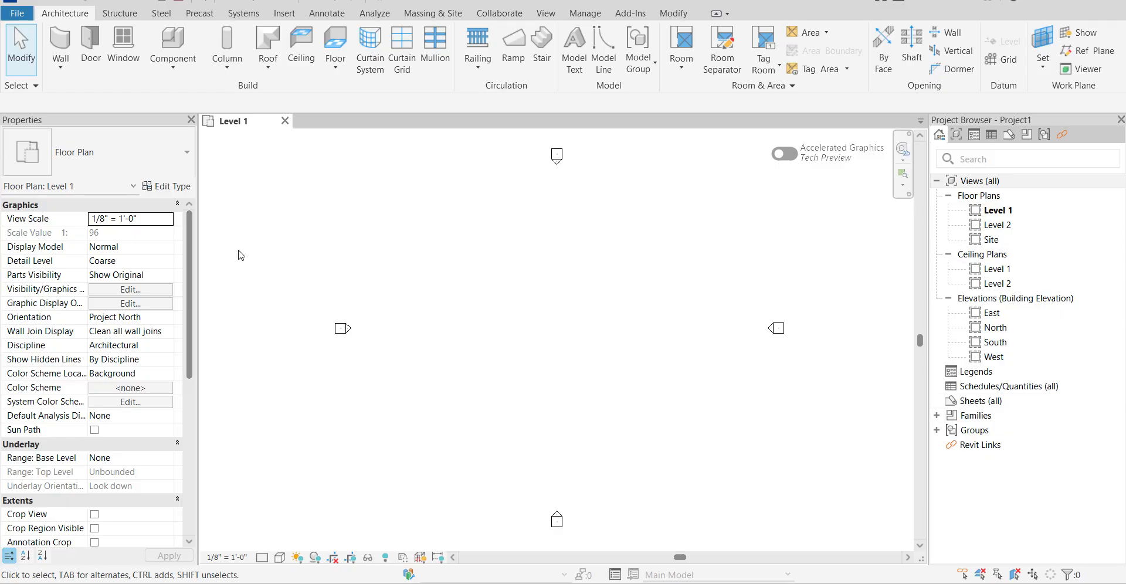
Close both the Properties palette and the Project Browser.
click(190, 119)
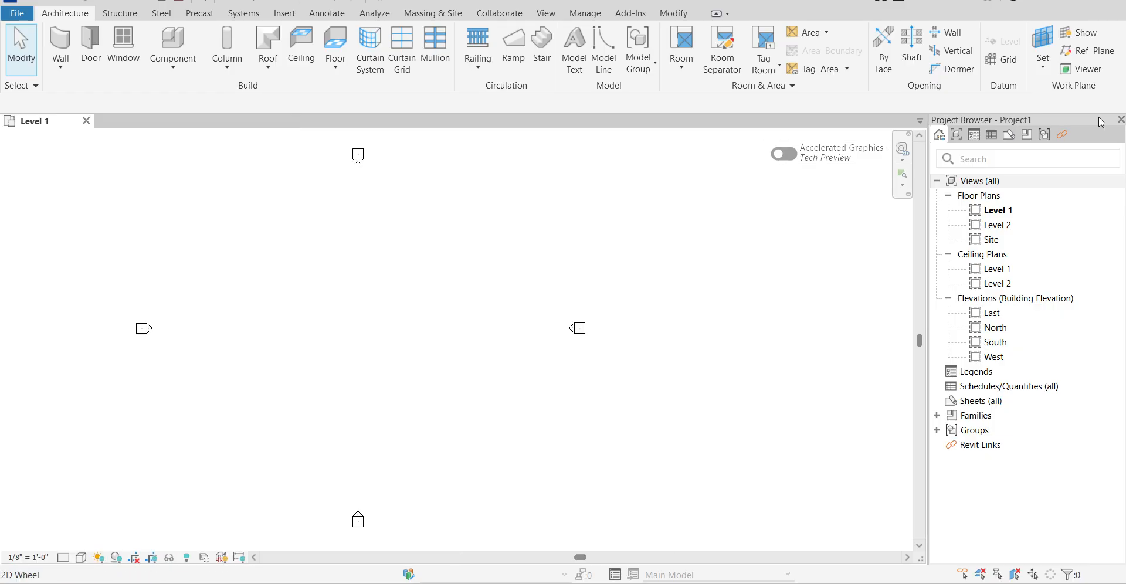
click(1121, 120)
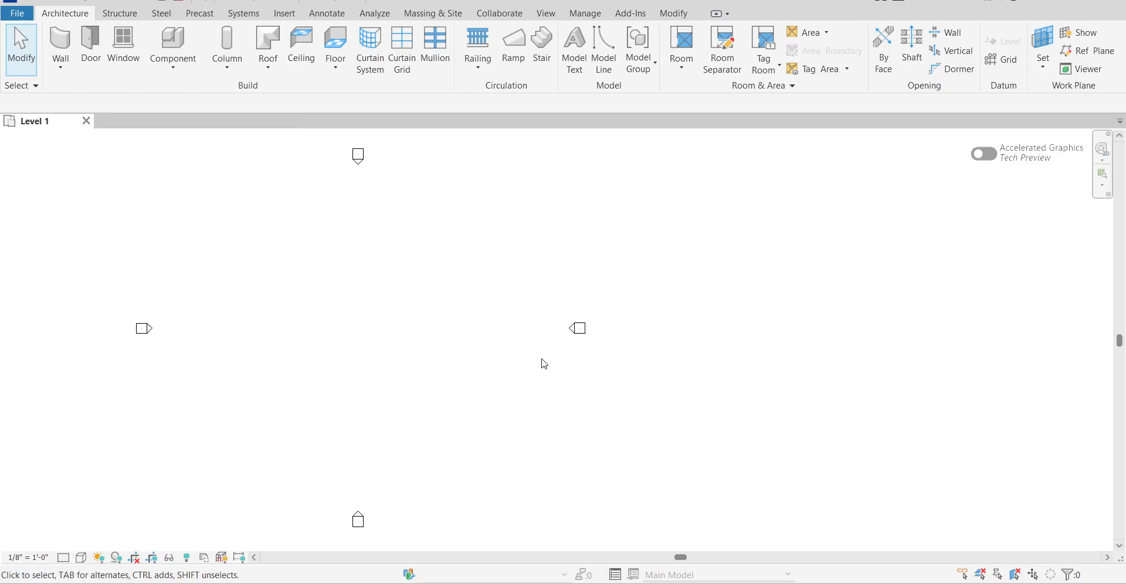
drag(442, 357, 616, 370)
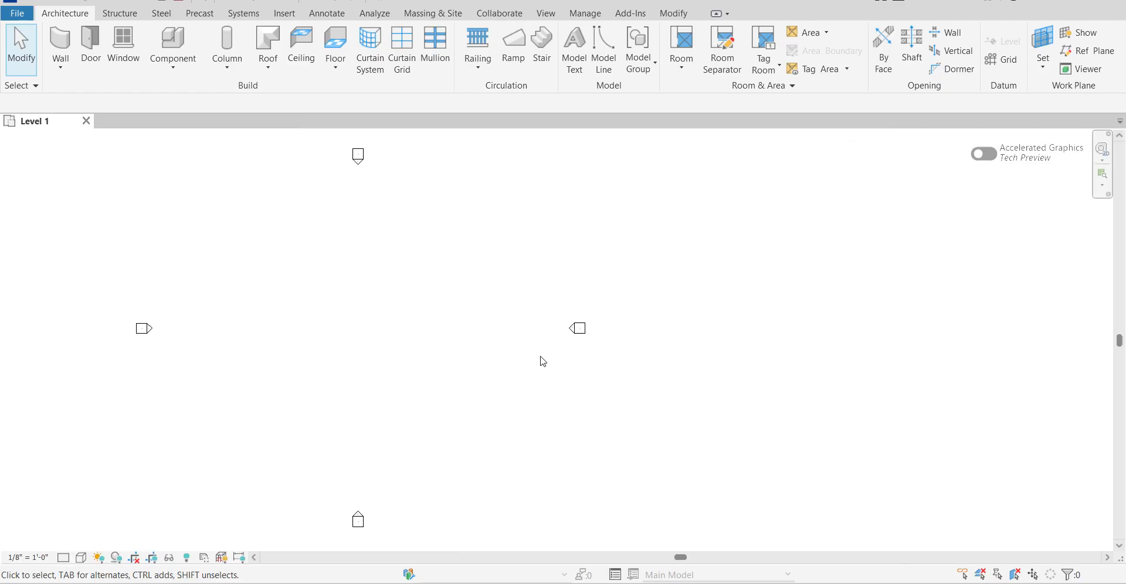
Reopen the Project Browser and dock it on the left side of the drawing area.
right_click(350, 286)
mouse_move(366, 544)
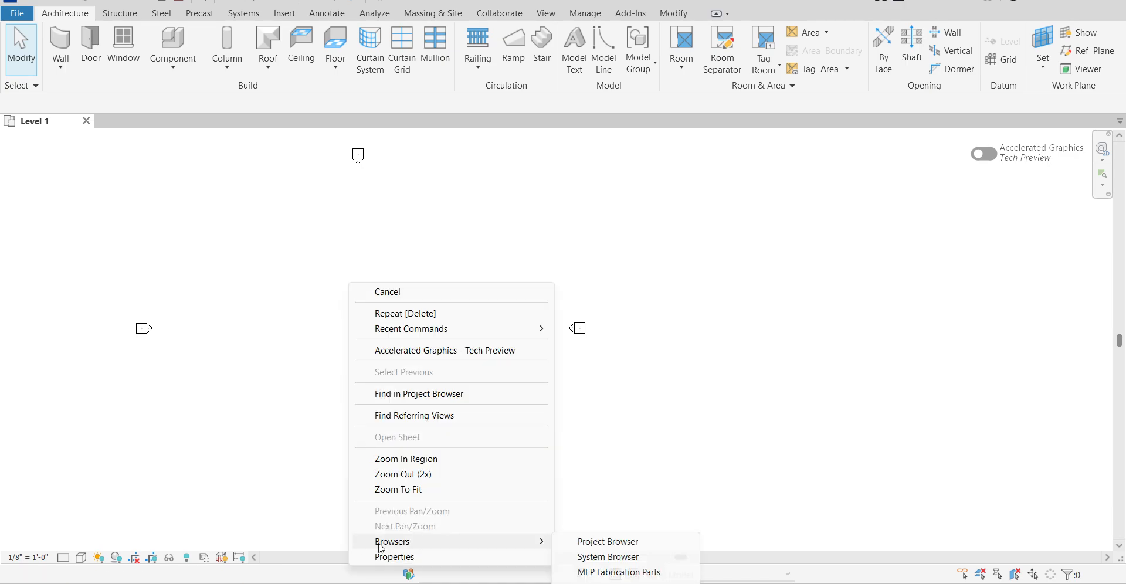
click(630, 544)
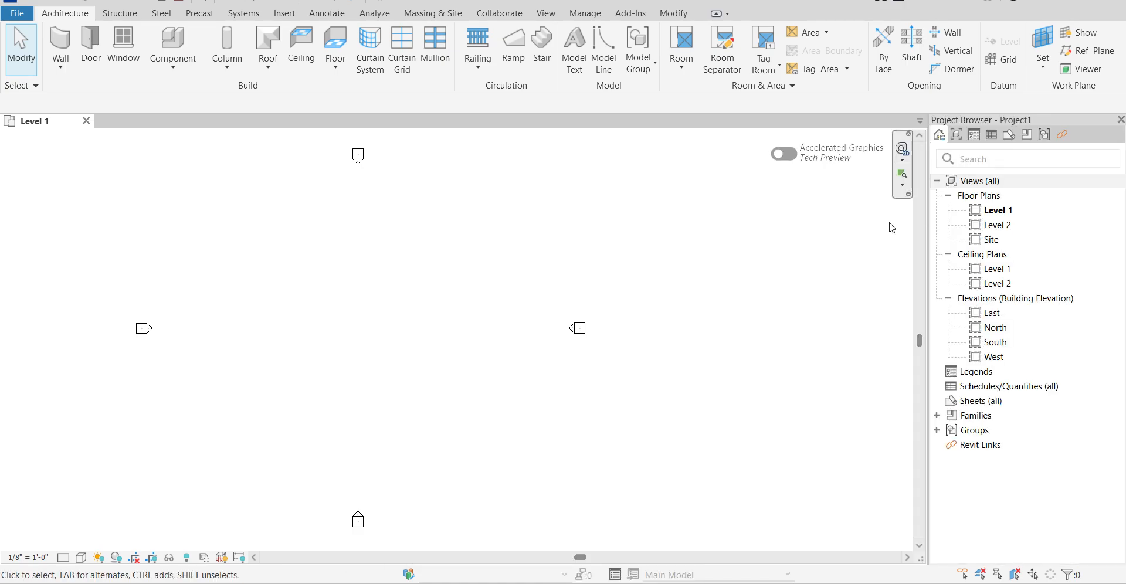
drag(974, 121, 3, 190)
Reopen the Properties palette and dock it on the right side of the drawing area.
right_click(287, 203)
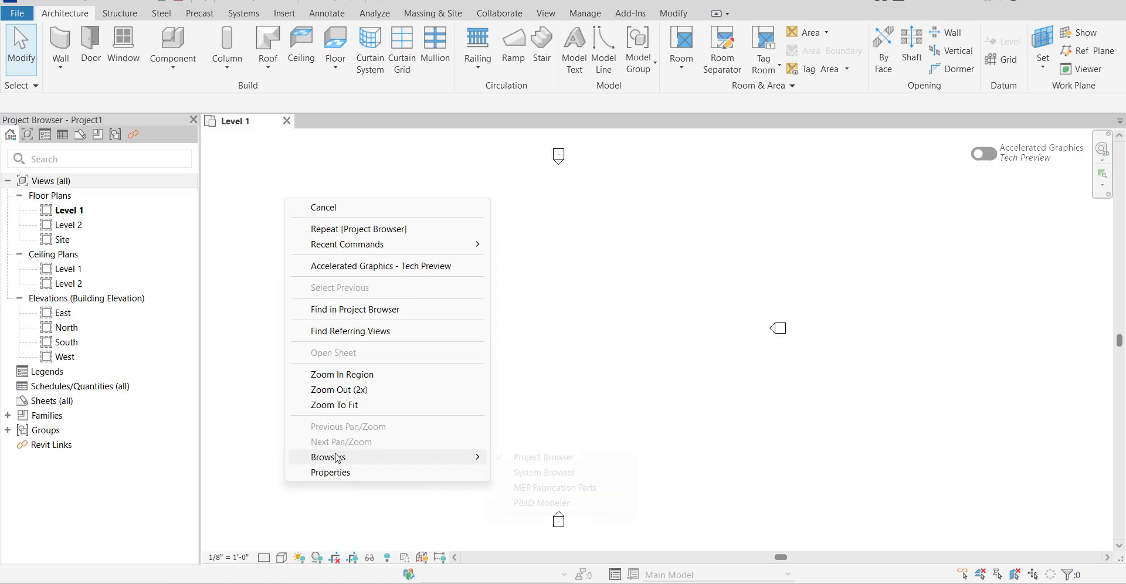
click(336, 472)
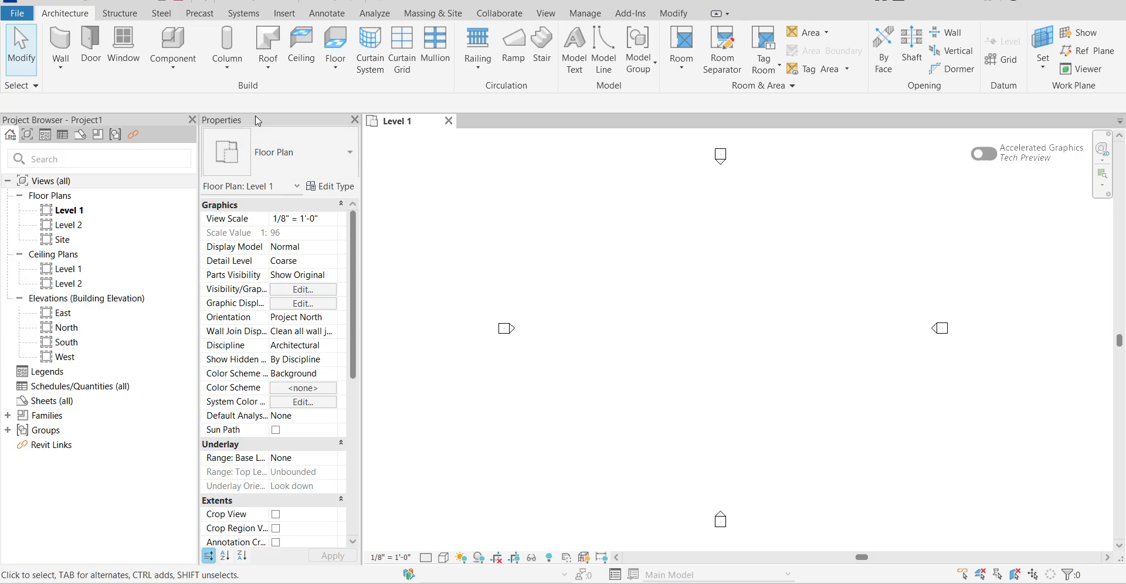
drag(235, 120, 50, 441)
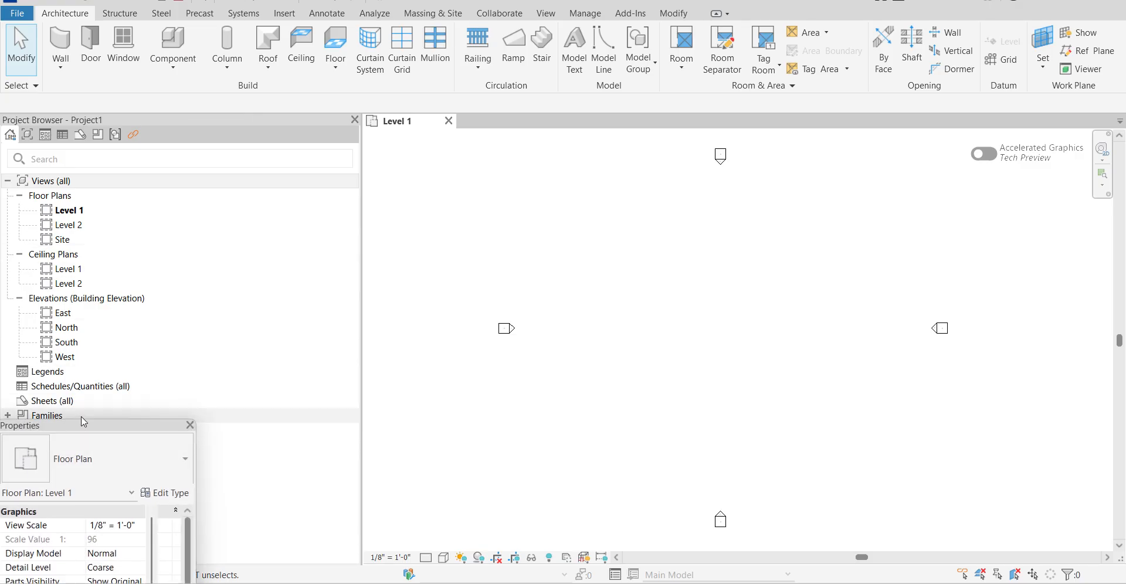
mouse_move(43, 430)
mouse_down()
mouse_move(319, 340)
mouse_move(365, 304)
mouse_move(556, 242)
mouse_move(1060, 35)
mouse_move(1115, 94)
mouse_move(1124, 162)
mouse_up()
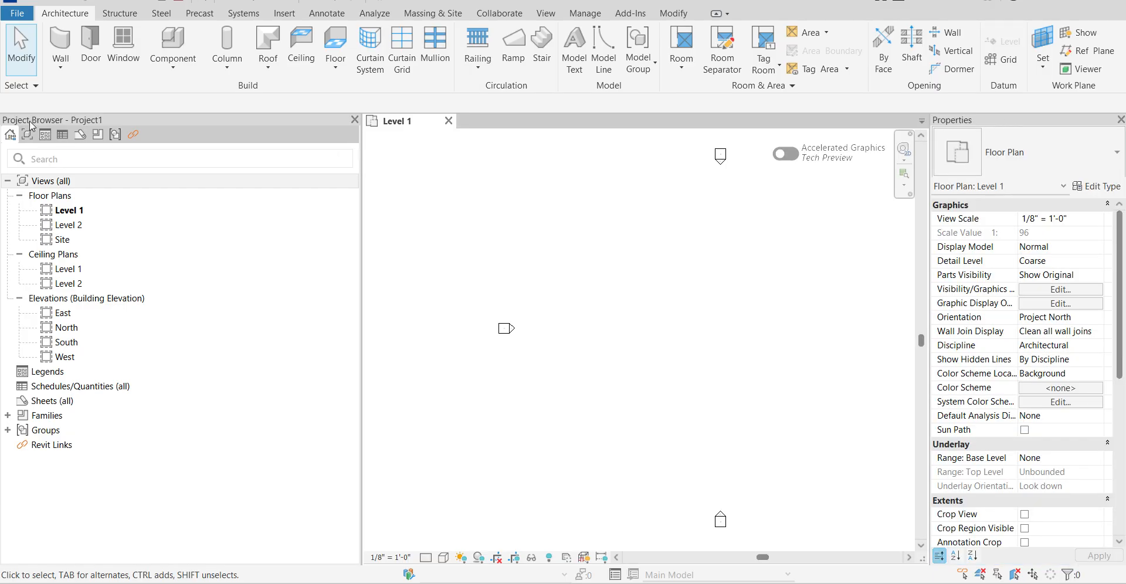
Dock the Project Browser to the right and the Properties palette to the left of the drawing area, and make the Properties palette slightly narrower.
drag(33, 125, 1103, 176)
drag(827, 122, 3, 143)
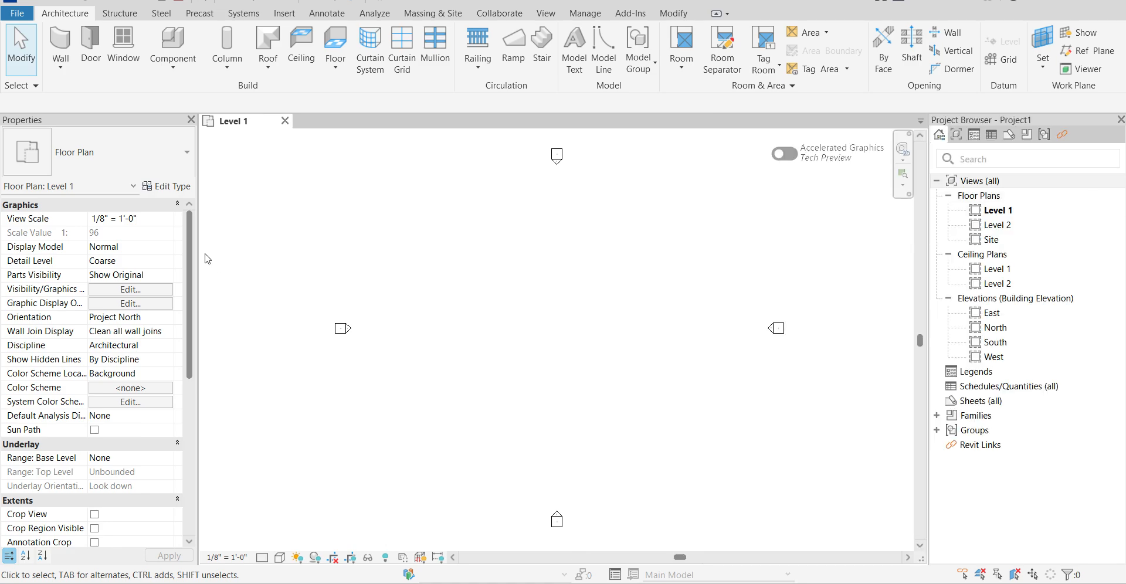
drag(199, 249, 134, 248)
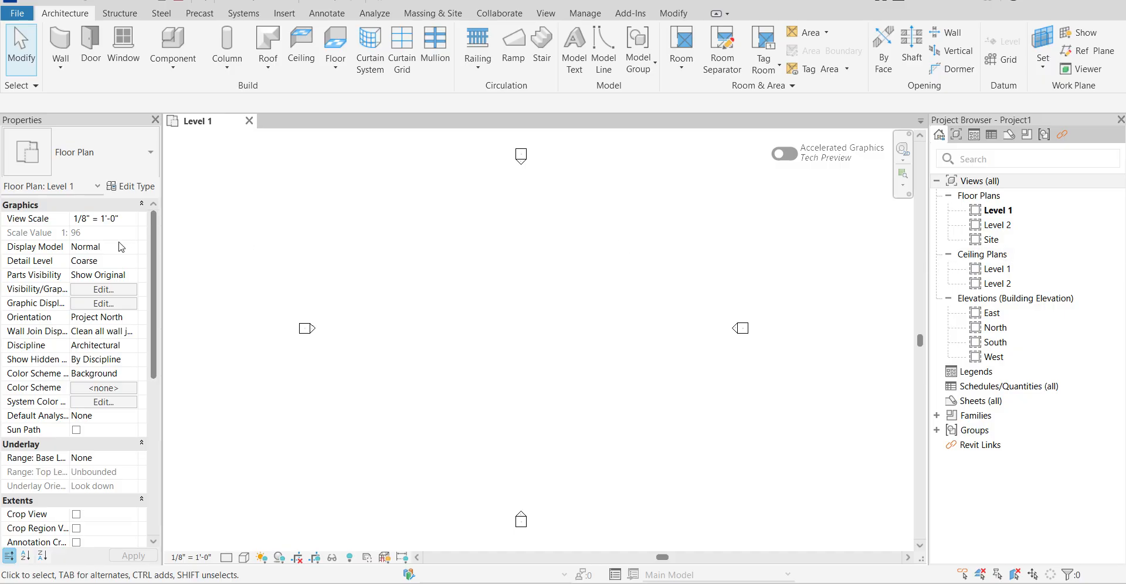
drag(162, 246, 172, 247)
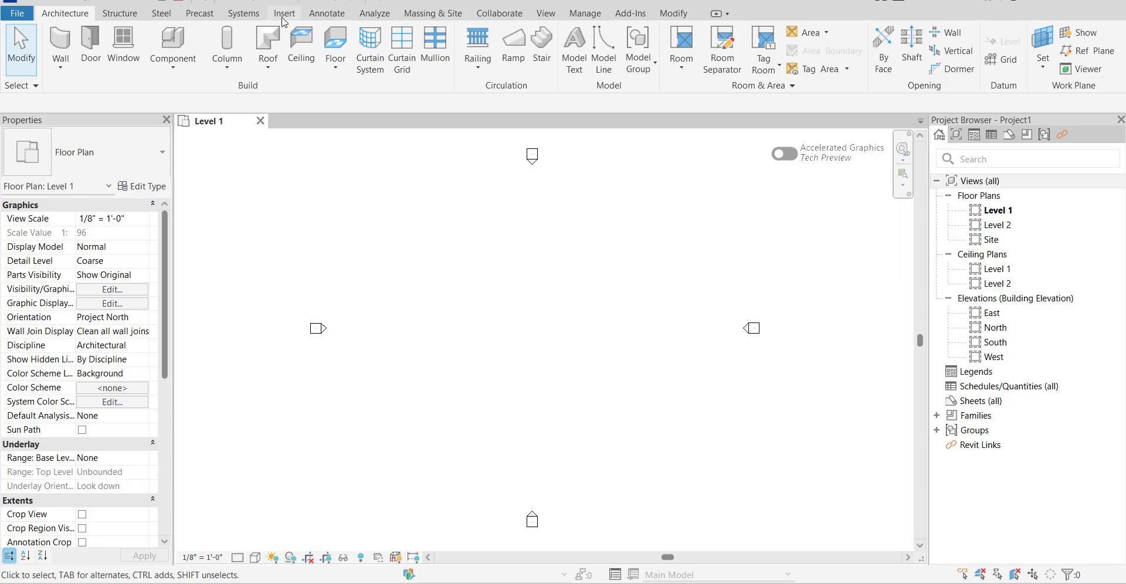
Look through the available tool sets from Structure, Steel and Precast through to Massing & Site.
click(125, 14)
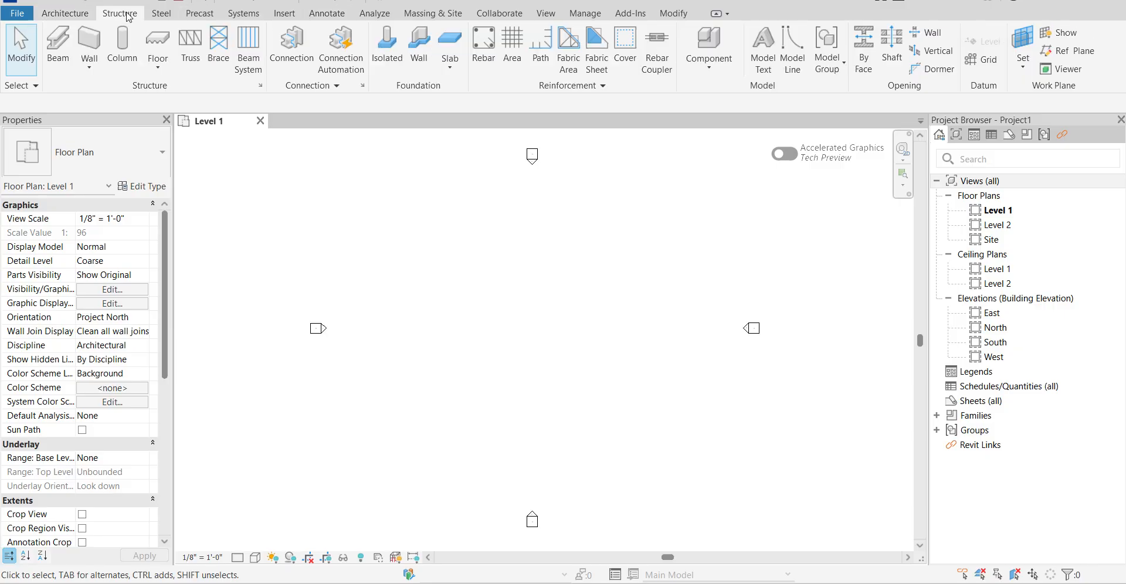
click(161, 12)
click(199, 13)
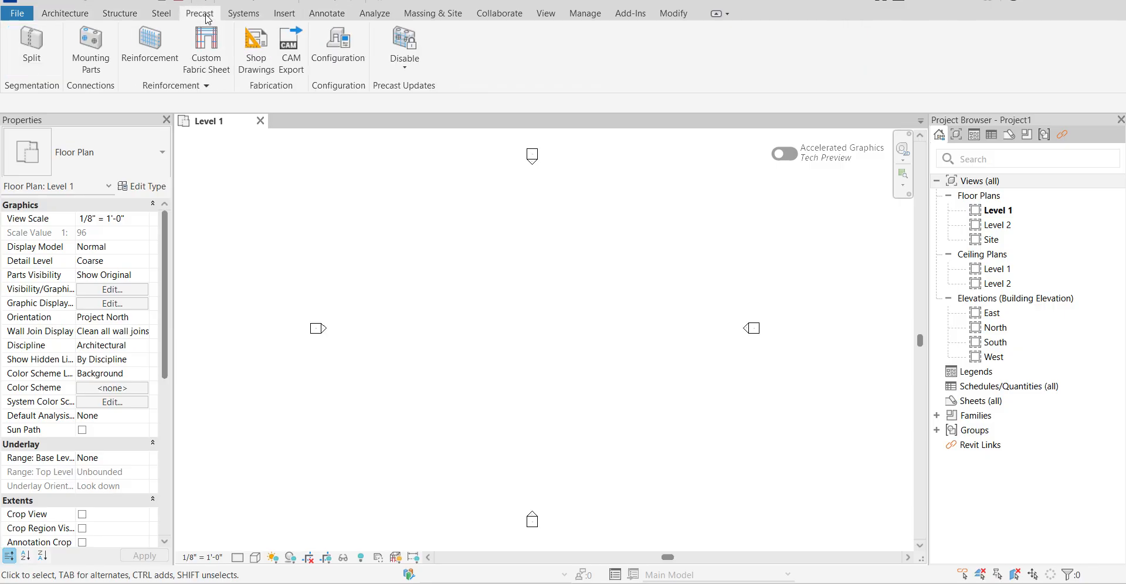
click(249, 17)
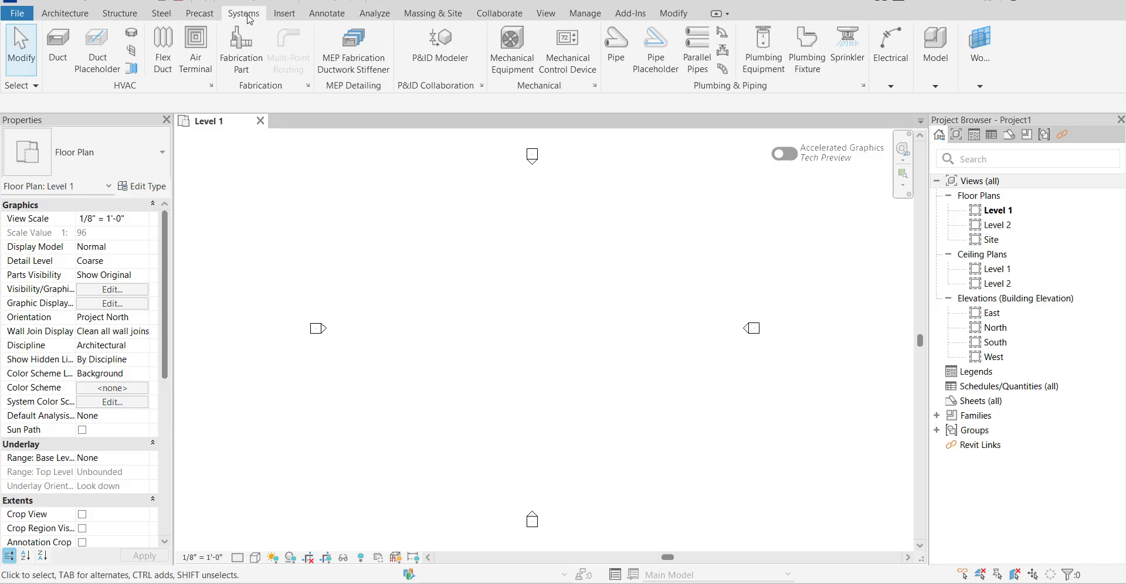
click(289, 16)
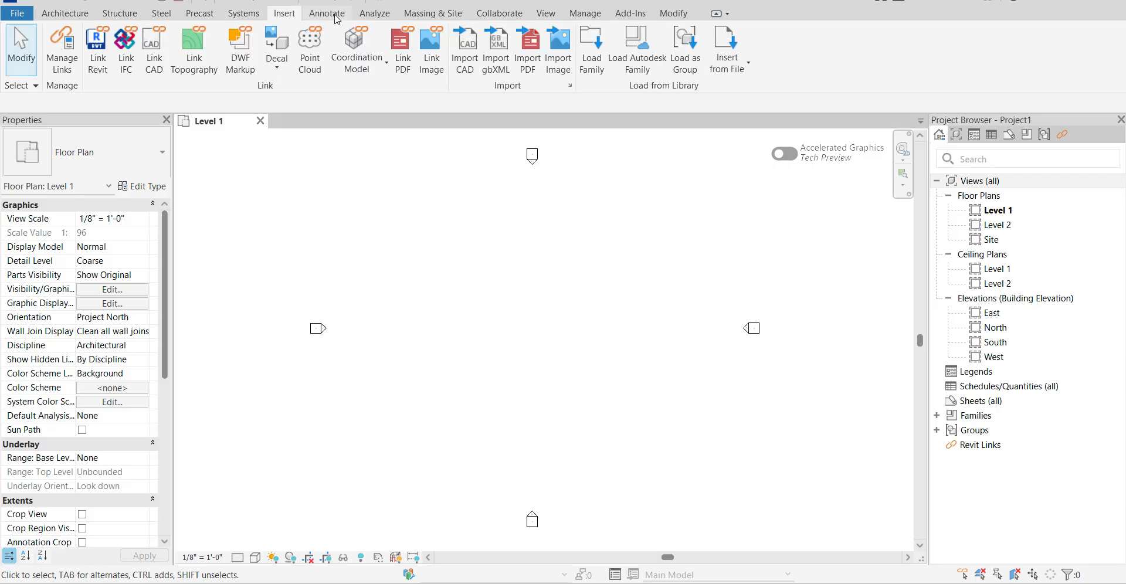
click(334, 16)
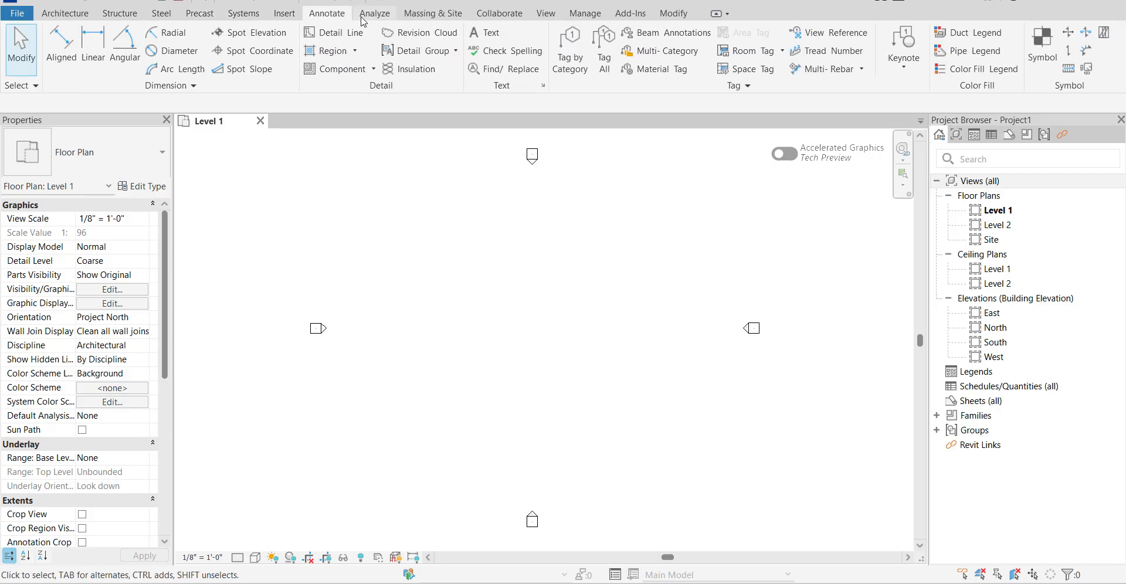
click(367, 17)
click(418, 17)
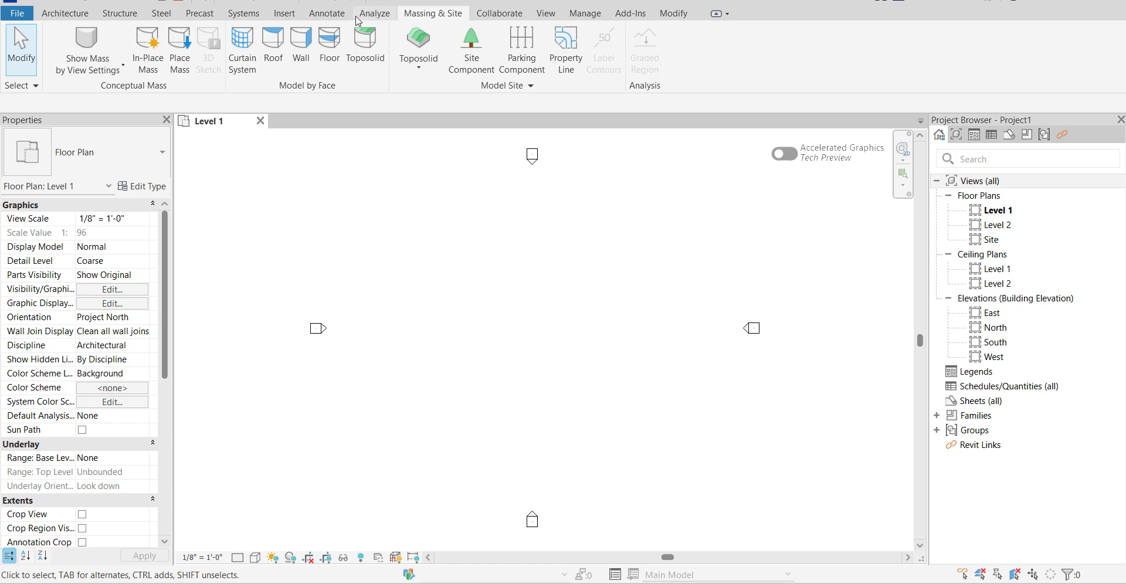
Draw a horizontal Basic Wall Generic - 8" 40' long between the elevation markers on the Level 1 plan.
click(66, 15)
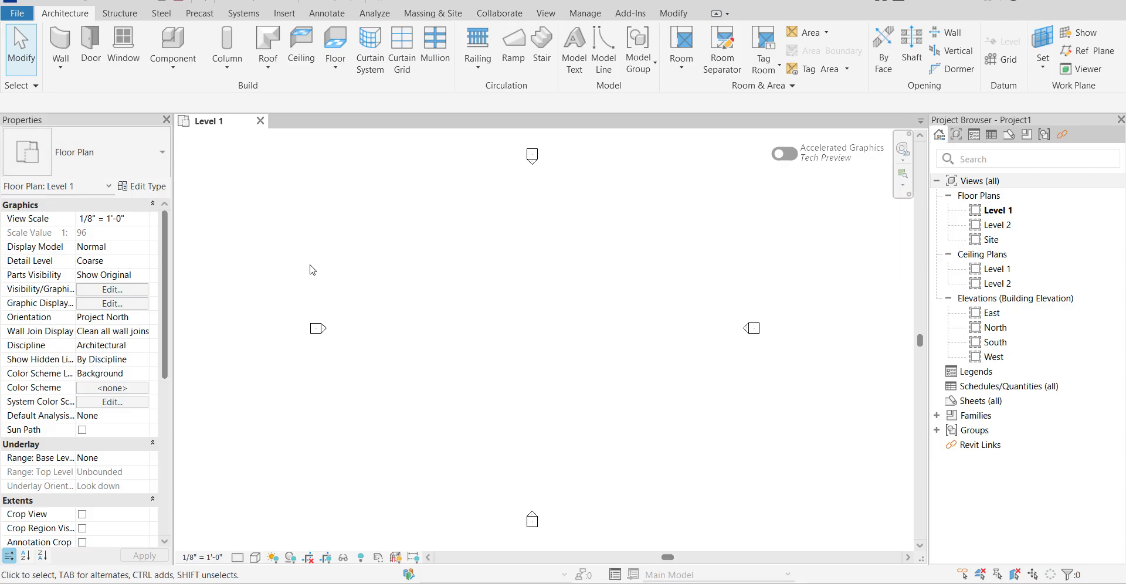
click(61, 63)
click(105, 97)
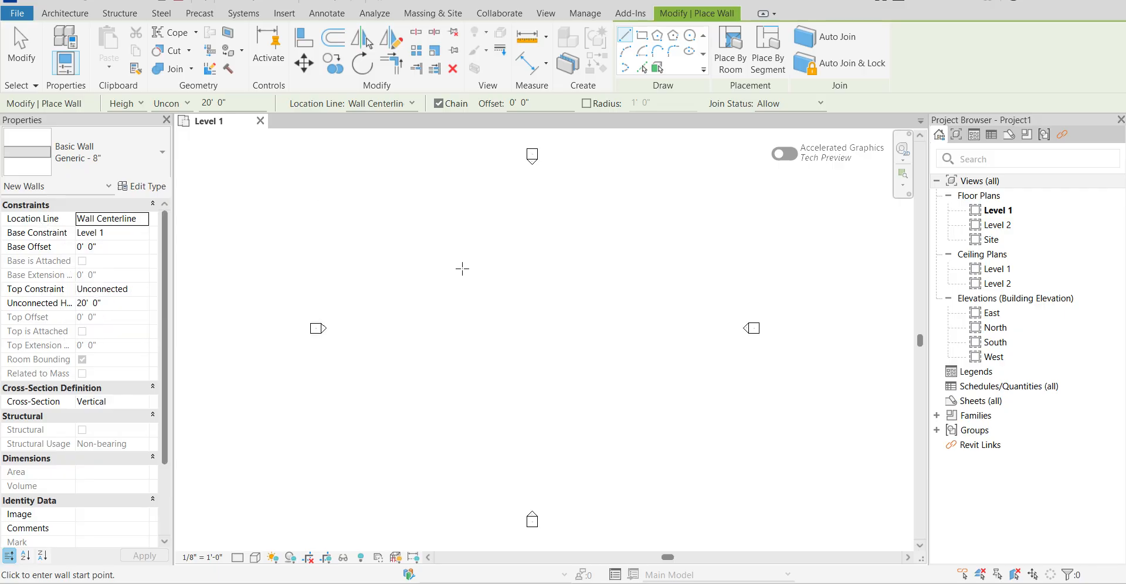
click(456, 239)
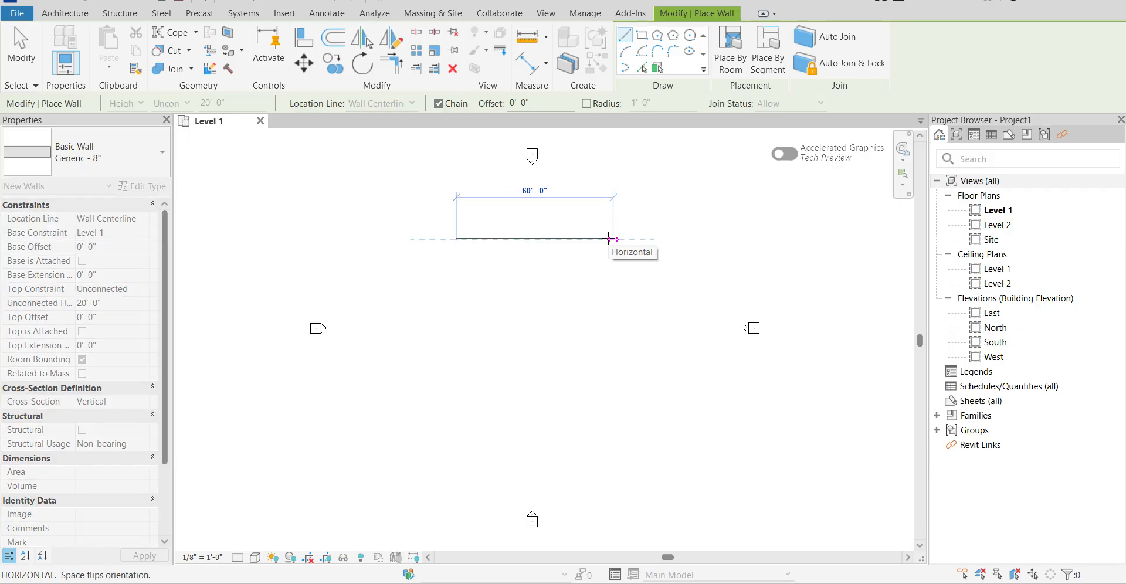
scroll(611, 240, up, 5)
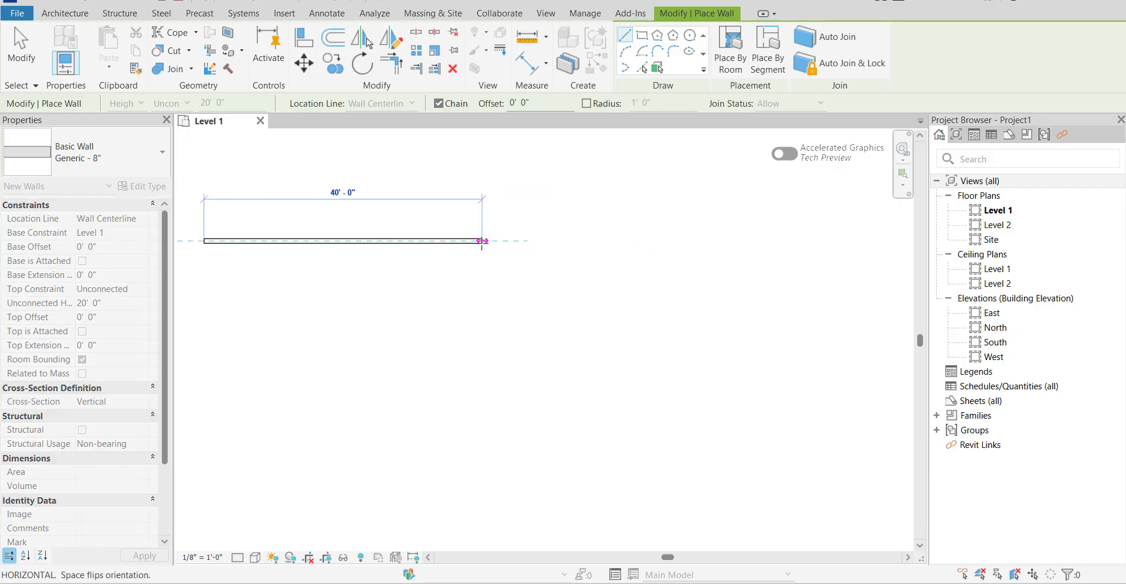
click(482, 241)
Continue the wall chain 60' down, 40' back and 60' up to close the rectangle, and end the Wall command.
scroll(479, 188, down, 3)
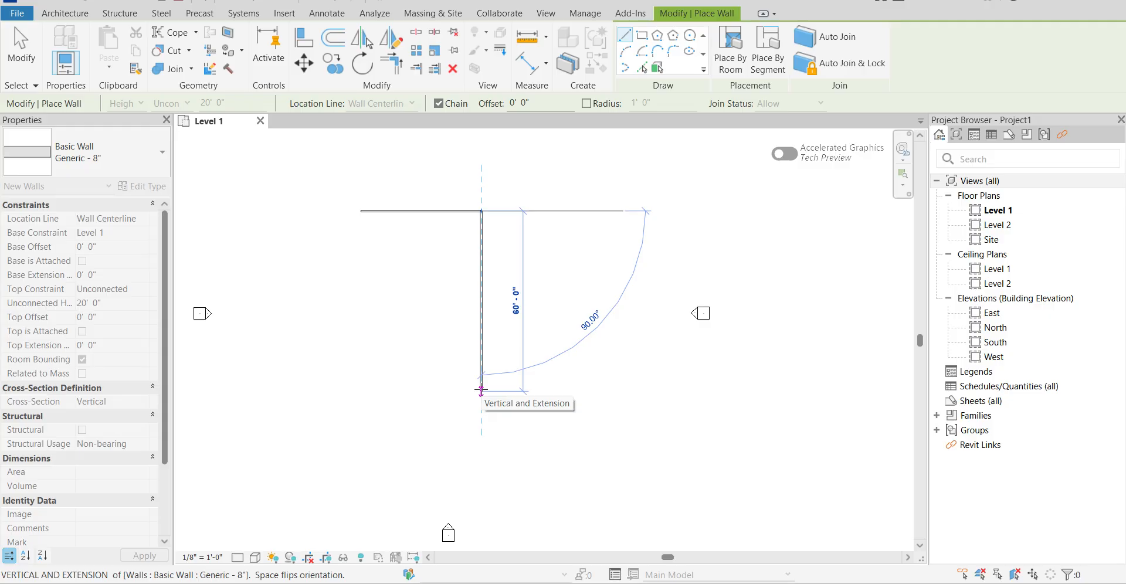
click(482, 390)
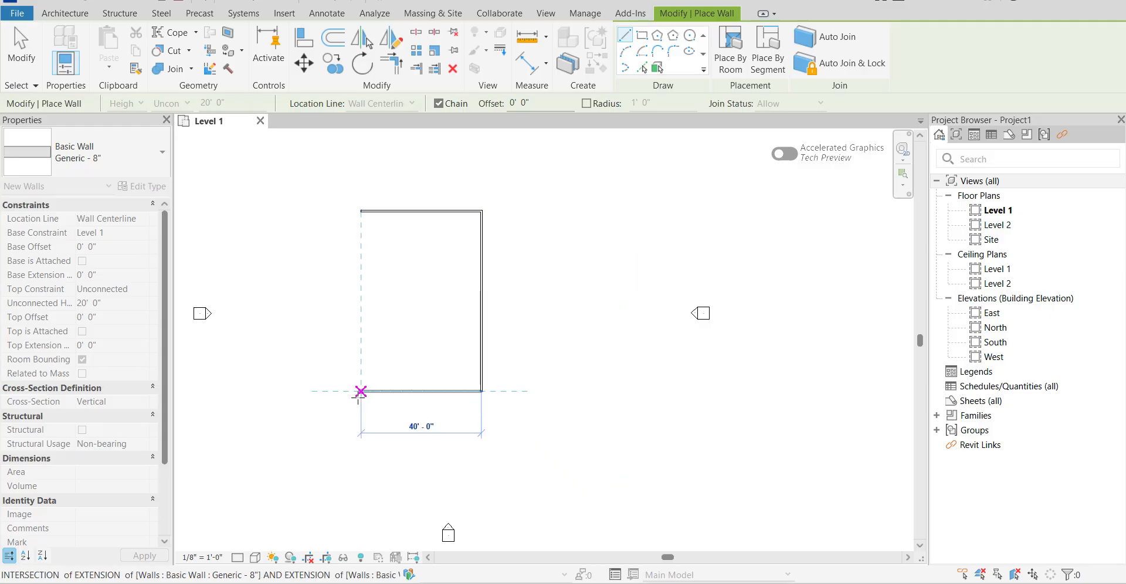
click(360, 392)
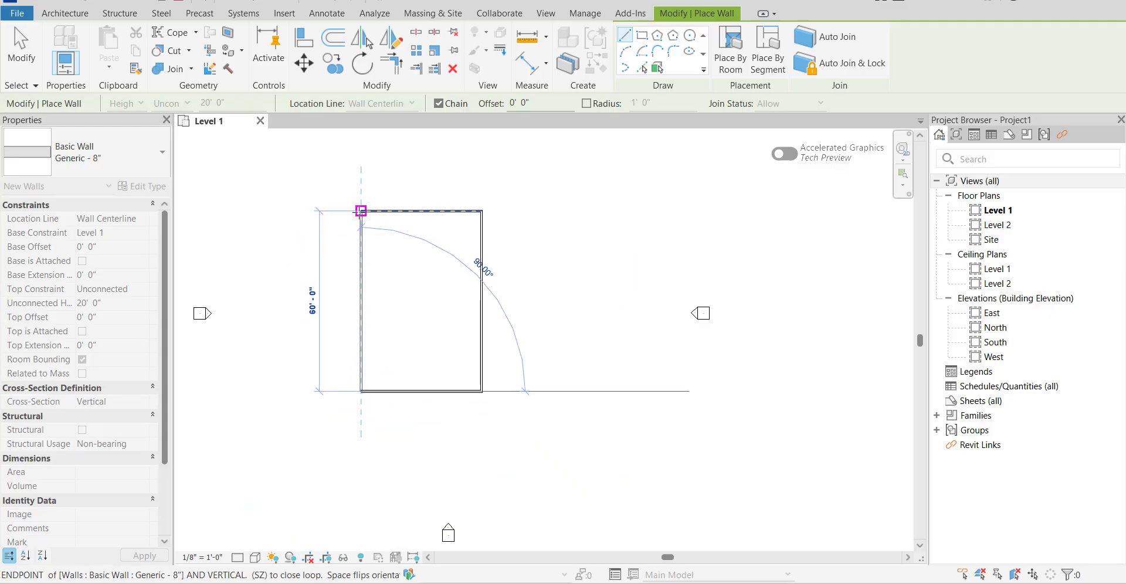
click(361, 210)
scroll(321, 214, up, 4)
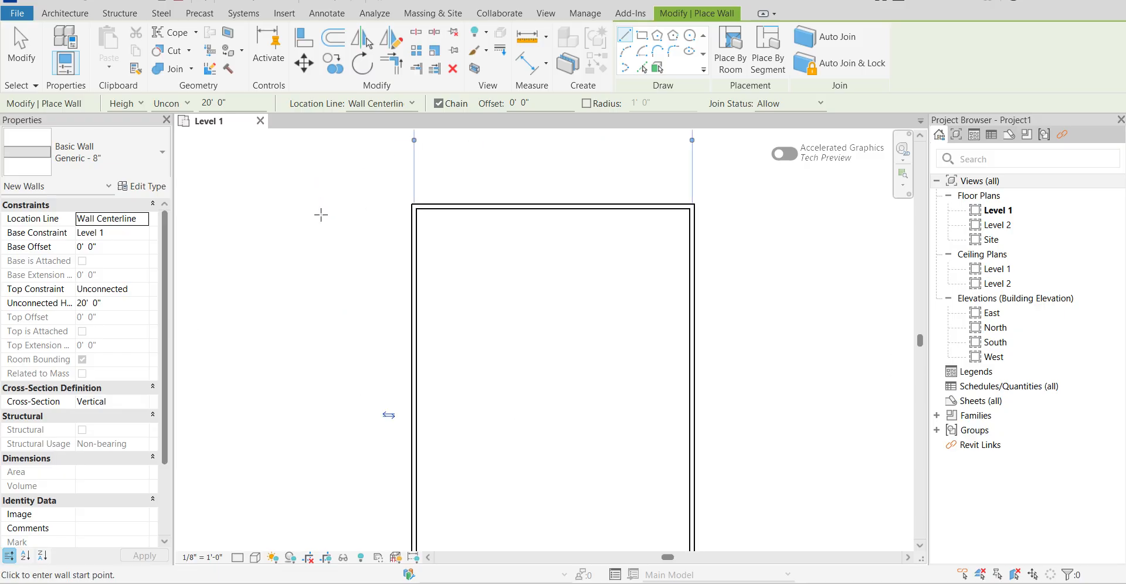
scroll(321, 220, down, 3)
key(Escape)
key(Escape)
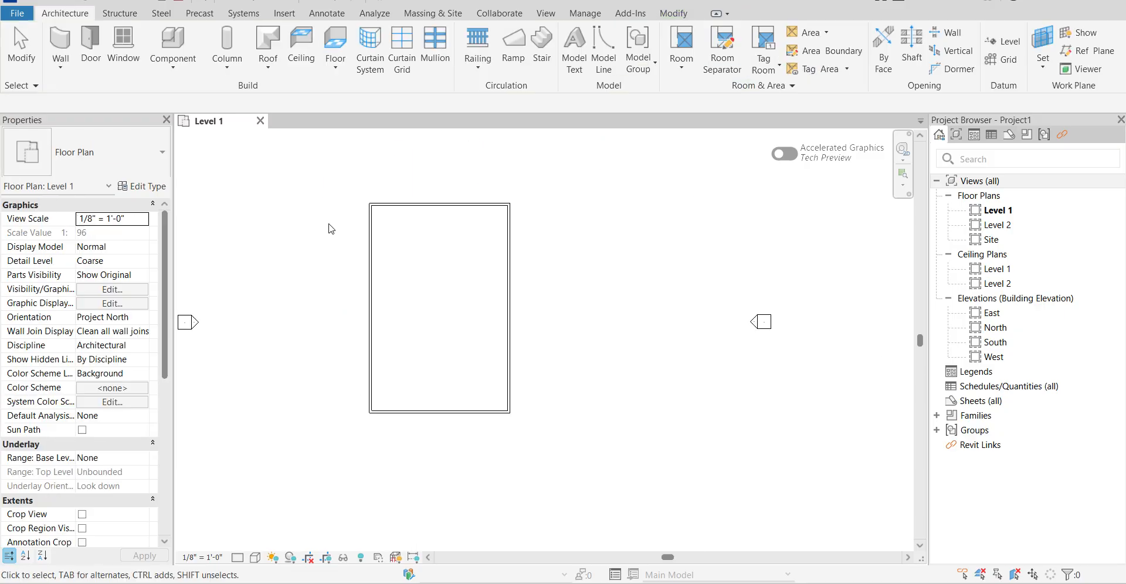
Examine the instance properties and top constraint of the rectangle's west wall, and clear the selection.
click(369, 214)
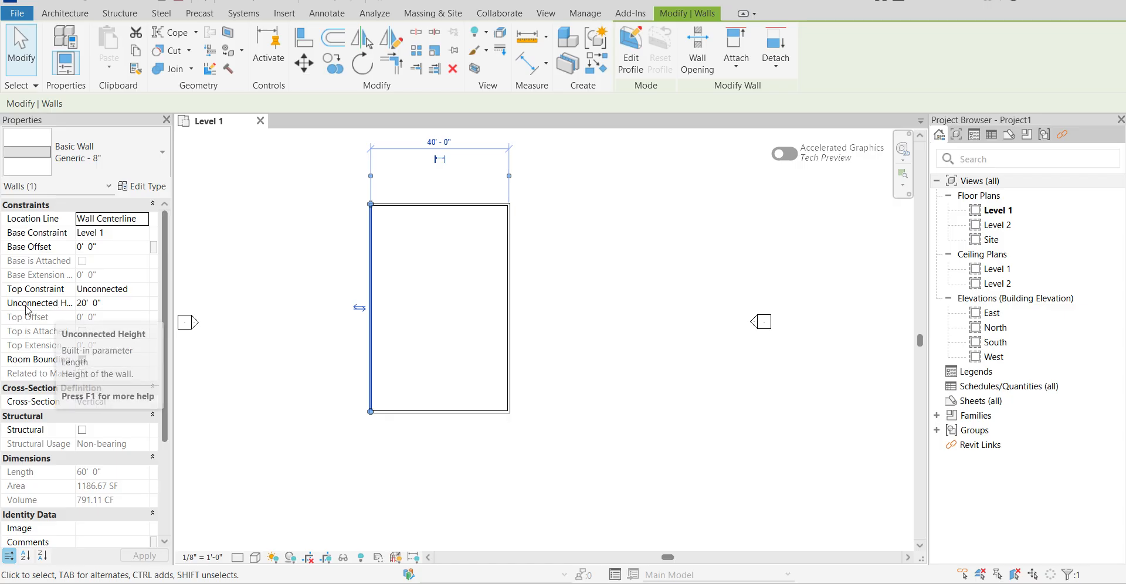
click(272, 221)
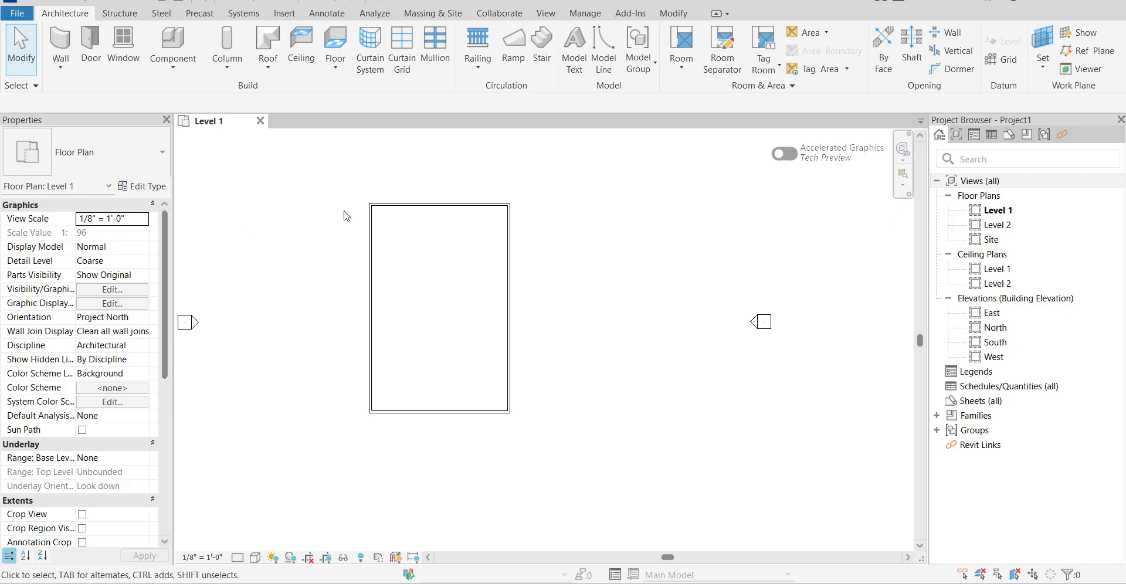
click(370, 241)
click(144, 290)
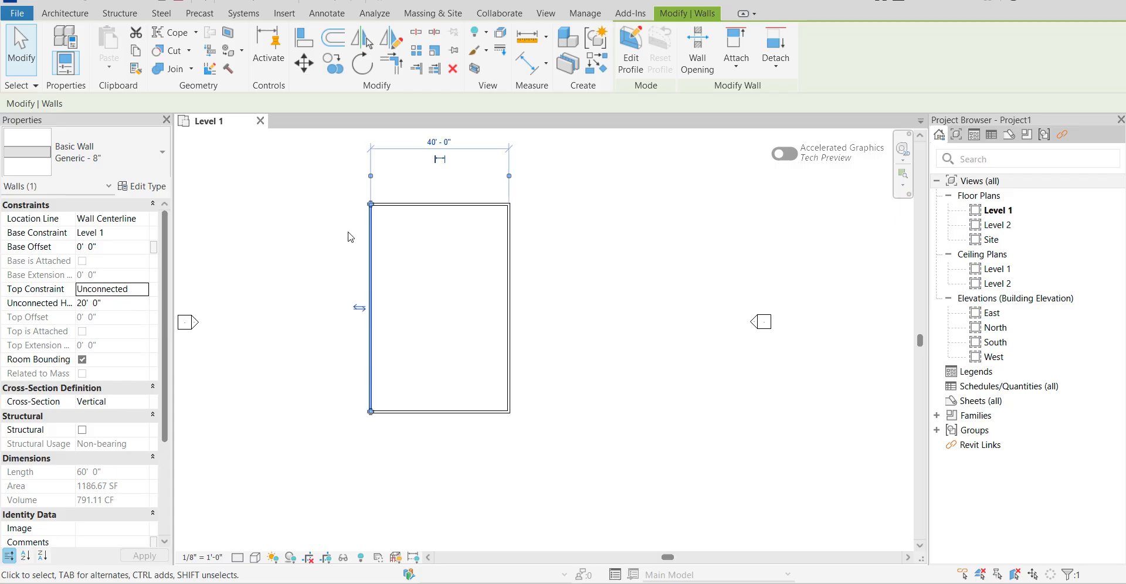
click(718, 279)
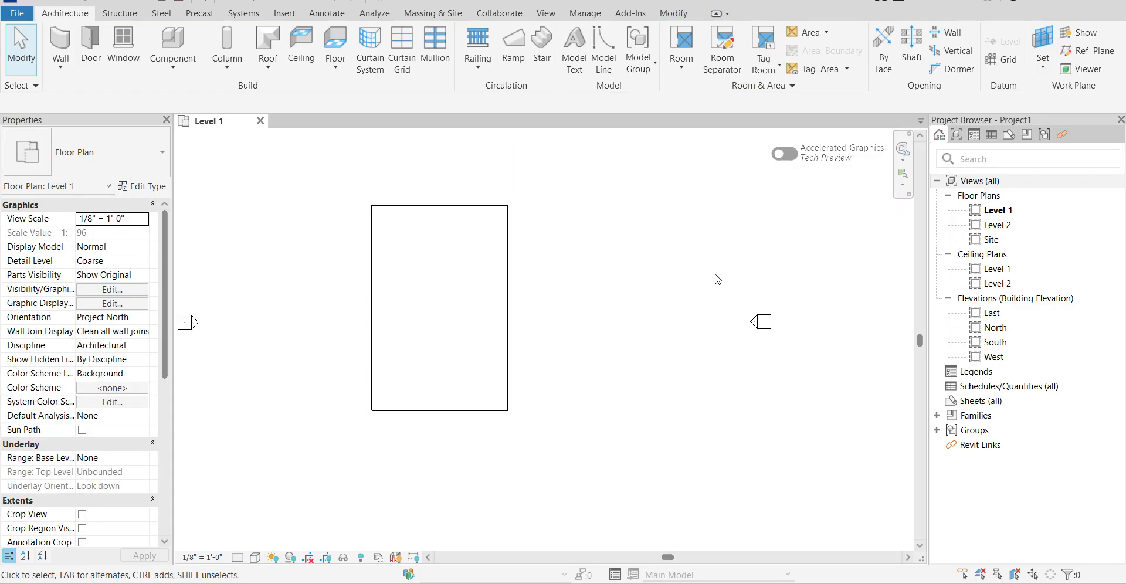
Open the East elevation and examine how the walls relate to the Level 1 and Level 2 lines.
double_click(990, 313)
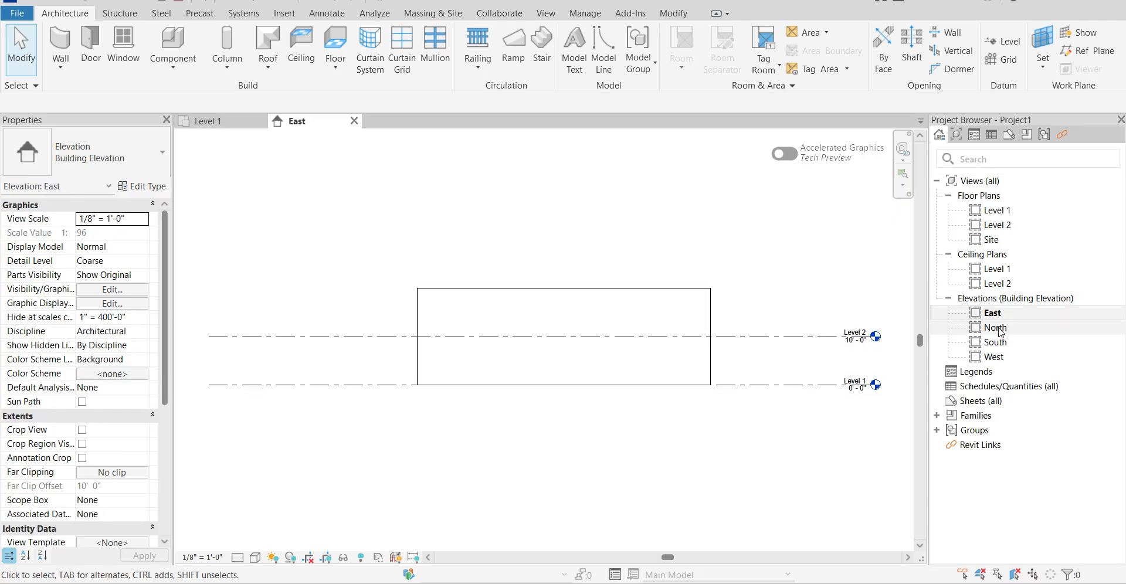
scroll(516, 186, down, 4)
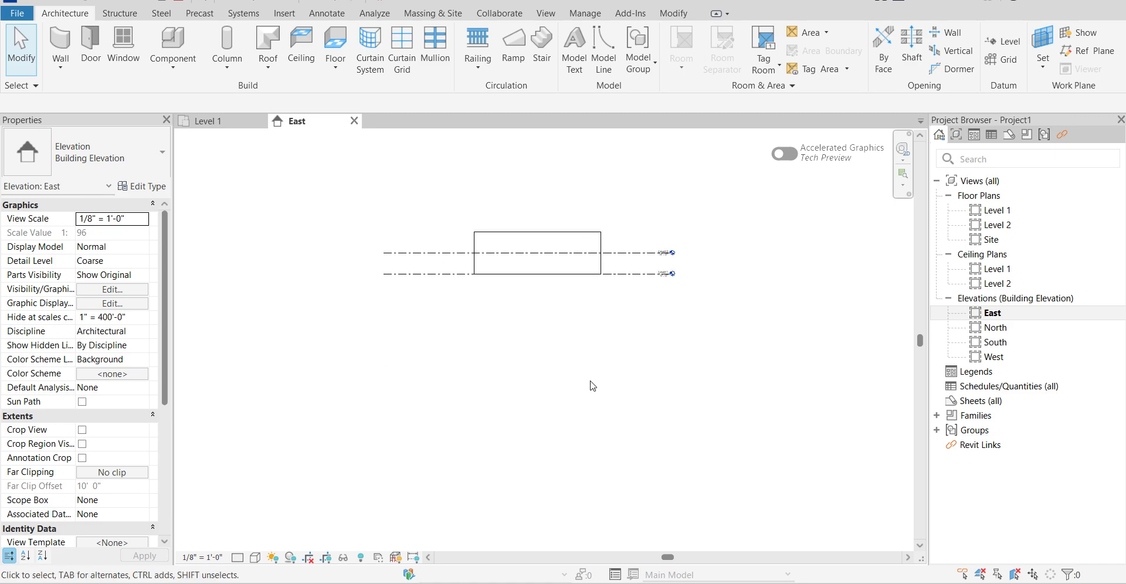
scroll(536, 230, up, 2)
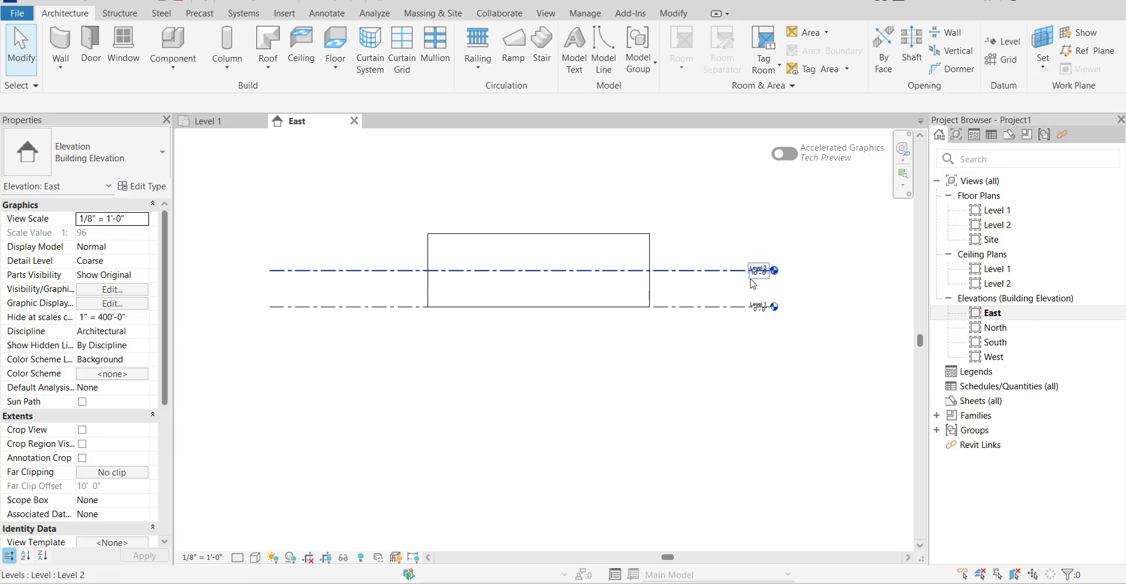
scroll(751, 288, up, 1)
scroll(751, 287, up, 3)
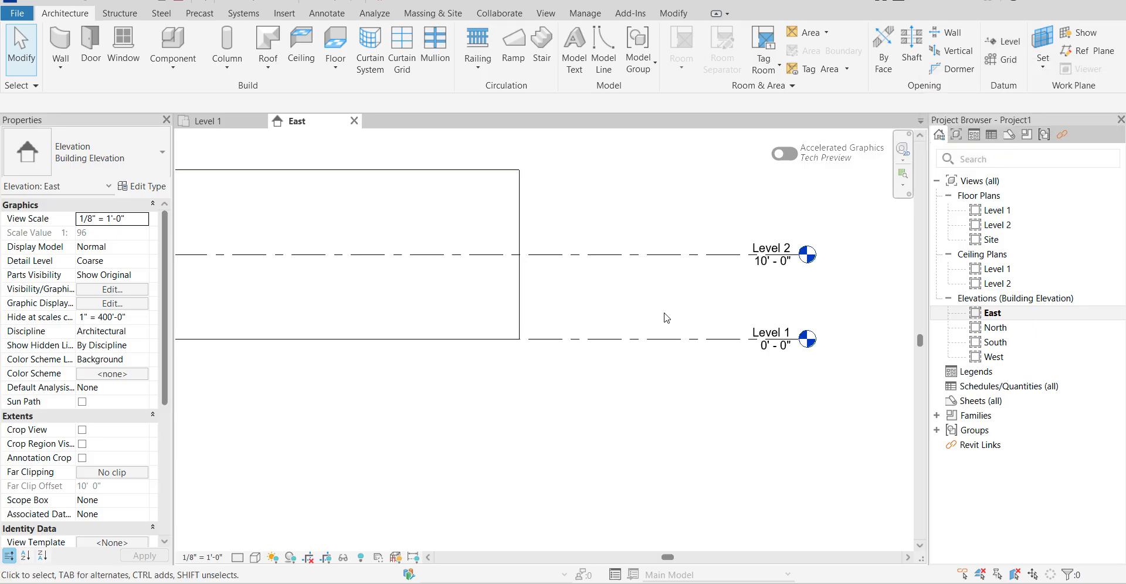
scroll(722, 330, down, 1)
scroll(726, 331, down, 3)
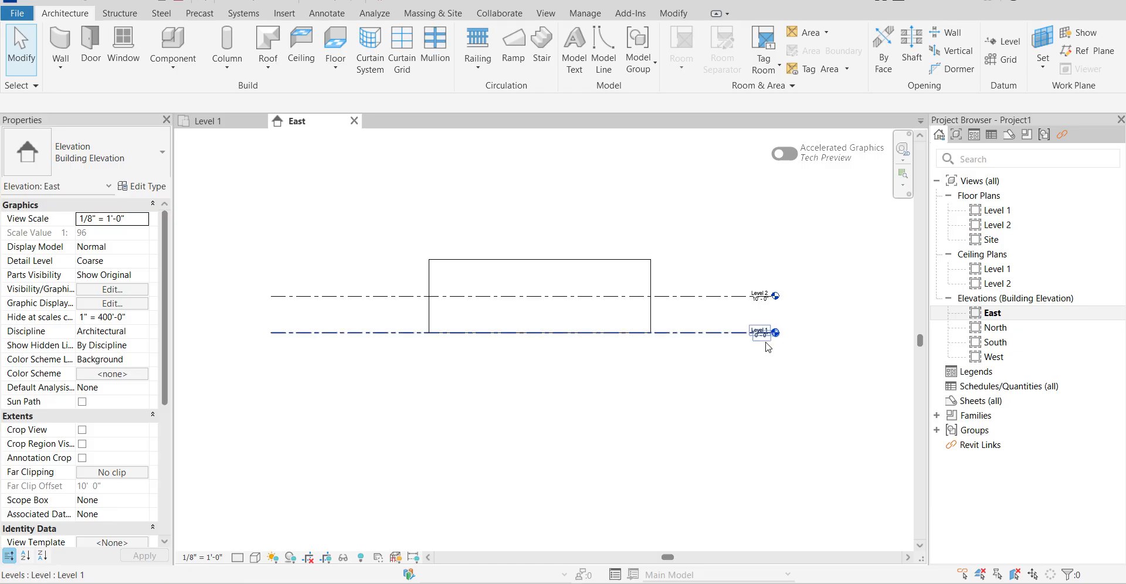
scroll(759, 331, up, 2)
scroll(760, 330, up, 2)
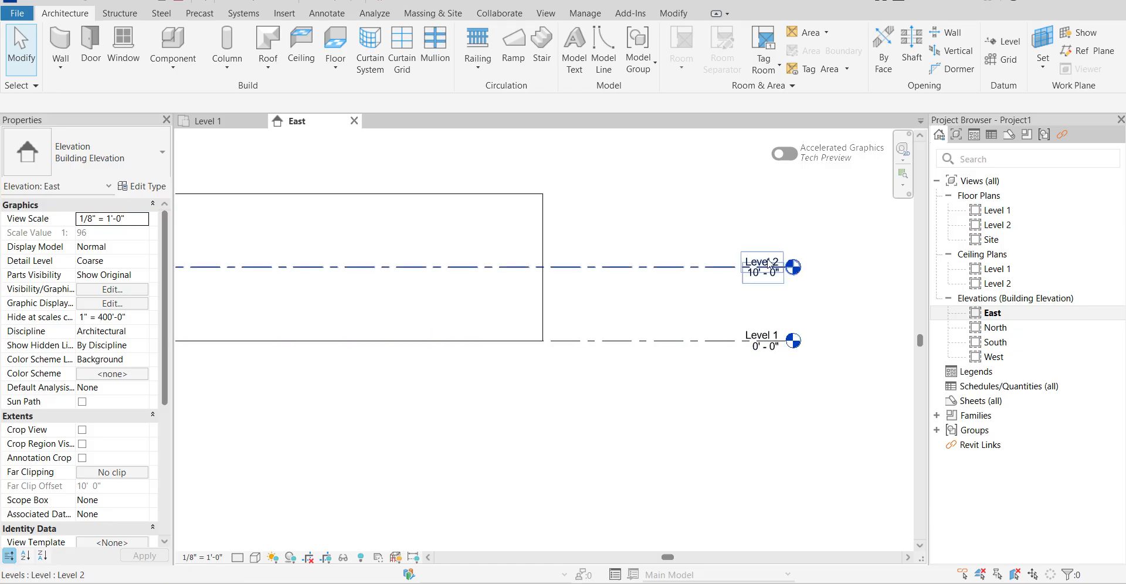
scroll(771, 286, down, 2)
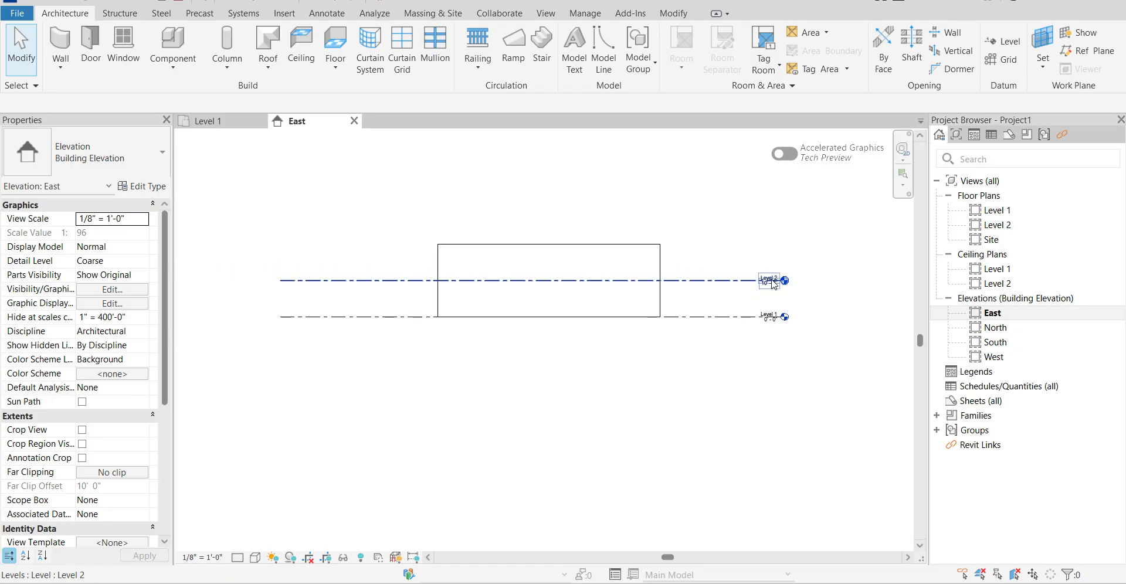
scroll(764, 288, up, 1)
scroll(765, 288, up, 2)
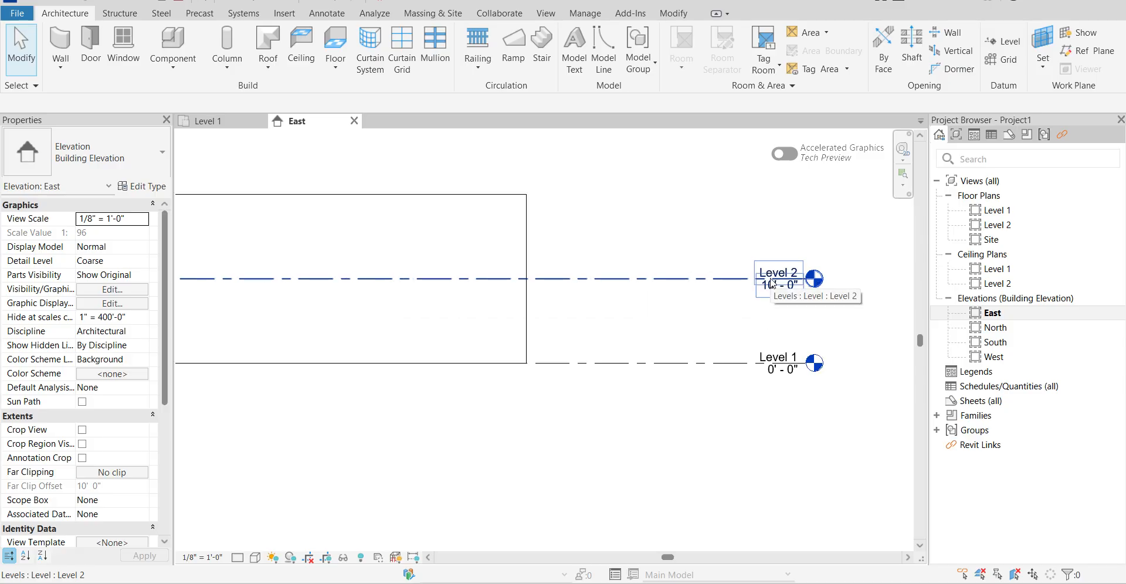
Set the Level 2 elevation to 1' 6" in the East elevation.
click(774, 287)
click(777, 285)
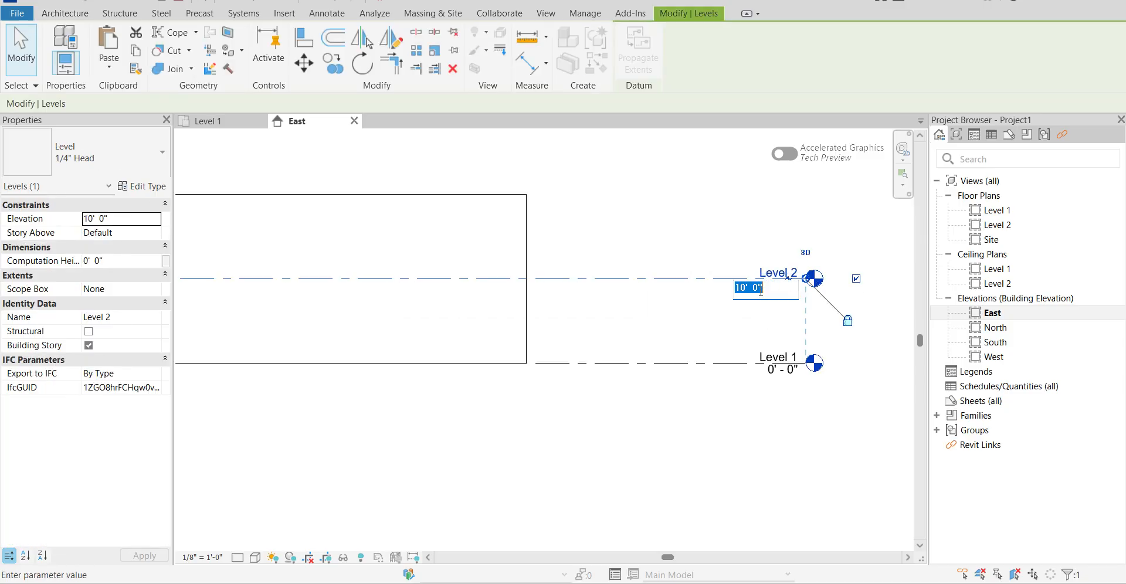
text(1' 6")
key(Return)
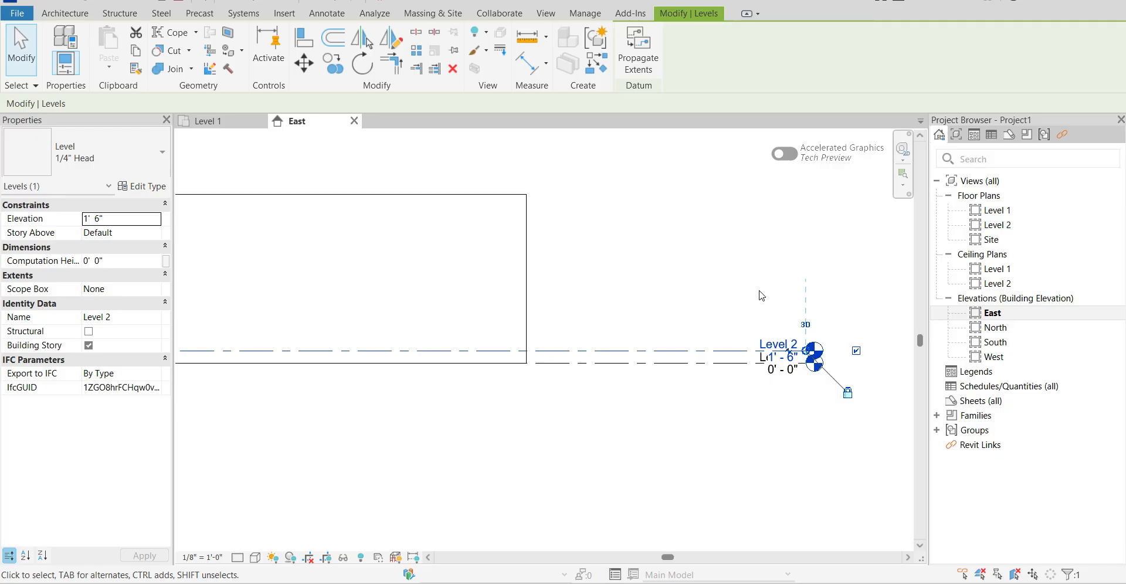
click(762, 296)
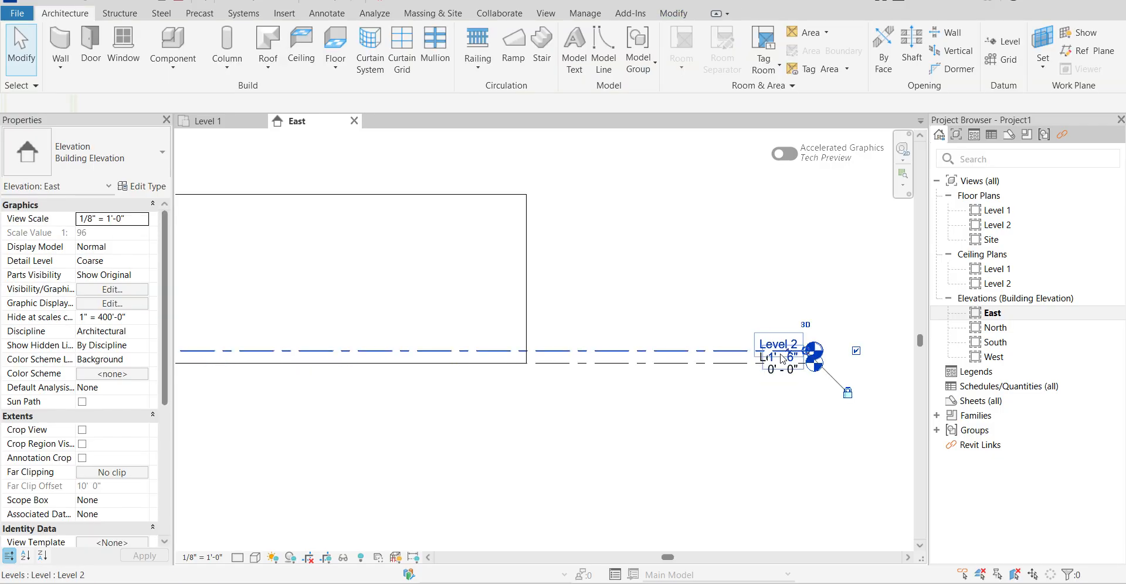
Offset the Level 2 head slightly below its line and set the Level 2 elevation to 10'.
drag(782, 359, 787, 376)
click(787, 376)
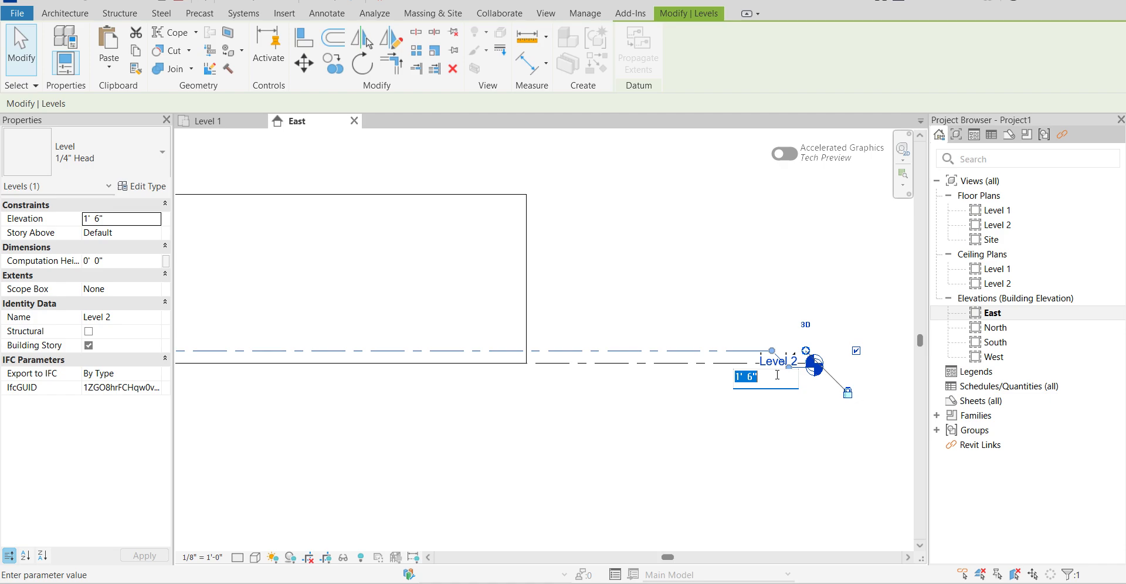
text(10)
key(Return)
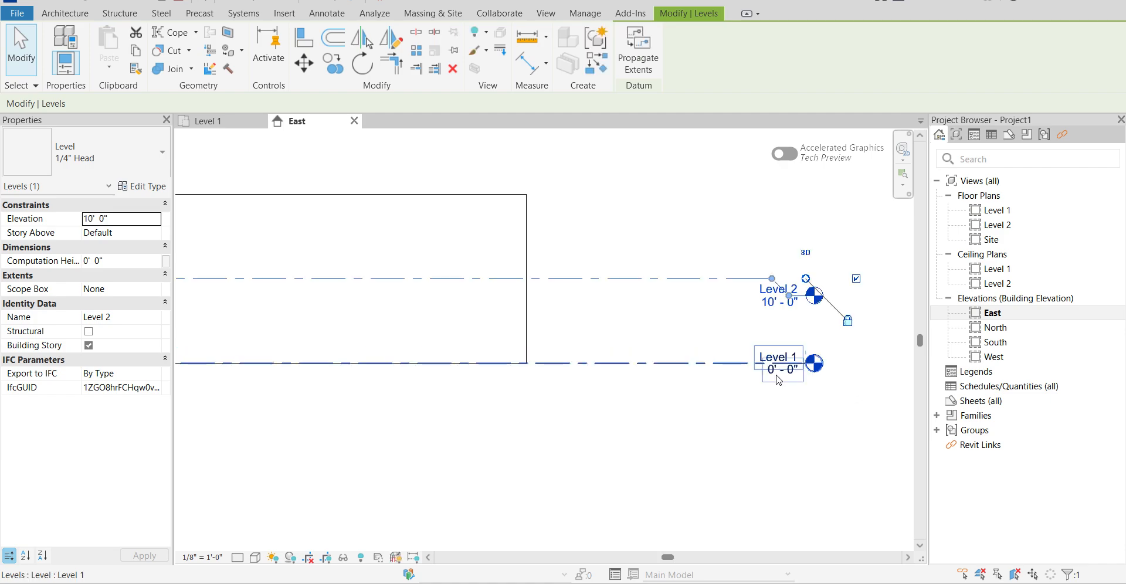
key(Escape)
Set the top constraint of the 60' wall facing the East elevation to Up to level: Level 2.
scroll(587, 310, down, 4)
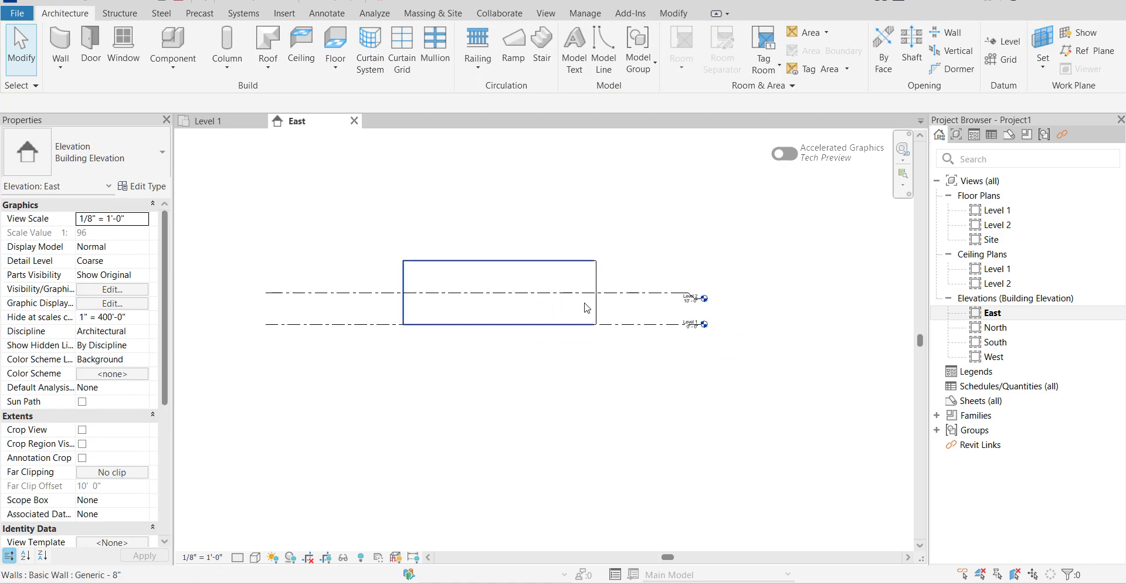
click(509, 260)
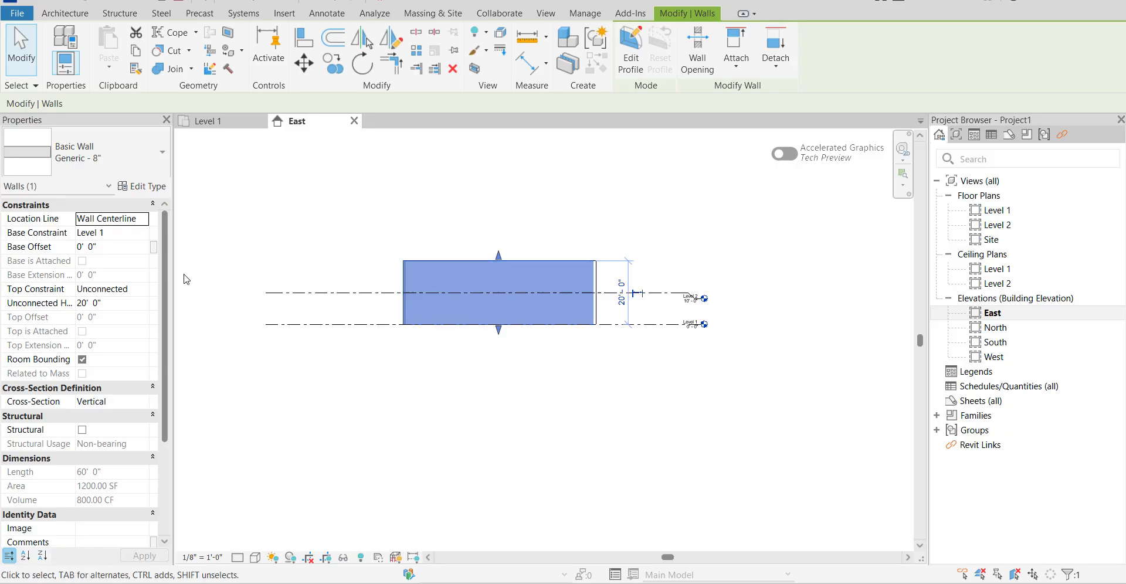
click(147, 290)
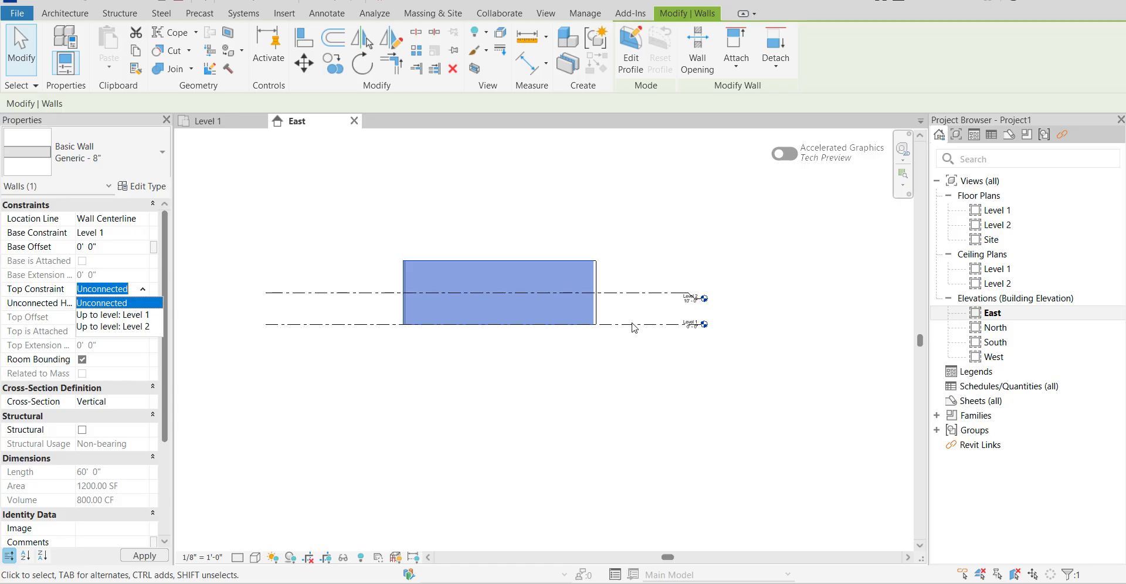
scroll(631, 321, up, 3)
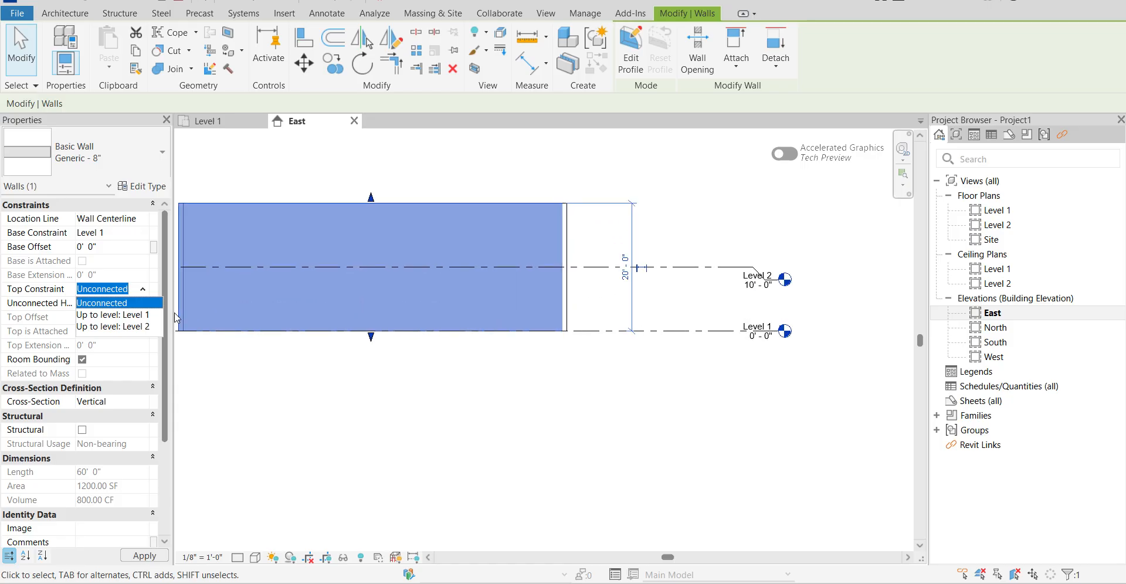
click(127, 327)
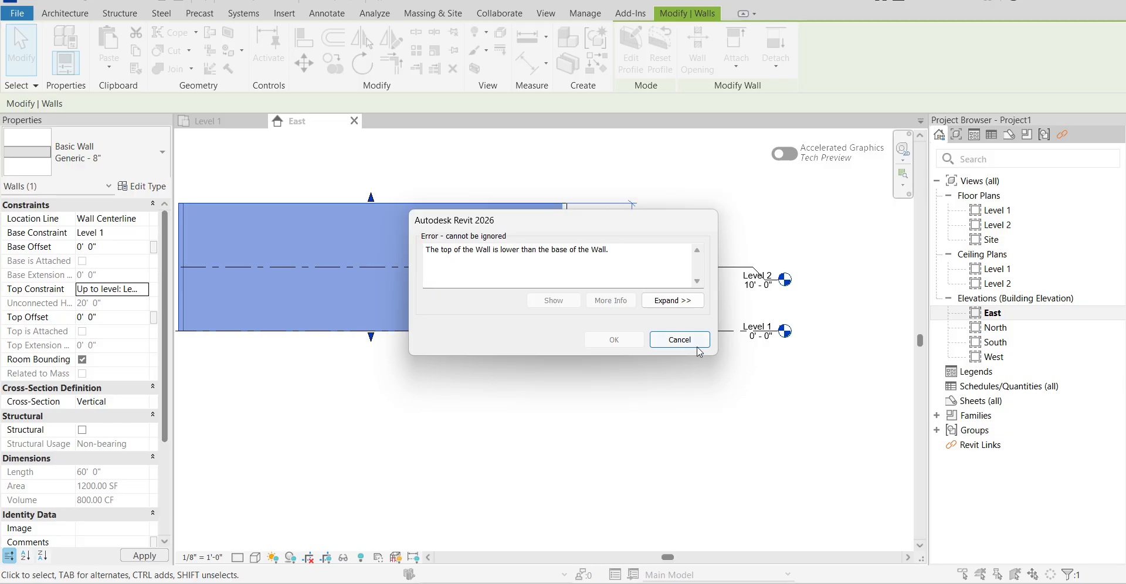
click(680, 340)
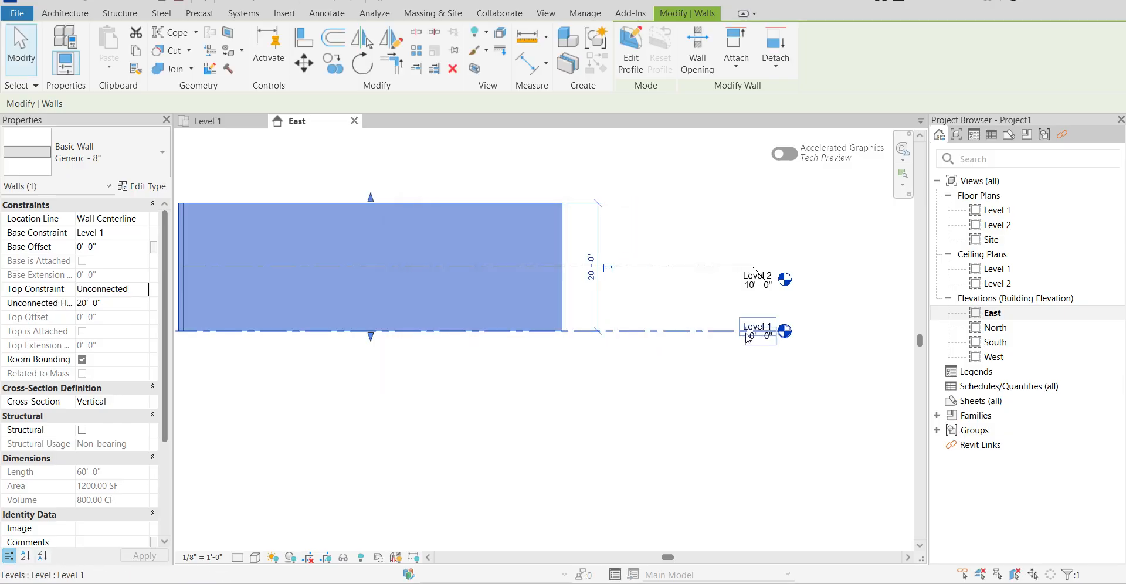
click(142, 289)
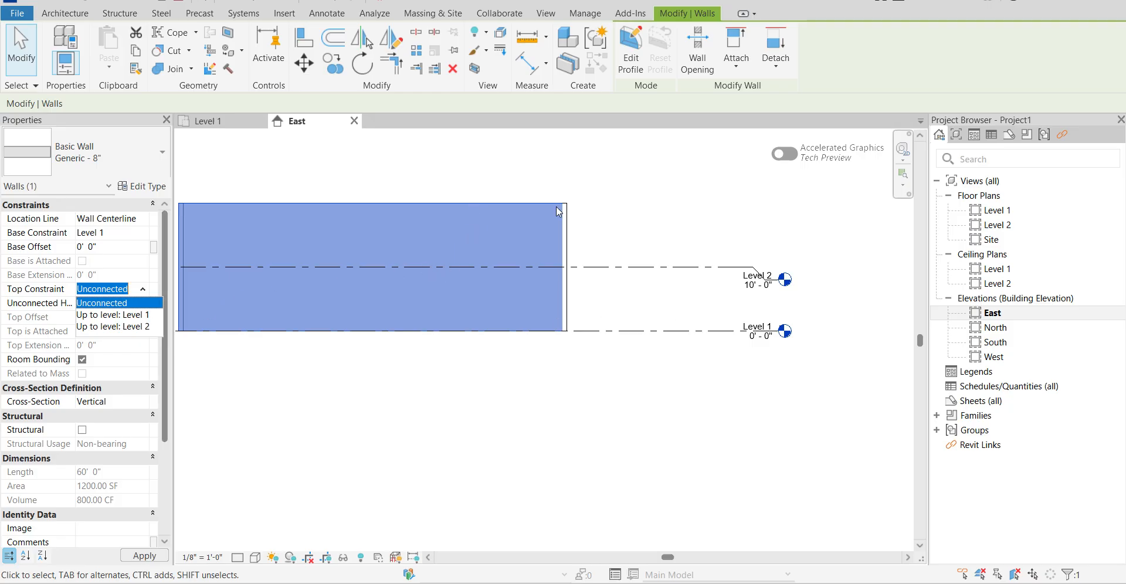
click(93, 334)
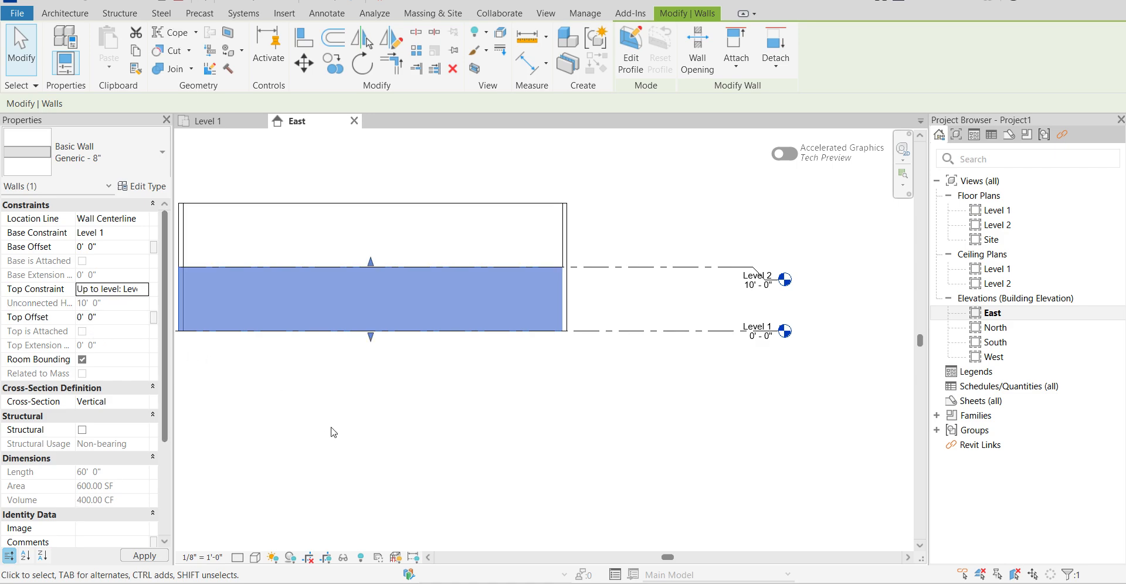
click(549, 401)
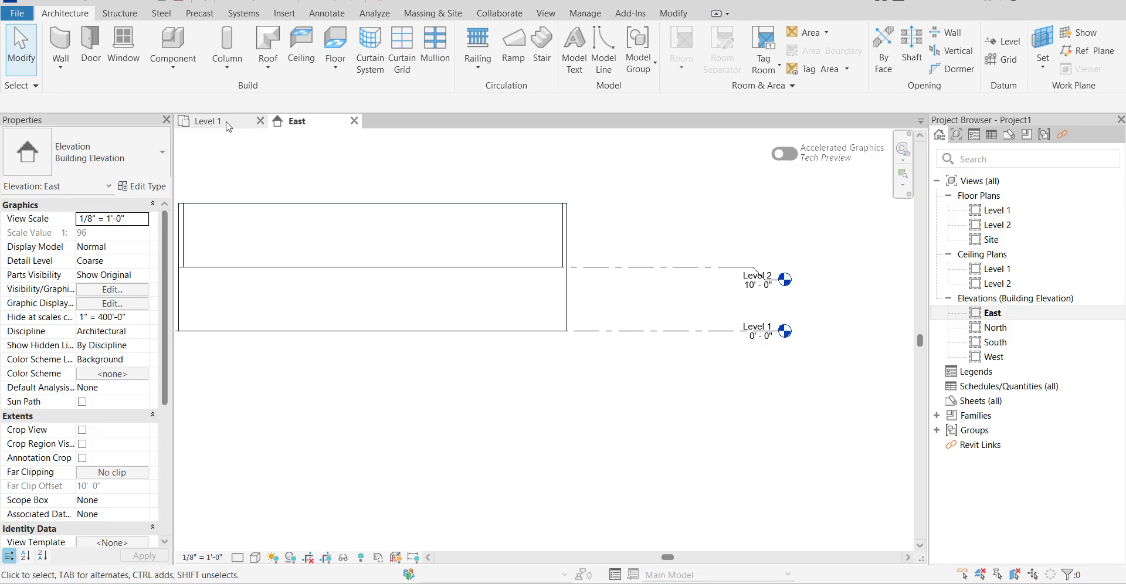
Select all four walls in the East elevation and set their top constraint to Up to level: Level 2.
scroll(674, 210, down, 2)
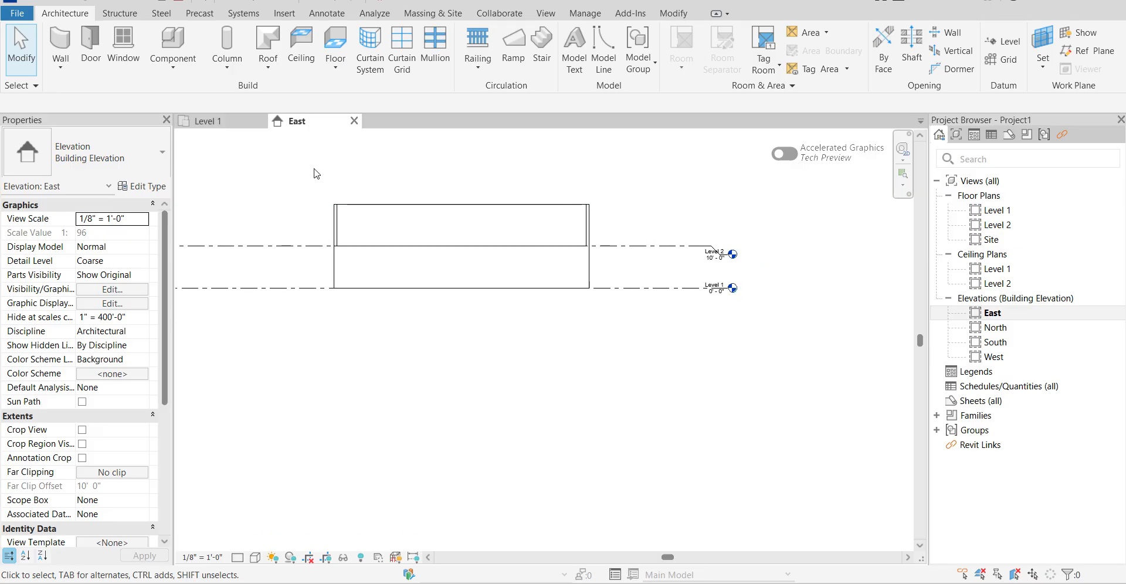
drag(315, 173, 619, 359)
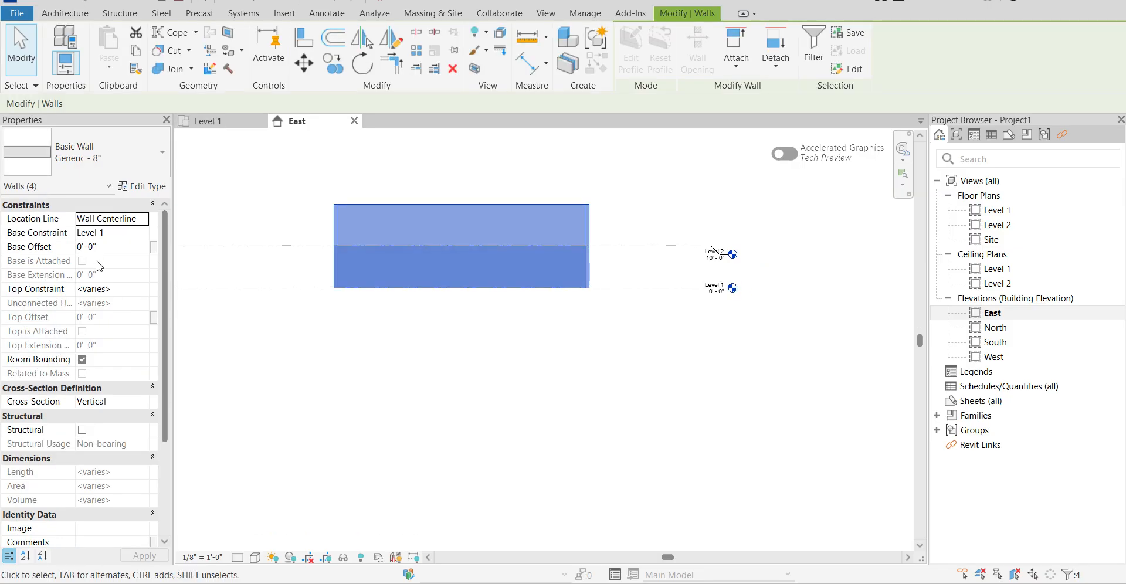
click(142, 291)
click(143, 291)
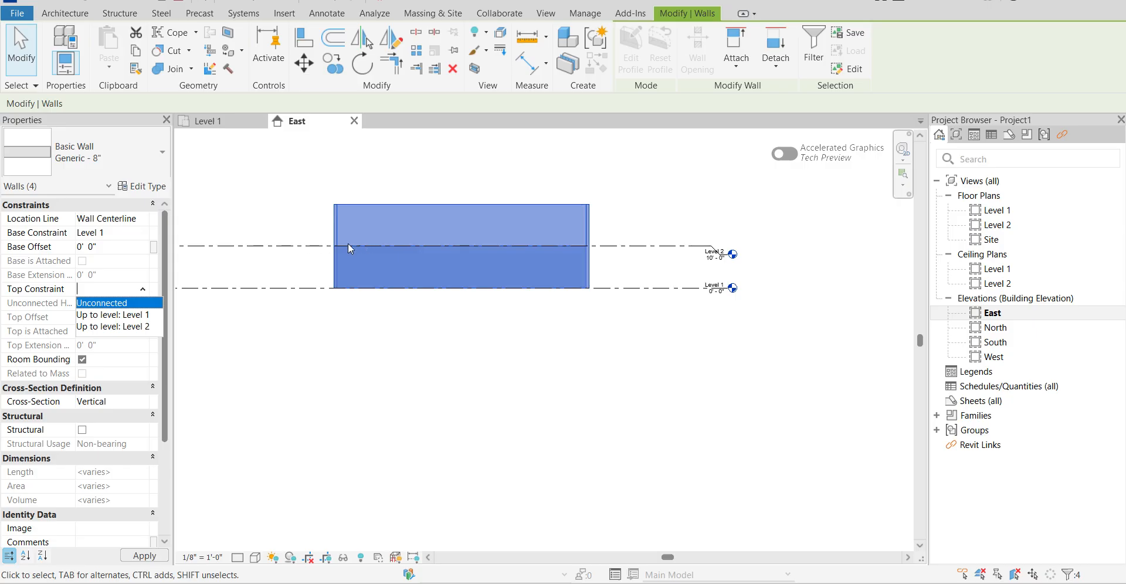
click(113, 327)
click(410, 352)
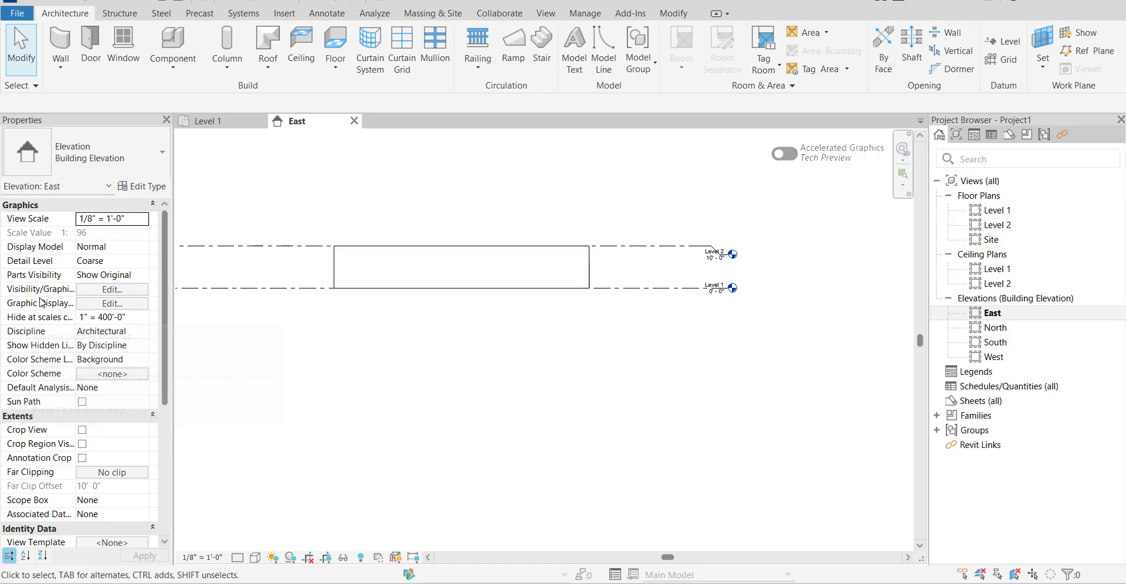
Set the top constraint of the 60' wall facing the East elevation to Unconnected and check its unconnected height.
click(338, 264)
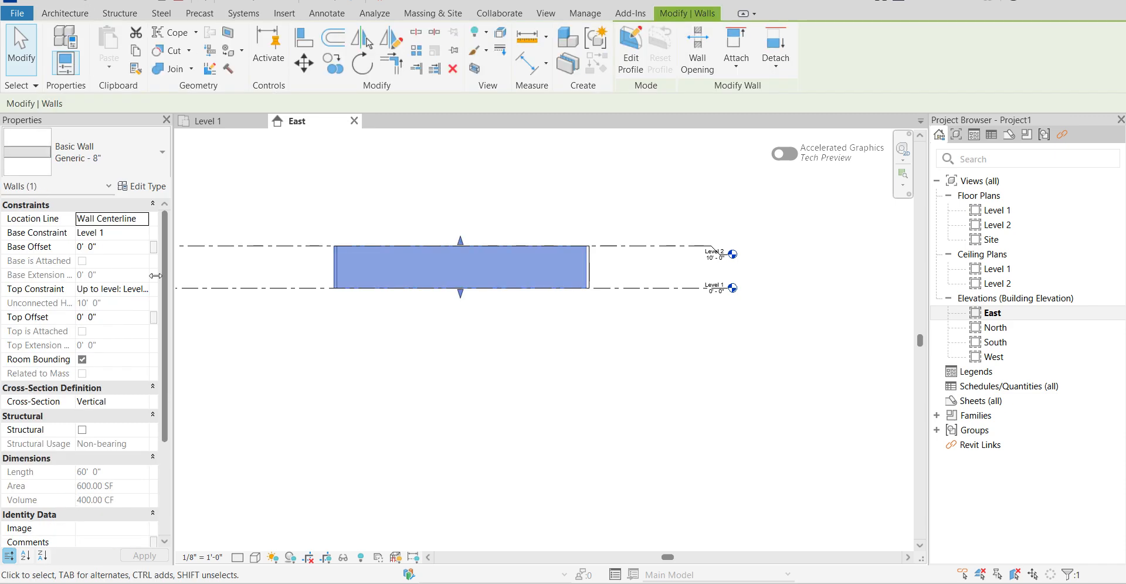
click(147, 289)
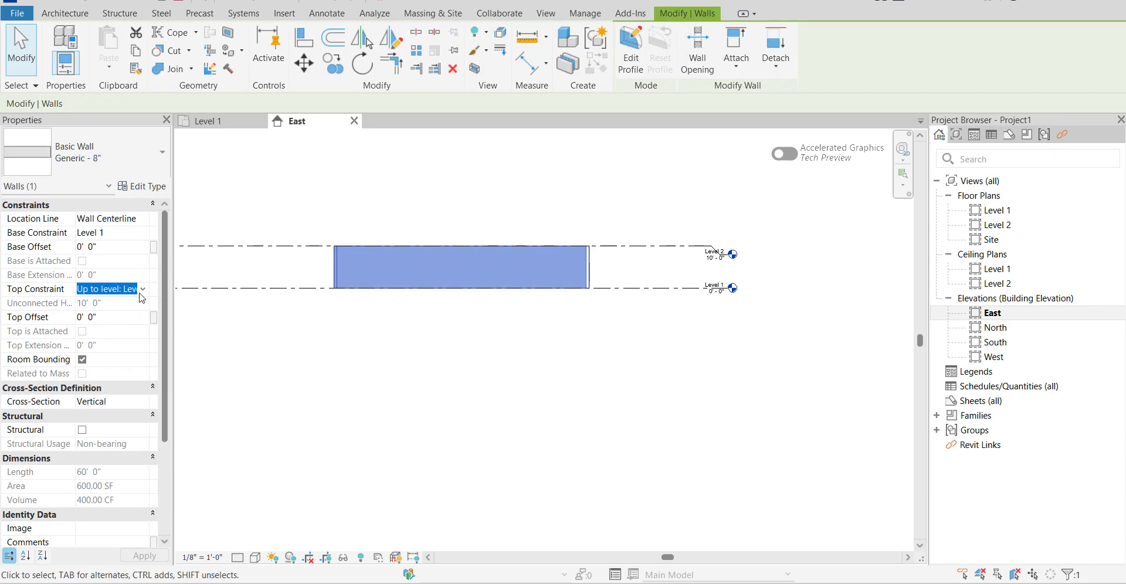
click(143, 289)
click(120, 304)
click(606, 385)
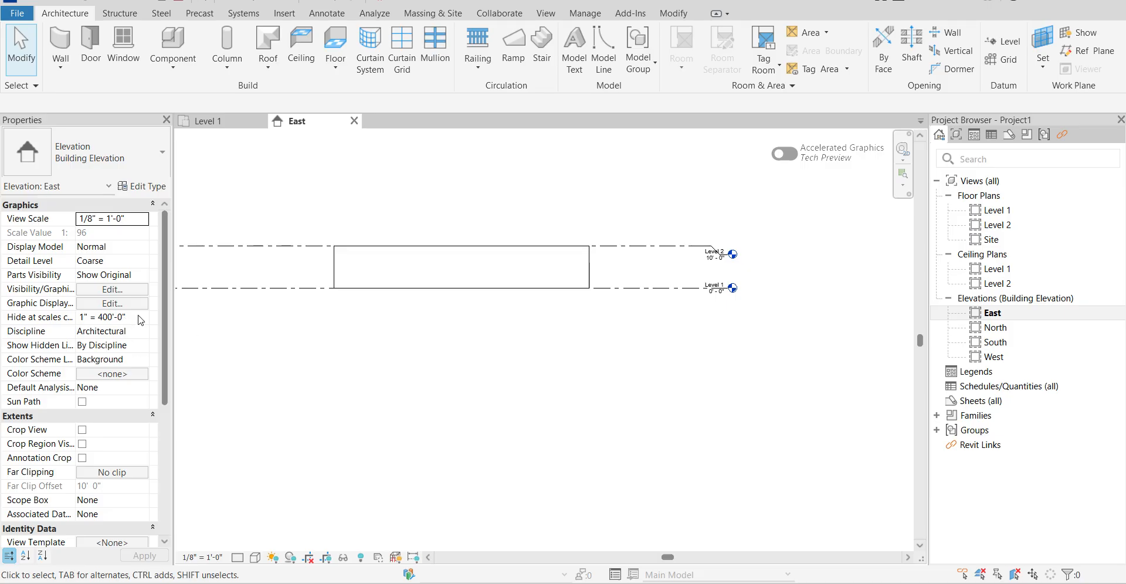
click(340, 261)
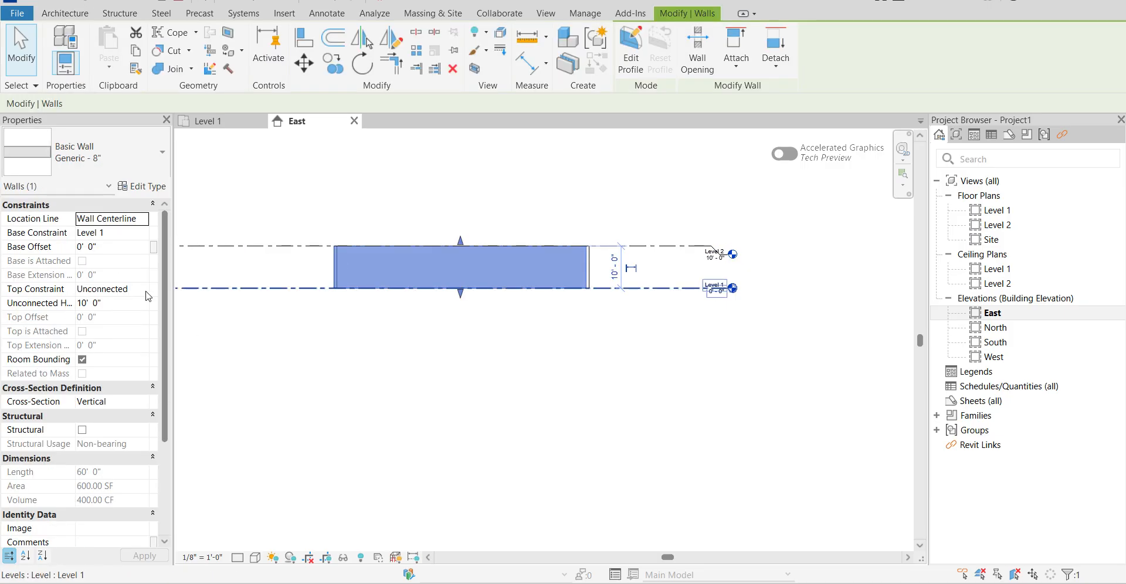
click(88, 302)
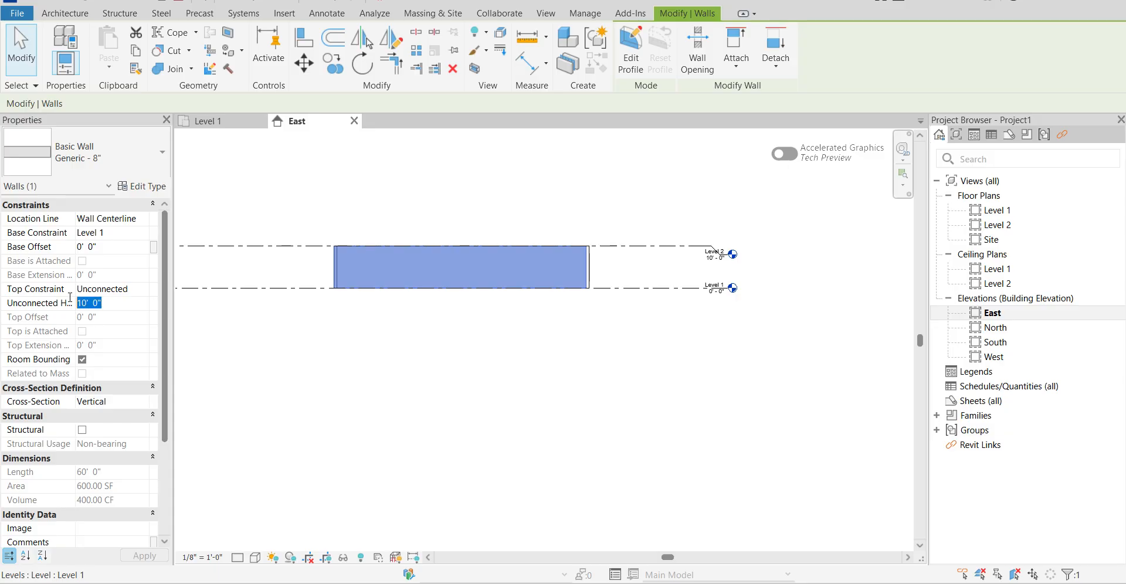
click(467, 379)
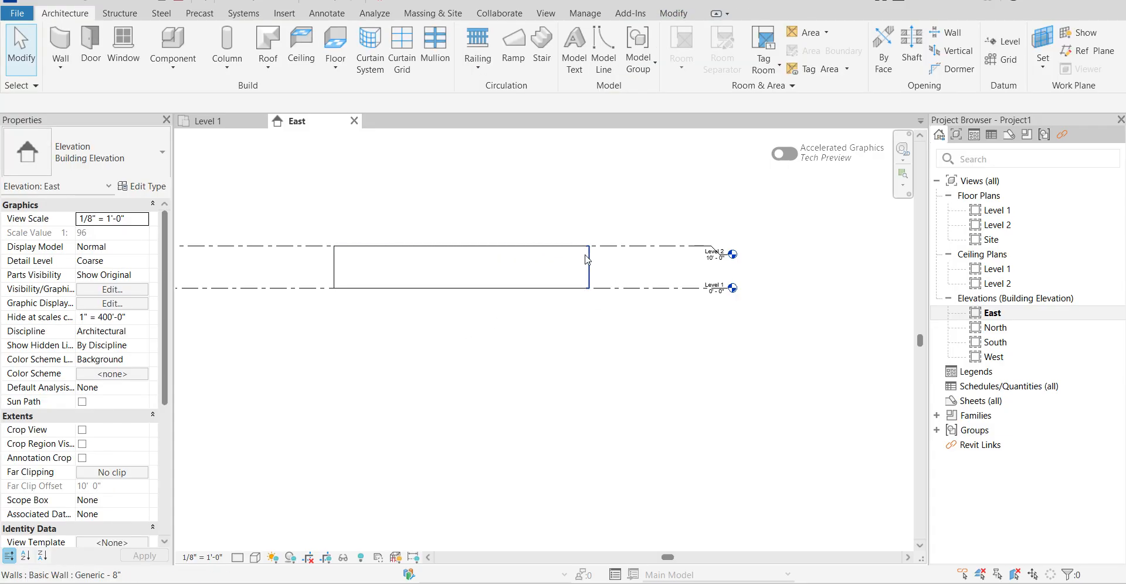
Select all four walls in the Level 1 floor plan and set their top constraint to Up to level: Level 2.
click(220, 121)
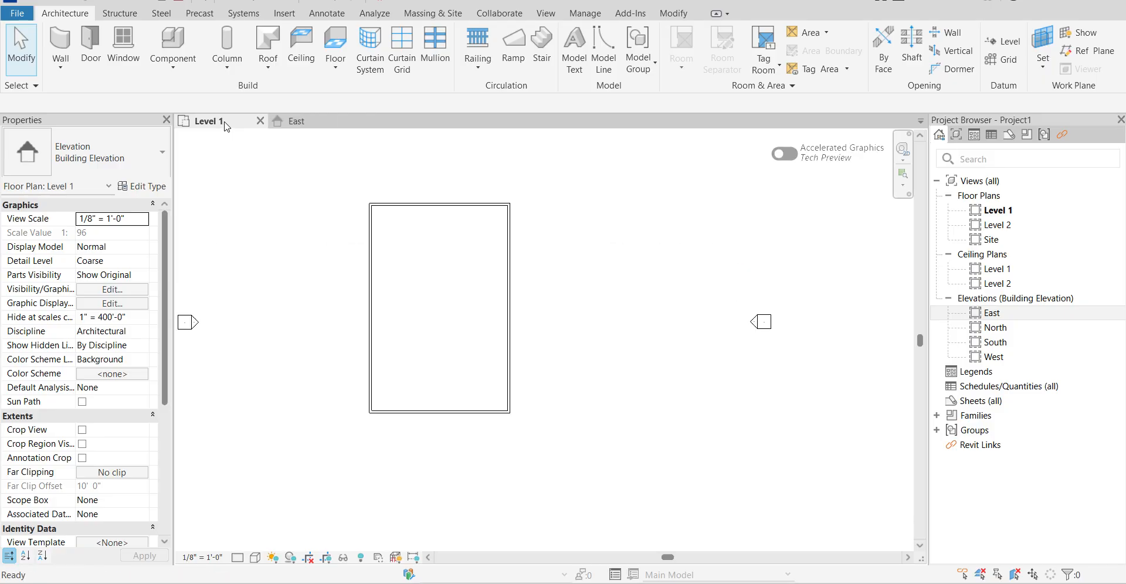
drag(301, 171, 531, 562)
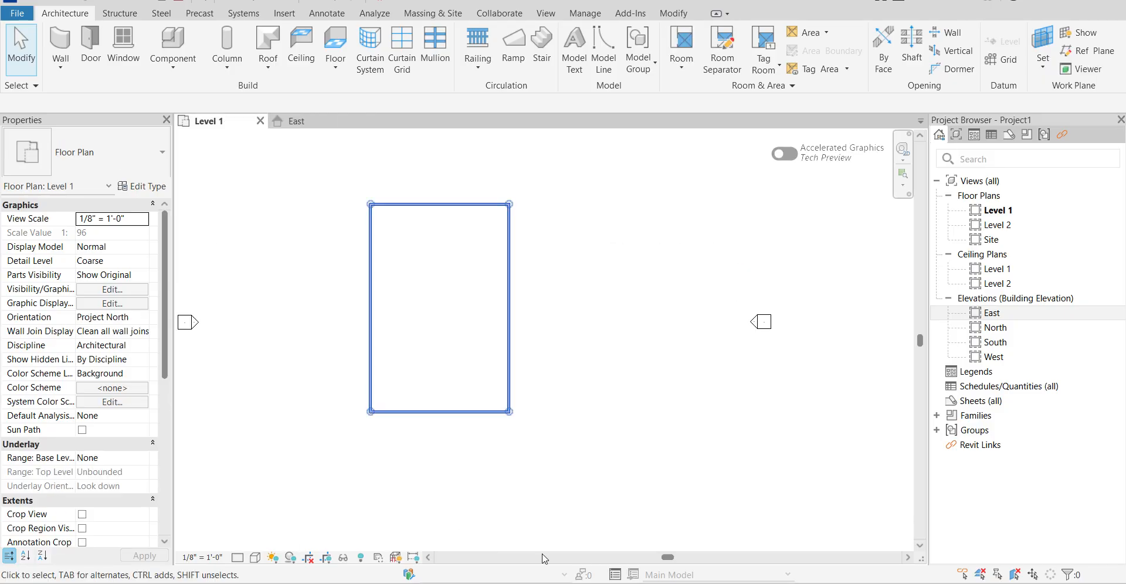
click(136, 289)
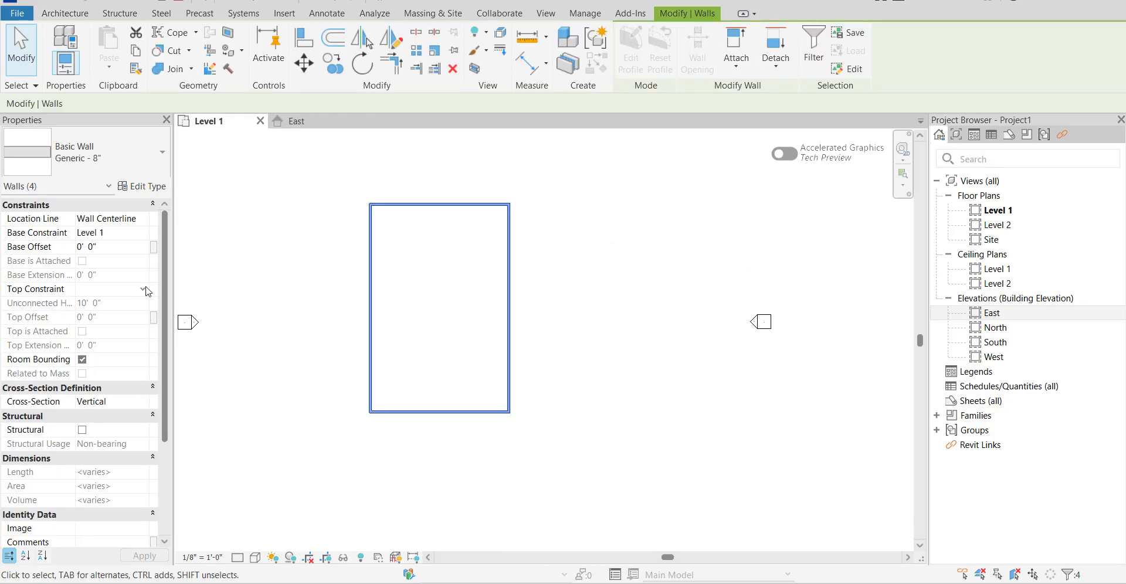
click(143, 290)
click(133, 326)
click(268, 300)
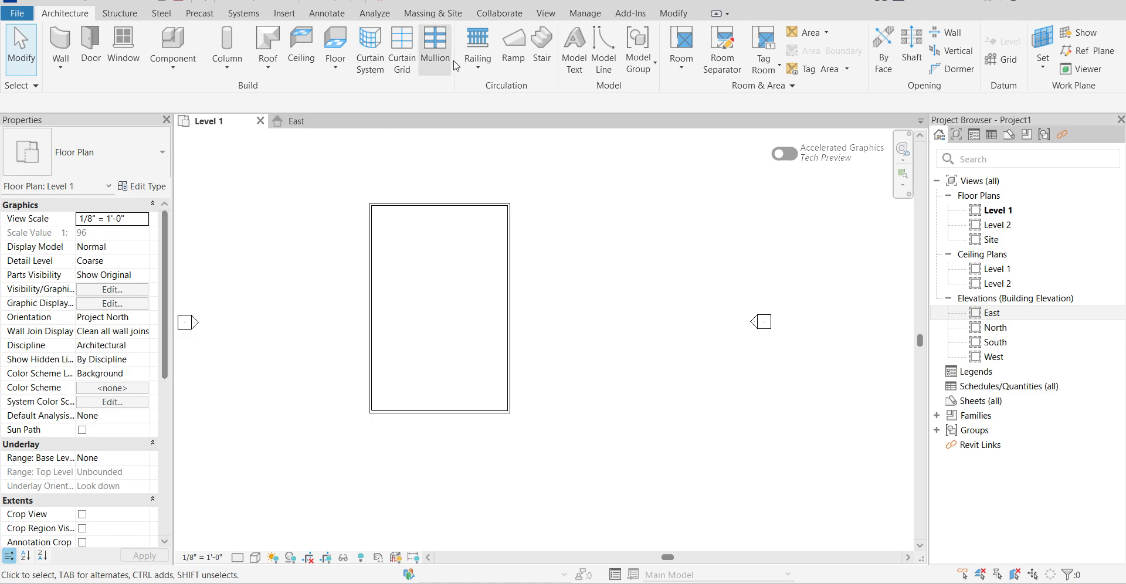
Open the default 3D view of the walls and set its visual style to Realistic.
drag(486, 11, 486, 7)
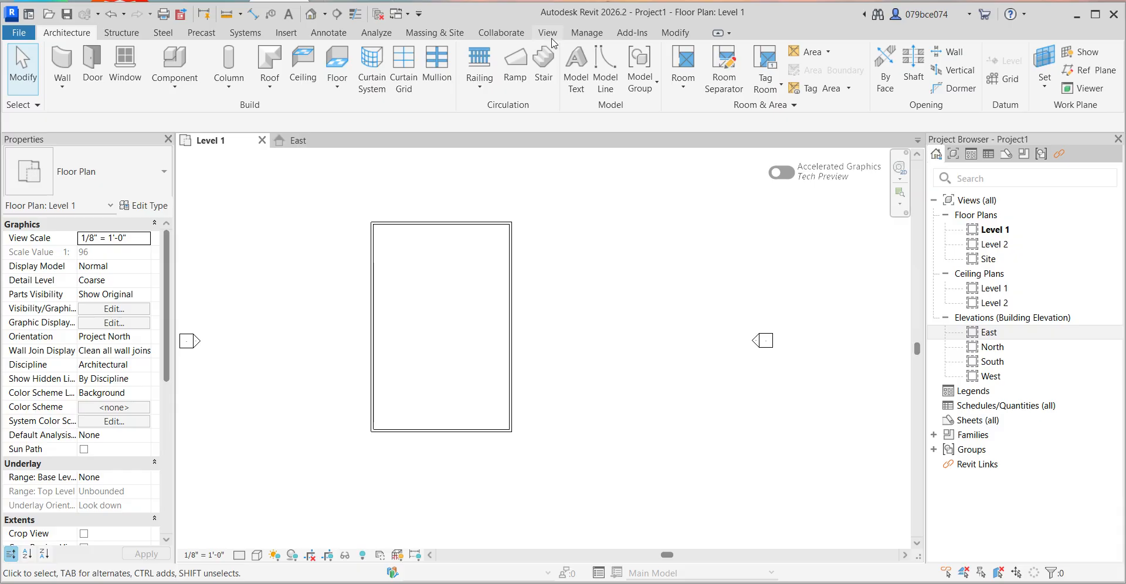
click(552, 38)
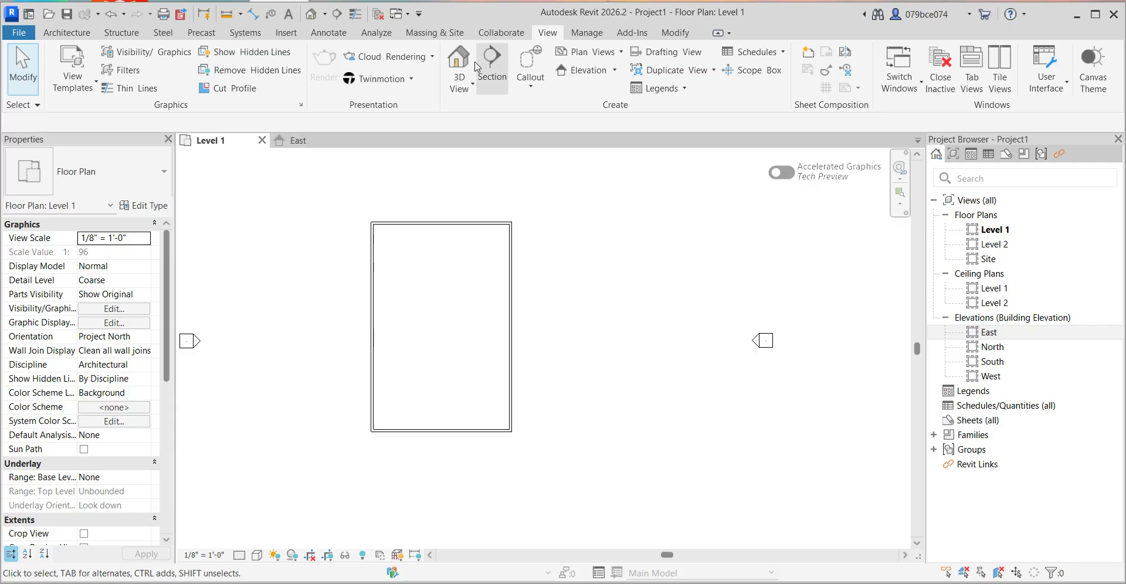
click(467, 66)
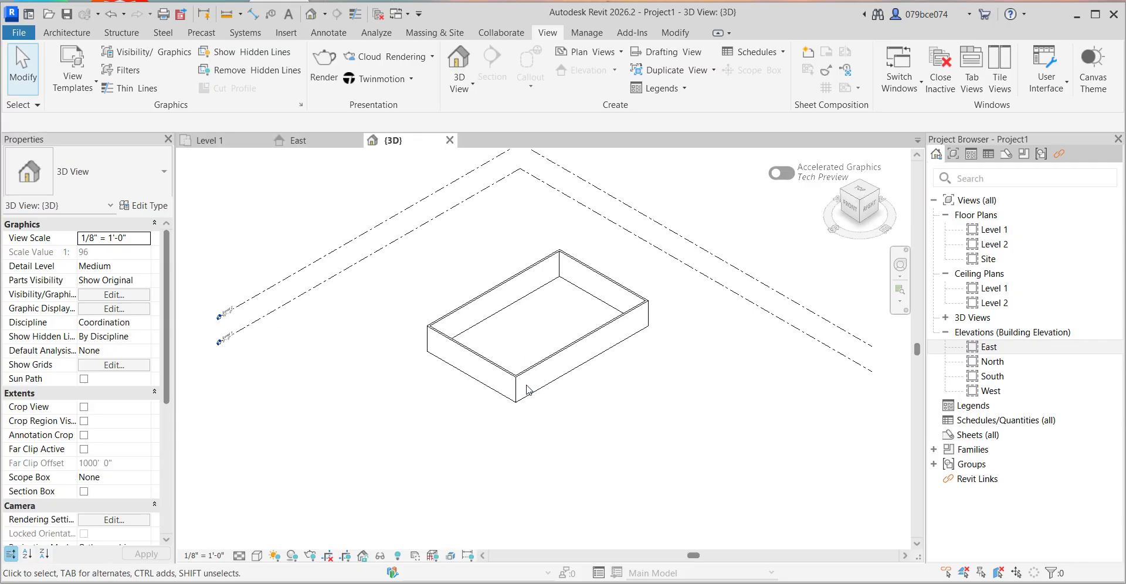
click(1095, 14)
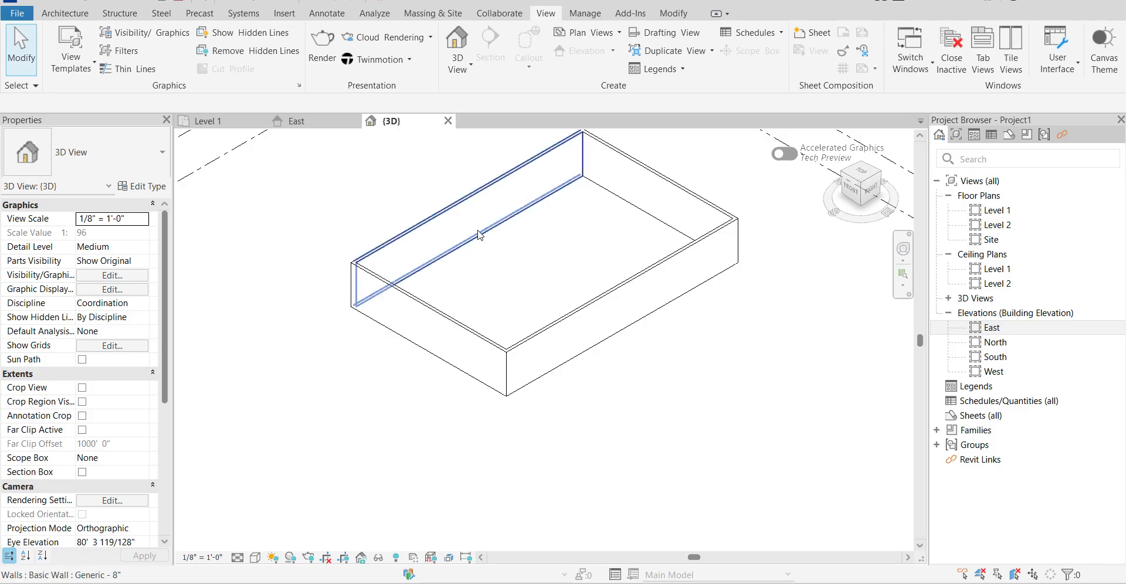
scroll(476, 252, down, 2)
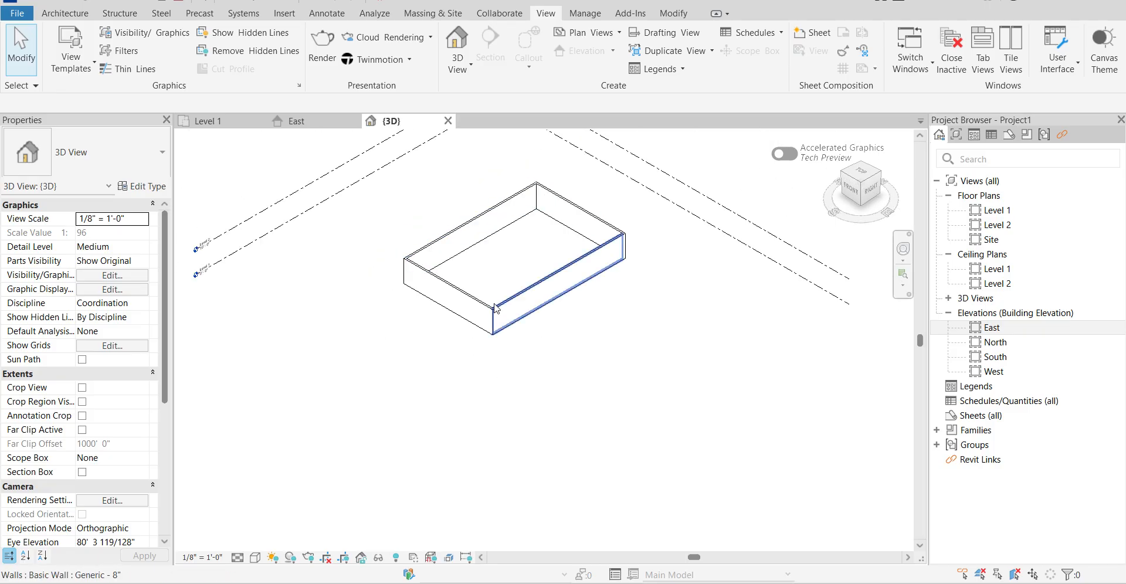
click(255, 558)
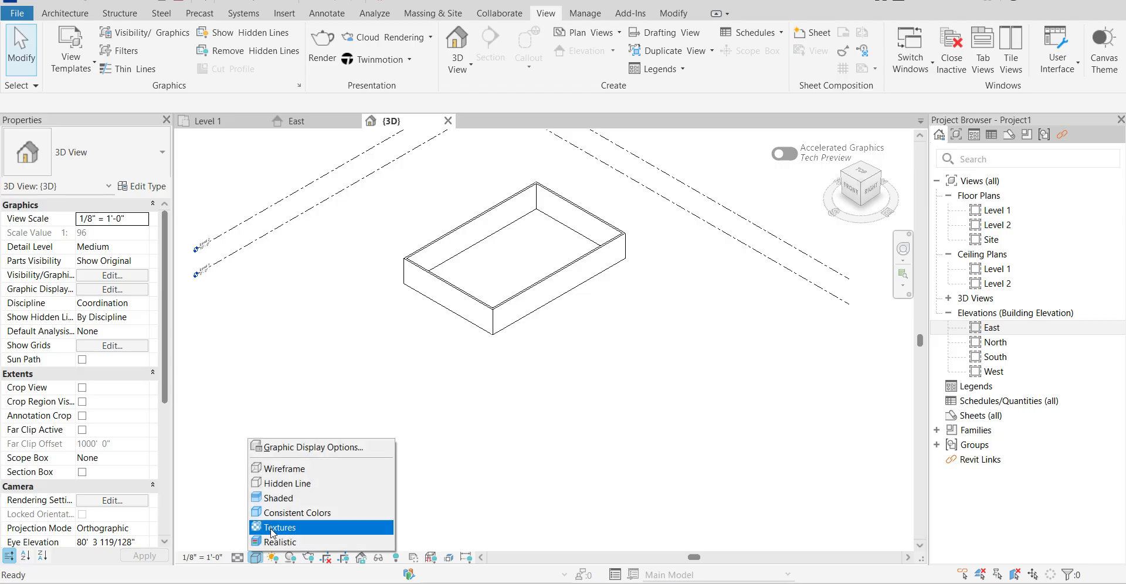
click(282, 540)
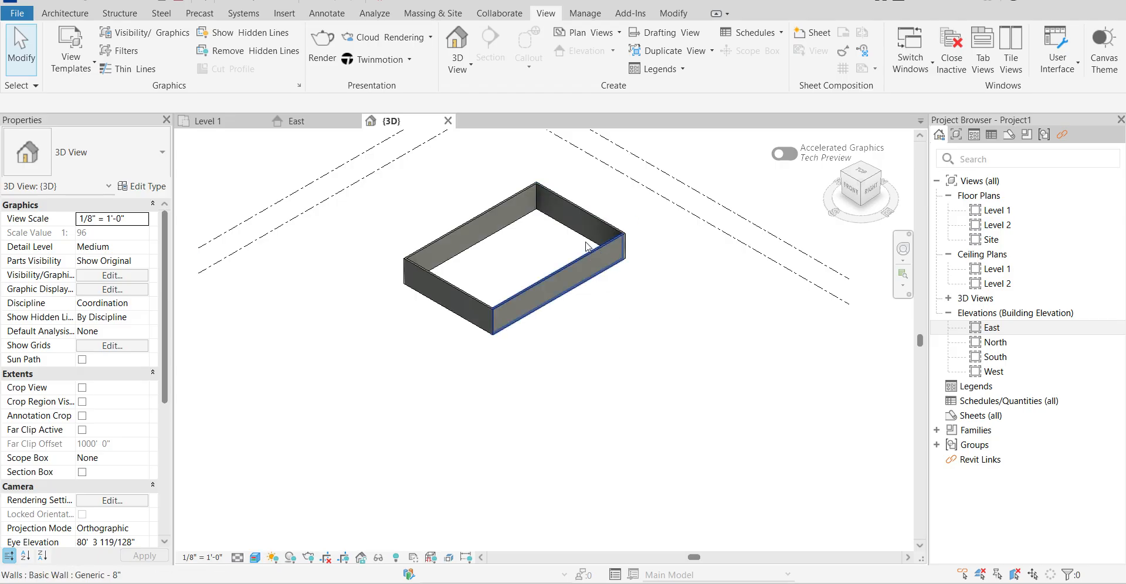
Examine the wall enclosure in 3D from several angles, including its inner corner and its position relative to the level lines.
scroll(567, 203, up, 4)
shift+middle_drag(480, 336, 715, 265)
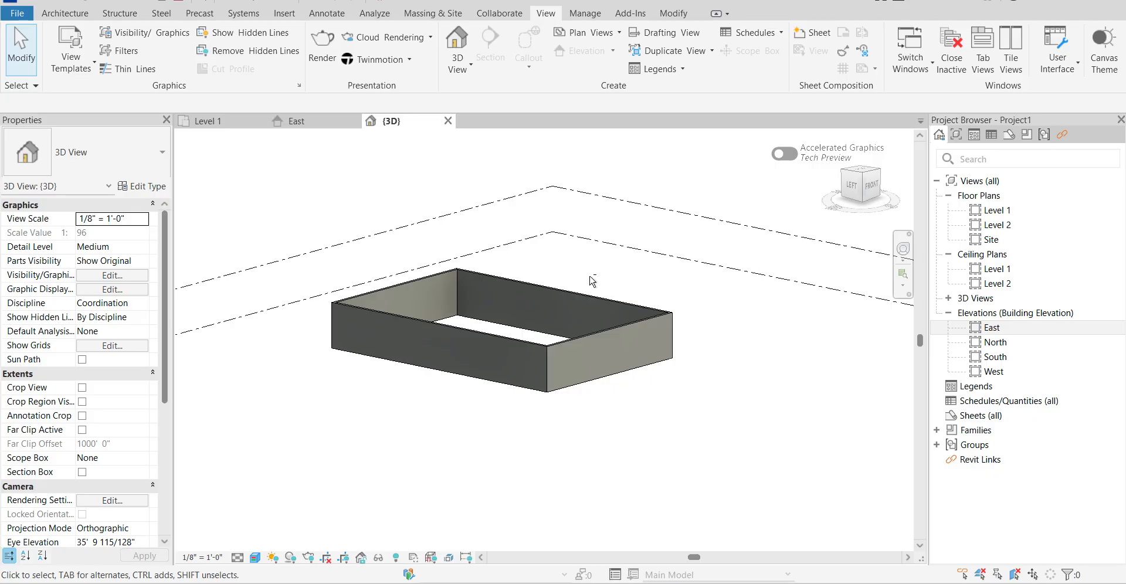
shift+middle_drag(592, 282, 448, 301)
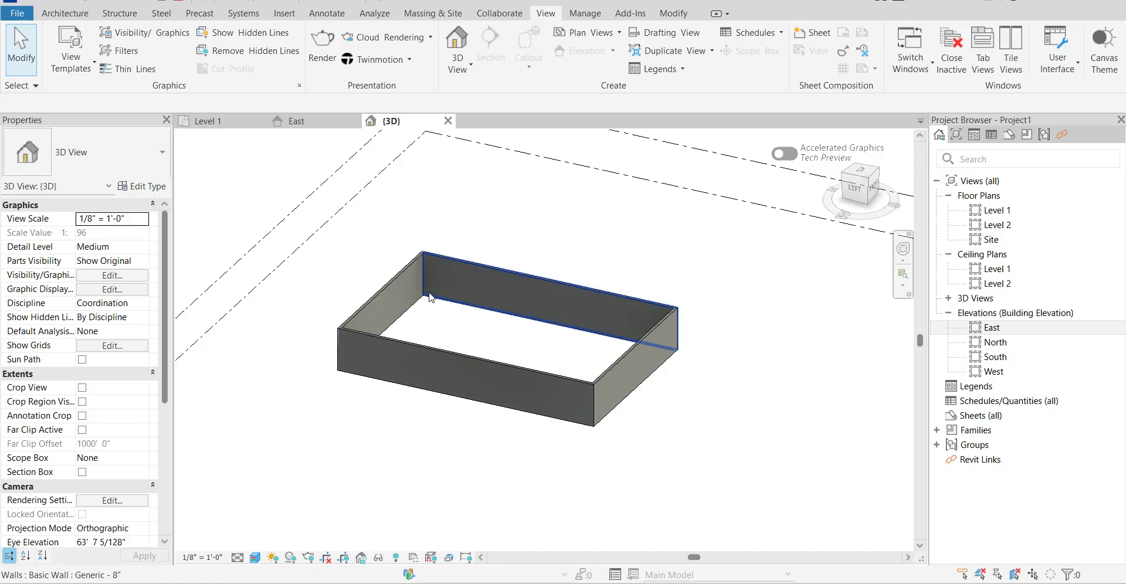
scroll(435, 292, up, 5)
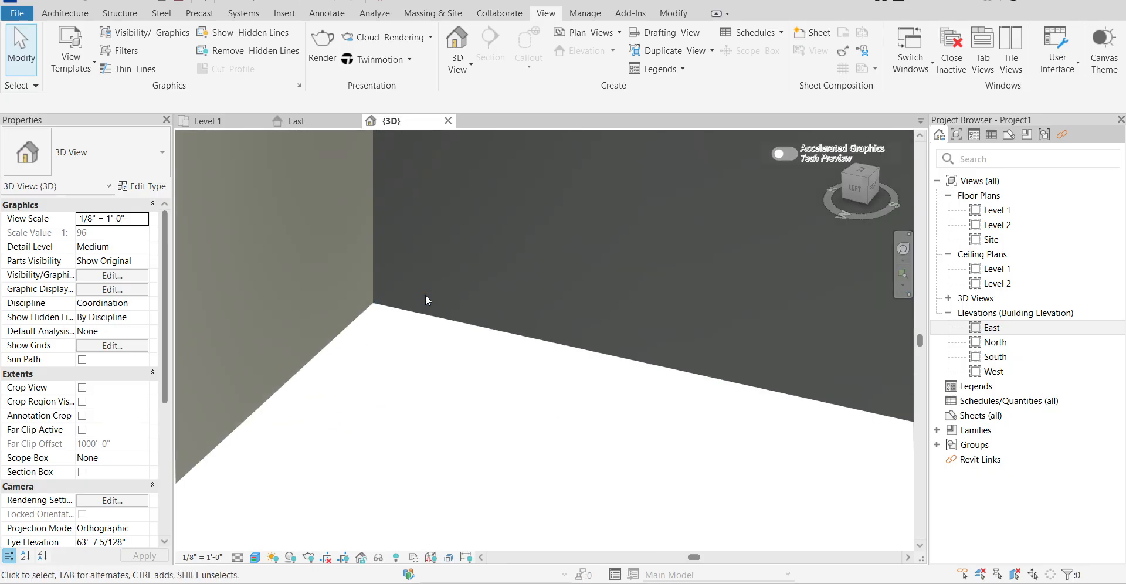
middle_drag(427, 300, 345, 301)
scroll(382, 342, down, 5)
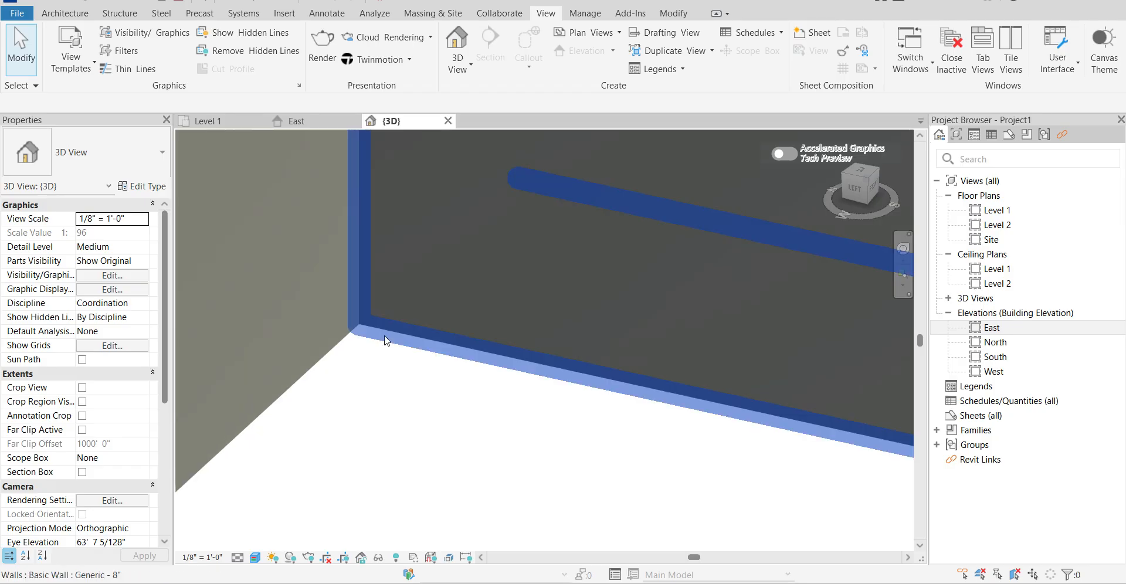
scroll(386, 340, down, 6)
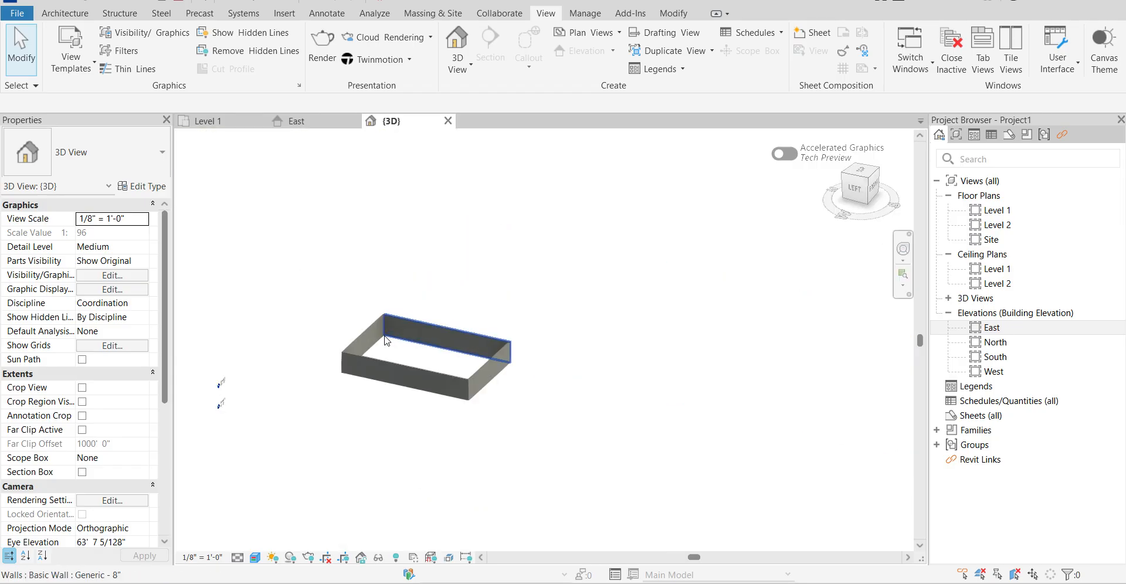
scroll(423, 345, up, 5)
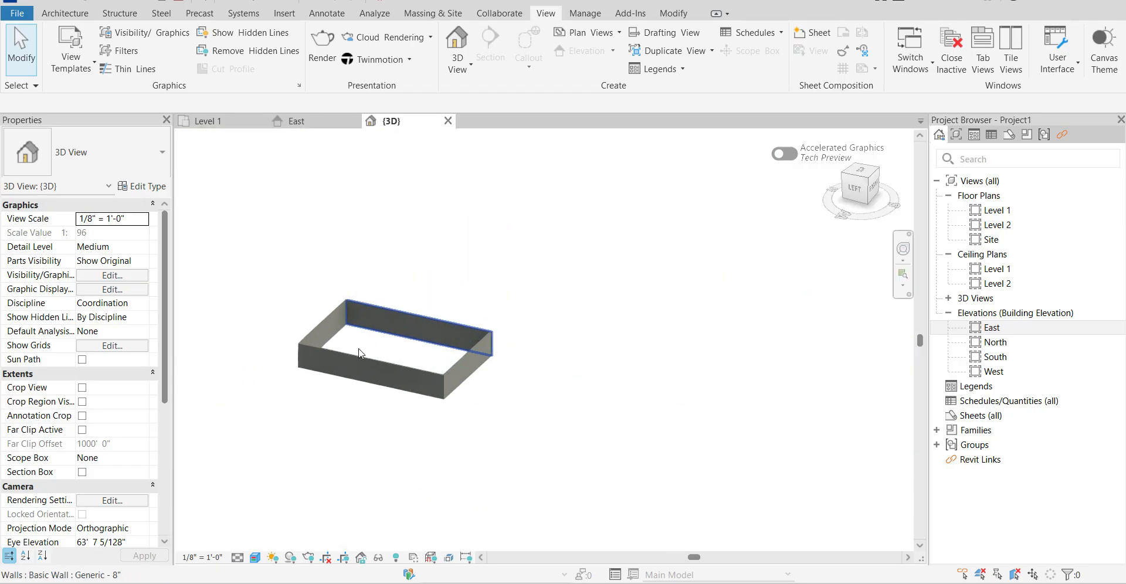
scroll(477, 287, up, 5)
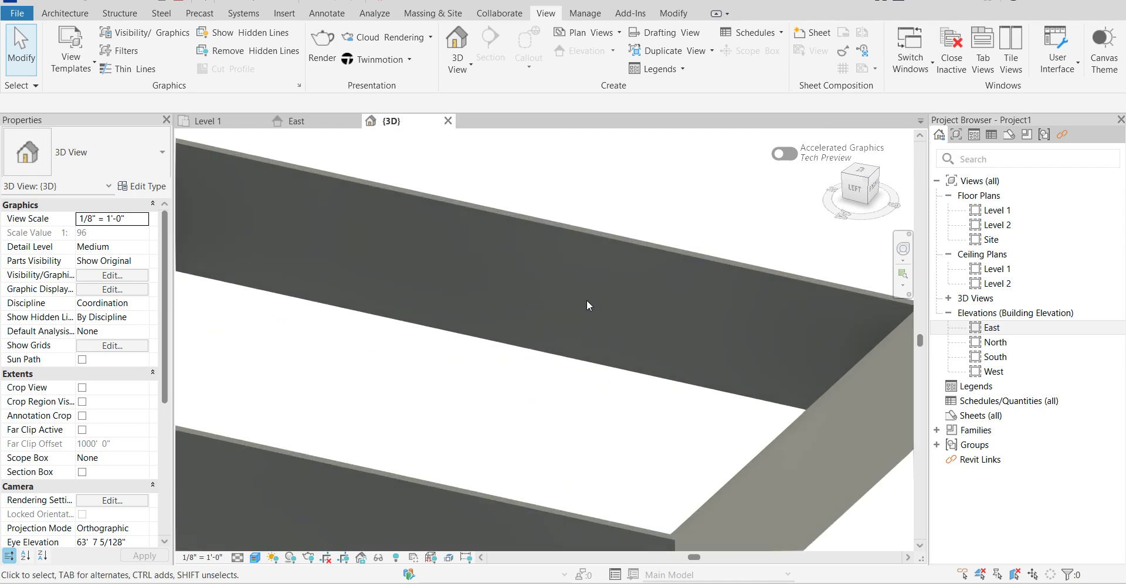
scroll(465, 327, down, 2)
scroll(464, 332, down, 4)
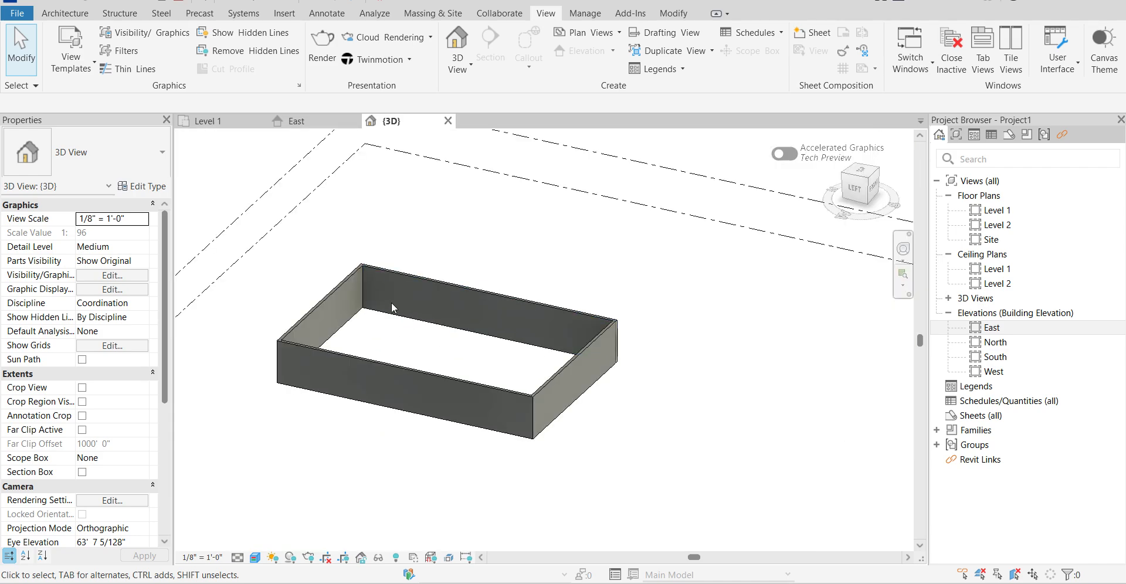
scroll(684, 346, down, 1)
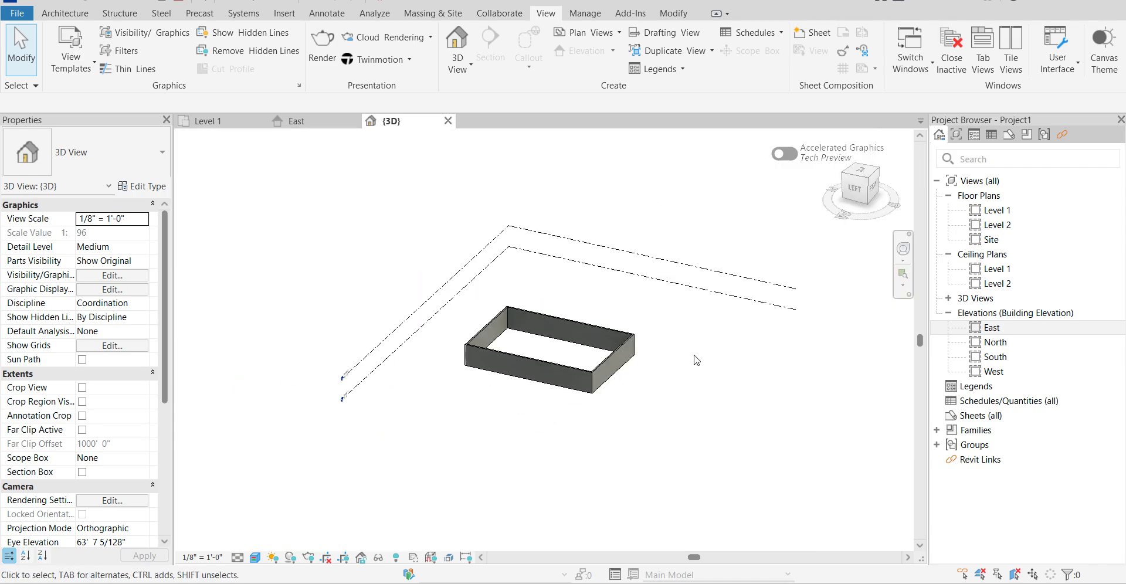
scroll(508, 334, up, 3)
scroll(508, 335, down, 1)
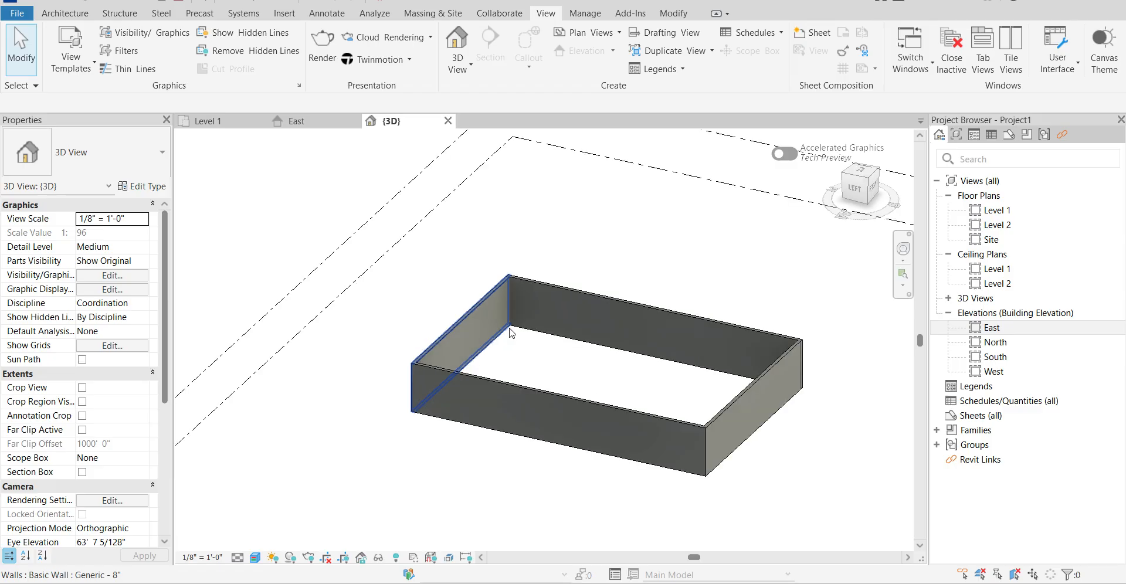
scroll(510, 331, up, 5)
scroll(509, 326, up, 3)
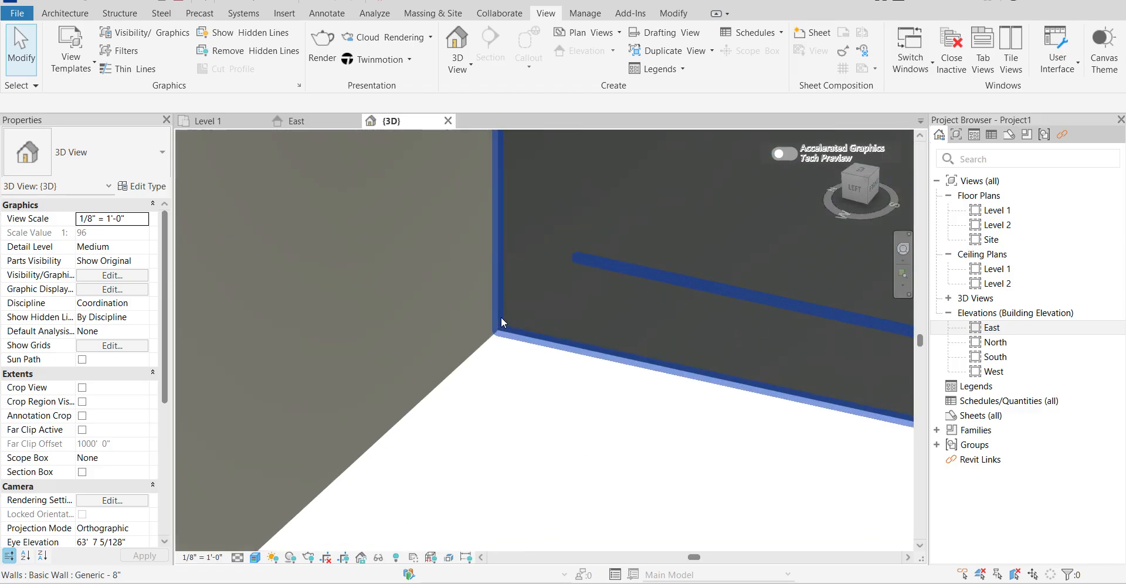
scroll(502, 320, down, 6)
scroll(502, 321, down, 4)
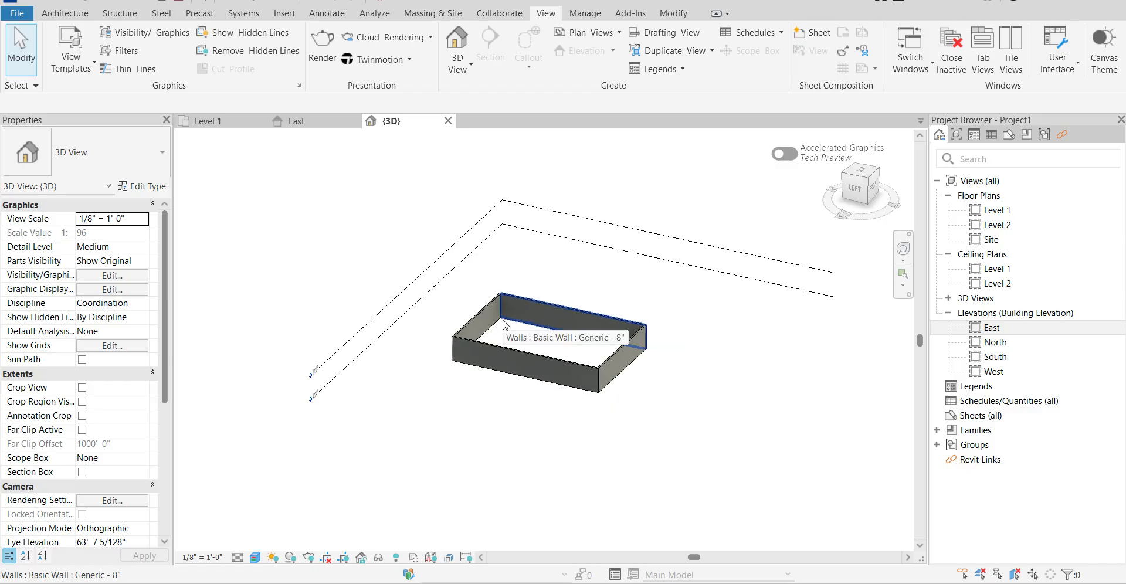
Use Zoom in Region to enlarge the inner wall corner farthest from the viewer in the 3D view.
key(z)
key(r)
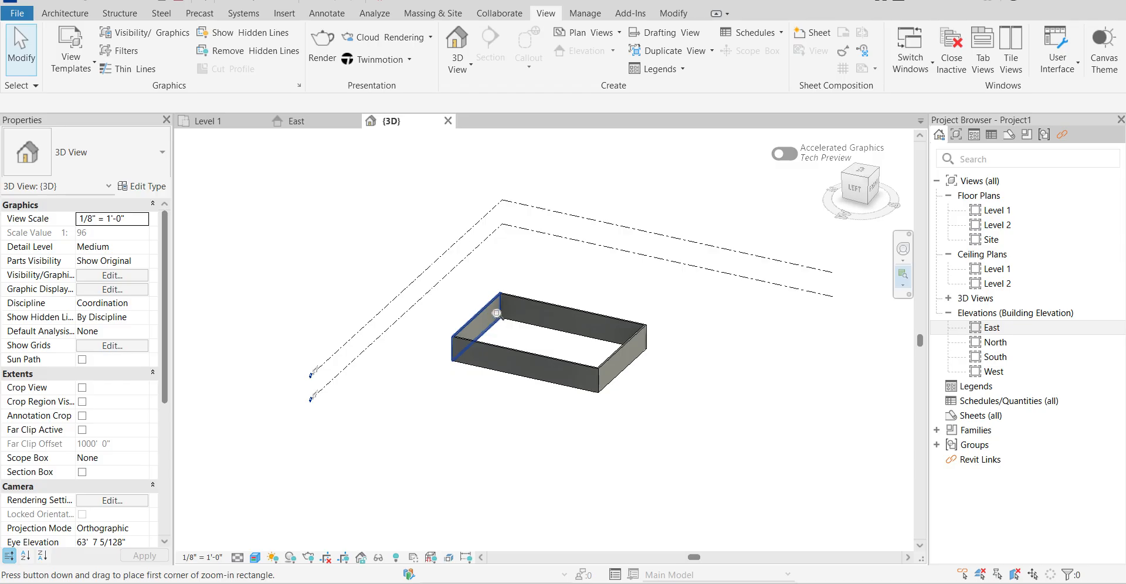
drag(497, 315, 511, 329)
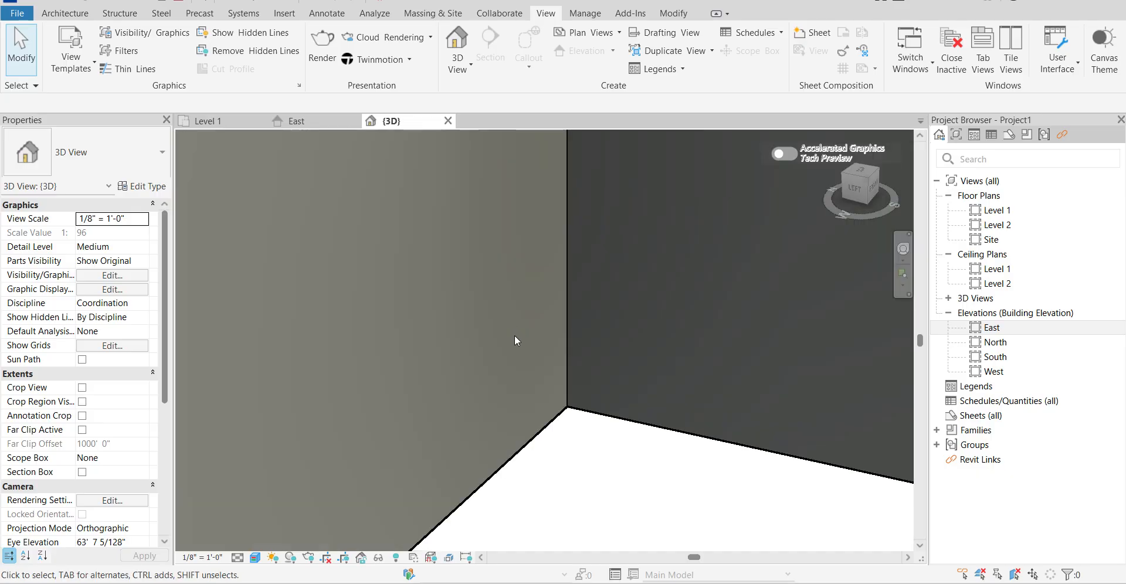
Magnify the floor-level point of the inner wall corner with three successive Zoom in Region windows.
key(z)
key(r)
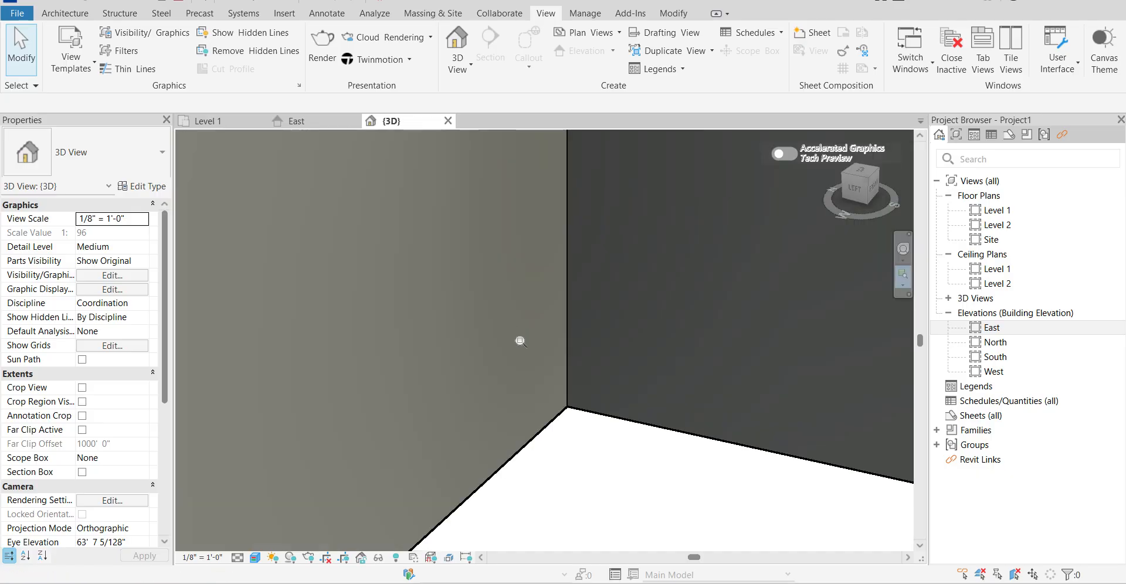
drag(504, 308, 707, 504)
key(z)
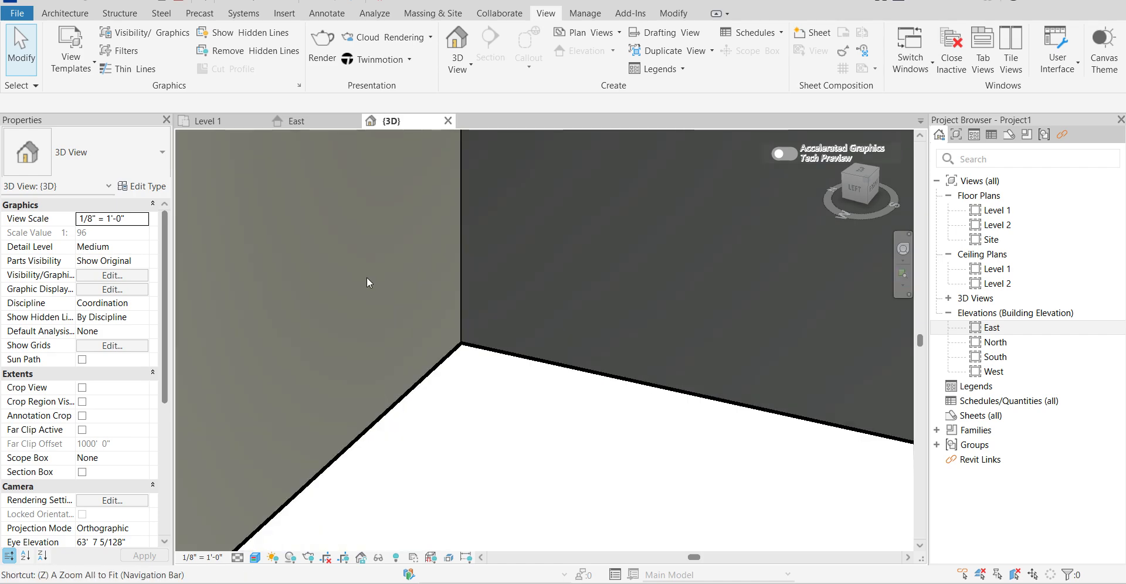
key(r)
drag(352, 241, 627, 446)
key(z)
key(r)
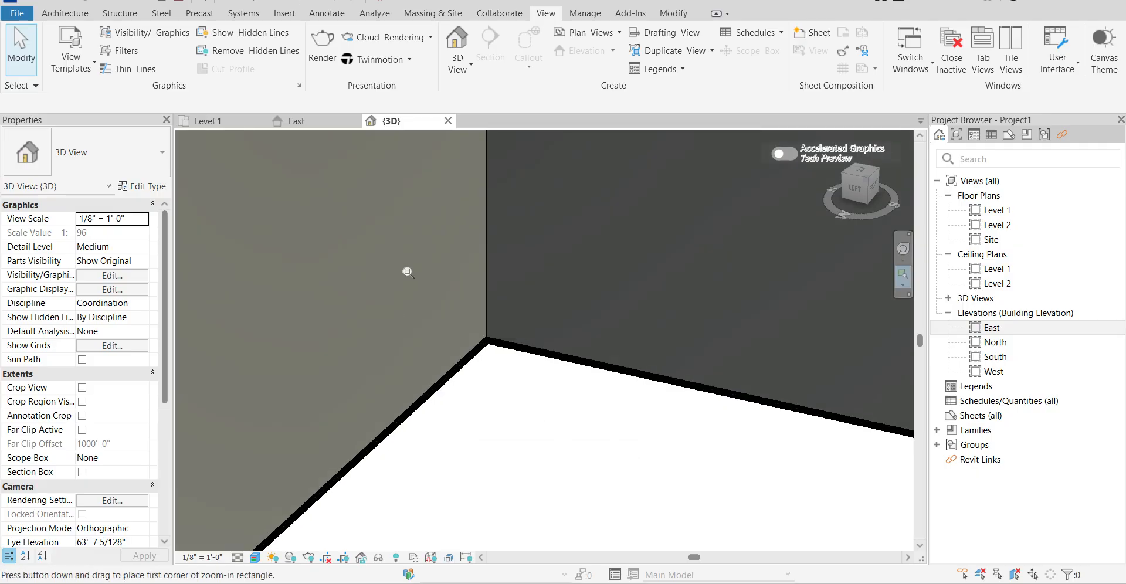
drag(403, 266, 602, 476)
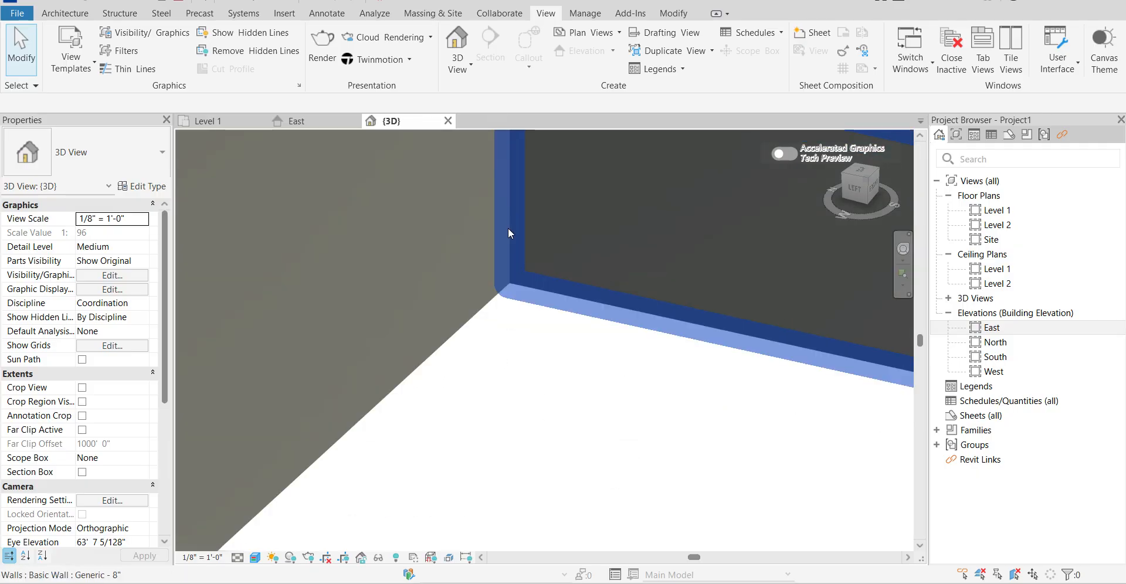
Bring the complete wall enclosure and the surrounding level lines back into view in 3D.
scroll(508, 291, down, 10)
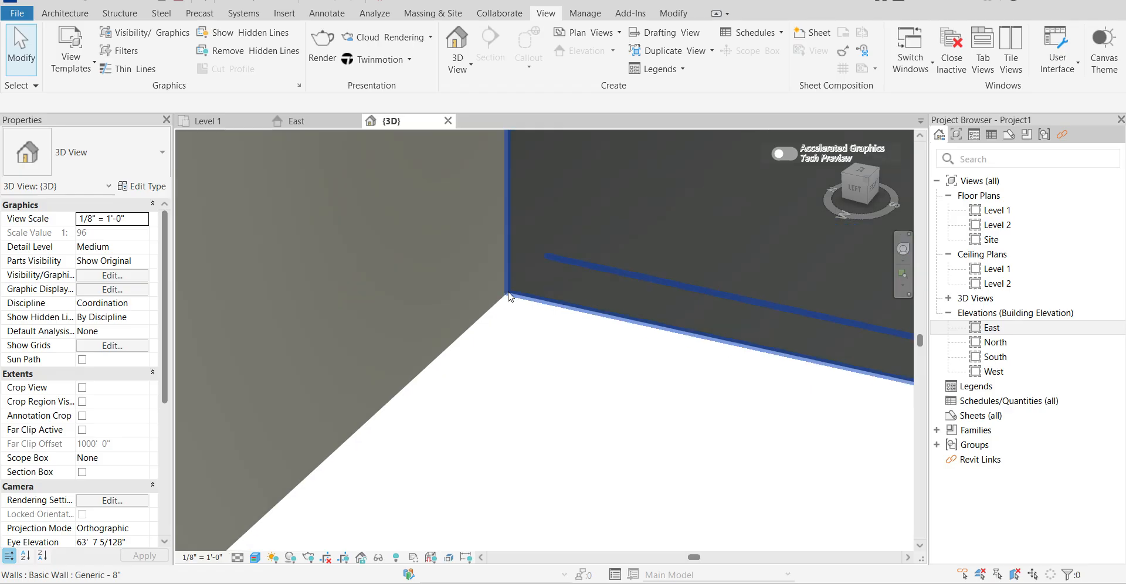
scroll(509, 291, down, 8)
scroll(509, 293, down, 4)
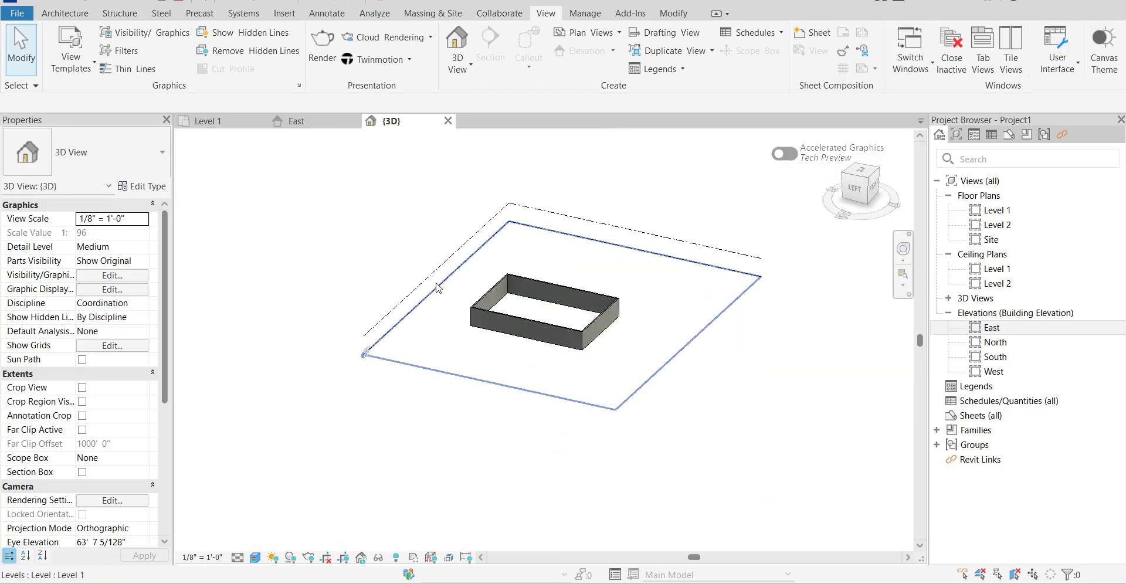
scroll(560, 296, up, 12)
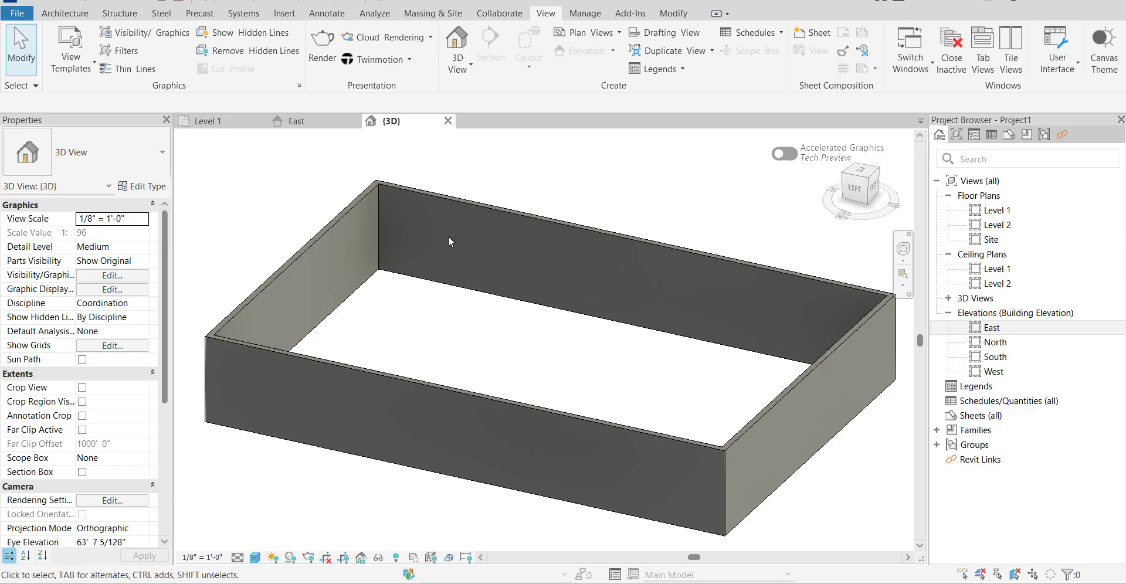
scroll(448, 236, down, 6)
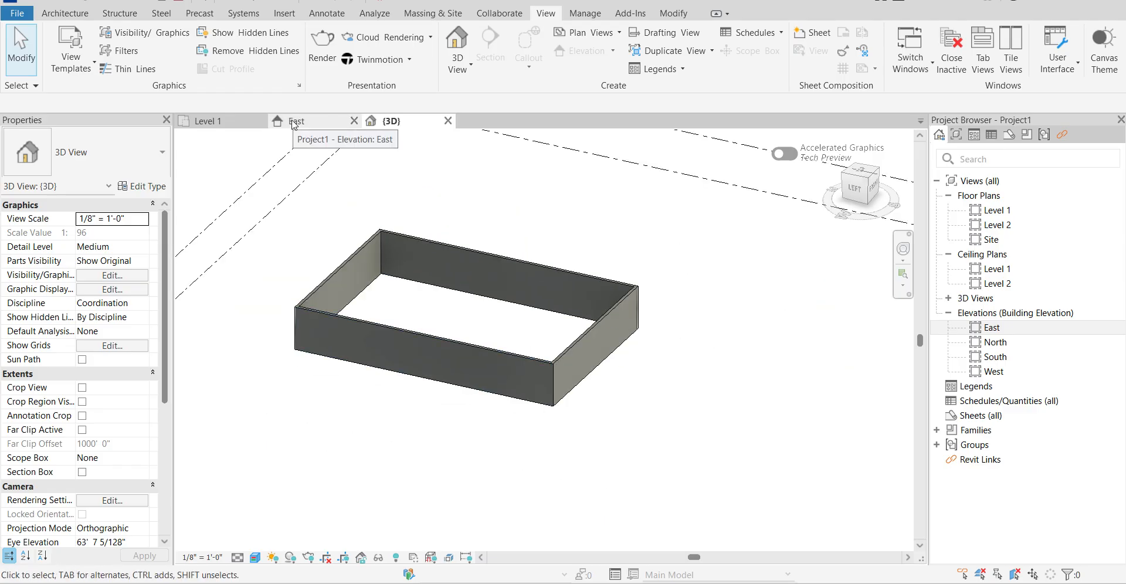
Delete all four walls of the existing rectangular layout in the Level 1 floor plan.
click(252, 122)
scroll(423, 257, up, 3)
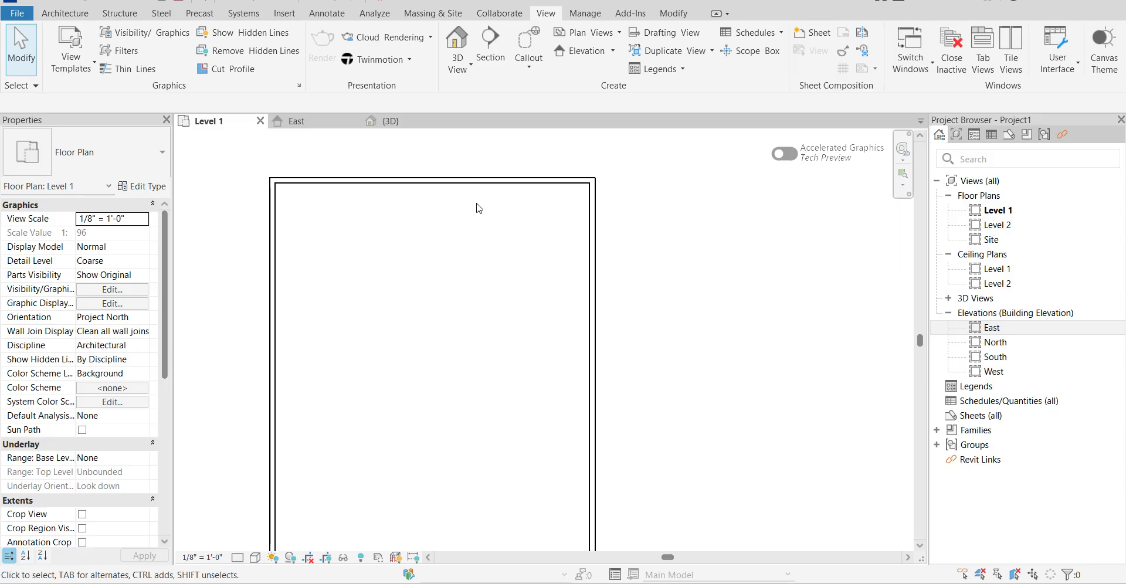
scroll(477, 207, down, 3)
click(447, 198)
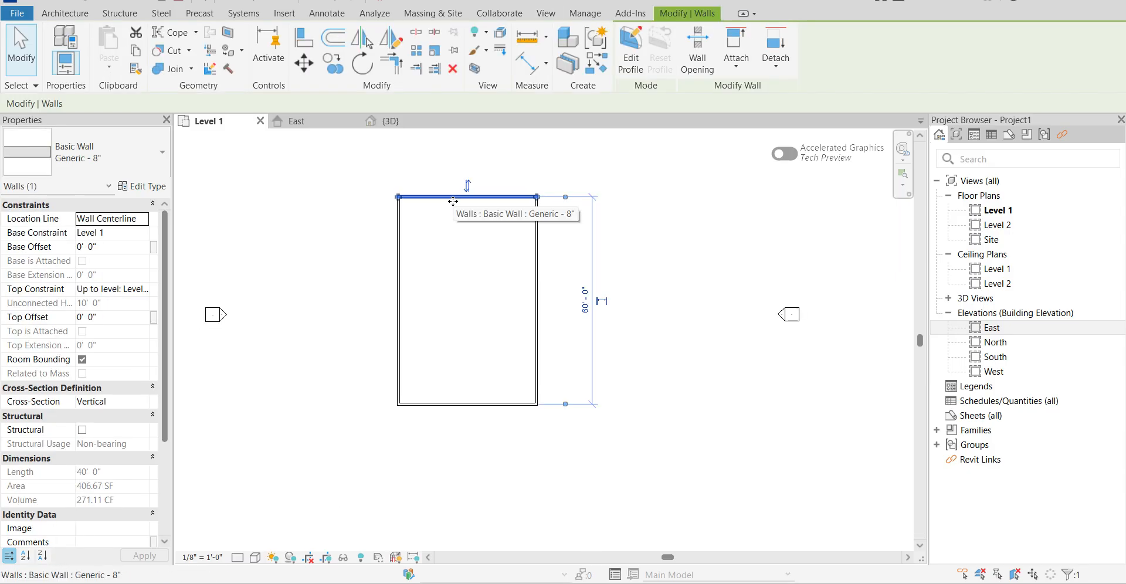
drag(453, 201, 453, 283)
click(466, 322)
drag(377, 248, 548, 418)
key(Delete)
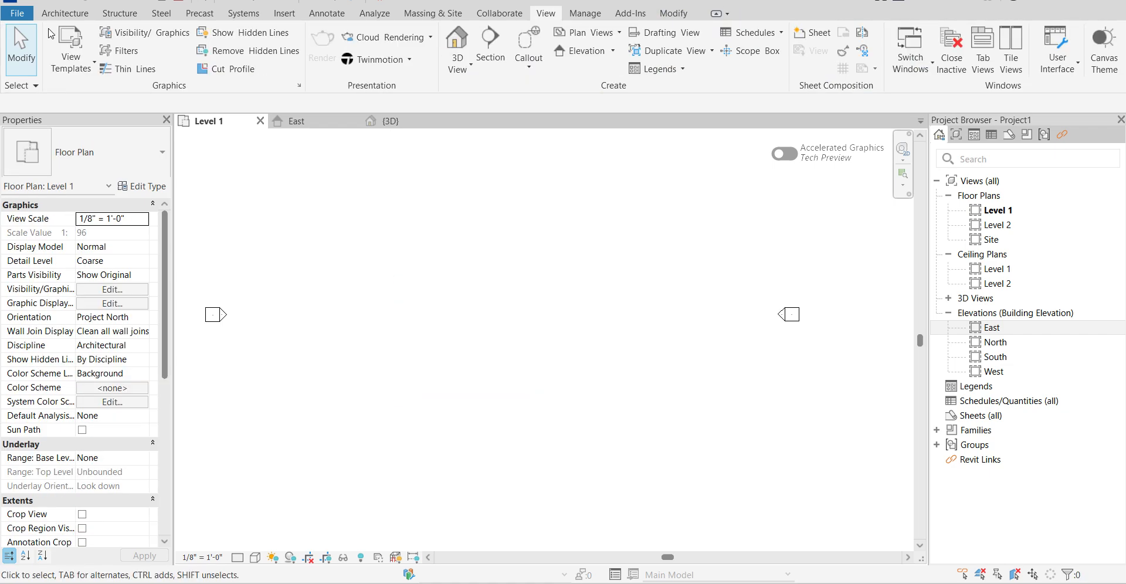
Draw a rectangle of Generic - 8" walls about 56'-6" wide and 50'-0" deep on Level 1.
click(75, 14)
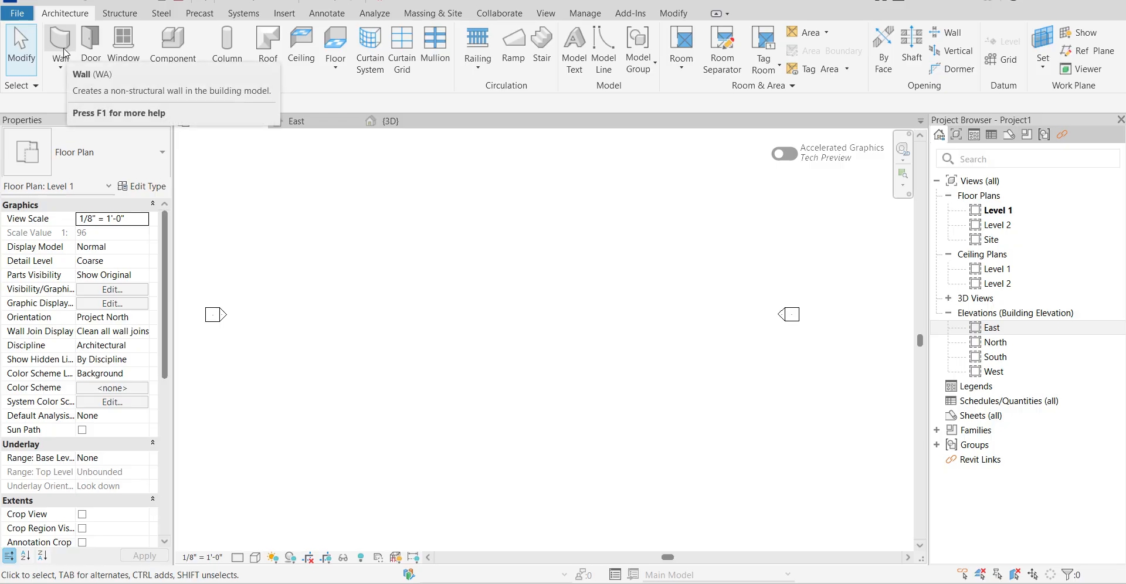
click(62, 47)
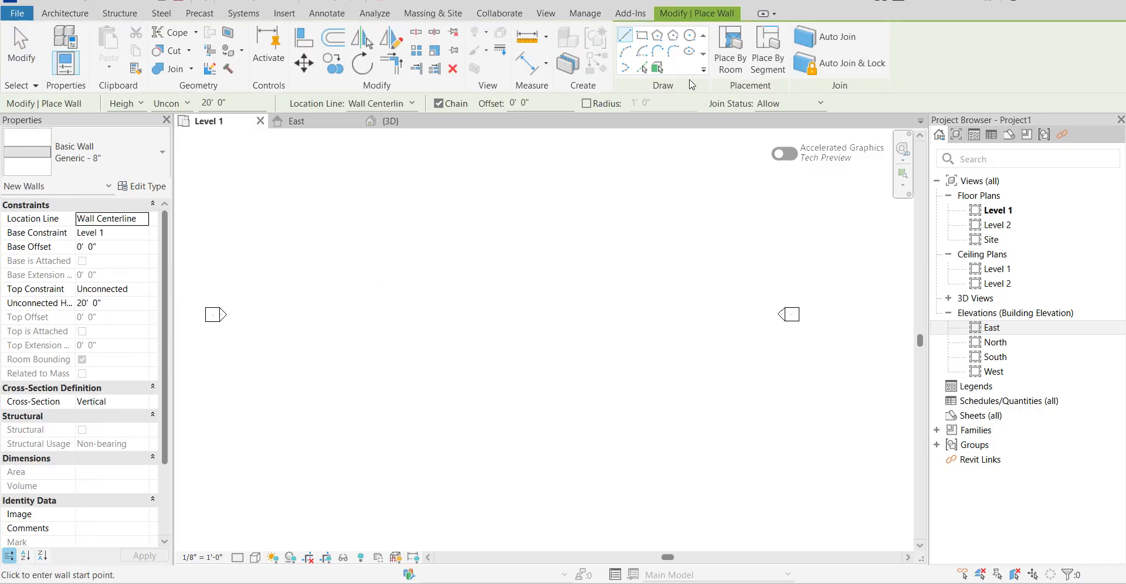
click(644, 37)
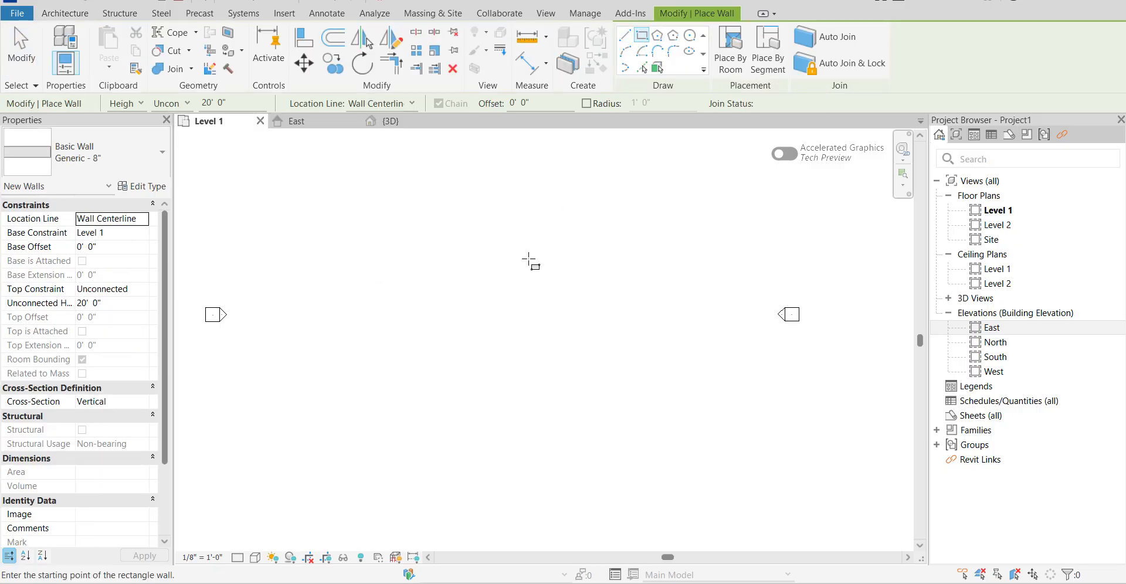
click(405, 267)
click(602, 440)
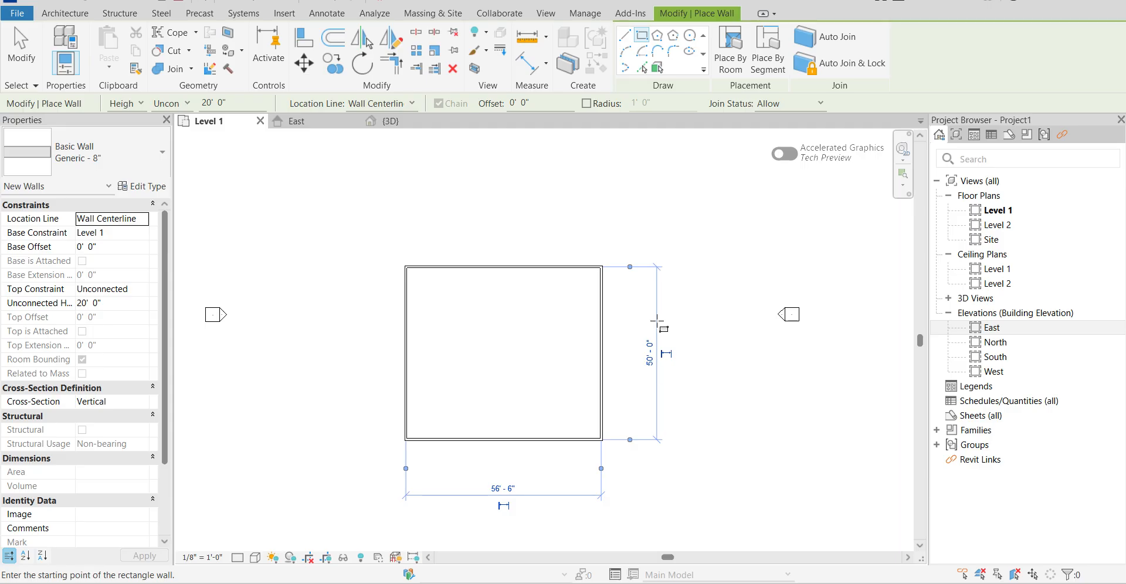
key(Escape)
key(Escape)
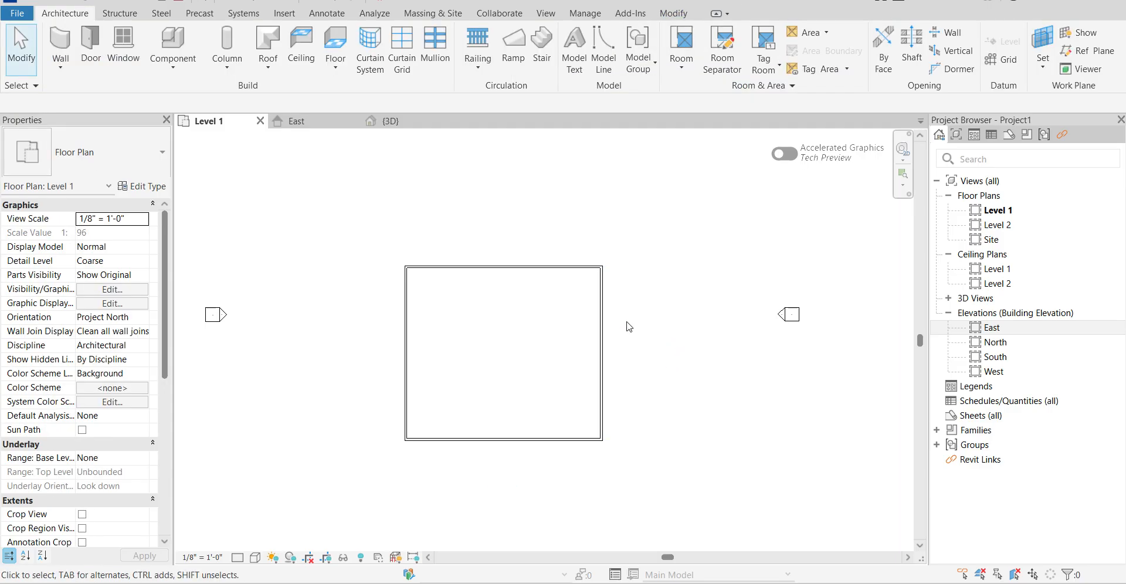
Set the spacing between the two horizontal walls to 10' by relocating the upper one.
click(559, 267)
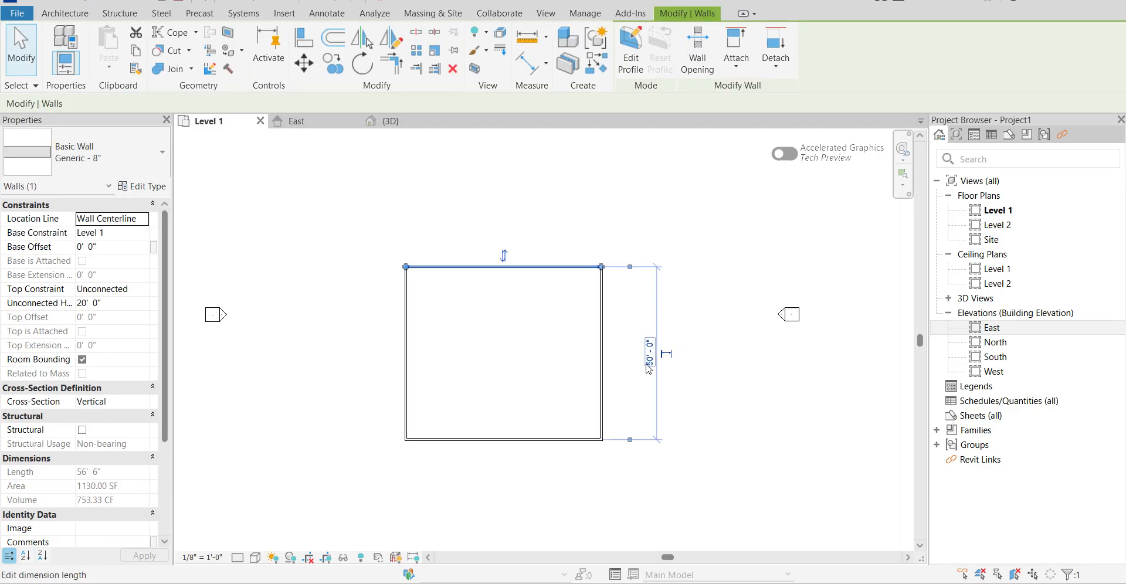
click(649, 366)
text(10')
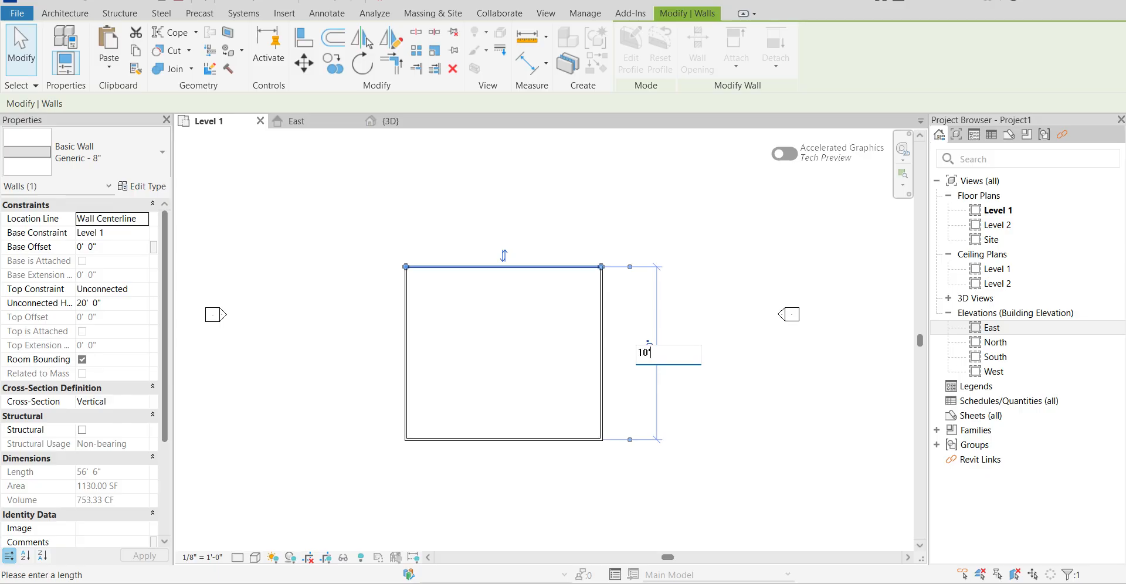
key(Return)
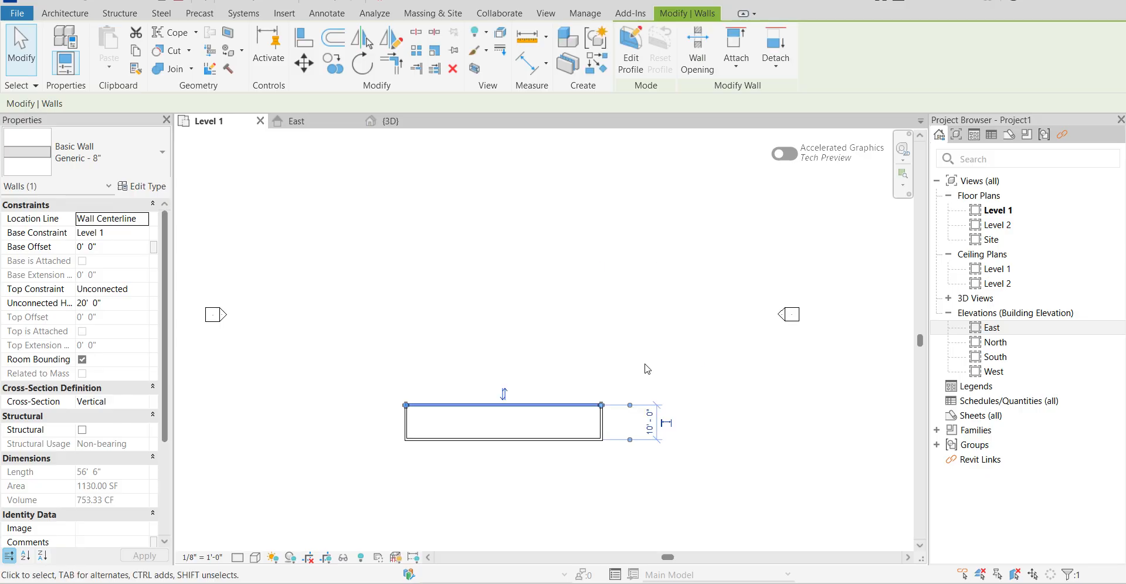
Set the spacing between the two vertical walls to 10' by relocating the right-hand wall.
click(606, 423)
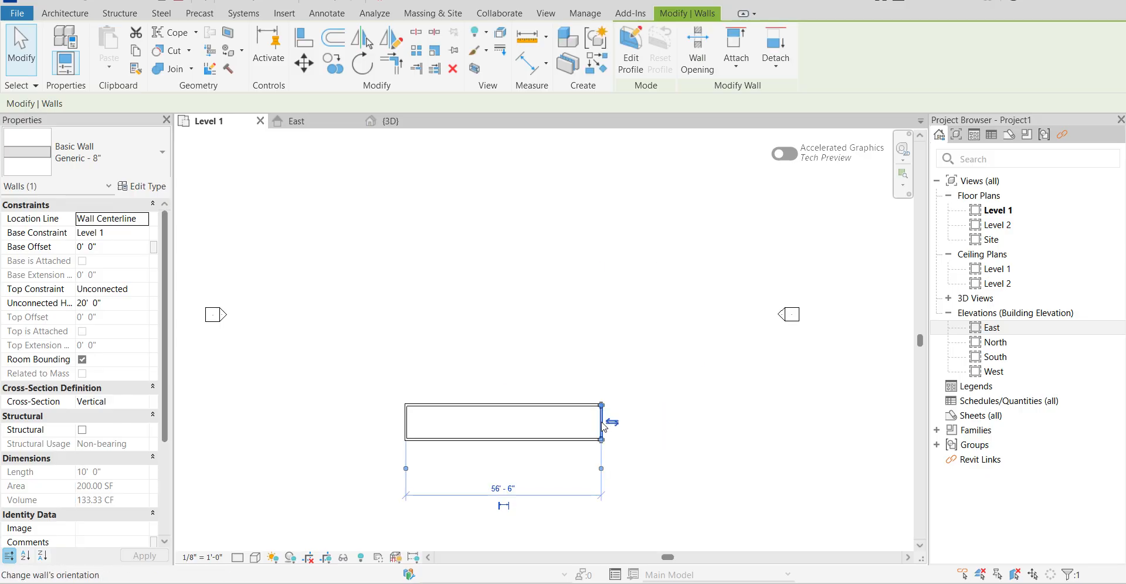
click(511, 490)
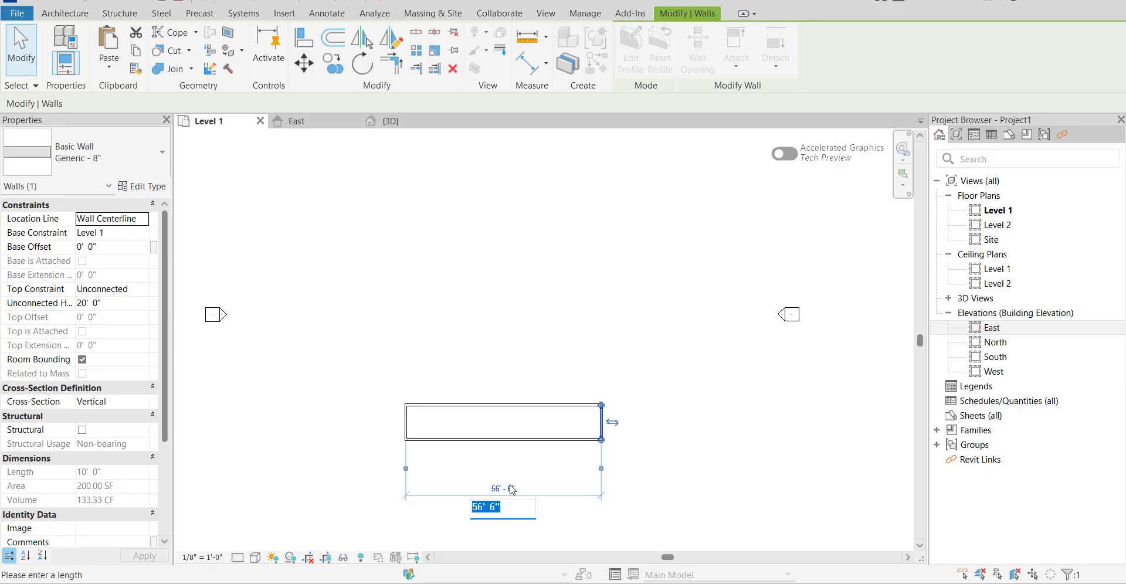
text(10)
key(Return)
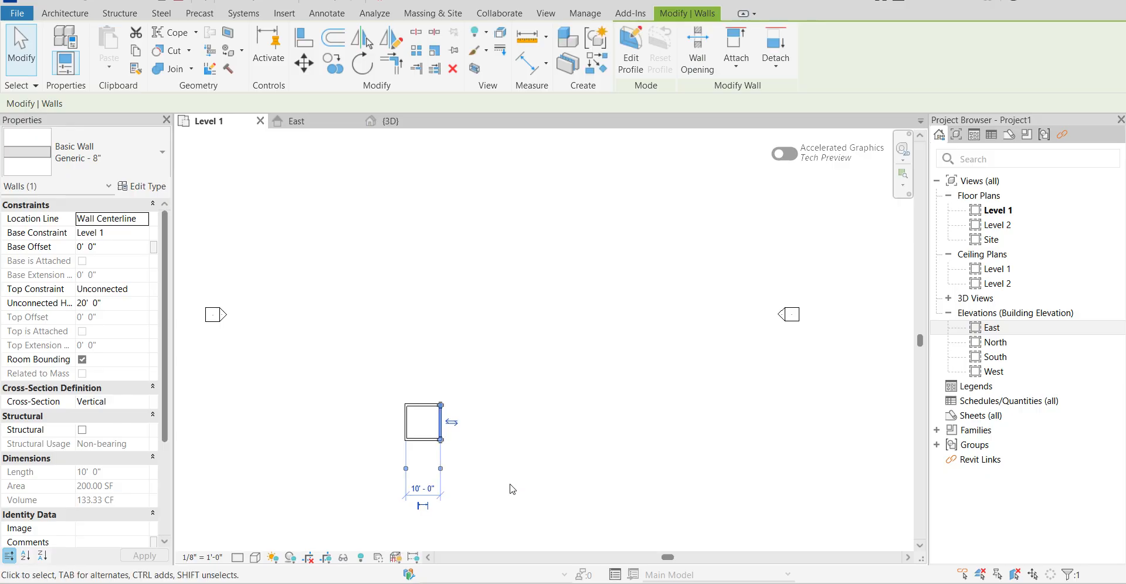
scroll(392, 422, up, 3)
scroll(500, 307, down, 3)
click(473, 417)
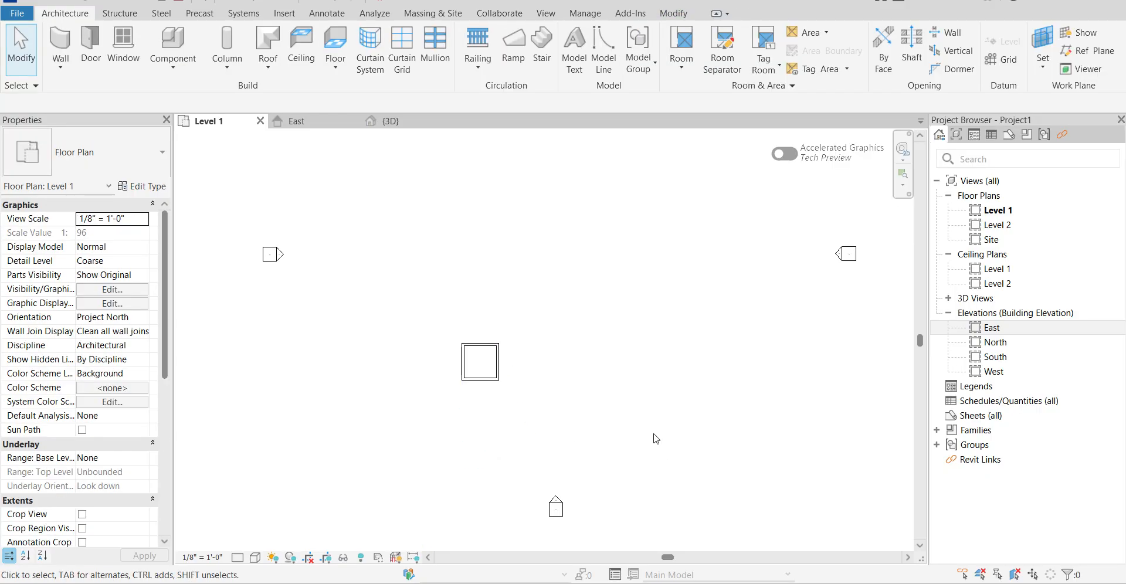
Move all four walls about 37'-6" at 53° to the middle of the elevation markers and view them in 3D.
drag(432, 315, 558, 440)
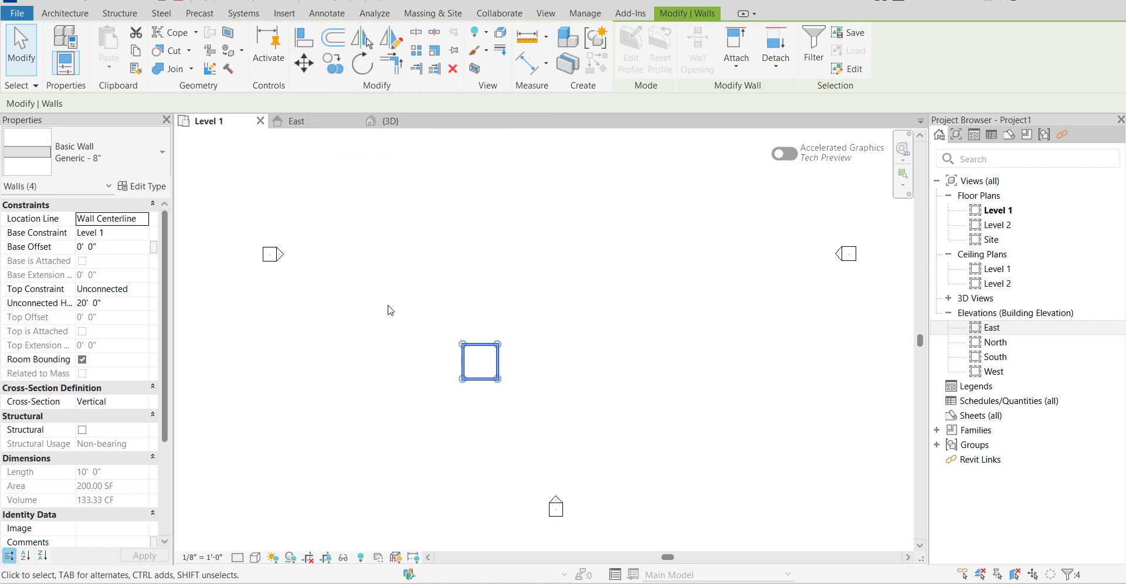
key(m)
key(v)
scroll(458, 378, up, 2)
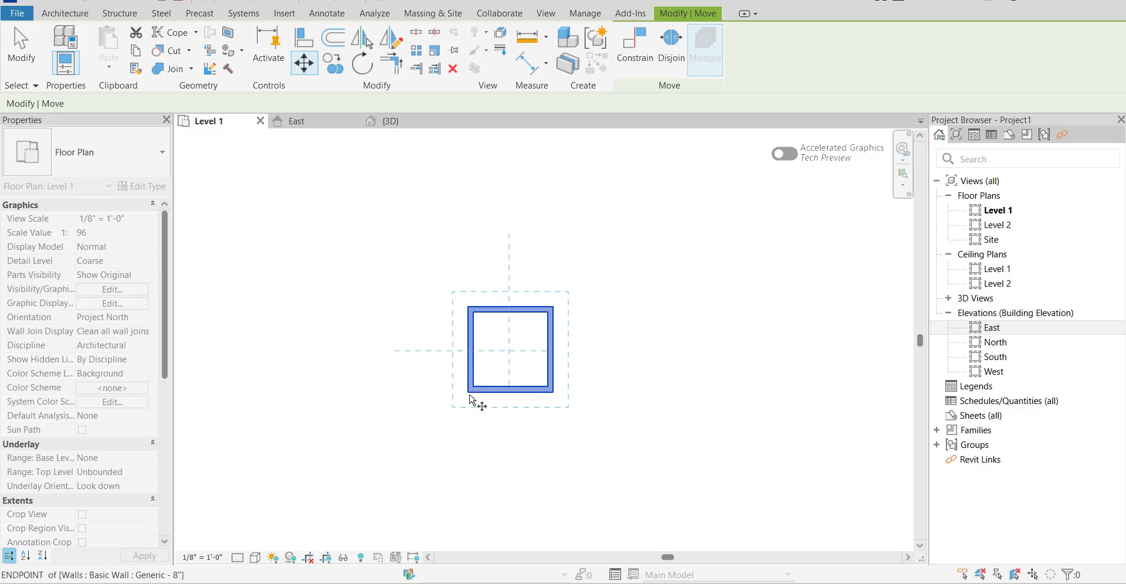
click(470, 399)
scroll(470, 393, down, 3)
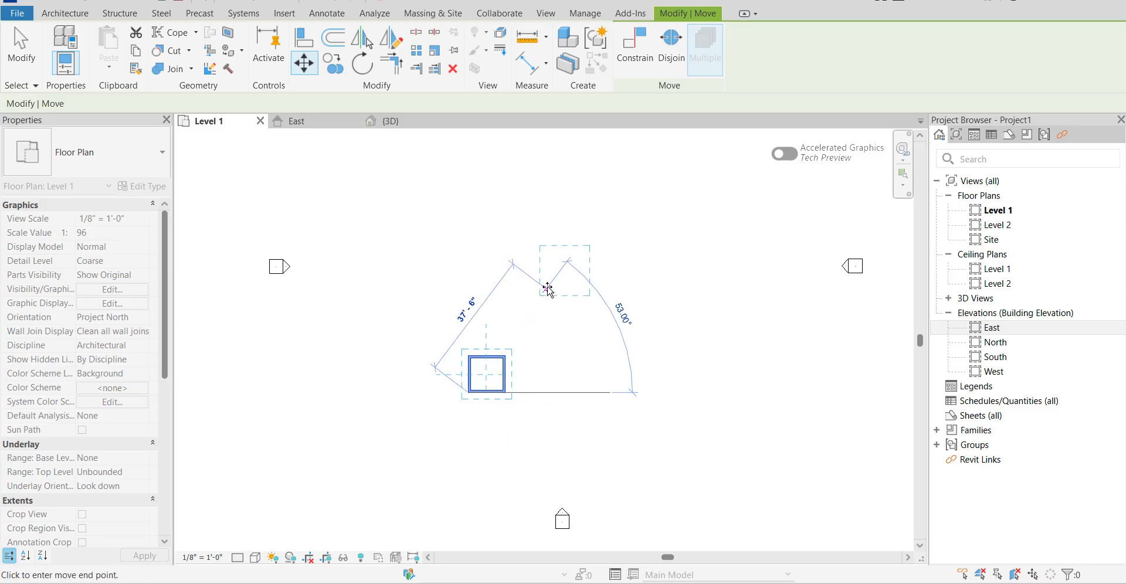
click(547, 290)
scroll(519, 317, down, 3)
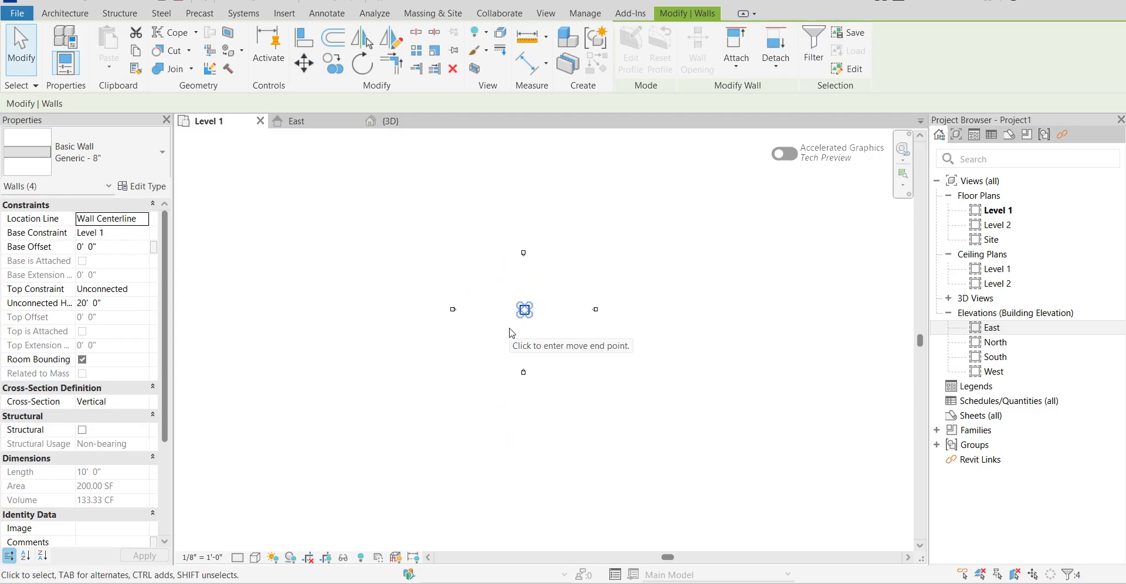
click(510, 304)
scroll(545, 349, up, 2)
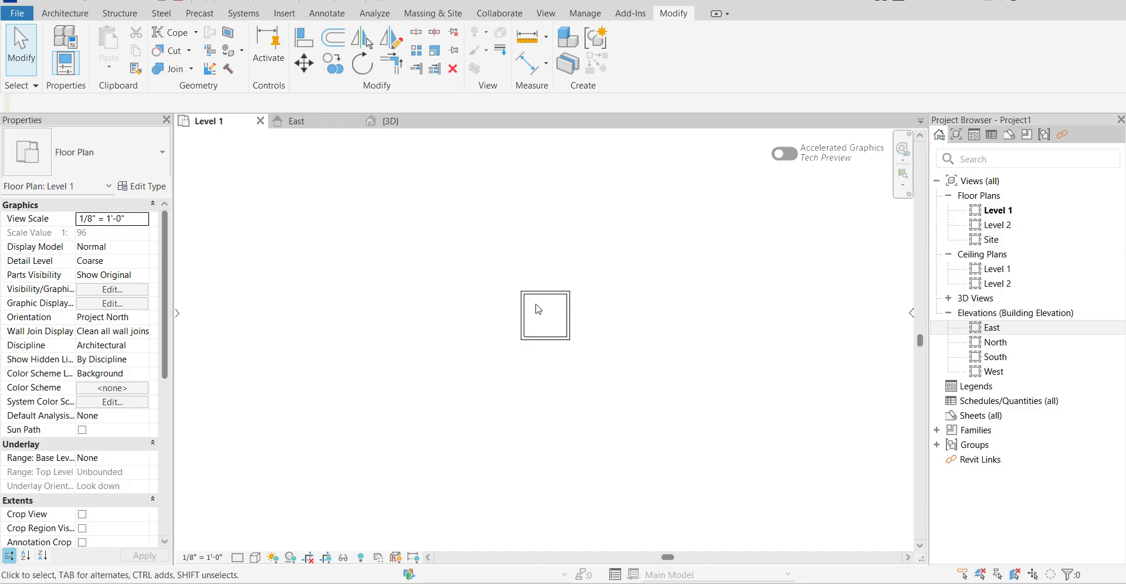
click(387, 121)
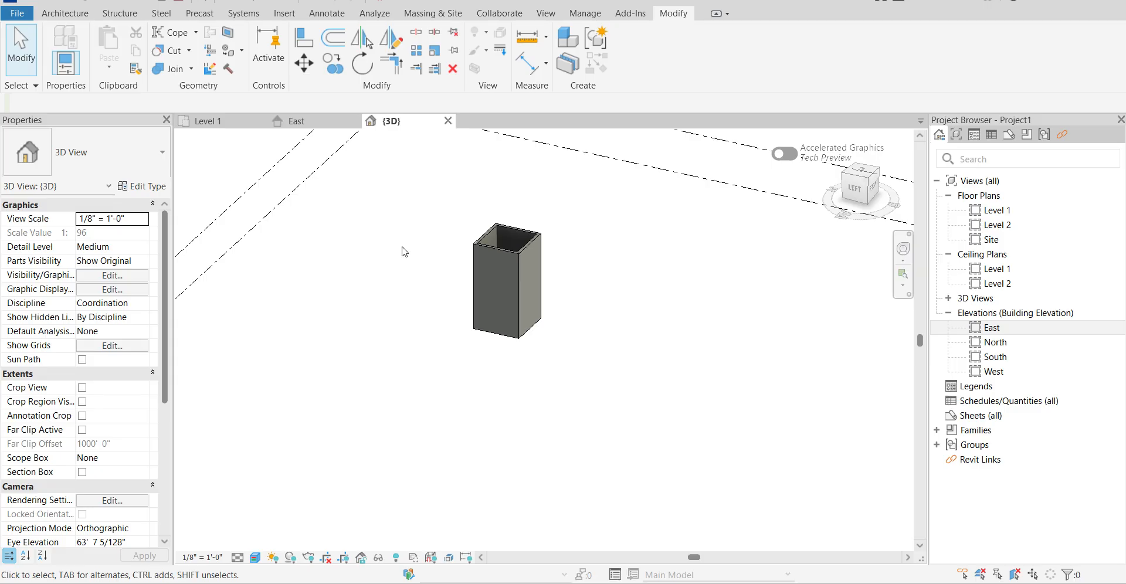
scroll(531, 314, down, 2)
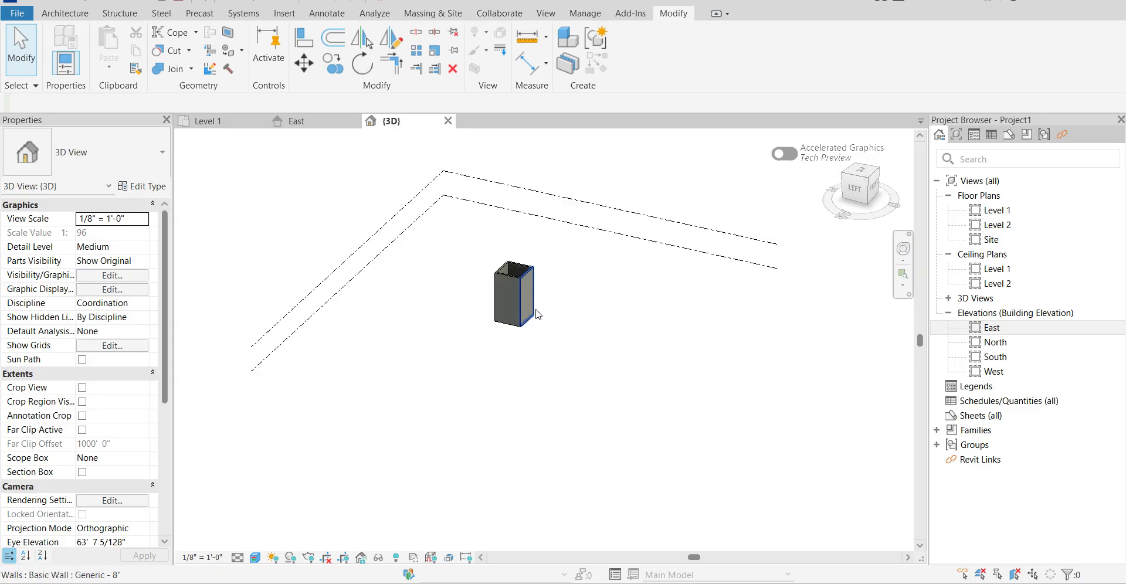
Constrain the tops of the four walls up to Level 2 from the Level 1 plan and inspect the enclosure in 3D.
click(207, 121)
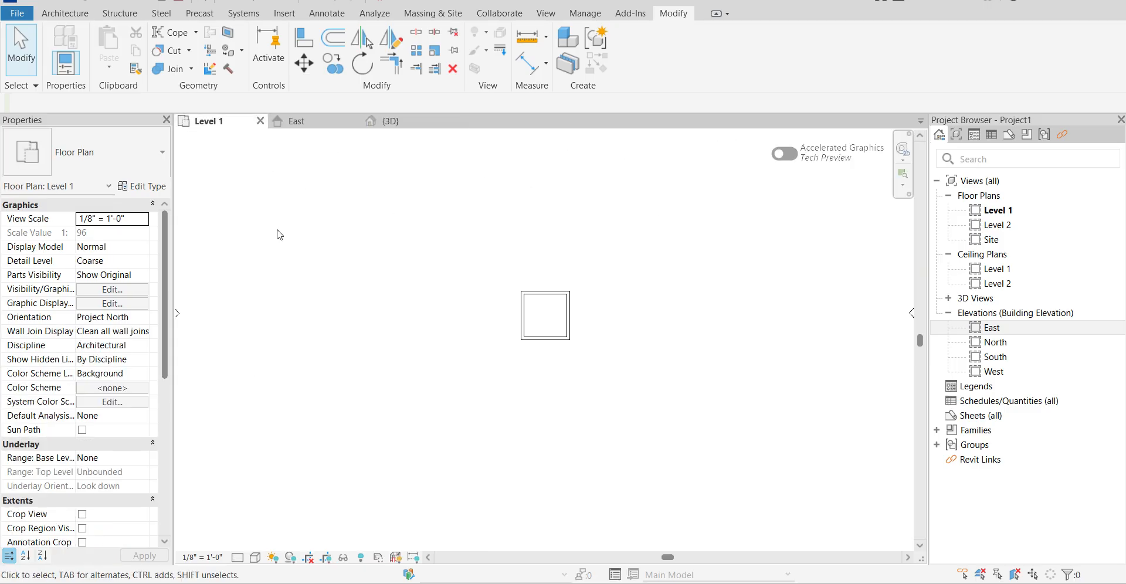
drag(467, 230, 641, 447)
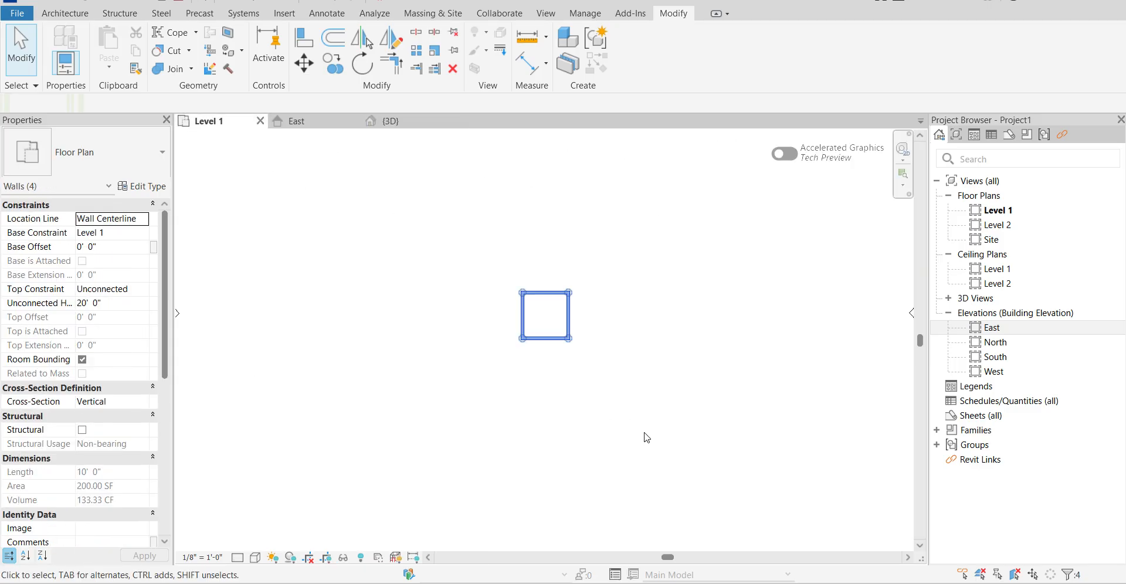
click(145, 291)
click(135, 329)
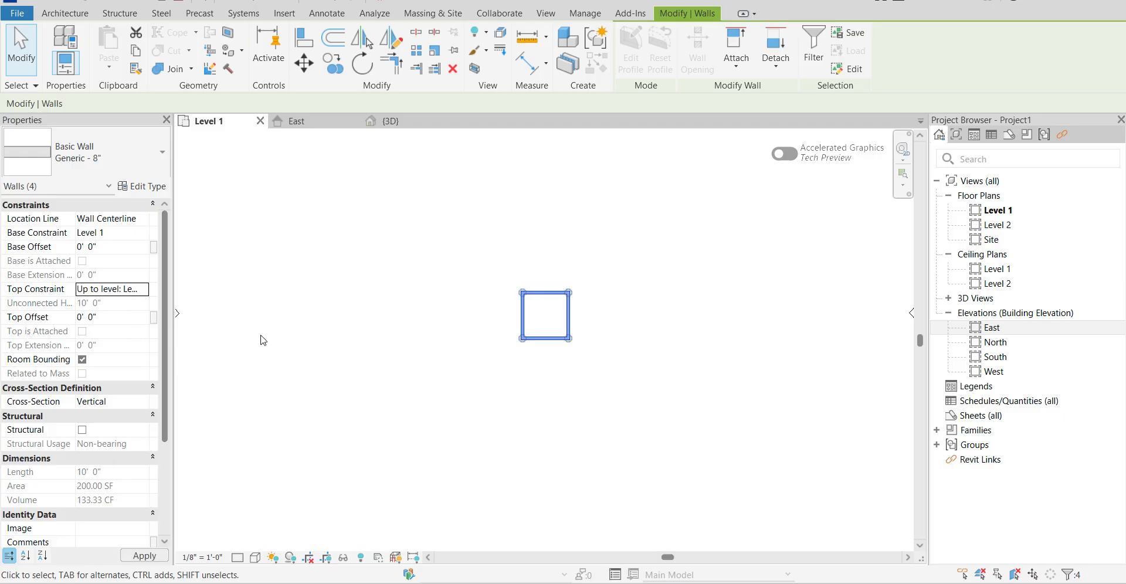
click(367, 343)
click(399, 123)
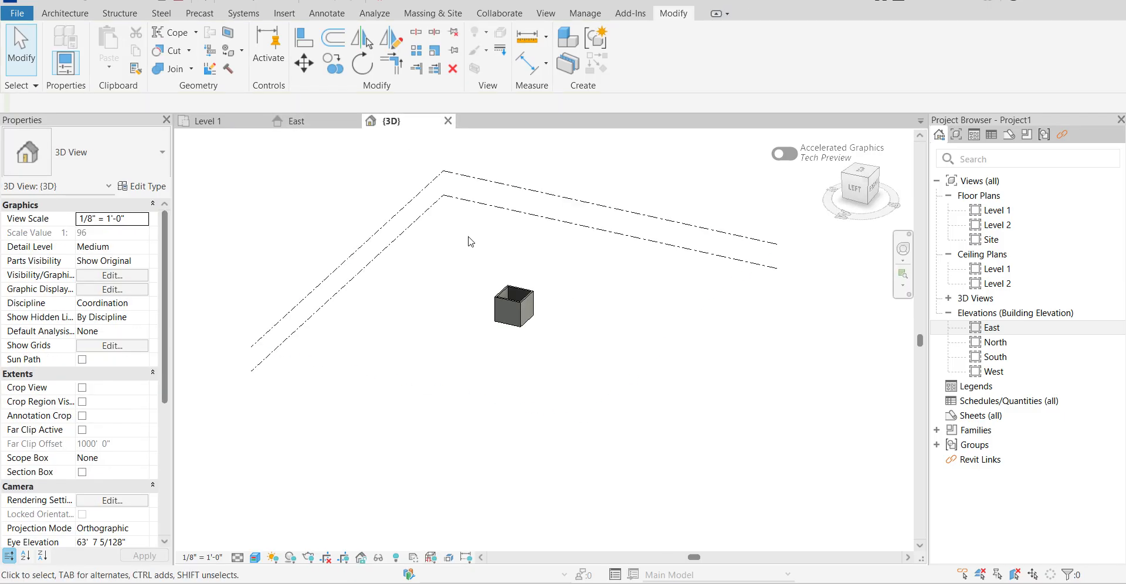
scroll(515, 293, up, 5)
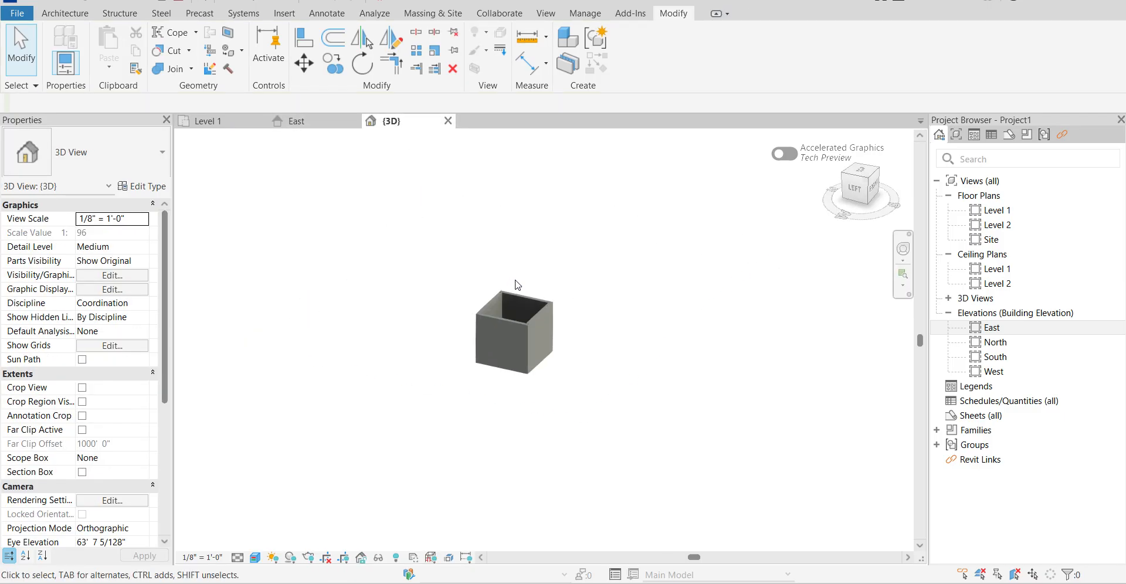
Place a Single-Flush 36" x 84" door in the left-hand wall on the Level 1 plan, centred 2'-0" from the upper wall.
click(251, 123)
scroll(544, 318, up, 3)
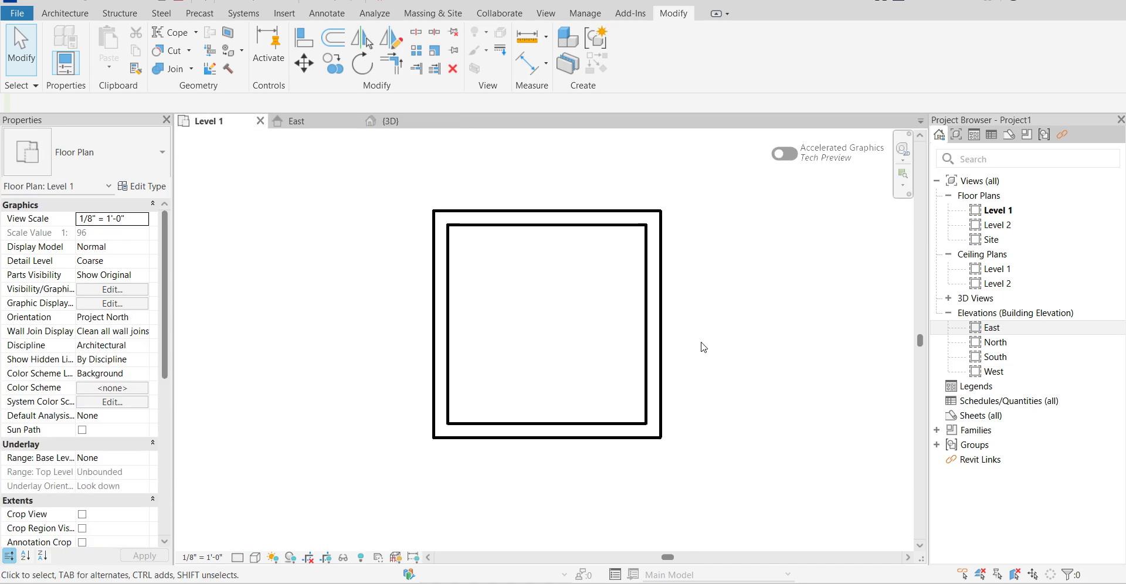
click(65, 12)
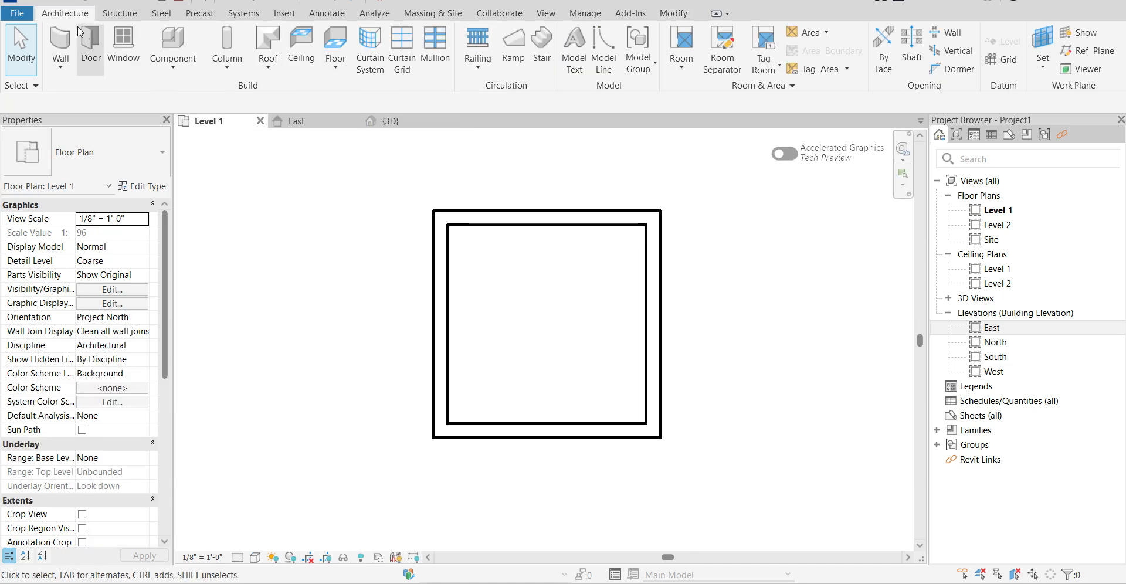
click(89, 64)
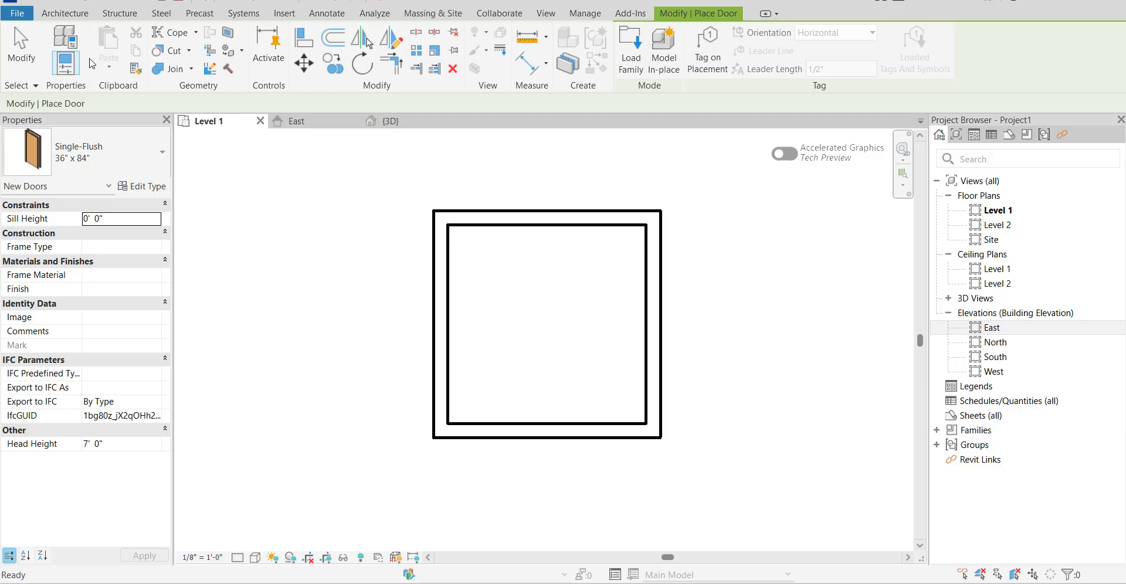
click(130, 154)
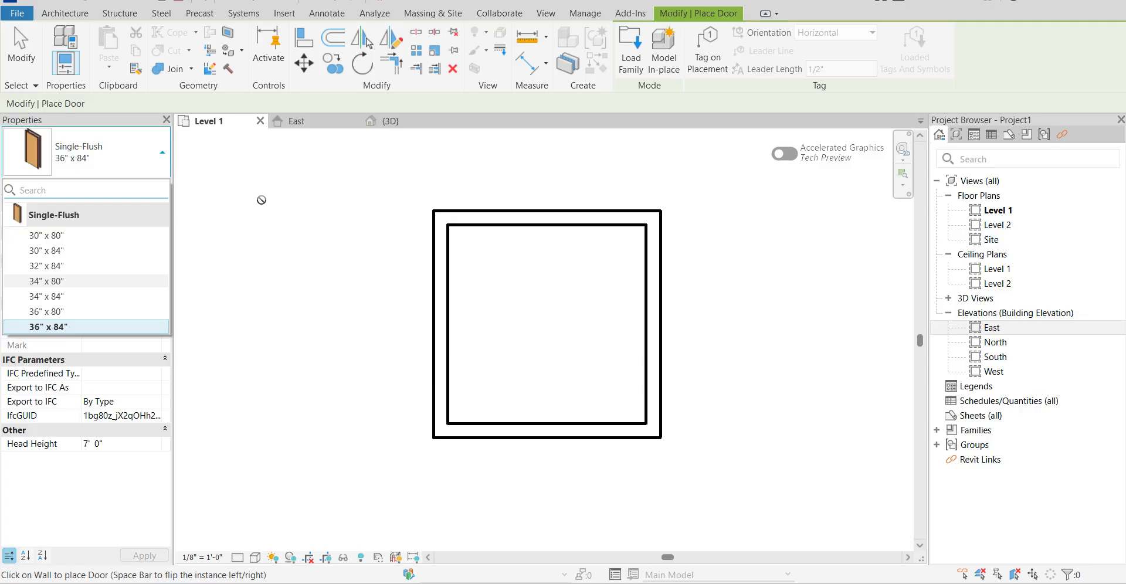
click(66, 11)
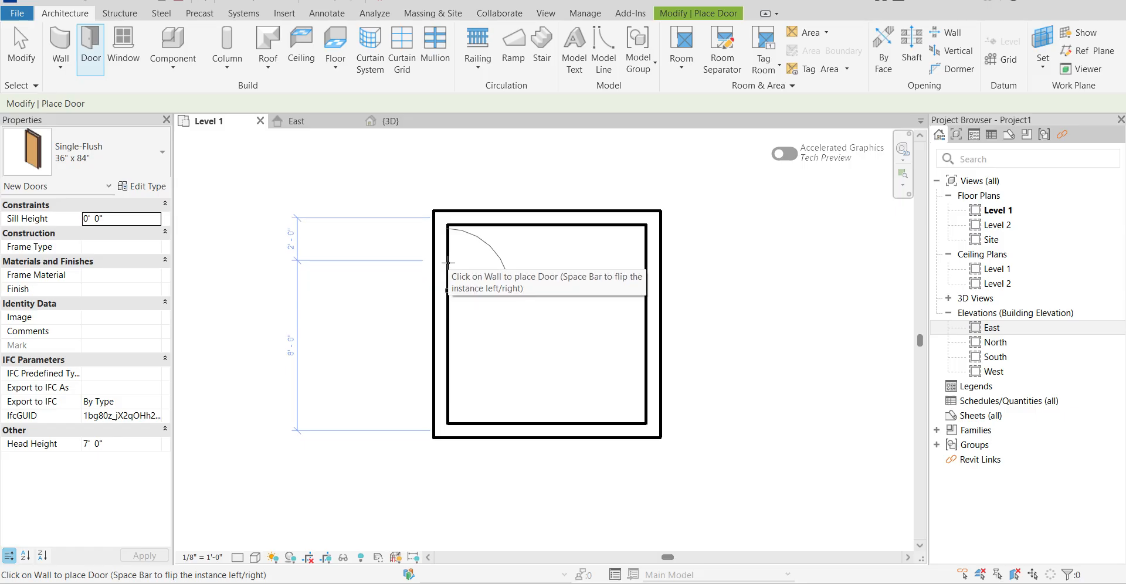
click(64, 41)
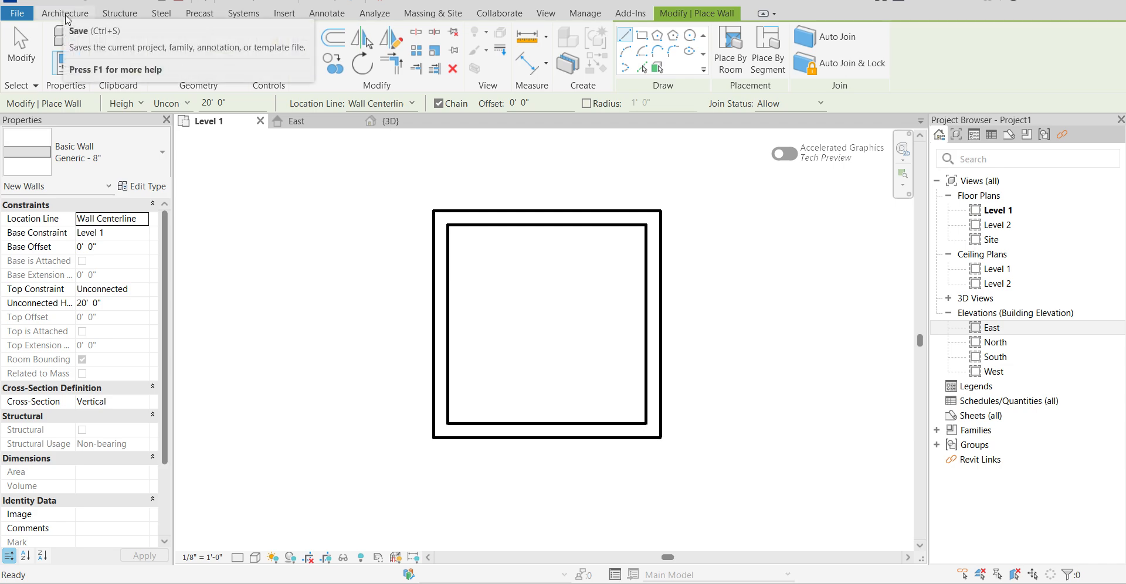
click(90, 44)
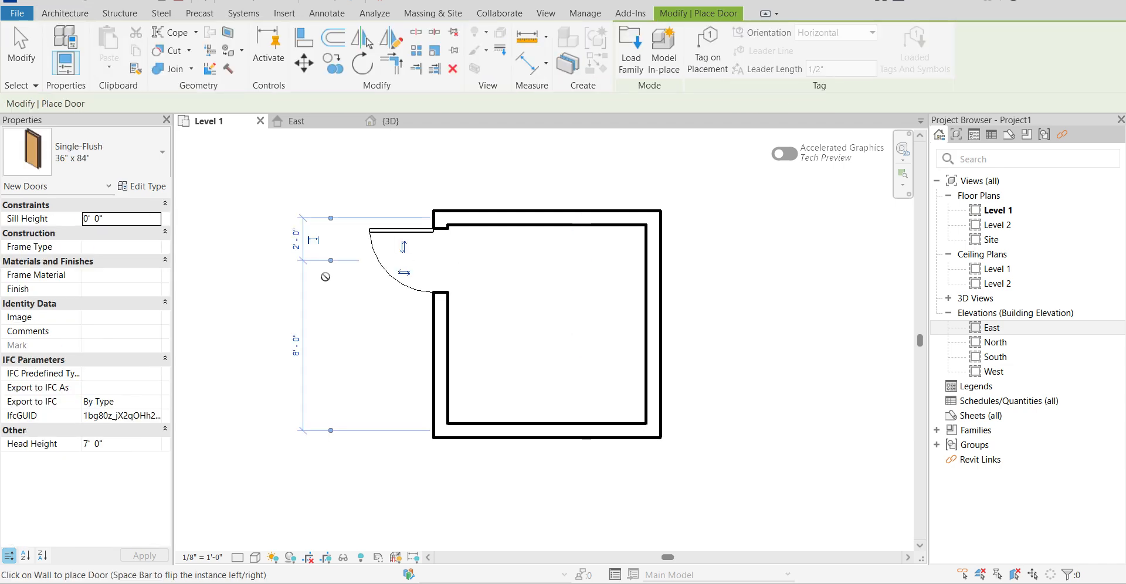
key(Escape)
key(Escape)
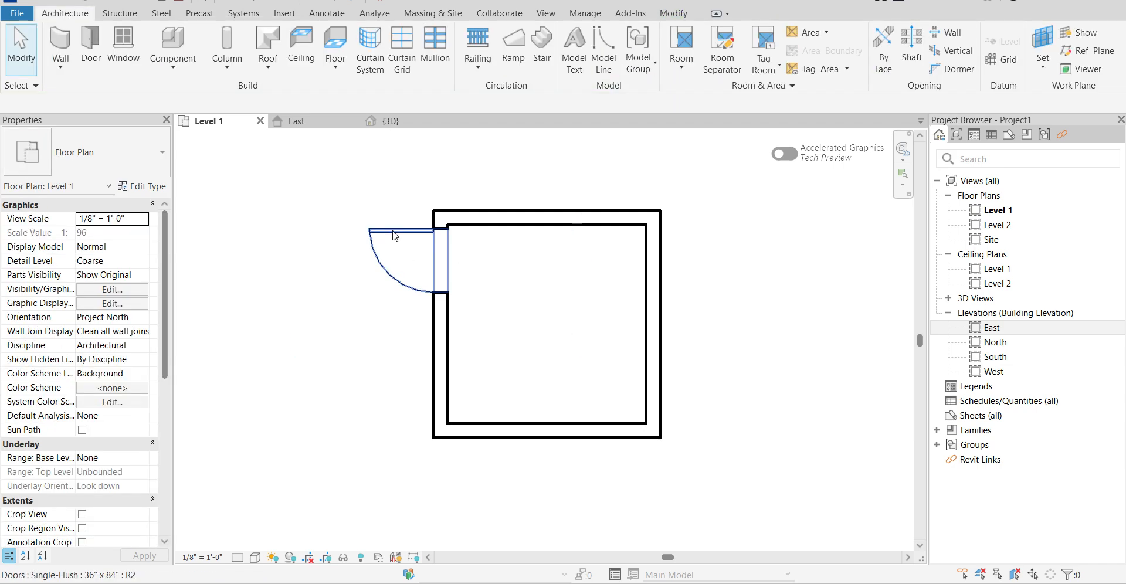
Flip the door to swing into the room, trying both hinge sides and keeping the hinge at the end nearest the upper wall.
click(393, 231)
scroll(401, 247, up, 2)
scroll(410, 293, up, 3)
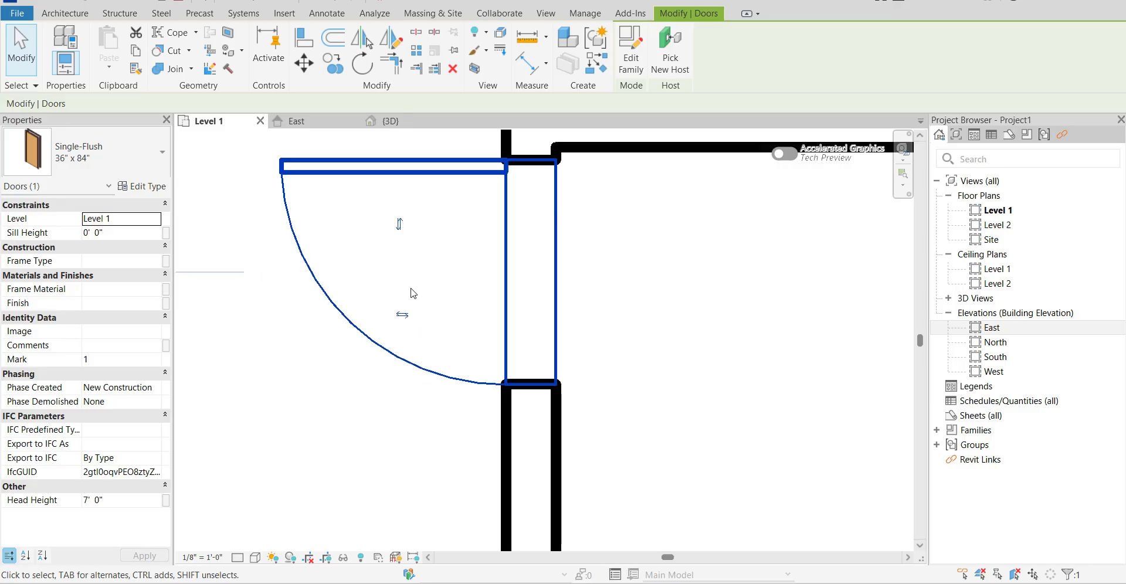
click(402, 317)
scroll(581, 247, up, 2)
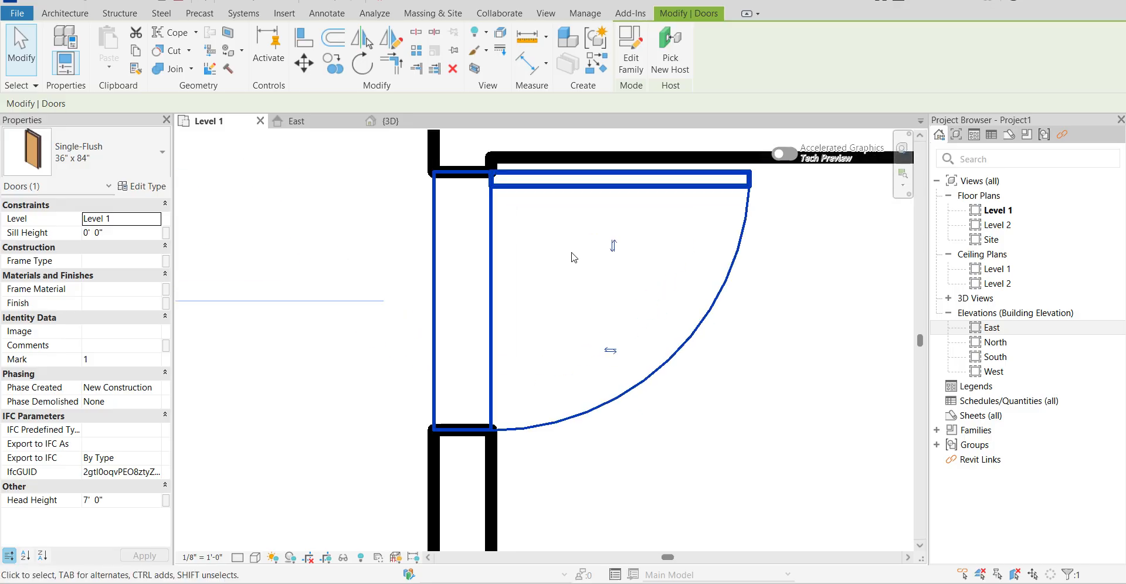
click(617, 244)
scroll(623, 261, down, 2)
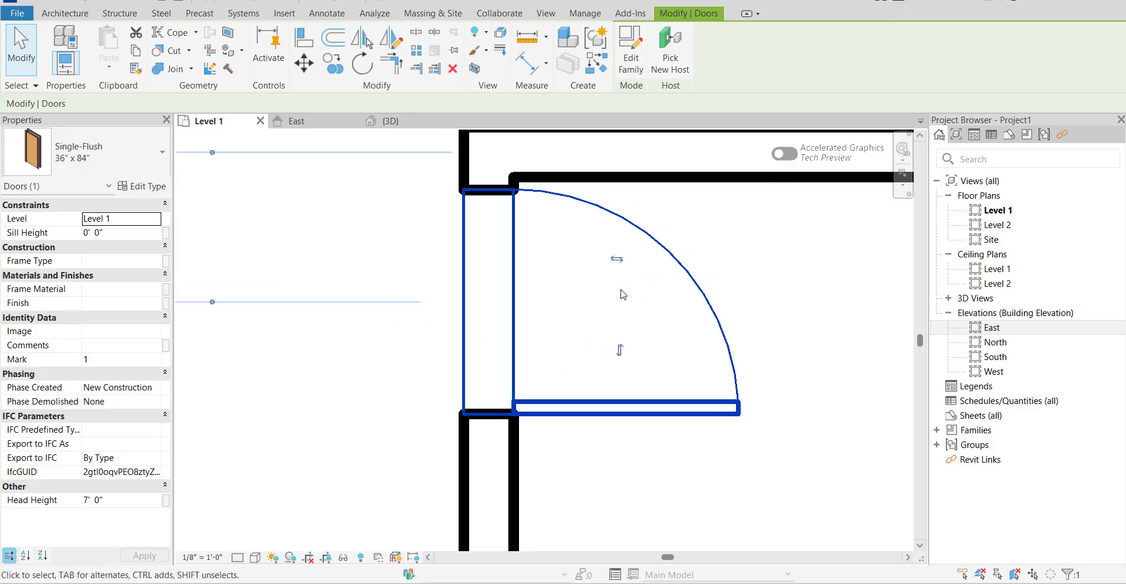
click(619, 341)
scroll(593, 270, up, 3)
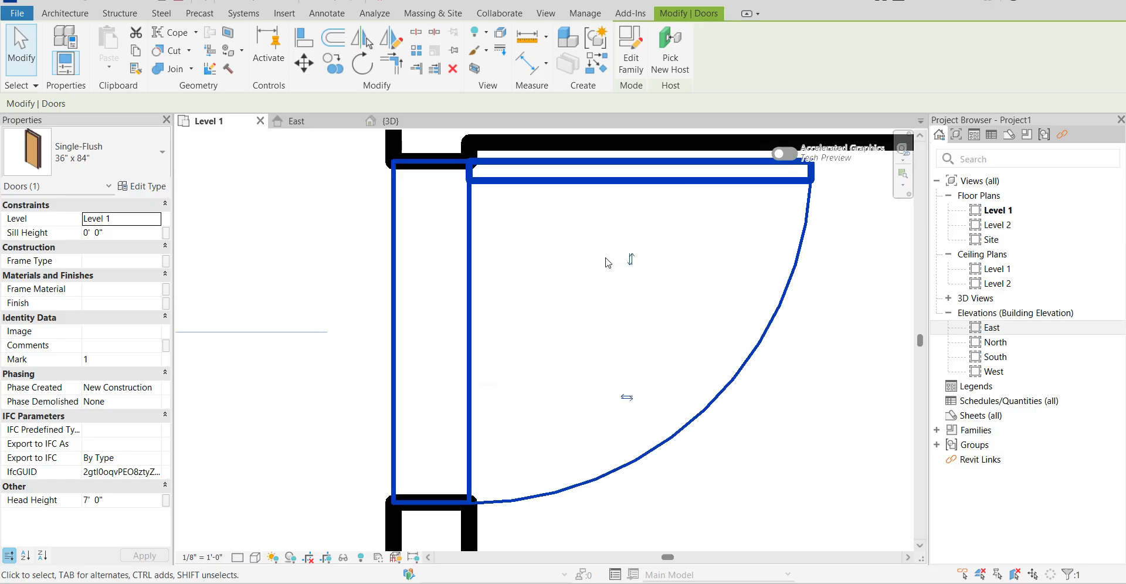
scroll(585, 278, down, 2)
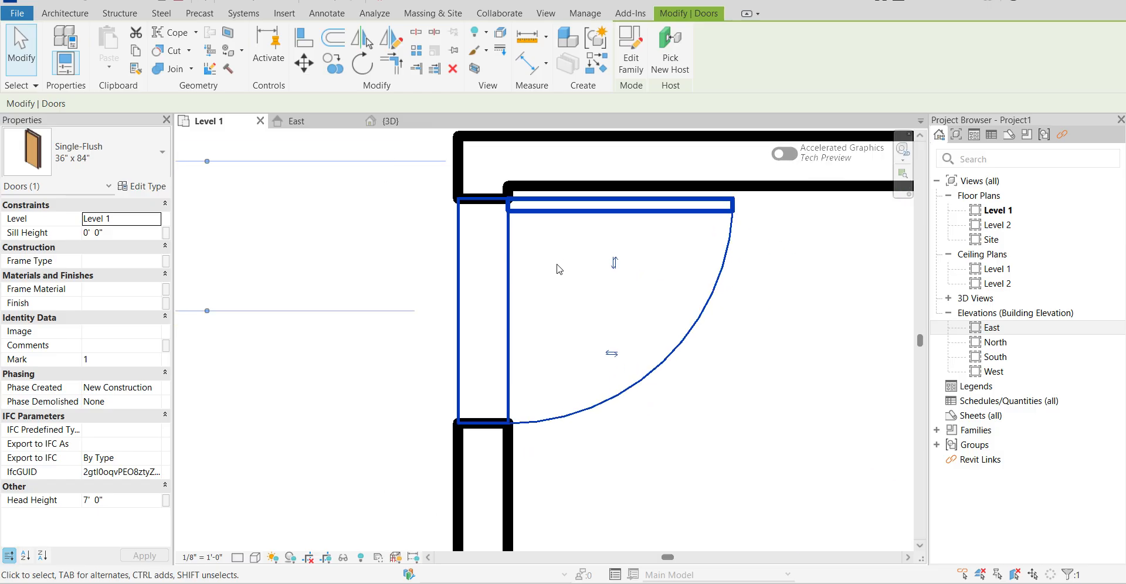
Nudge the door up and down along its wall, leaving its centre 1'-11" from the upper wall.
key(Up)
key(Up)
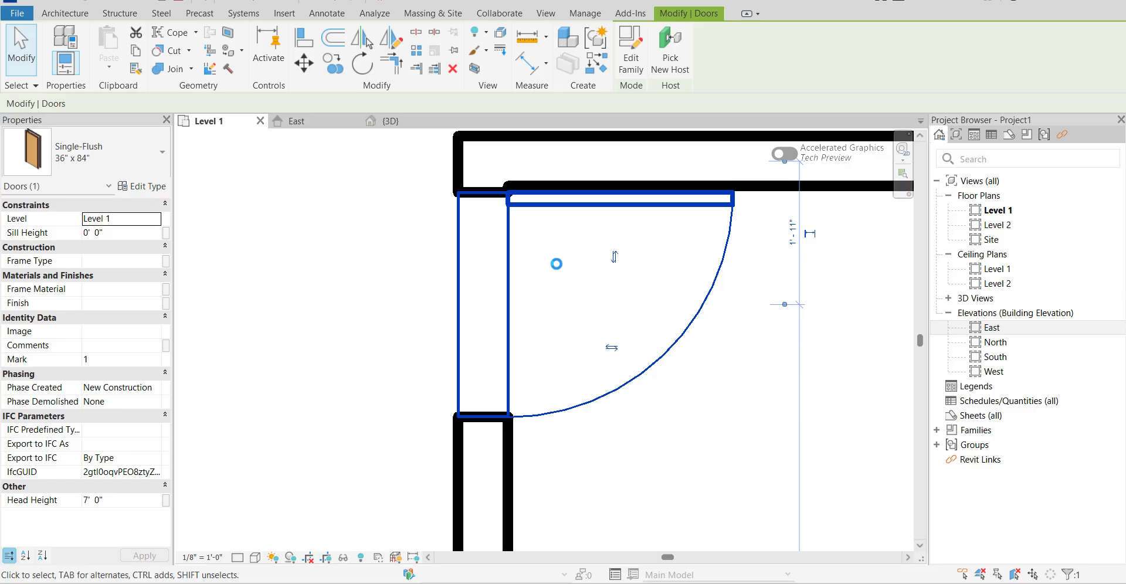
key(Down)
key(Down)
key(Down)
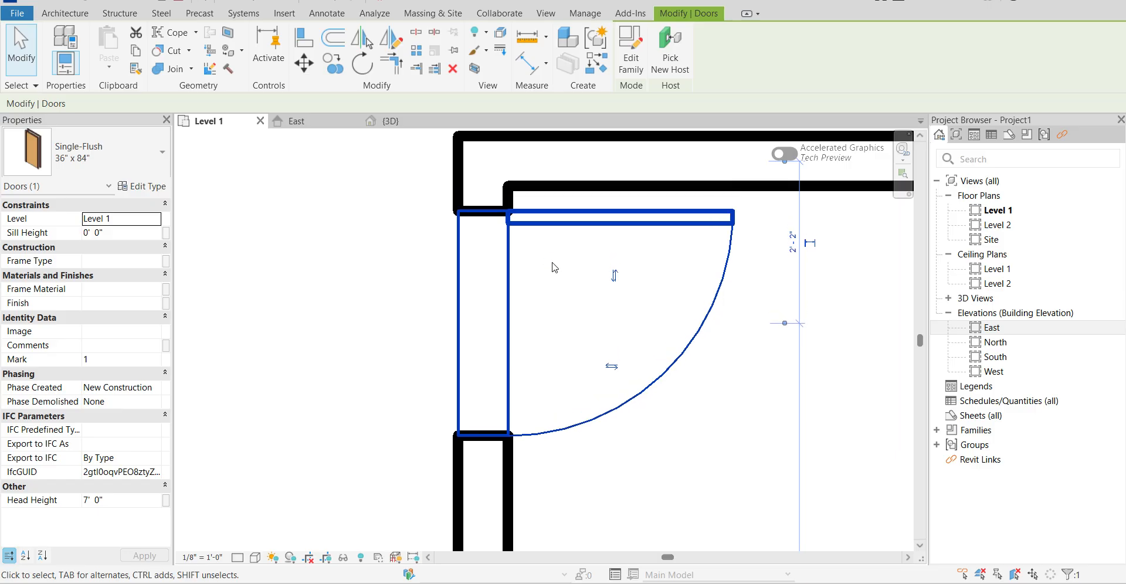
key(Down)
key(Down)
key(Down)
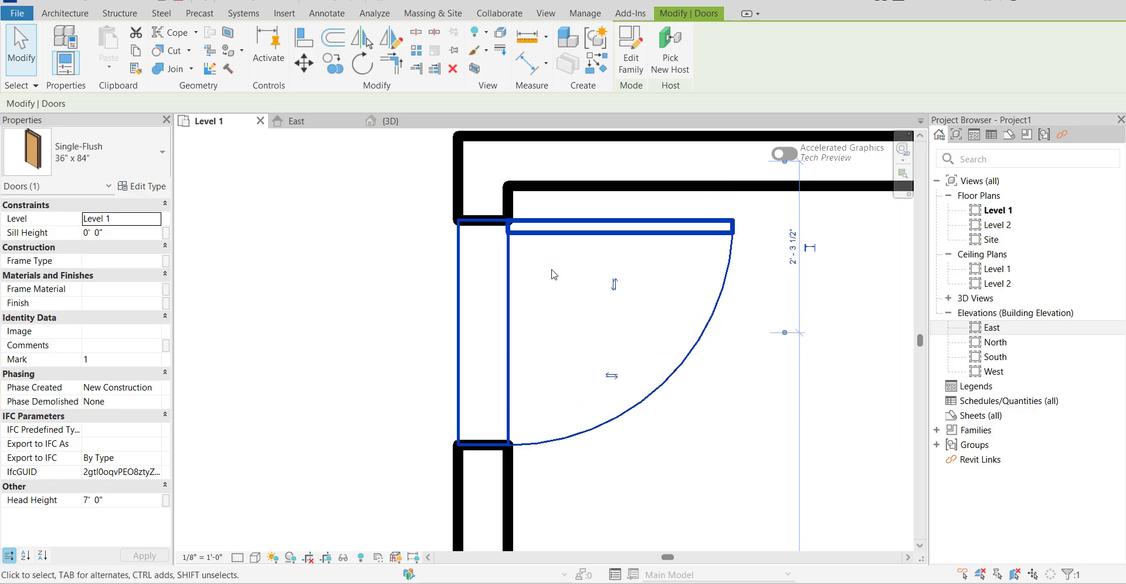
key(Up)
key(Up)
key(Up)
key(Up)
key(Up)
key(Up)
key(Up)
key(Up)
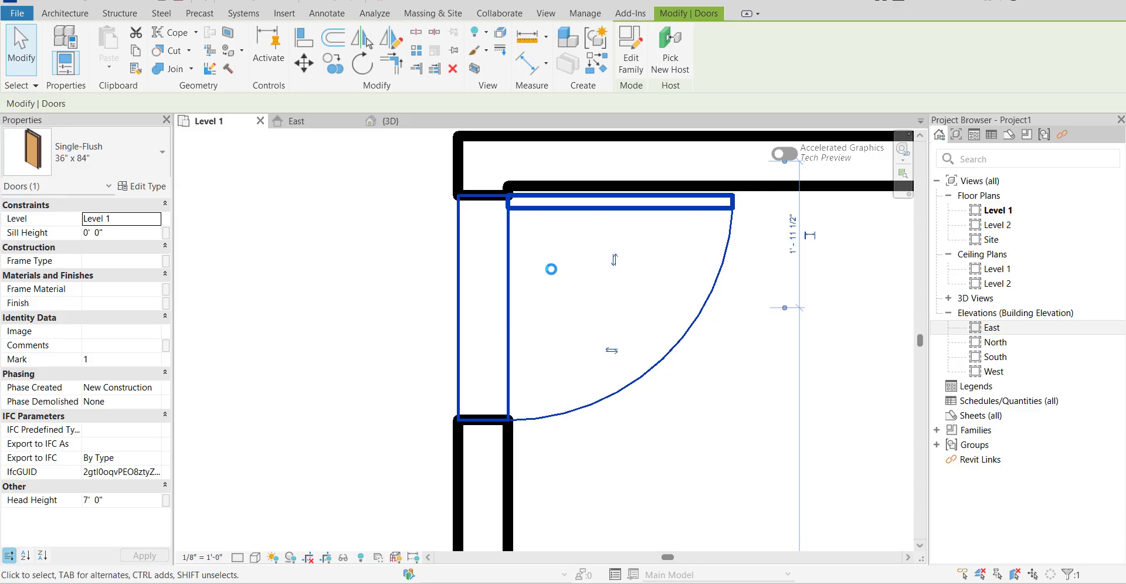
key(Up)
key(Up)
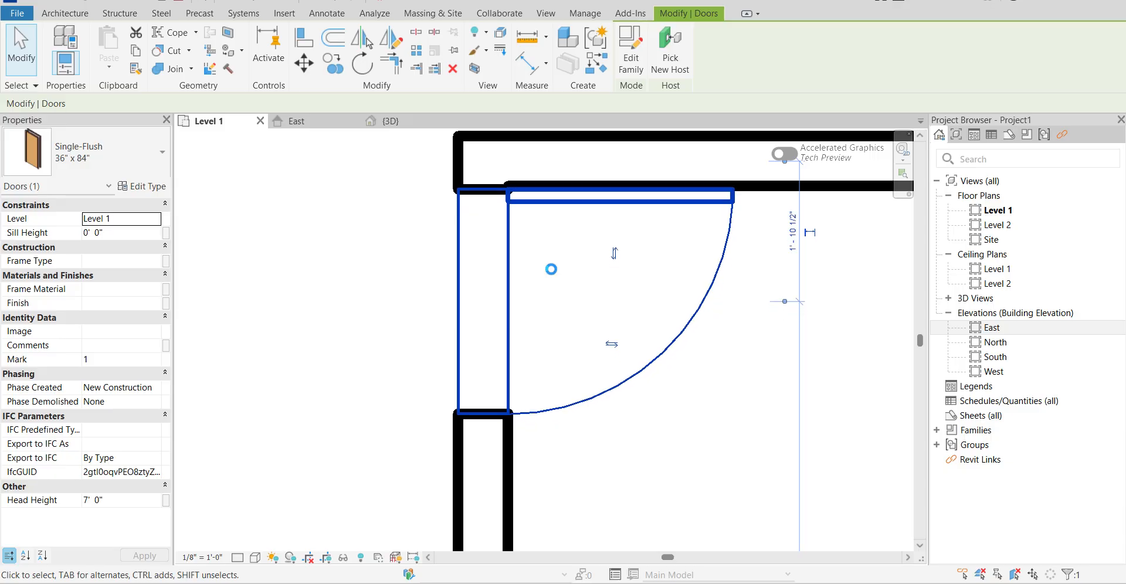
key(Up)
scroll(445, 323, down, 2)
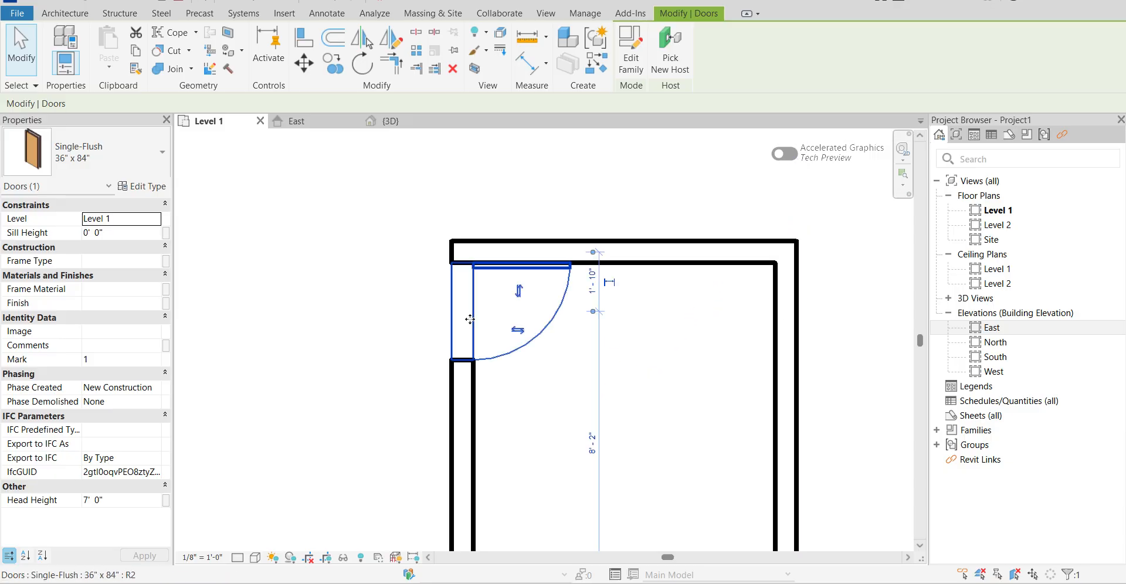
key(Down)
scroll(435, 303, down, 2)
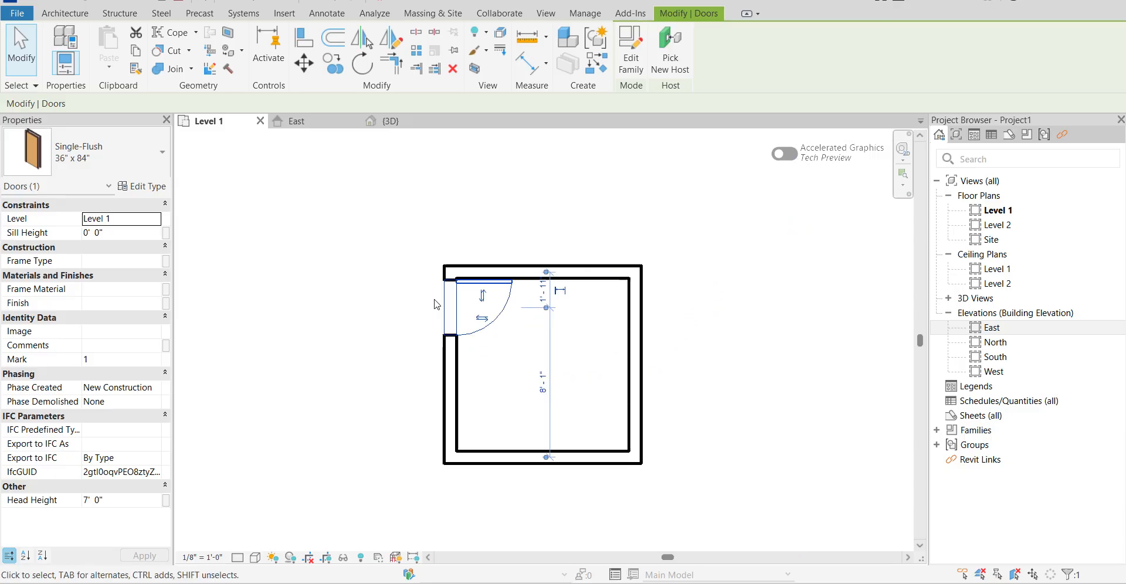
click(421, 347)
Place a Fixed 36" x 48" window at the middle of the lower wall, 5'-0" from each side wall.
click(123, 45)
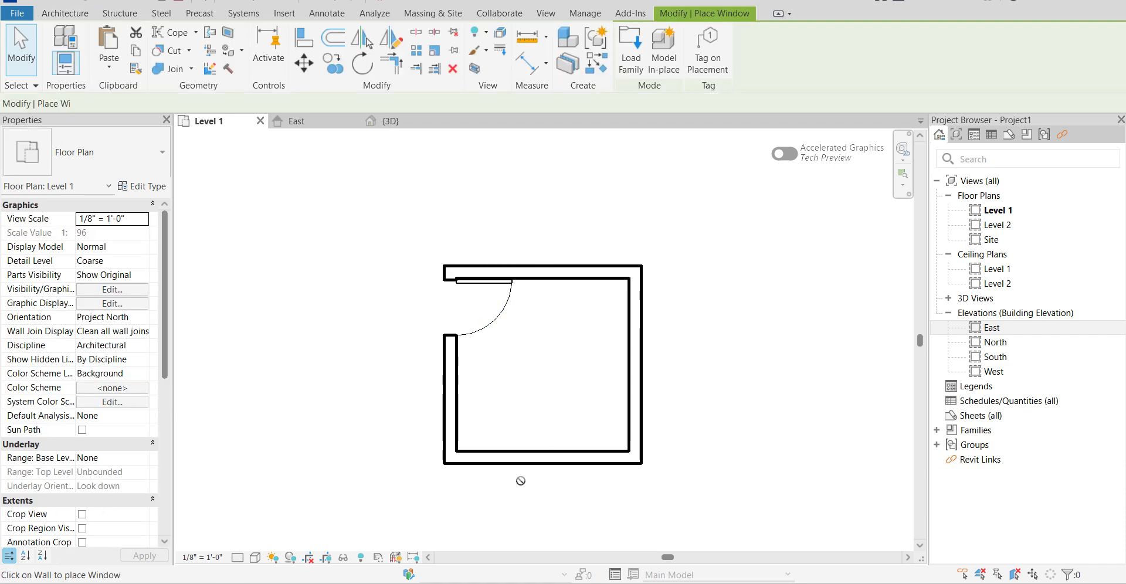
scroll(528, 469, up, 4)
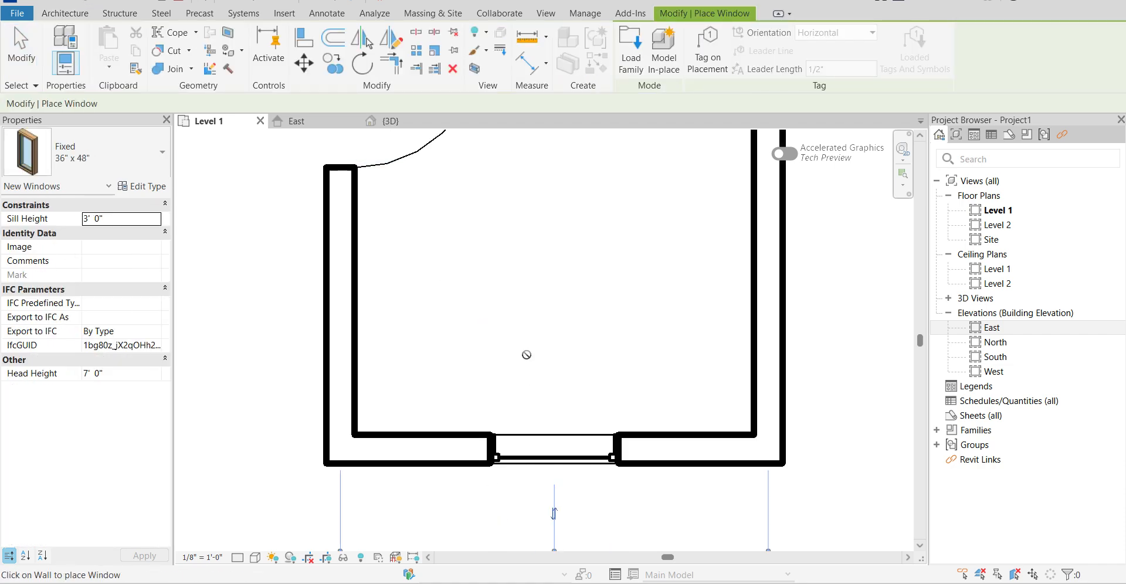
scroll(583, 505, down, 3)
scroll(583, 505, up, 3)
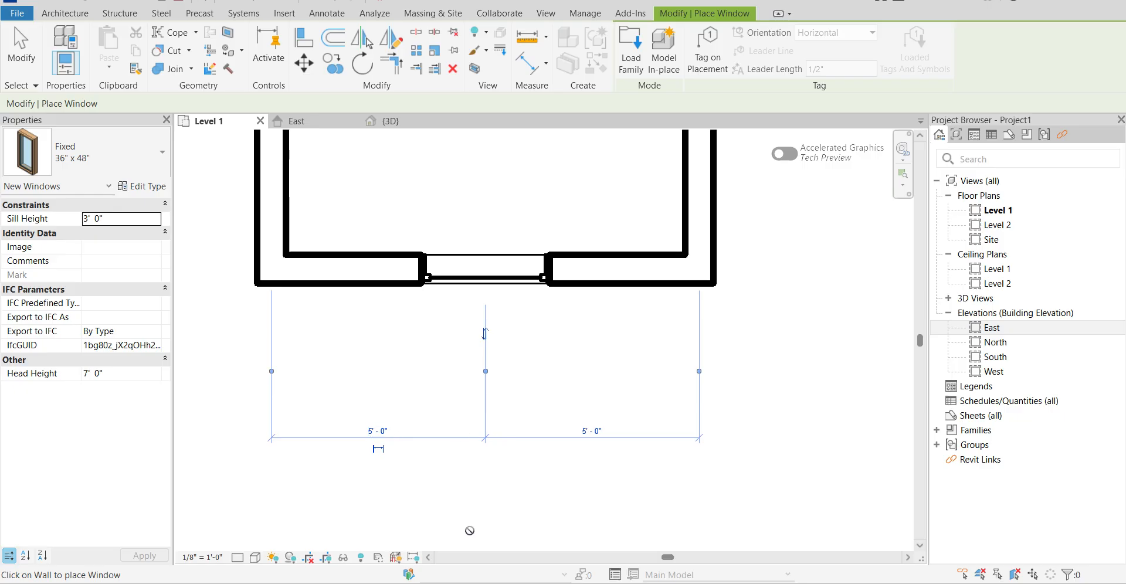
scroll(231, 332, down, 3)
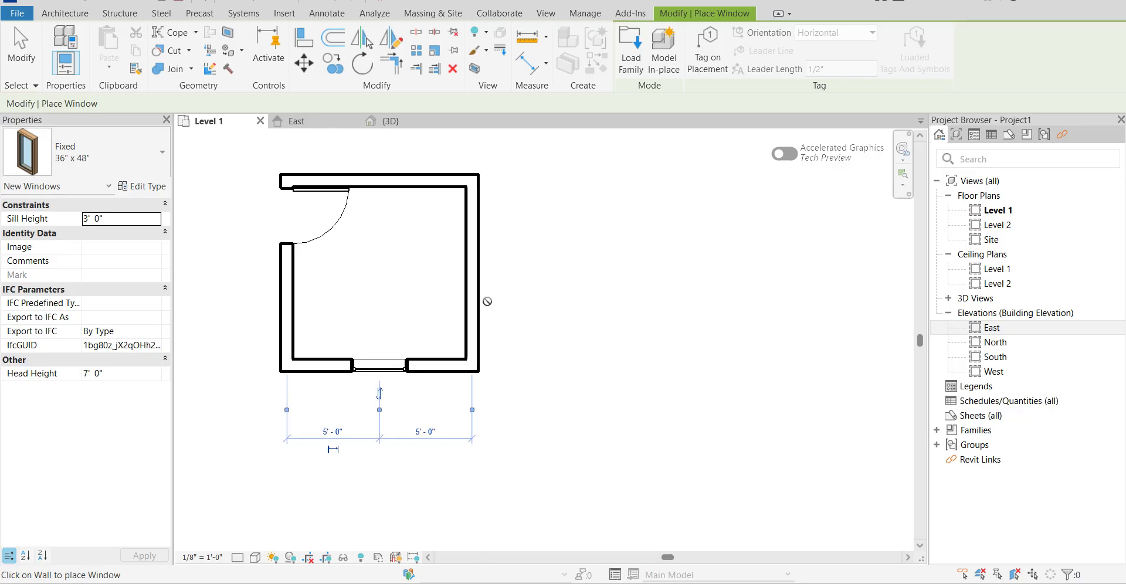
Place a Fixed 36" x 48" window in the right-hand wall 3'-0" from the lower wall, plus an overlapping one at 2'-8".
scroll(542, 364, up, 2)
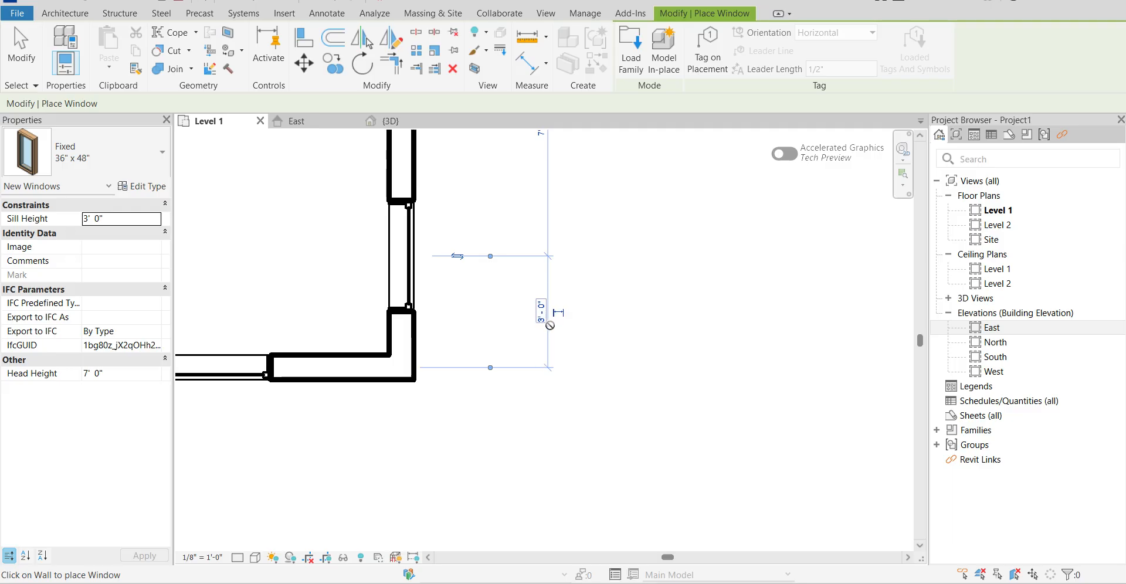
scroll(550, 327, down, 2)
scroll(548, 317, up, 3)
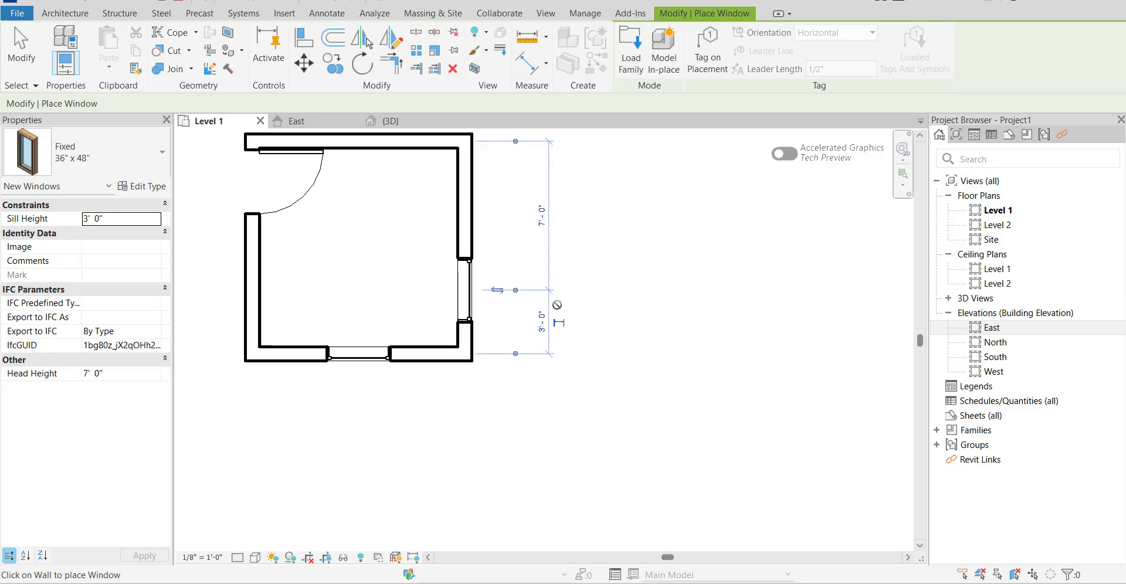
click(440, 270)
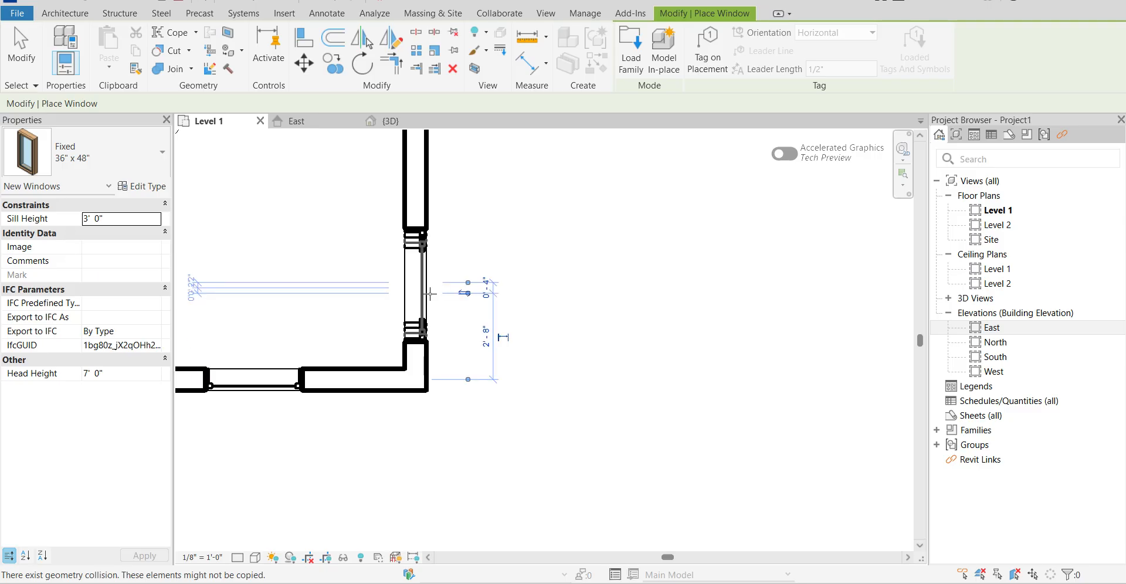
scroll(466, 309, down, 2)
key(Escape)
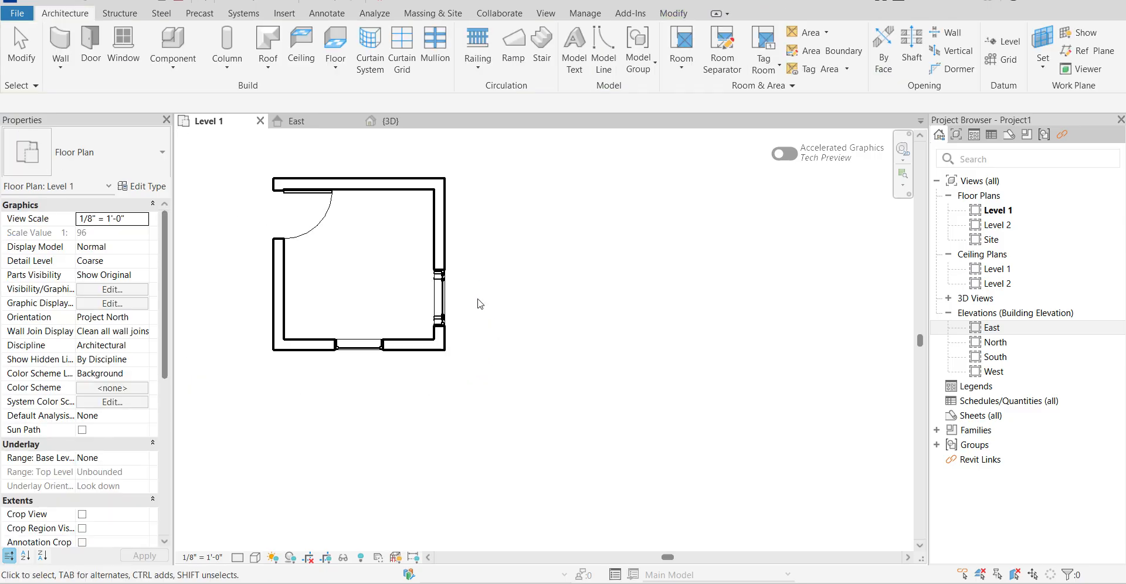
Select the overlapping window nearest the lower wall and move its upper dimension reference from the neighbouring window to the upper wall.
click(447, 292)
scroll(494, 299, up, 5)
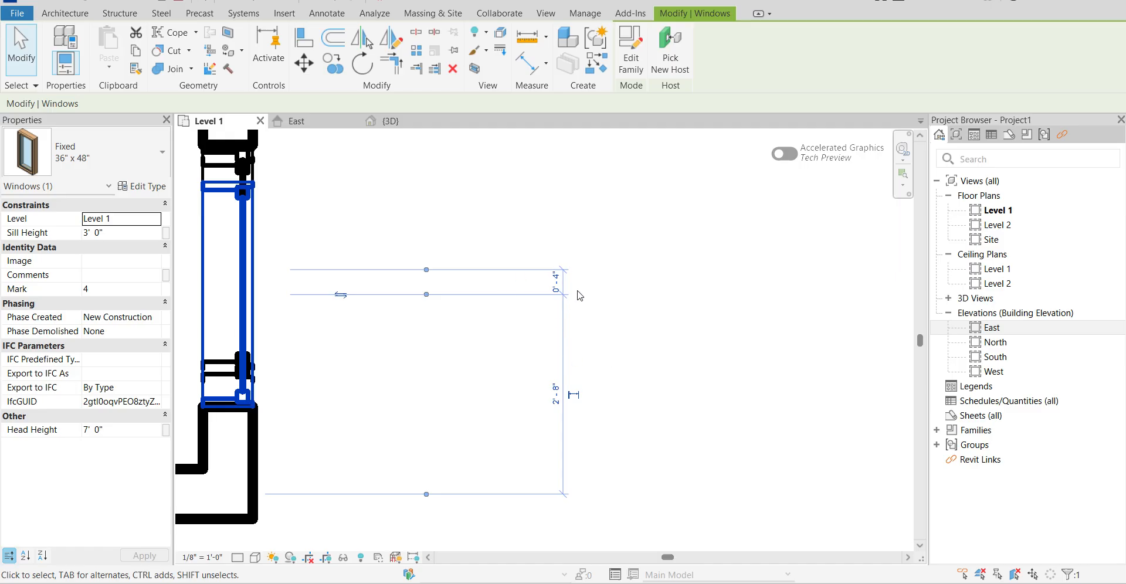
scroll(493, 299, down, 3)
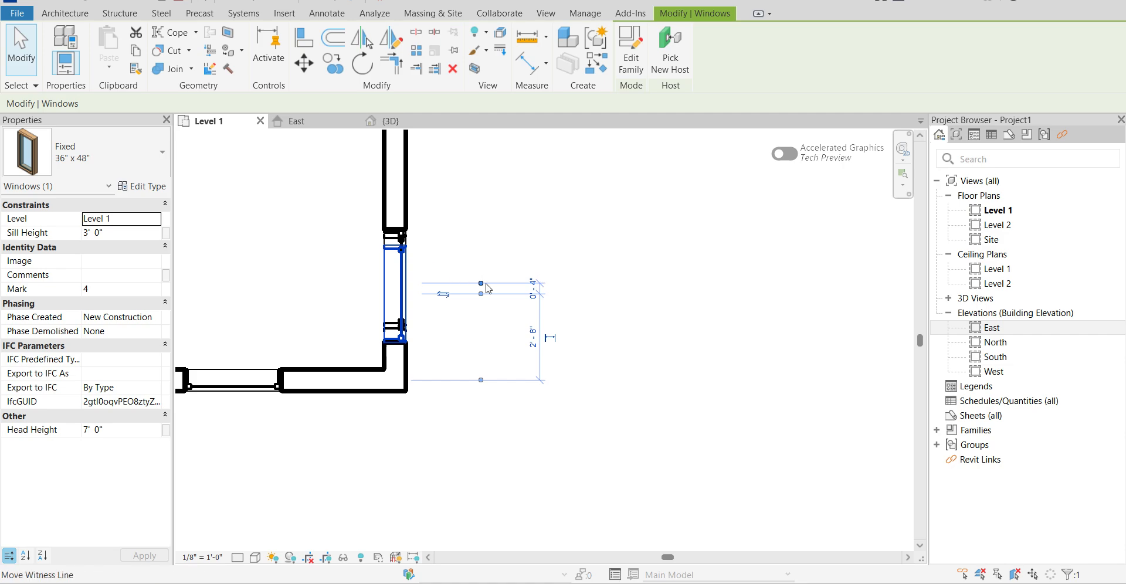
scroll(487, 287, down, 3)
scroll(473, 446, up, 3)
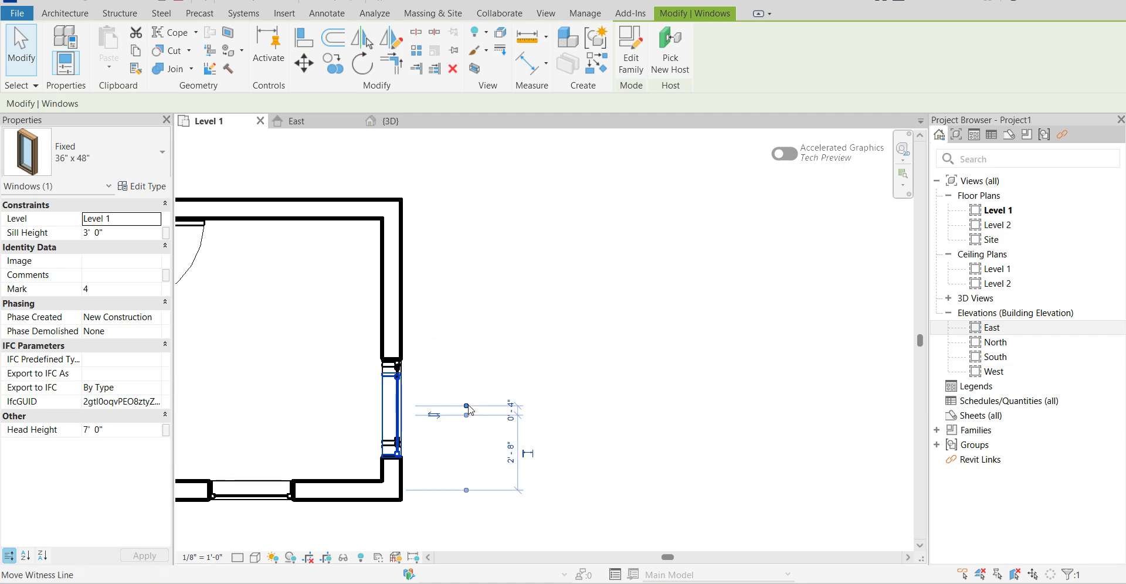
drag(469, 410, 385, 222)
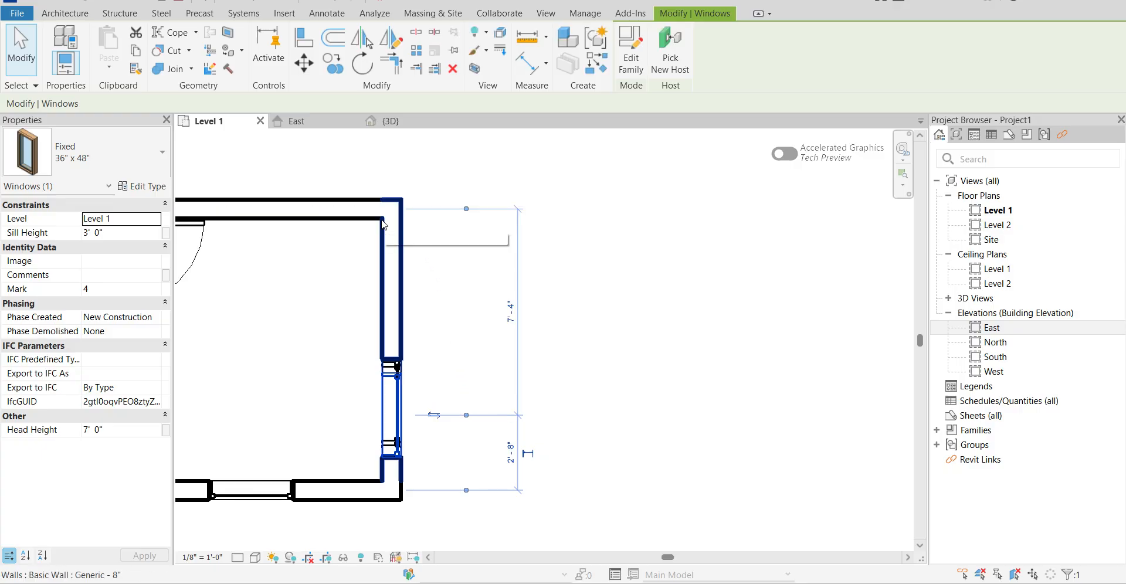
Set the selected window's distance from the lower wall to 4'-0".
click(515, 448)
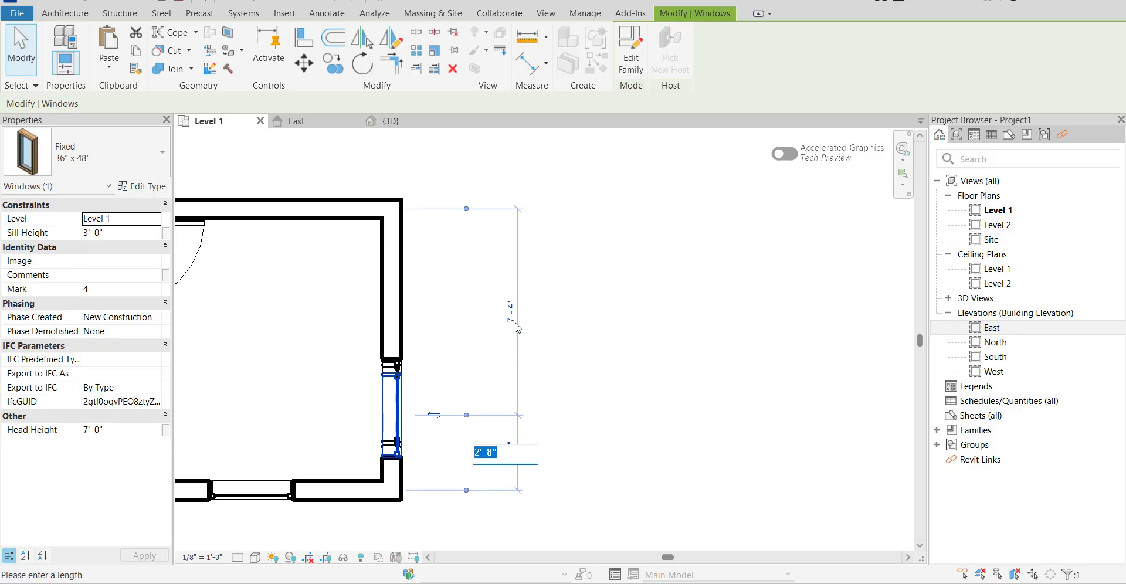
text(4')
key(Return)
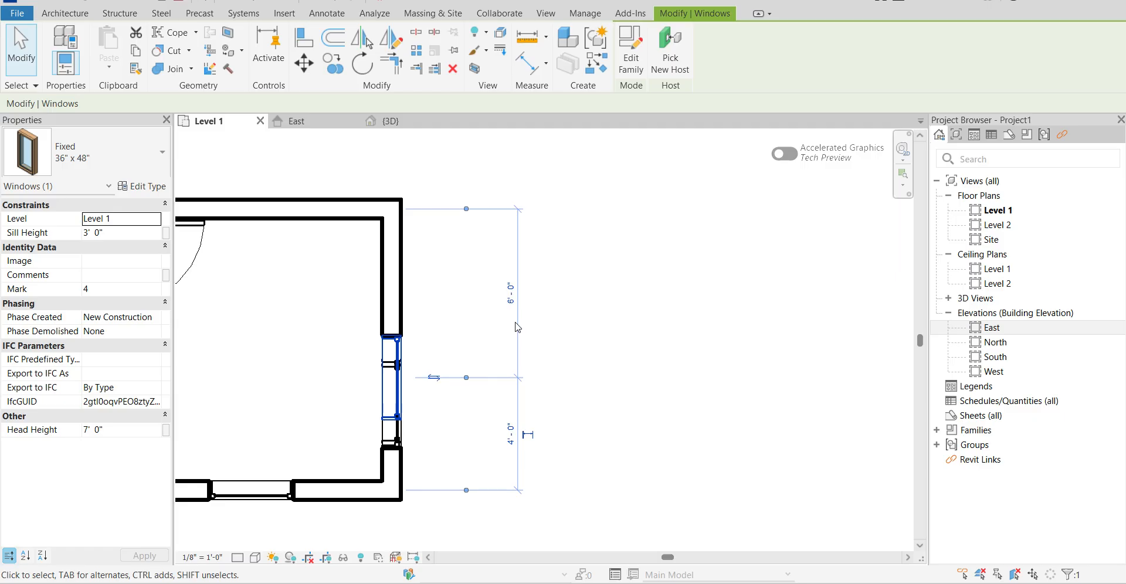
Set the selected window's distance from the lower wall to 5'-0".
click(510, 435)
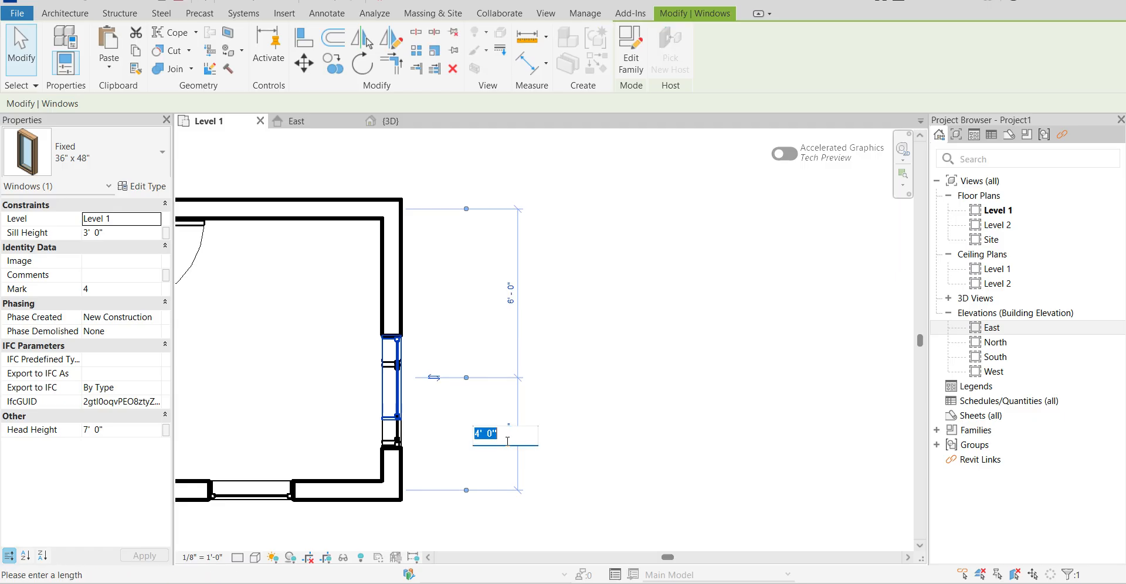
text(5')
key(Return)
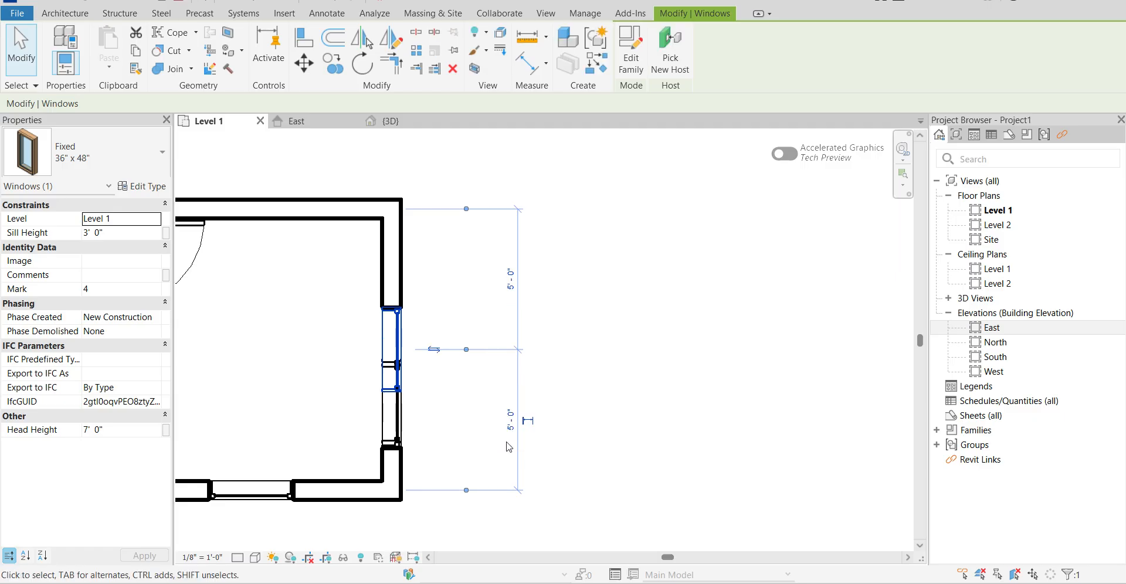
click(509, 447)
scroll(430, 375, up, 3)
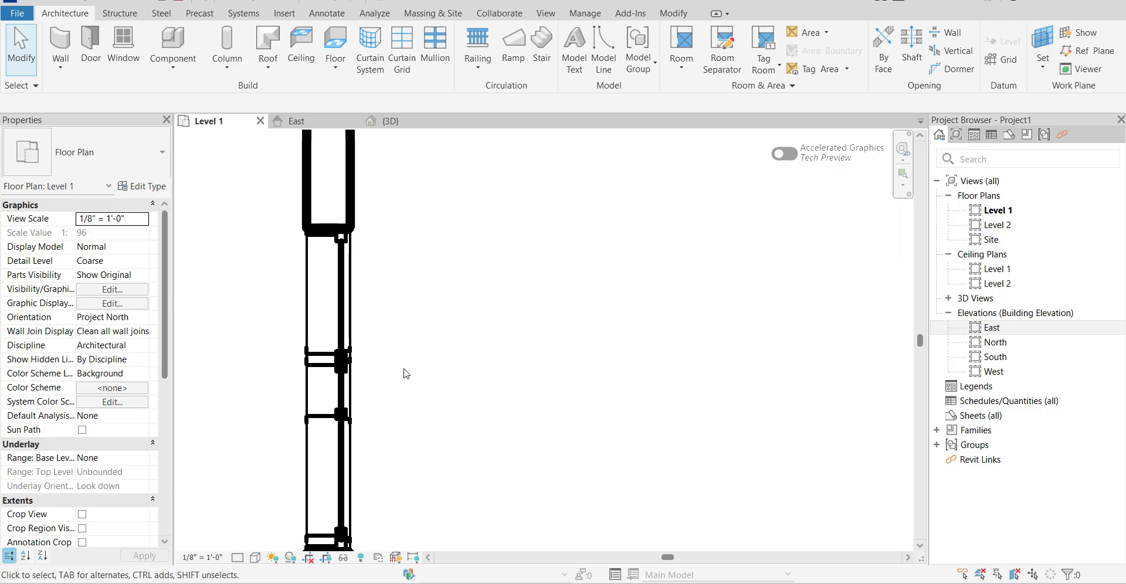
Delete the overlapping window centred in the right-hand wall and select the remaining window beneath it.
scroll(407, 375, down, 2)
click(359, 359)
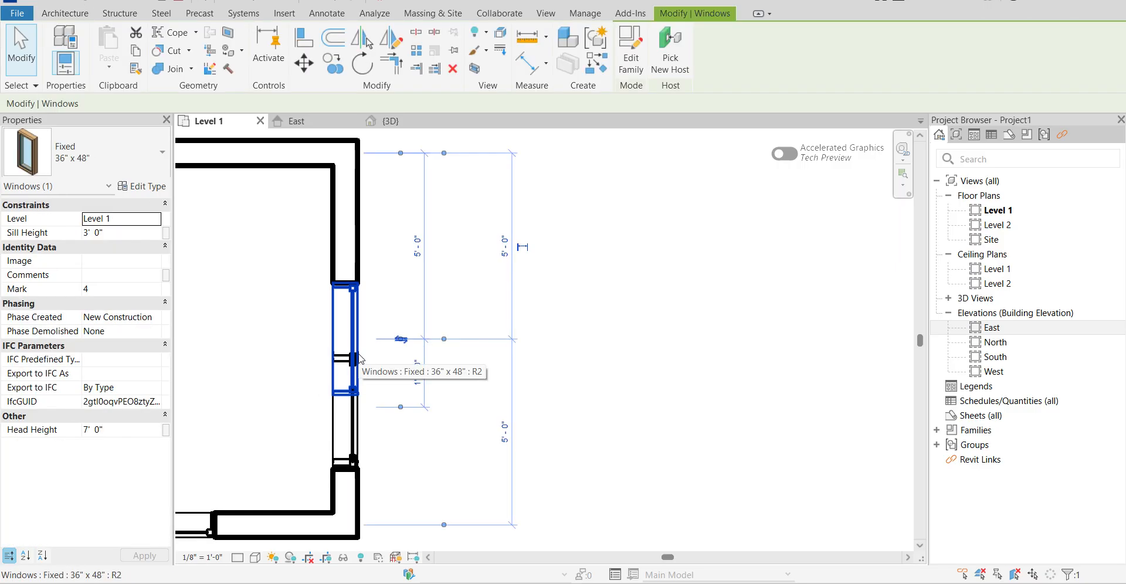
key(Delete)
click(356, 400)
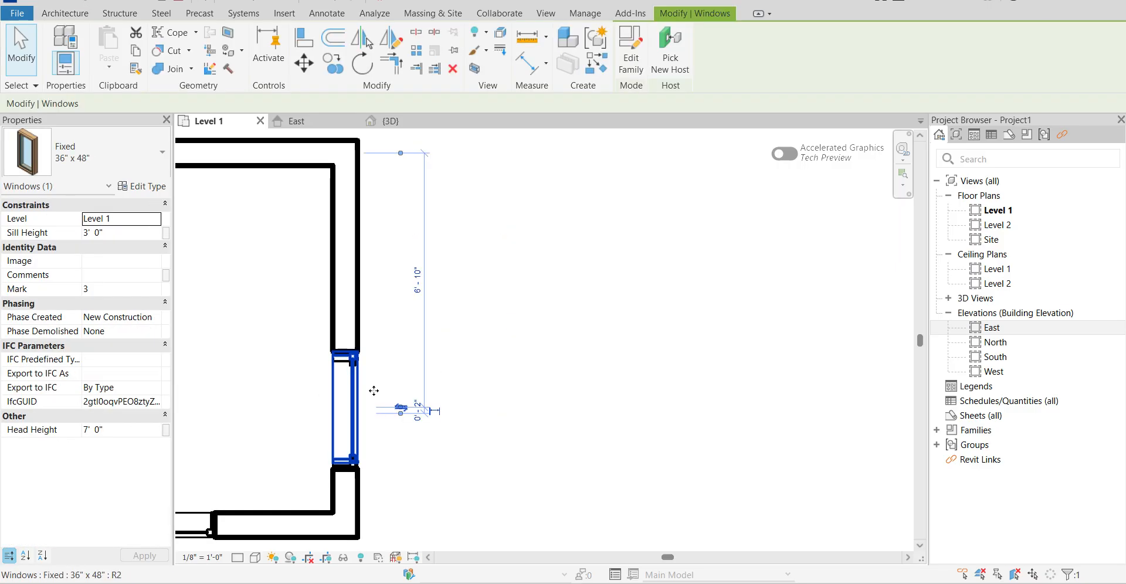
scroll(546, 327, down, 2)
scroll(451, 376, up, 5)
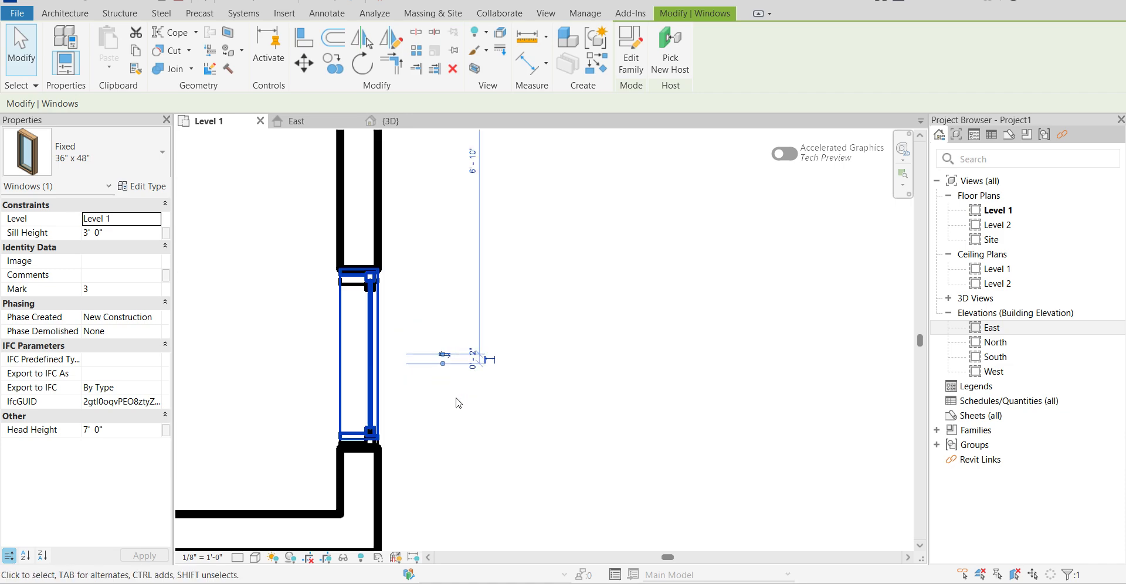
scroll(446, 370, down, 3)
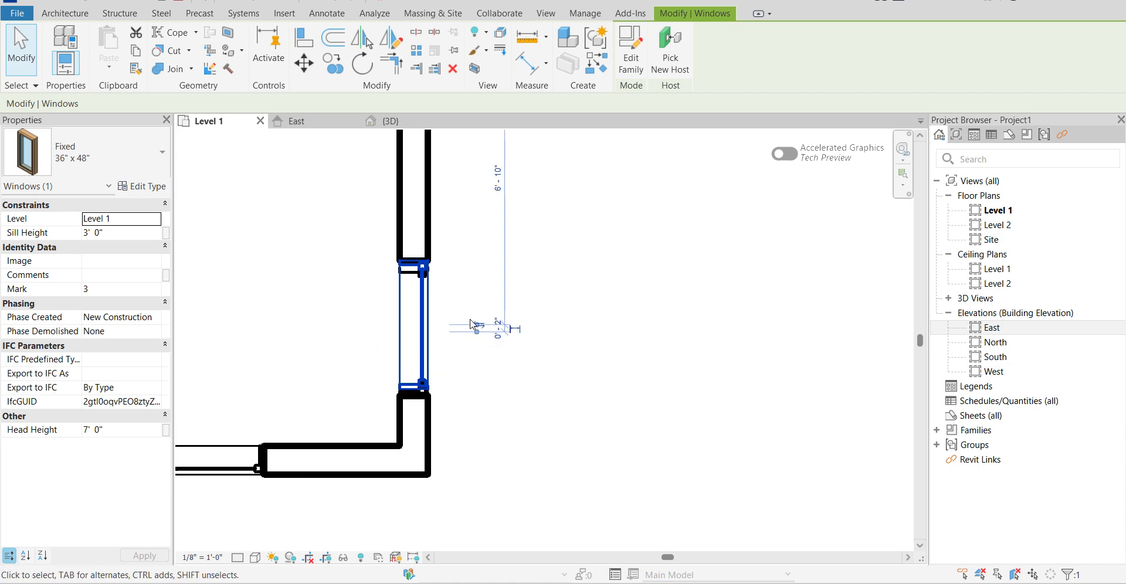
scroll(478, 452, down, 2)
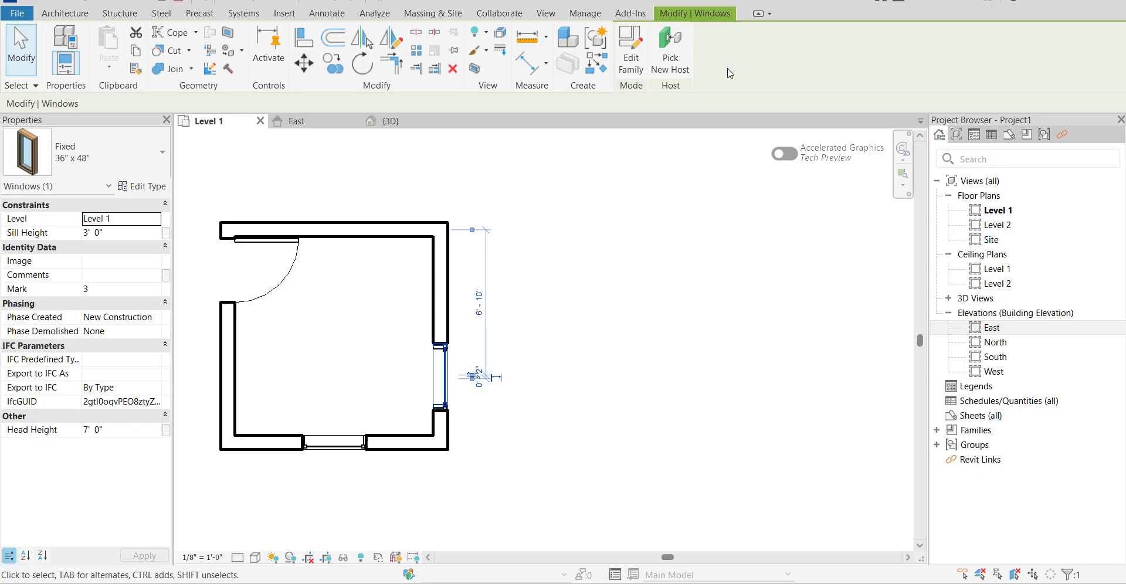
Configure temporary dimensions to measure from Faces for walls and from Openings for doors and windows.
click(1096, 3)
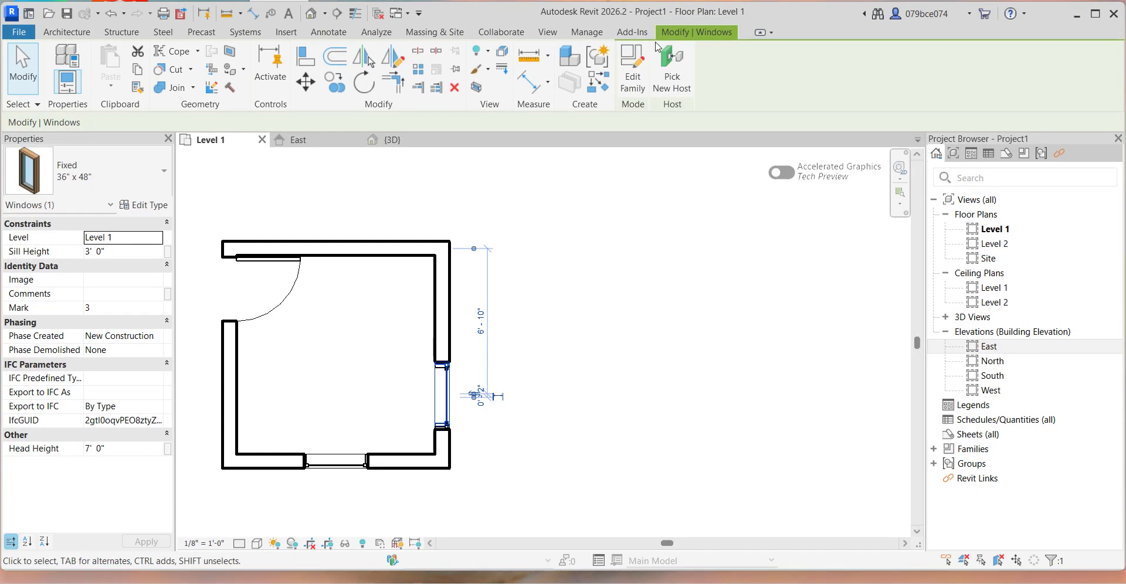
click(589, 33)
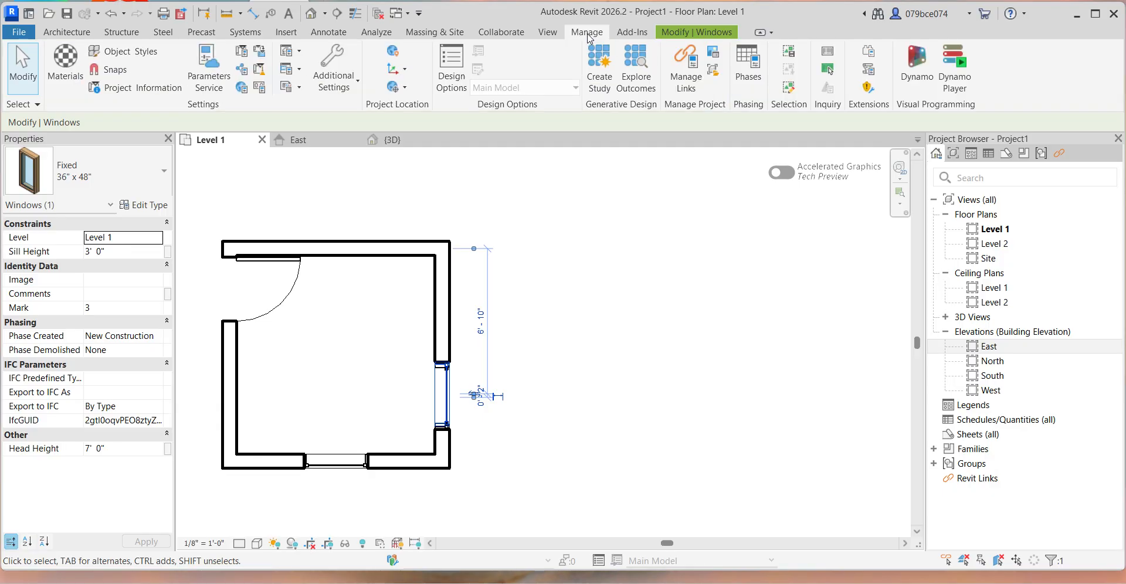
click(346, 74)
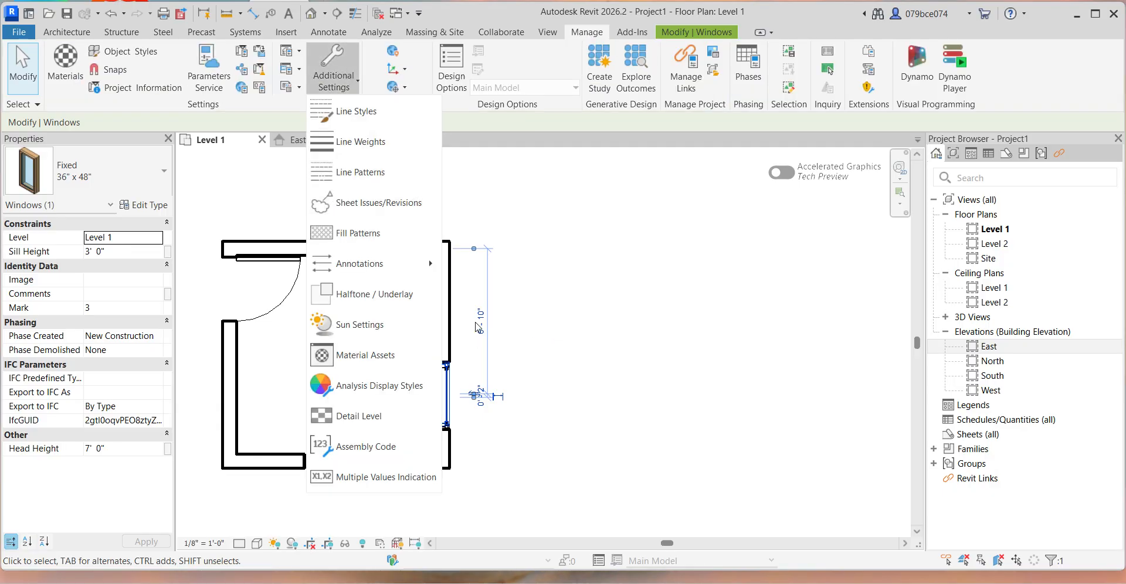
mouse_move(427, 265)
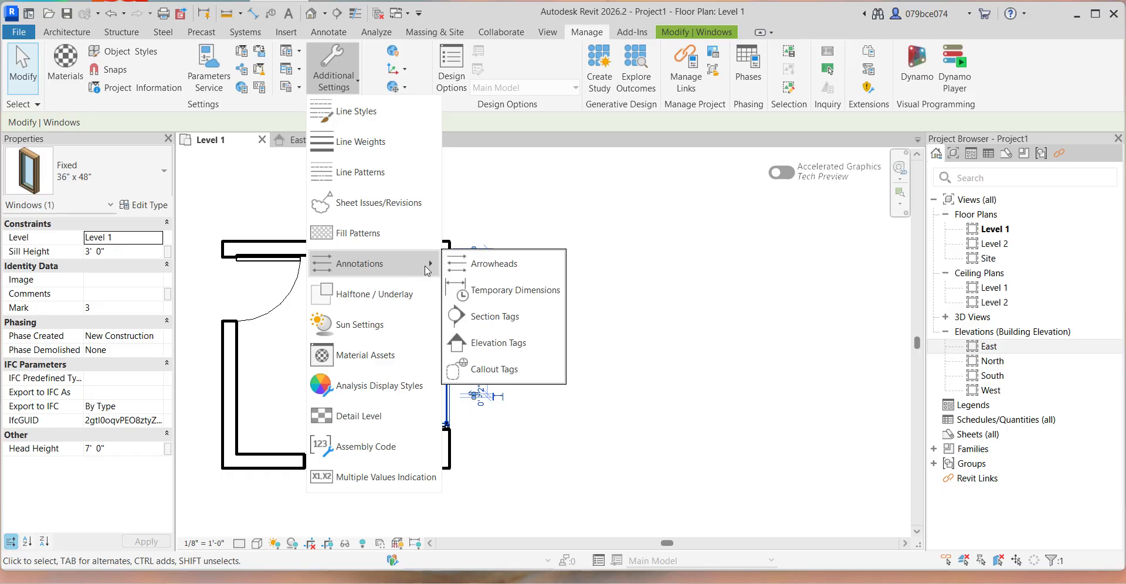
click(497, 297)
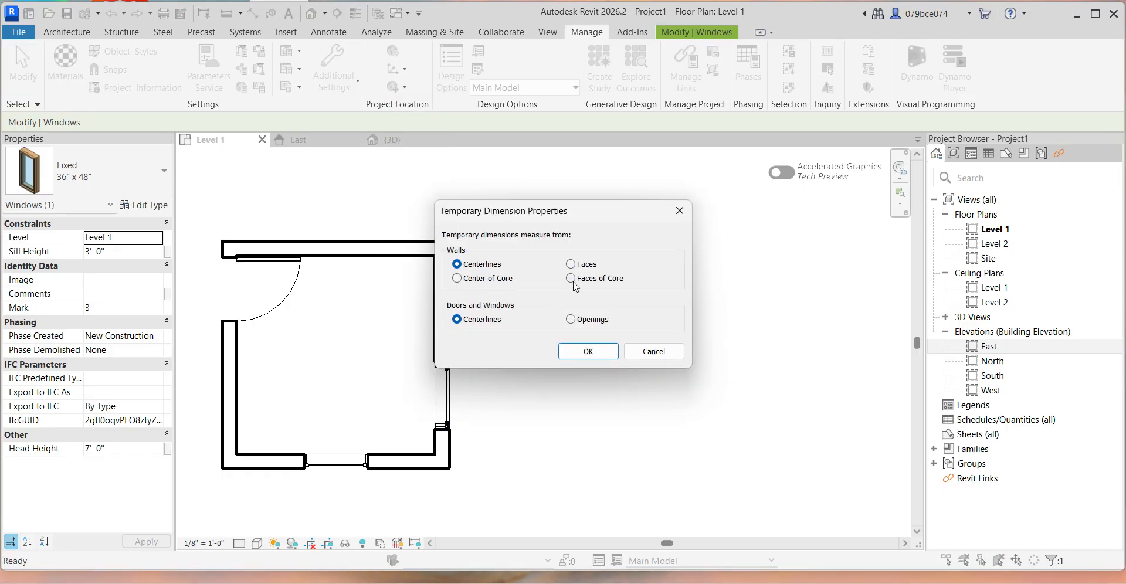
click(571, 265)
click(571, 319)
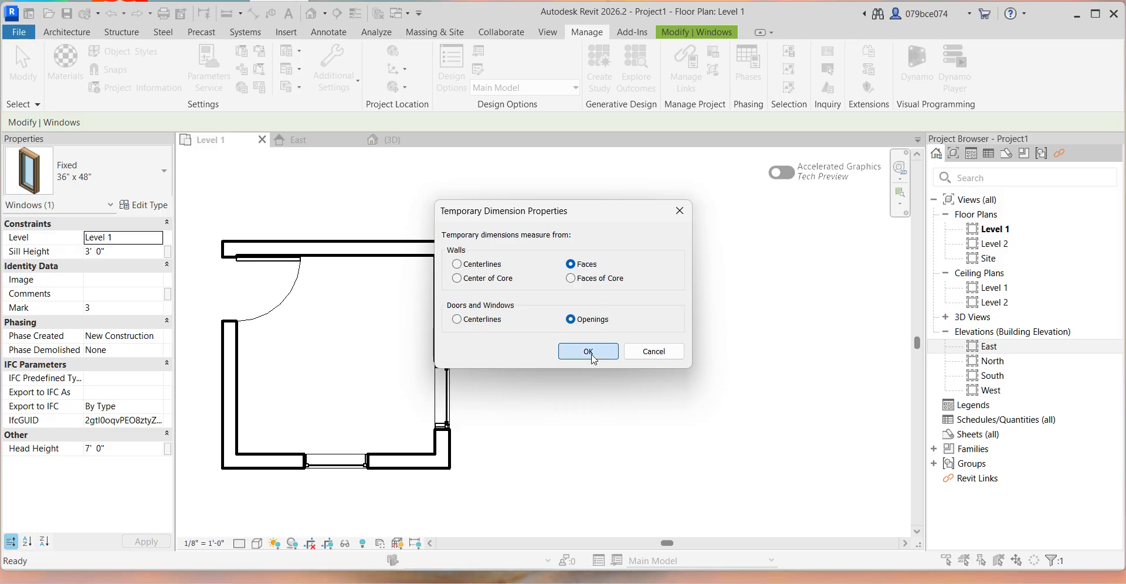
click(587, 352)
Move the right-hand wall's window to about 3'-1" from the upper wall and delete the duplicate window beneath it.
click(448, 405)
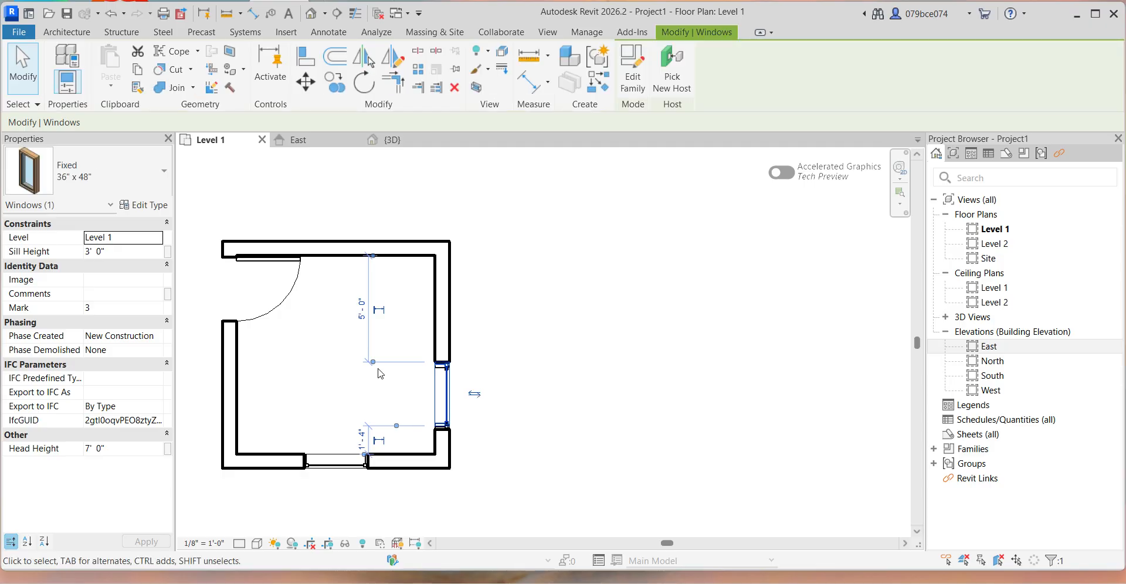
scroll(373, 342, up, 2)
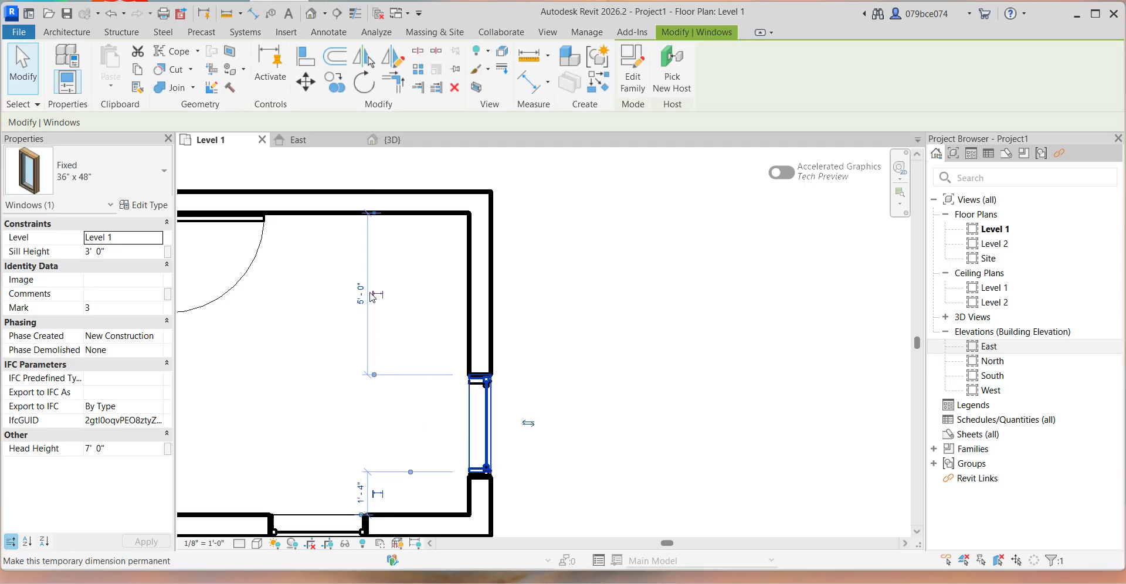
scroll(364, 493, down, 2)
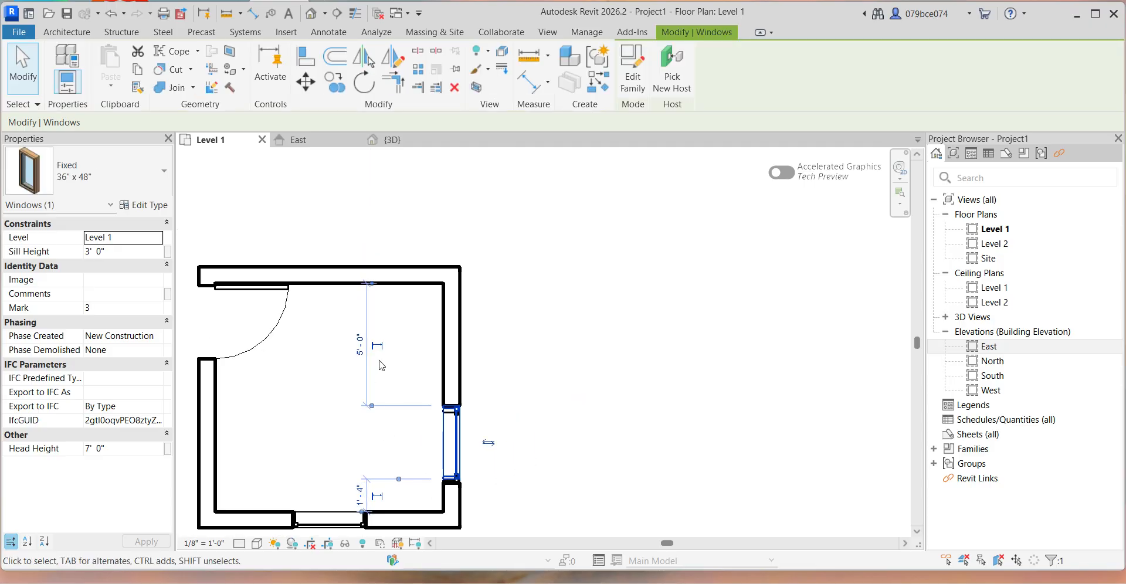
scroll(382, 366, up, 2)
scroll(370, 354, down, 3)
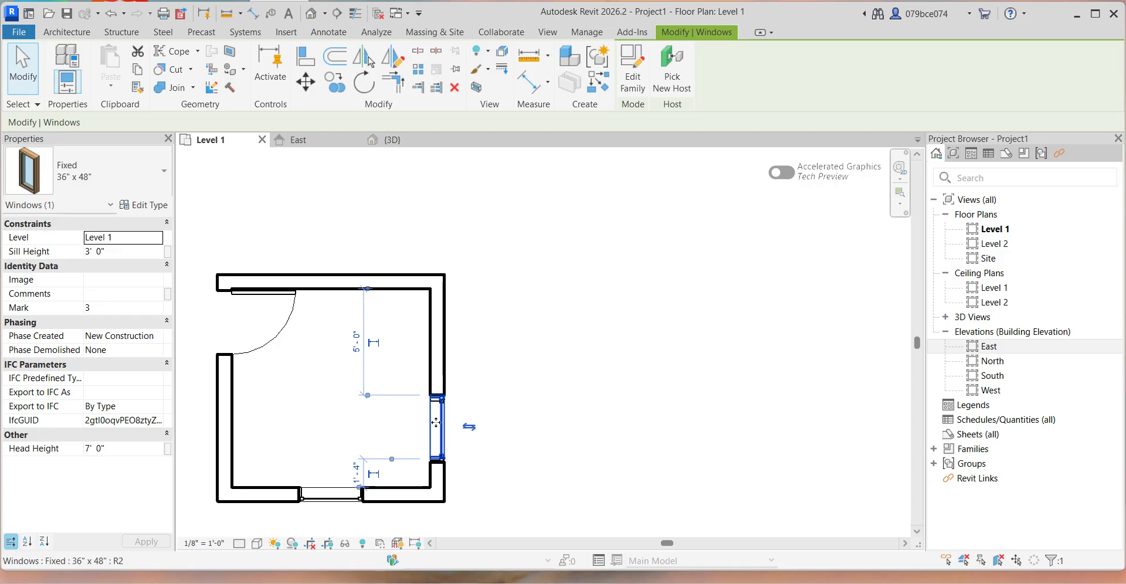
drag(437, 423, 442, 383)
scroll(444, 395, up, 2)
click(444, 446)
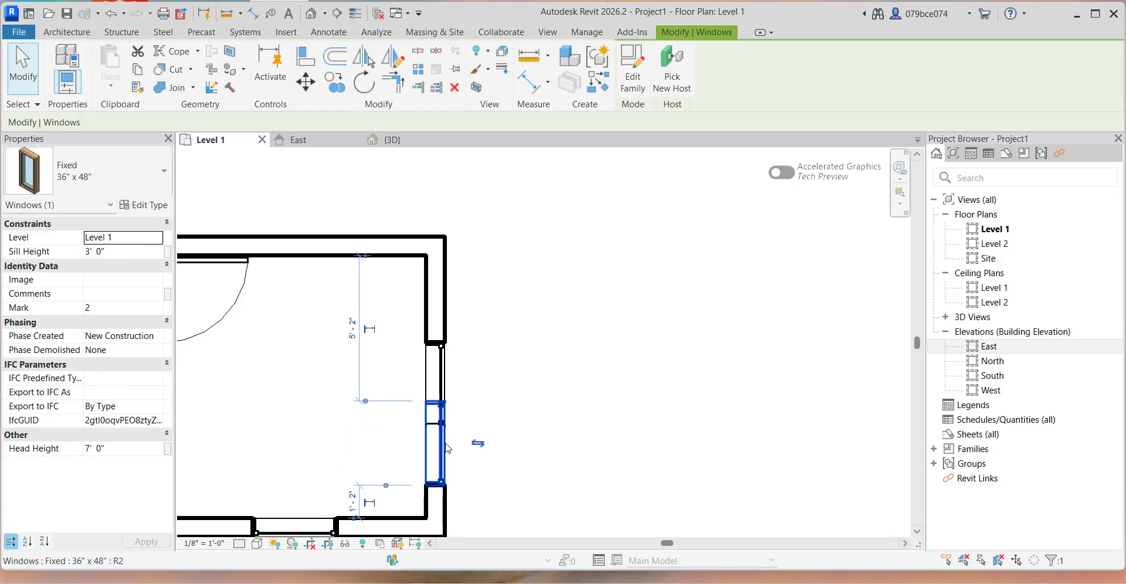
key(Escape)
Centre the window in the right-hand wall, 3'-2" from the inner faces of the upper and lower walls.
click(435, 373)
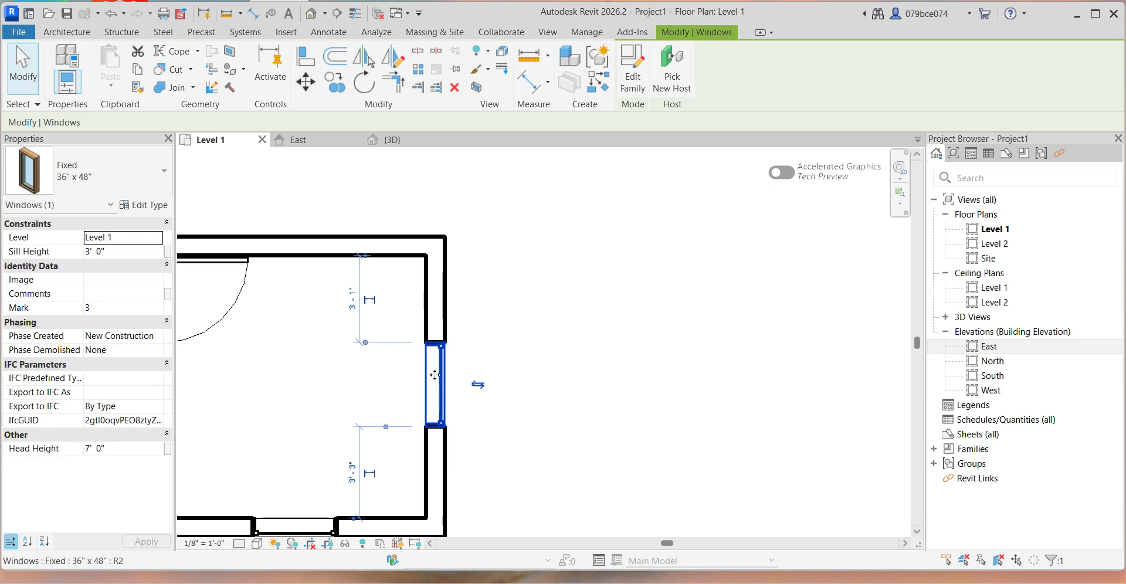
drag(435, 386, 434, 397)
drag(436, 402, 433, 379)
click(511, 353)
Check the distances from the lower wall's window opening to both side walls.
scroll(482, 366, up, 2)
scroll(531, 349, down, 4)
scroll(630, 310, down, 5)
scroll(508, 376, up, 6)
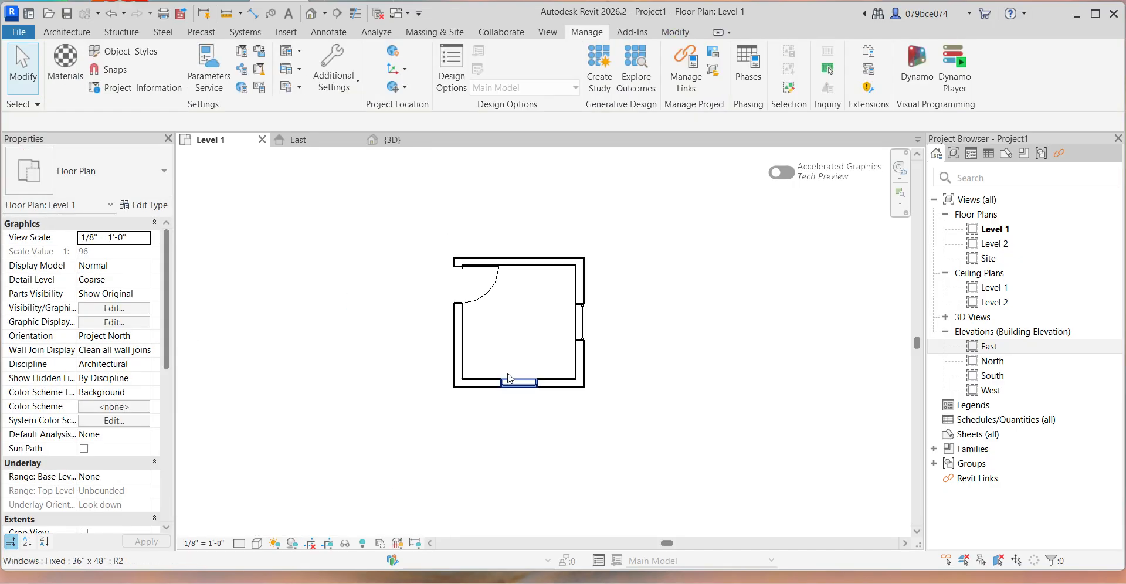
click(511, 385)
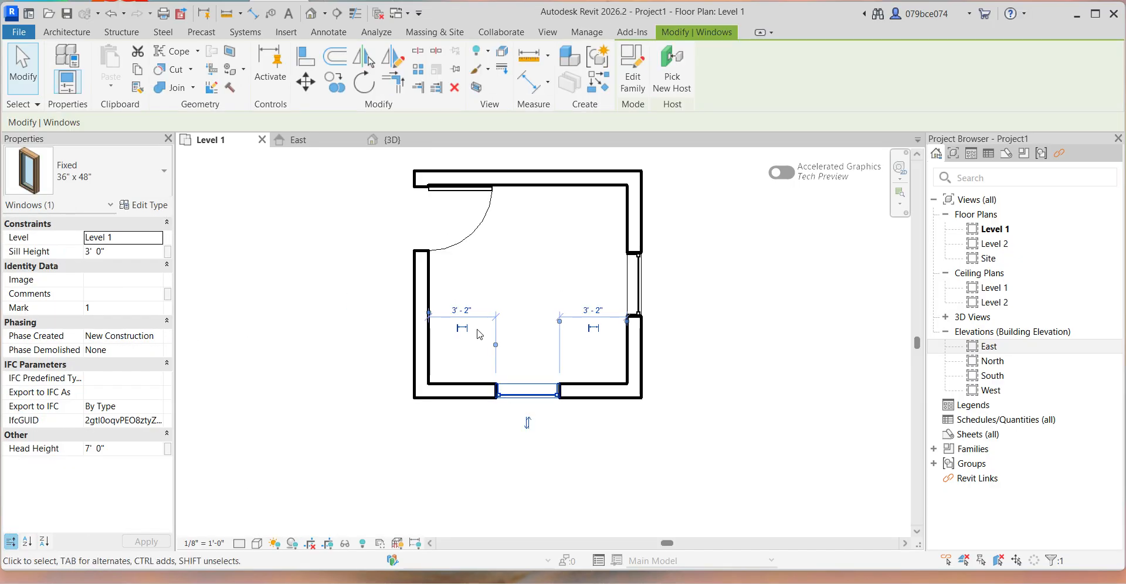
click(531, 264)
Review the room with its door and windows in the 3D view and the East elevation.
scroll(541, 285, down, 1)
scroll(543, 283, down, 2)
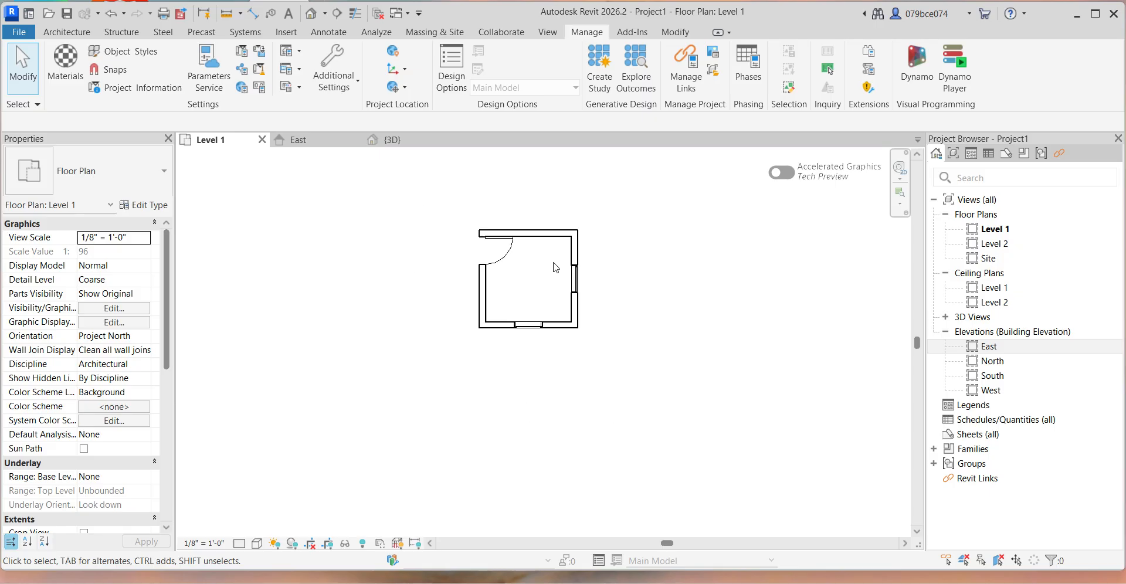
scroll(577, 256, up, 4)
click(392, 140)
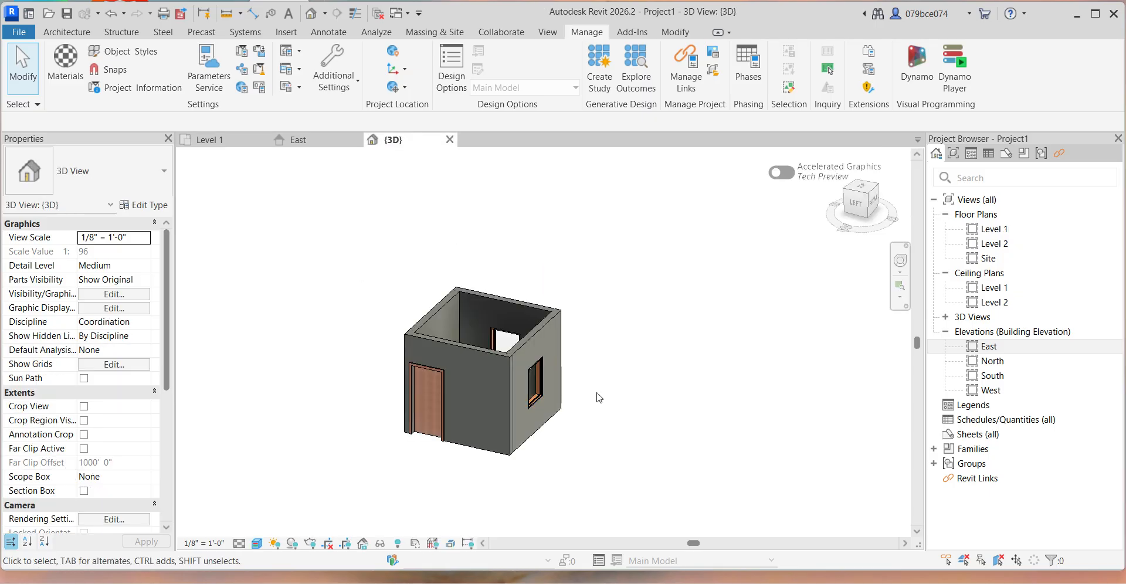
shift+middle_drag(655, 380, 636, 398)
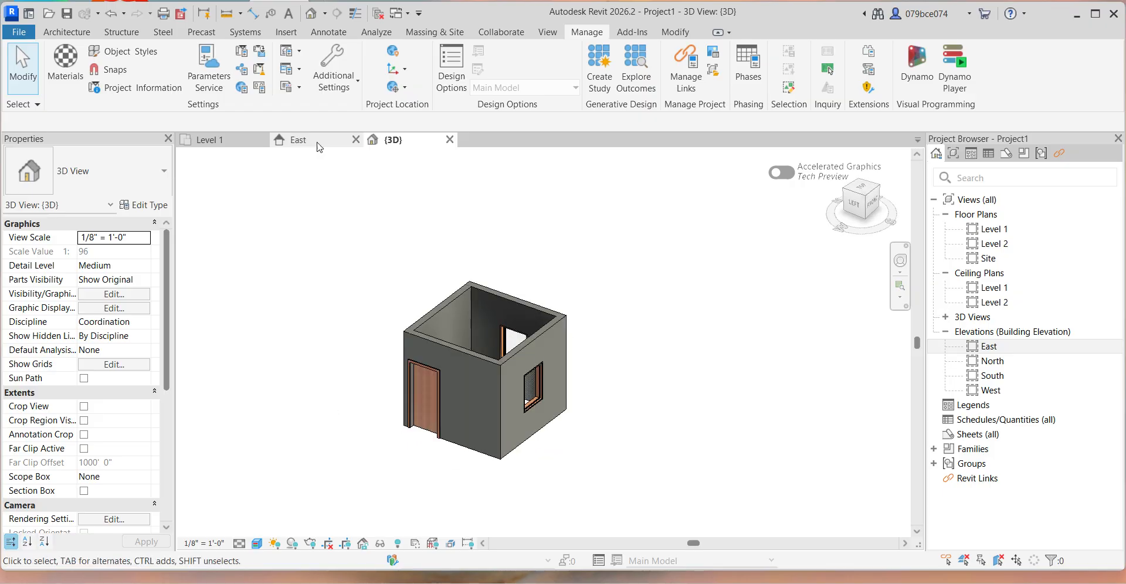
click(296, 140)
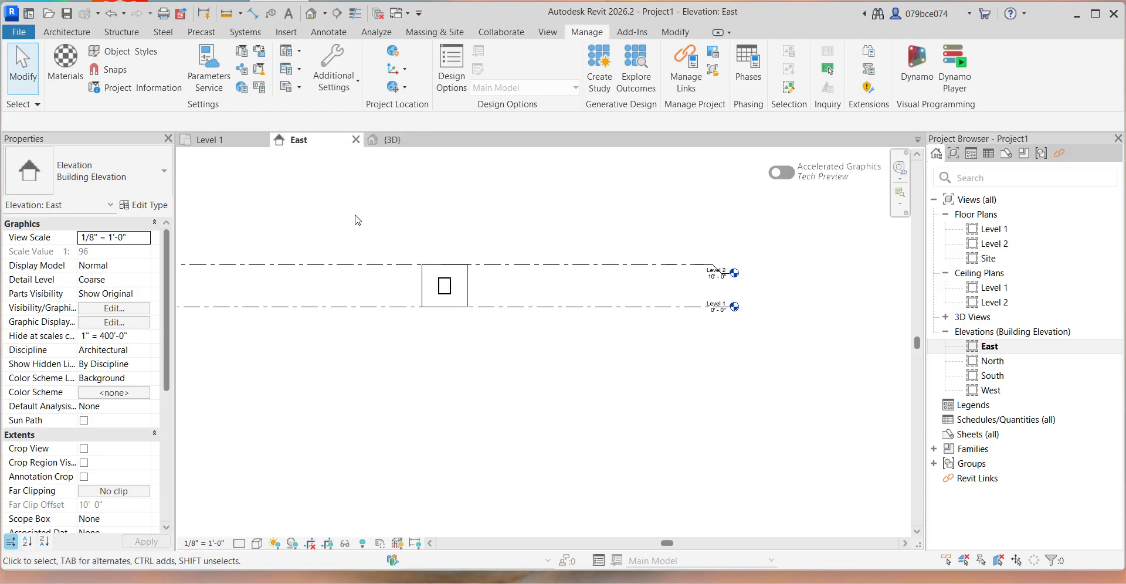
click(392, 139)
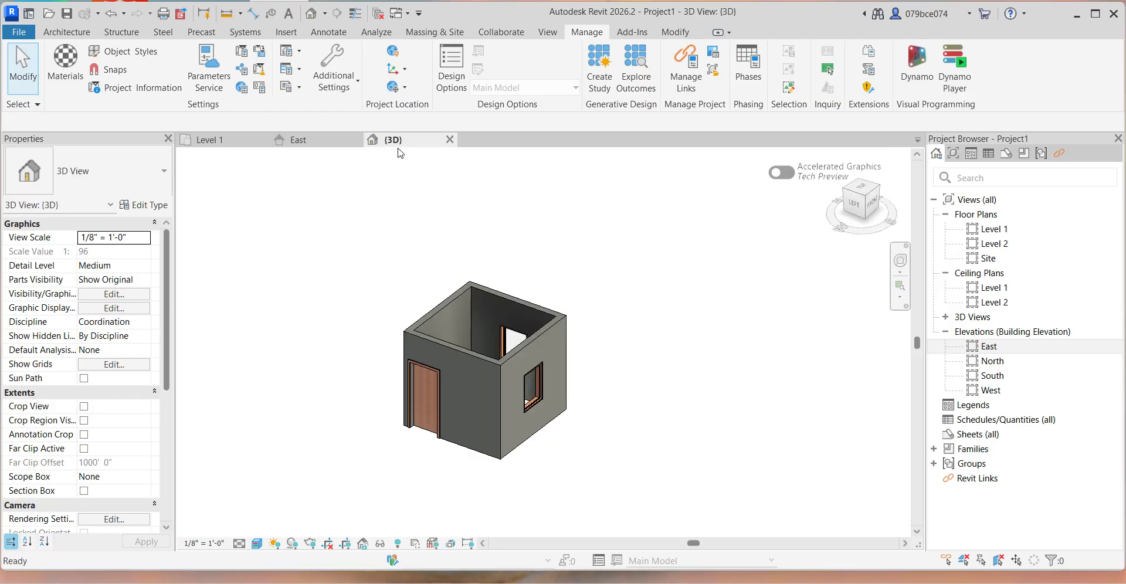
In the Level 1 plan, use Create Similar to place a matching window in the upper wall, 3'-2" from each side wall.
click(236, 141)
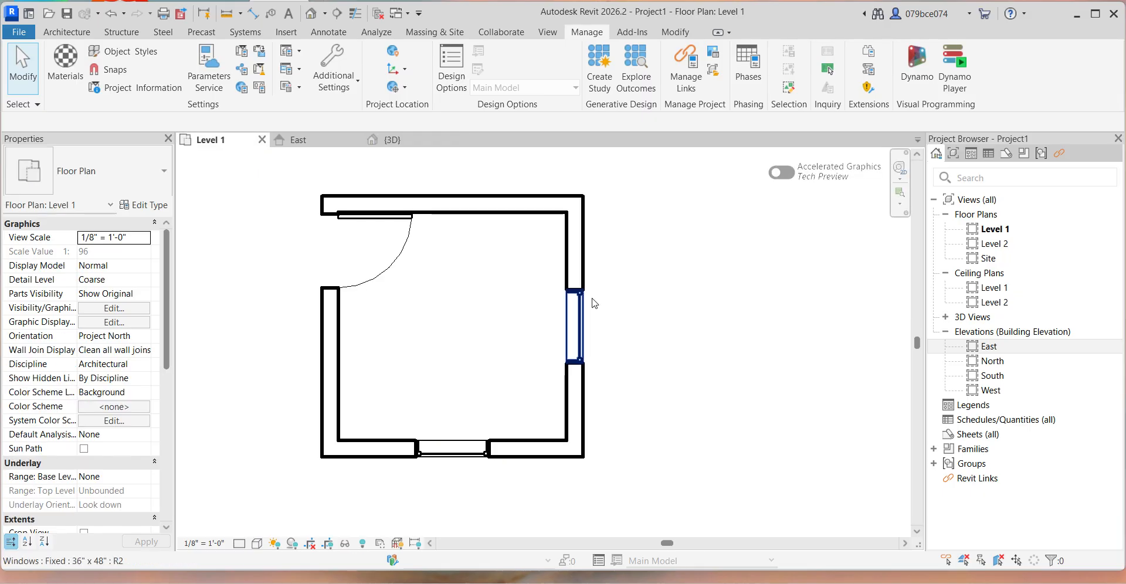
click(576, 333)
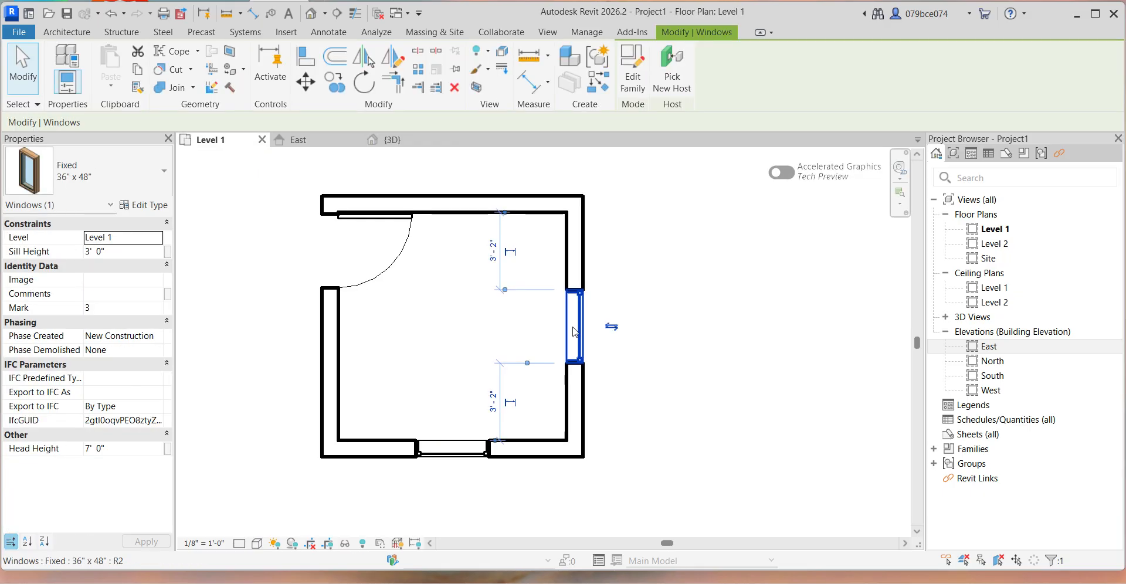
click(598, 81)
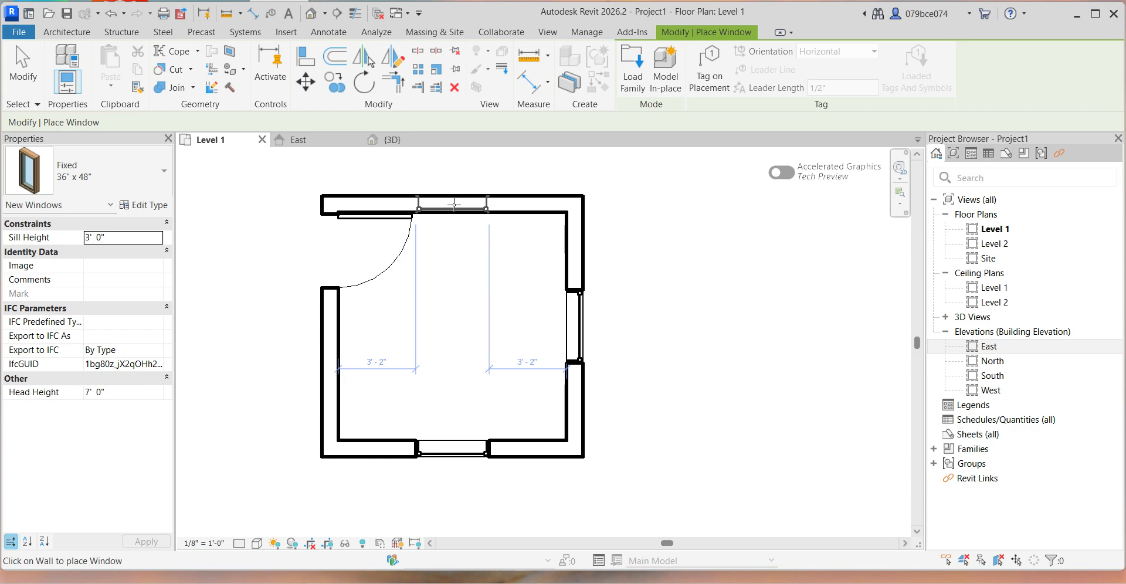
click(455, 206)
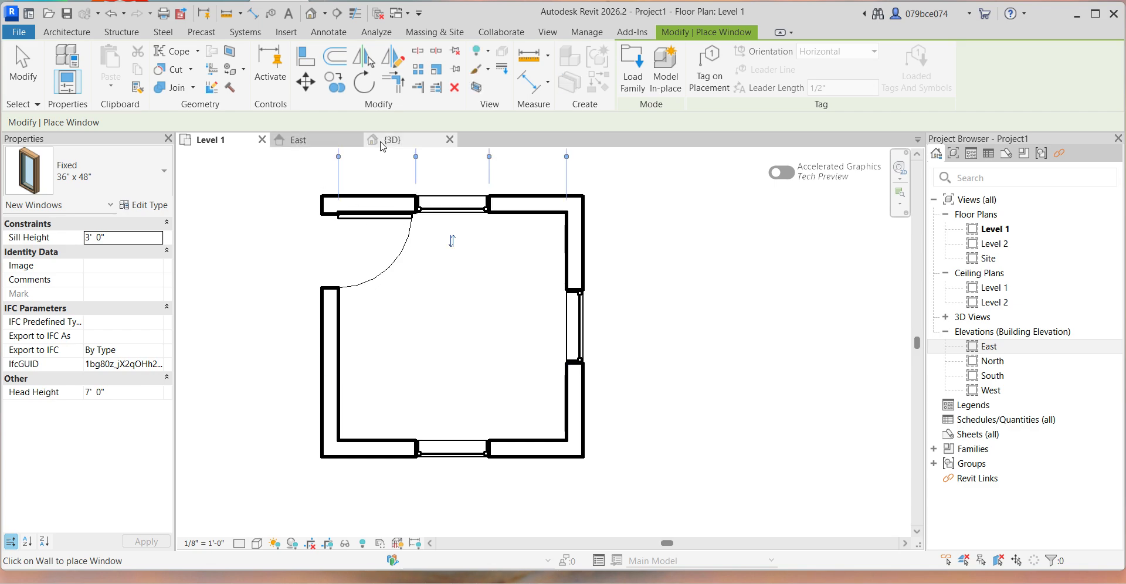
Examine the windows from the other sides of the room in the 3D view.
click(382, 141)
shift+middle_drag(338, 337, 734, 312)
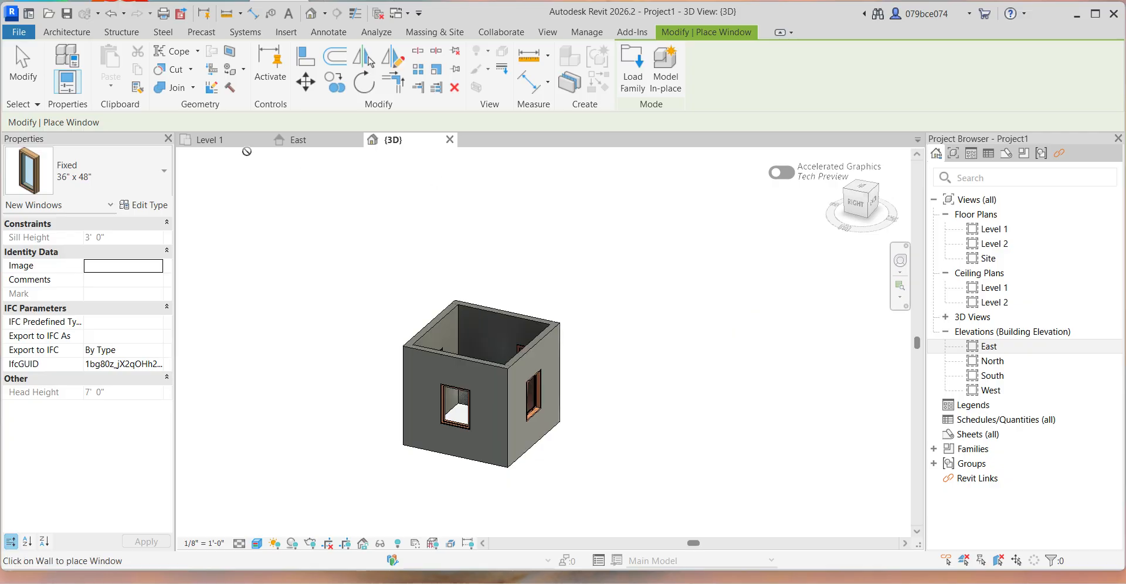
shift+middle_drag(336, 340, 777, 349)
In the Level 1 plan, use Create Similar to place a matching window in the door's wall, midway between the door and the lower wall.
click(210, 140)
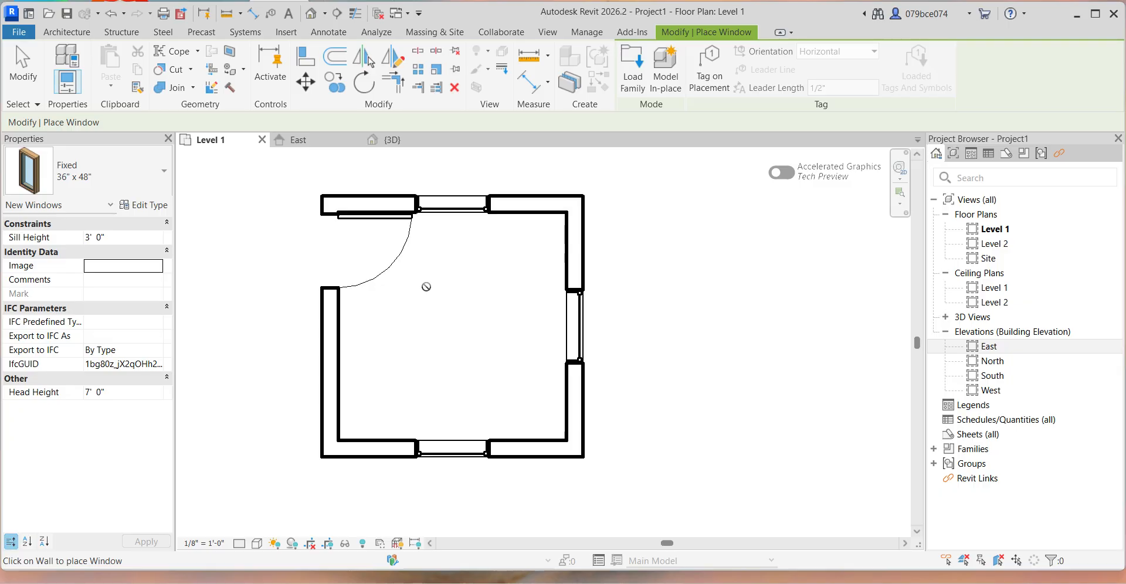
key(Escape)
key(Escape)
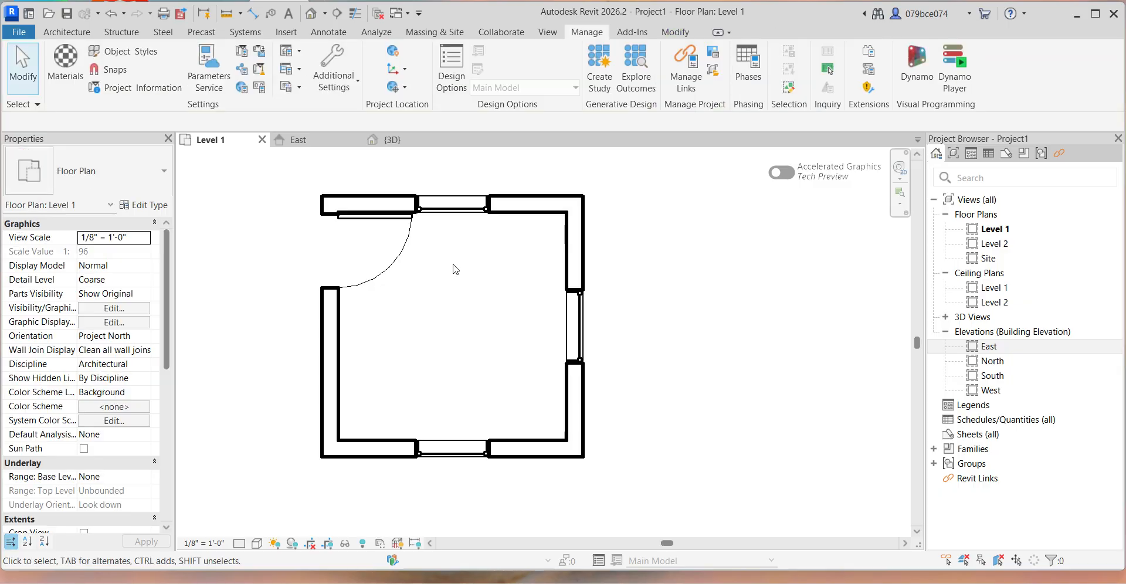
click(447, 219)
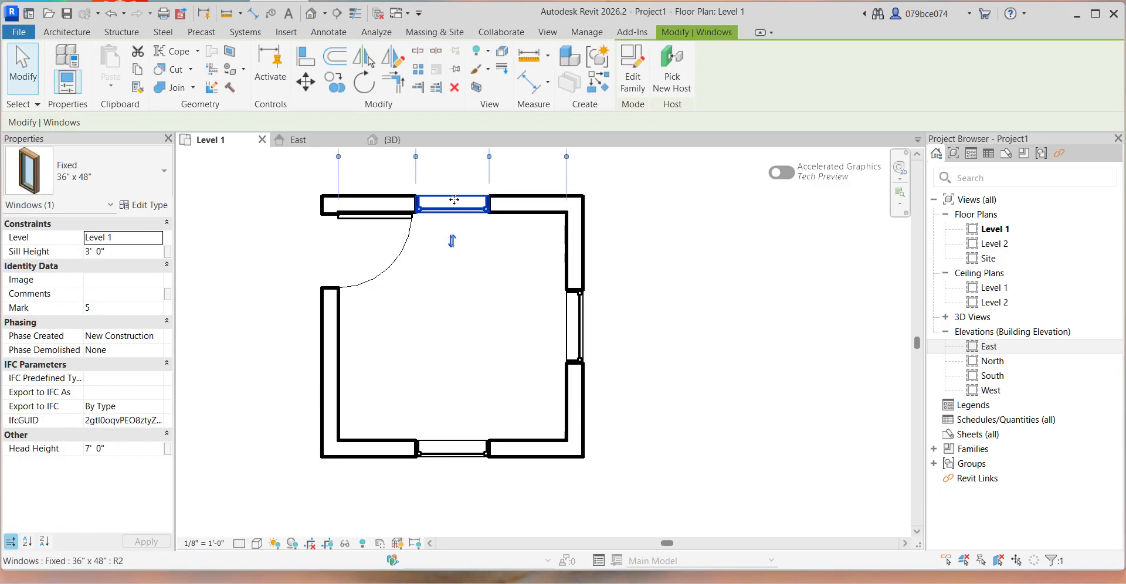
click(597, 82)
scroll(454, 376, down, 2)
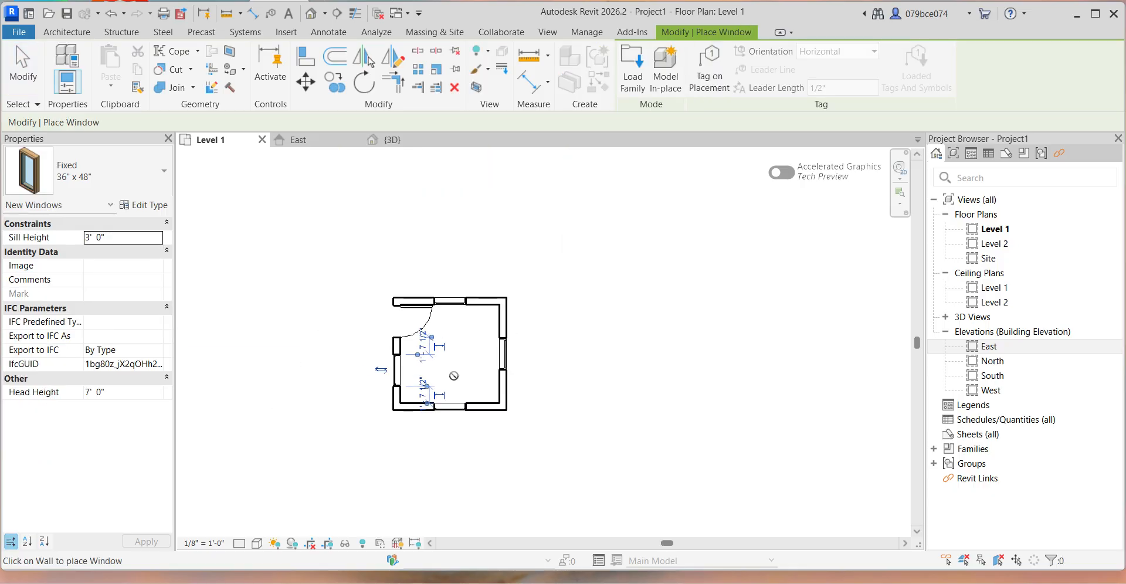
Examine the window beside the door in the 3D view from above, from the front and from below.
click(376, 140)
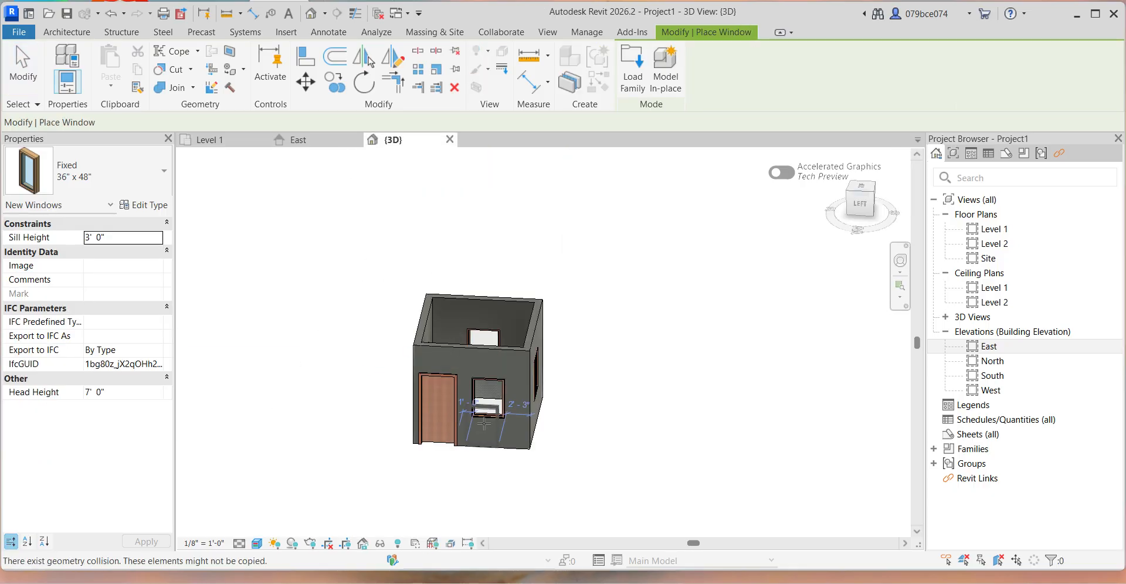
key(Escape)
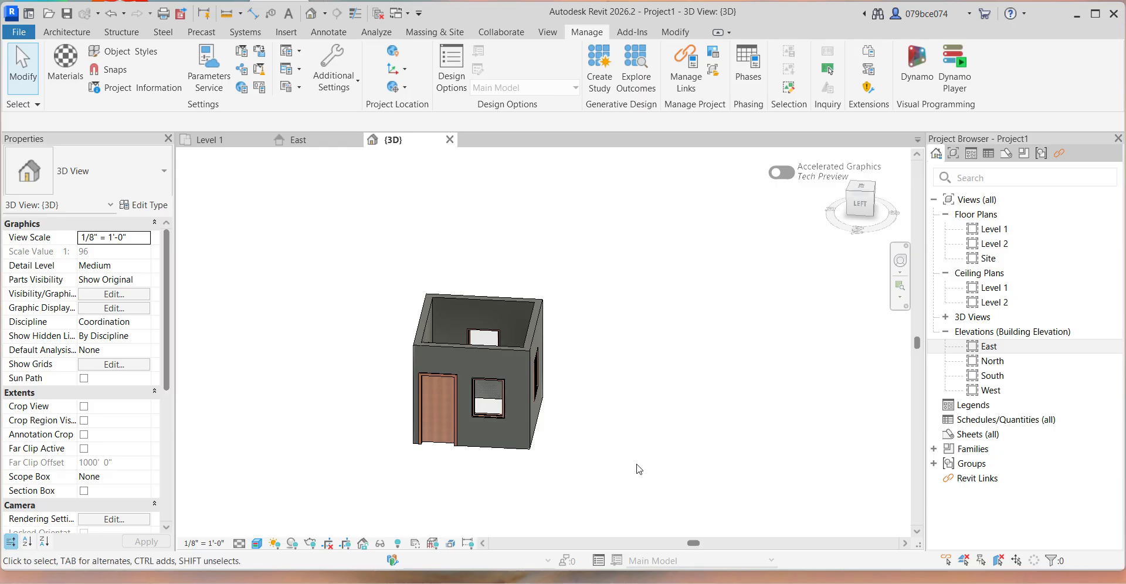
shift+middle_drag(694, 437, 776, 412)
shift+middle_drag(659, 244, 627, 371)
shift+middle_drag(633, 461, 438, 311)
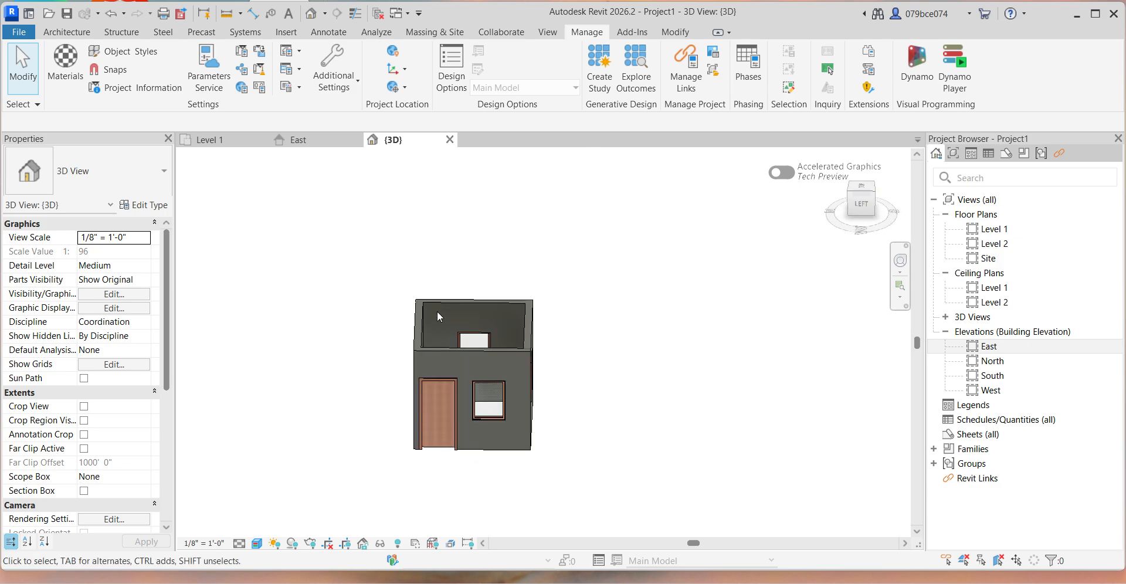
shift+middle_drag(626, 426, 613, 181)
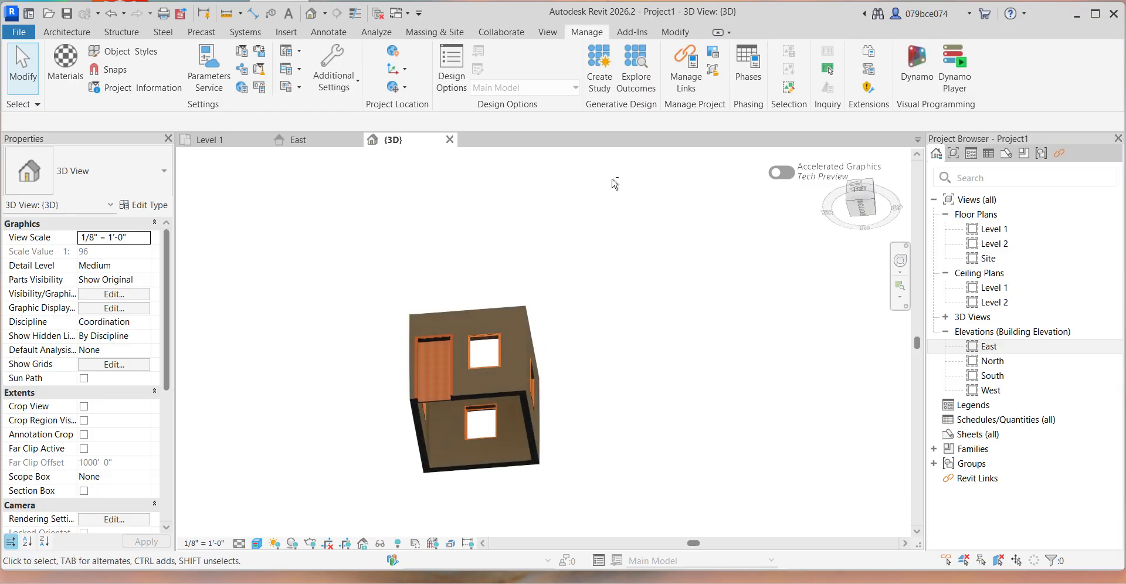
shift+middle_drag(647, 252, 674, 506)
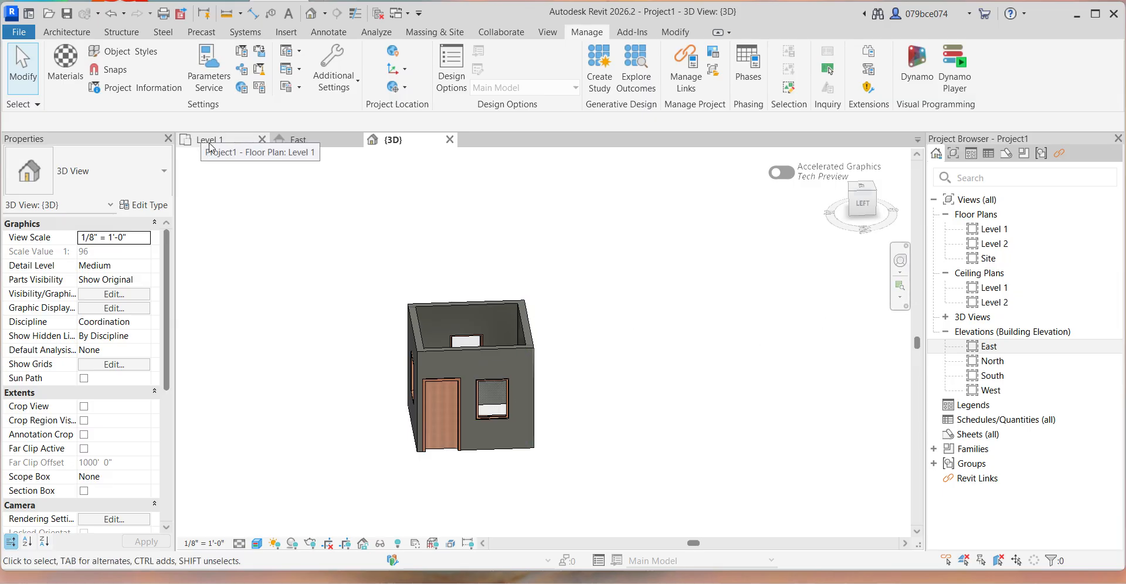
View the Level 1 and Level 2 floor plans and examine the wall between the two level lines in the East elevation.
double_click(997, 230)
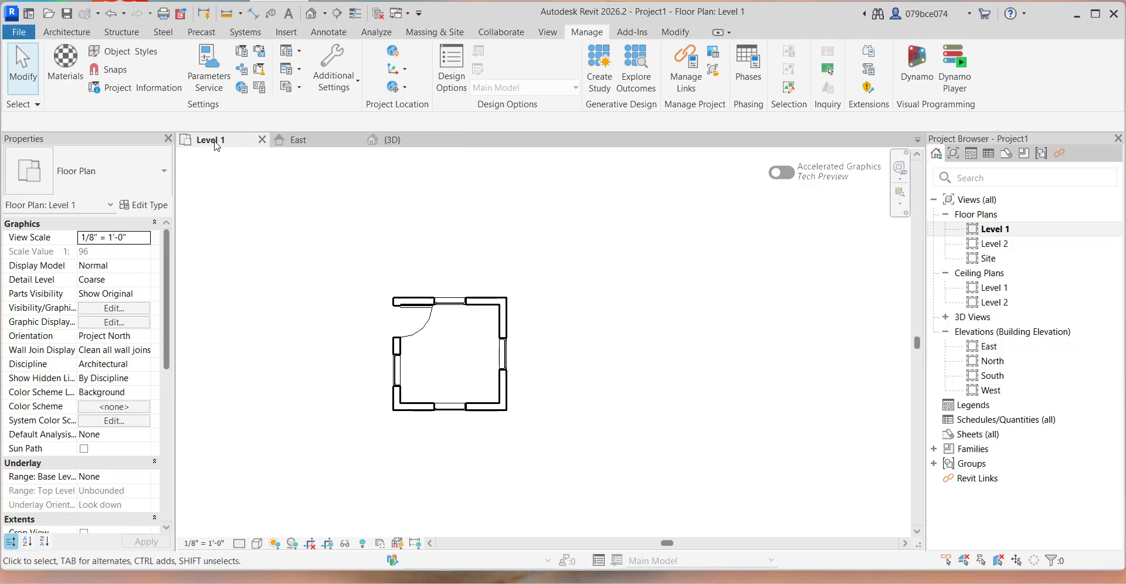
double_click(992, 243)
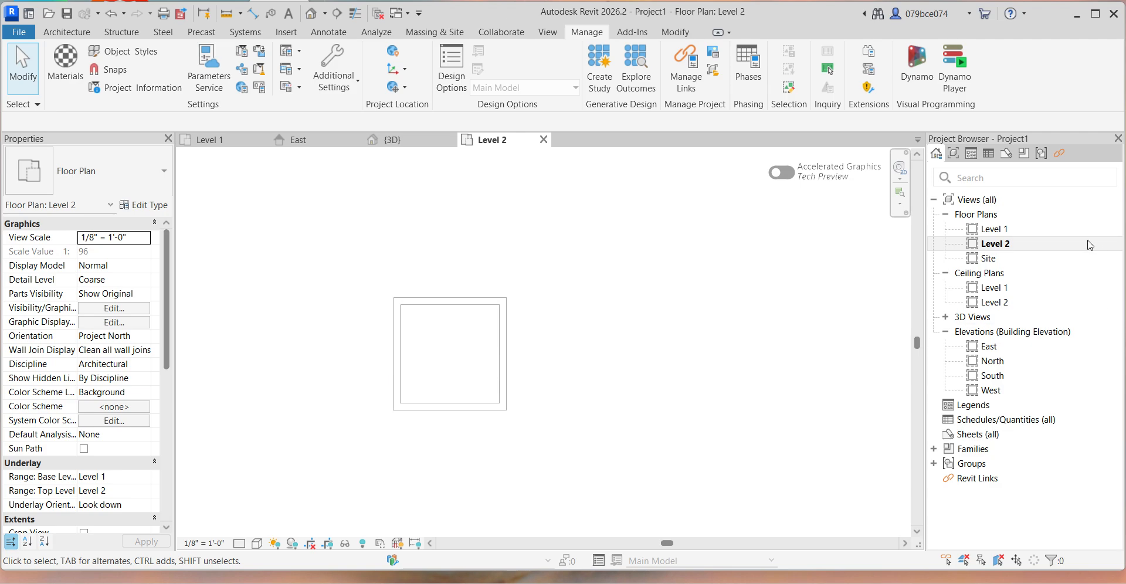
double_click(995, 230)
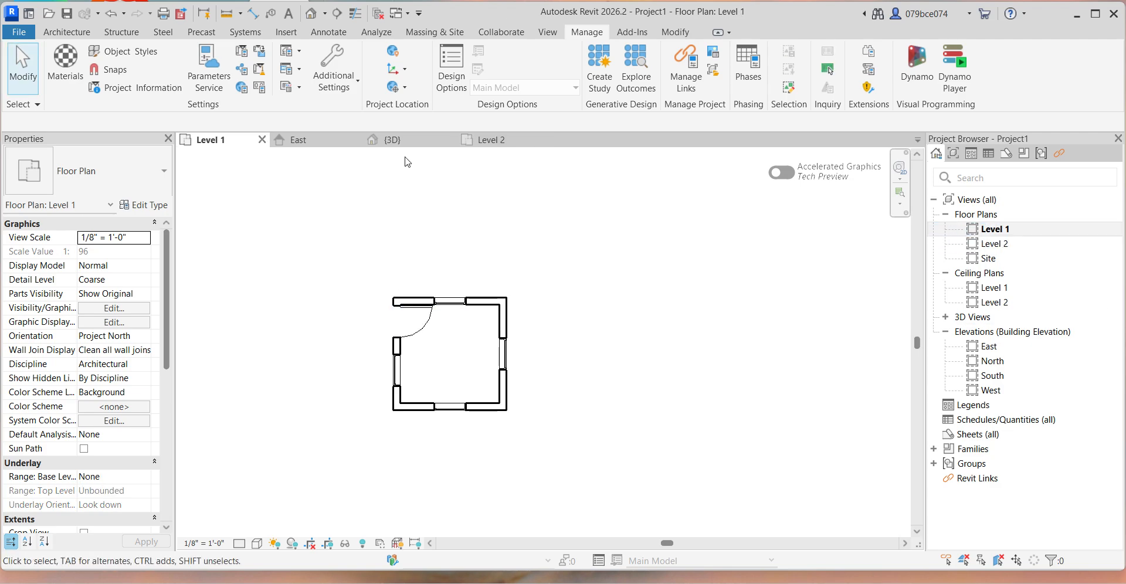
click(298, 141)
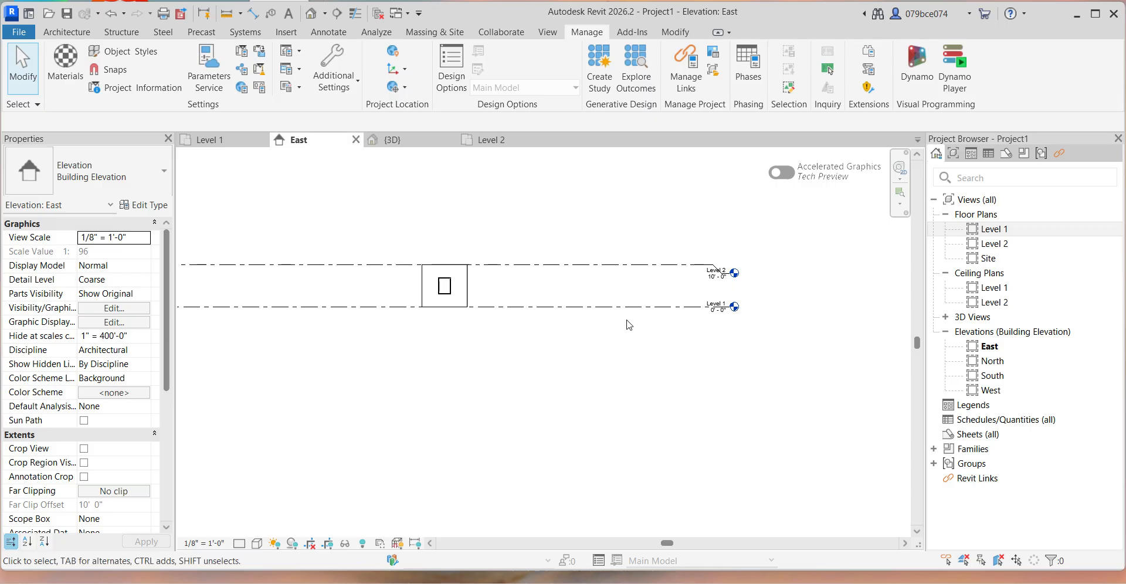
scroll(762, 317, up, 3)
scroll(739, 299, down, 3)
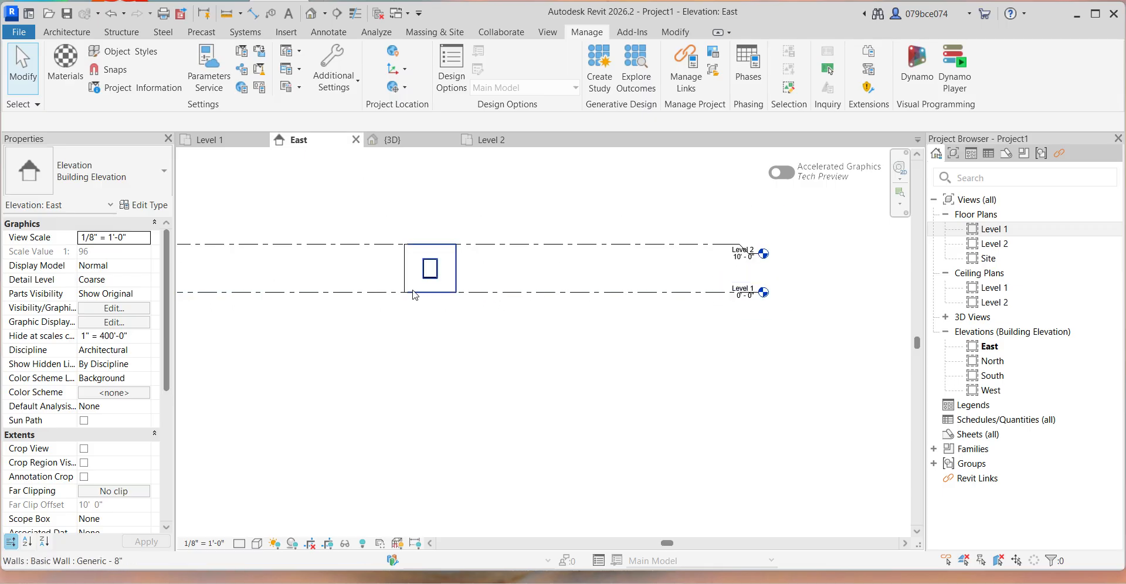
scroll(415, 295, up, 2)
scroll(426, 321, down, 2)
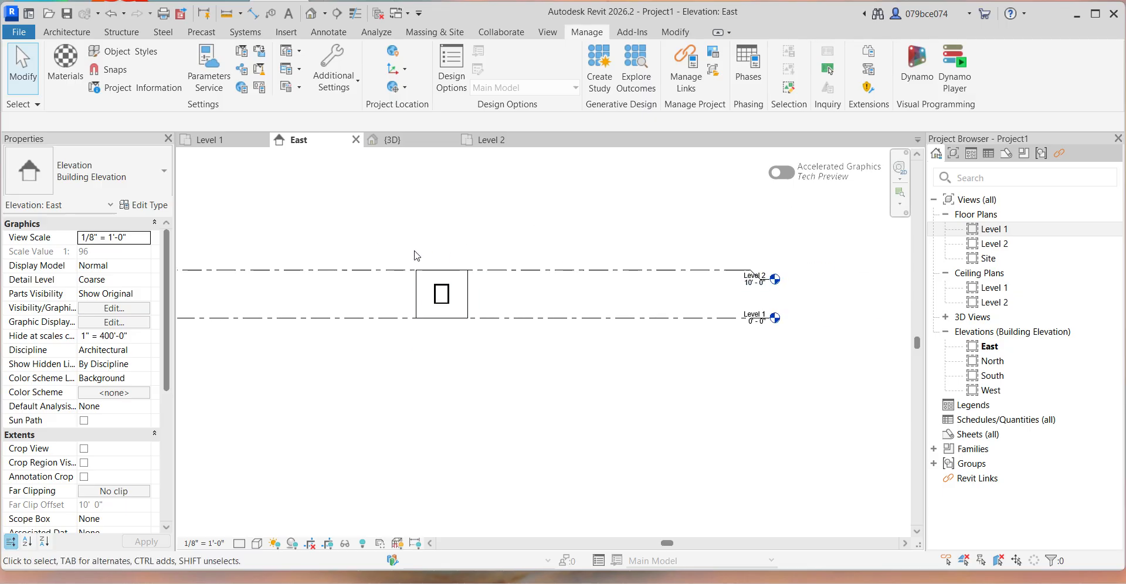
scroll(445, 270, up, 2)
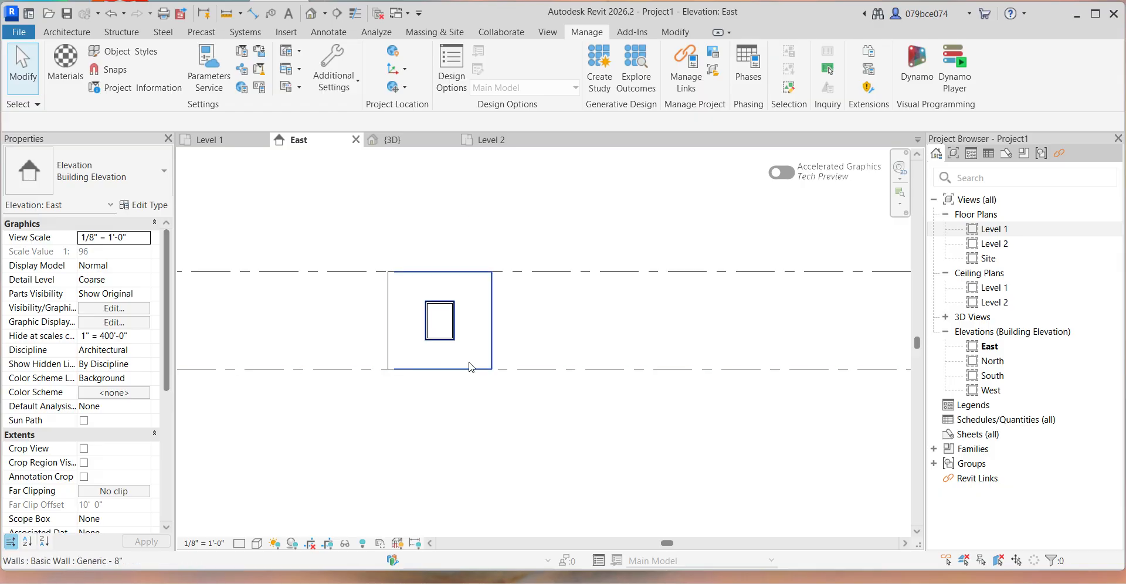
Compare the Level 2 and Level 1 plans once more with the East elevation, ending in the Level 1 plan.
click(492, 141)
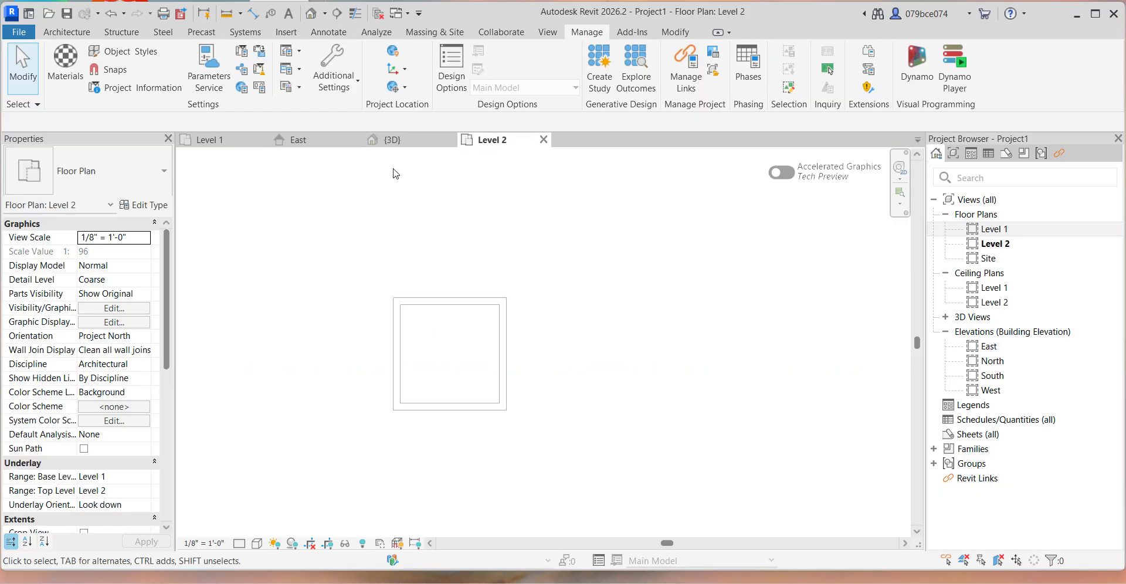
click(242, 143)
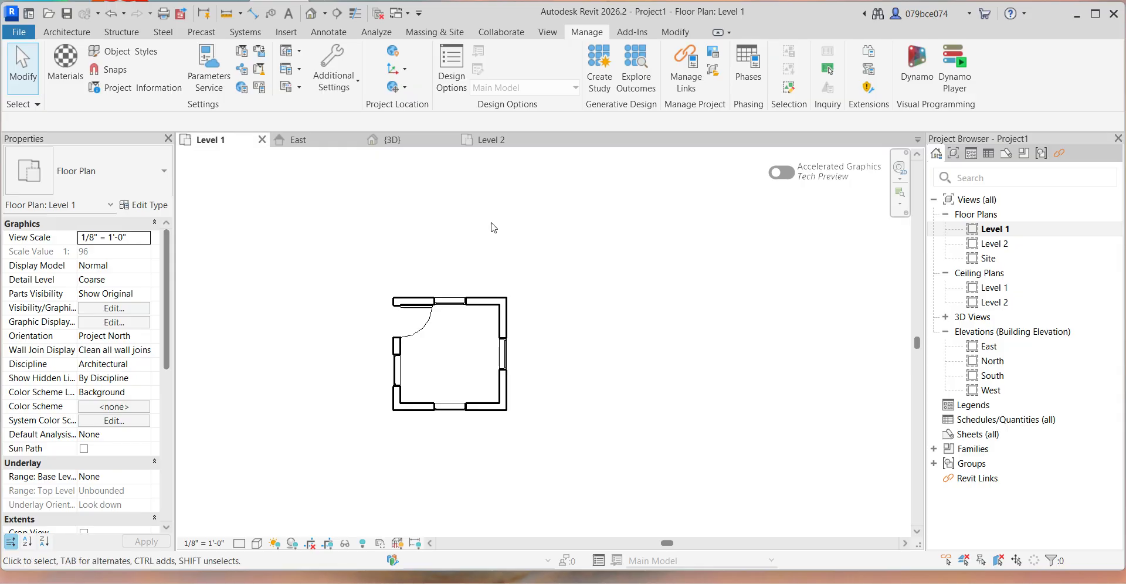
click(296, 141)
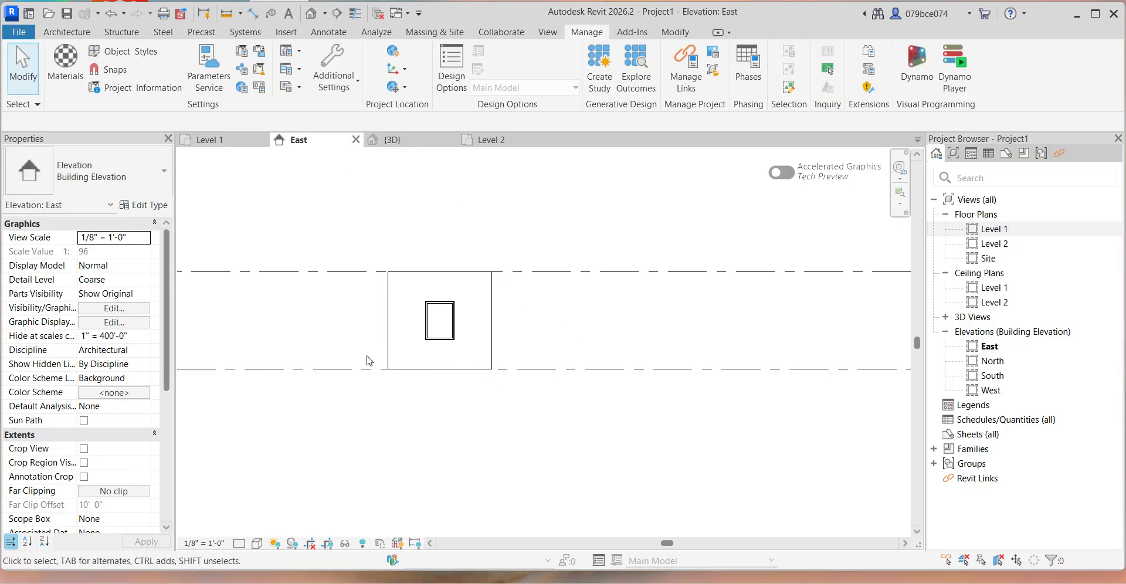
click(218, 143)
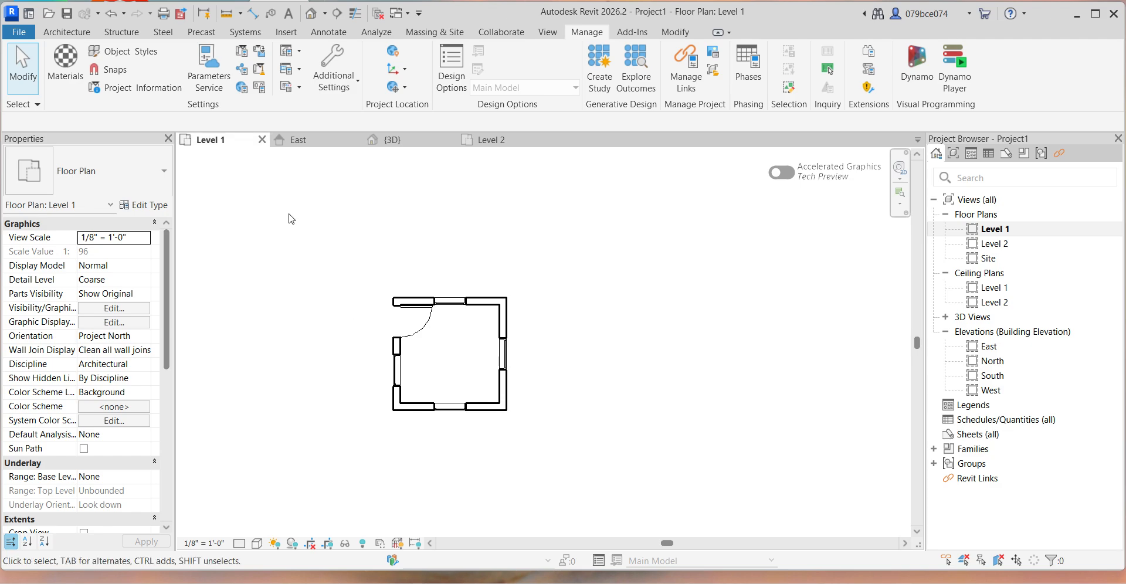
Start an architectural floor on Level 1 with the Generic - 12" type and a rectangular boundary.
click(67, 33)
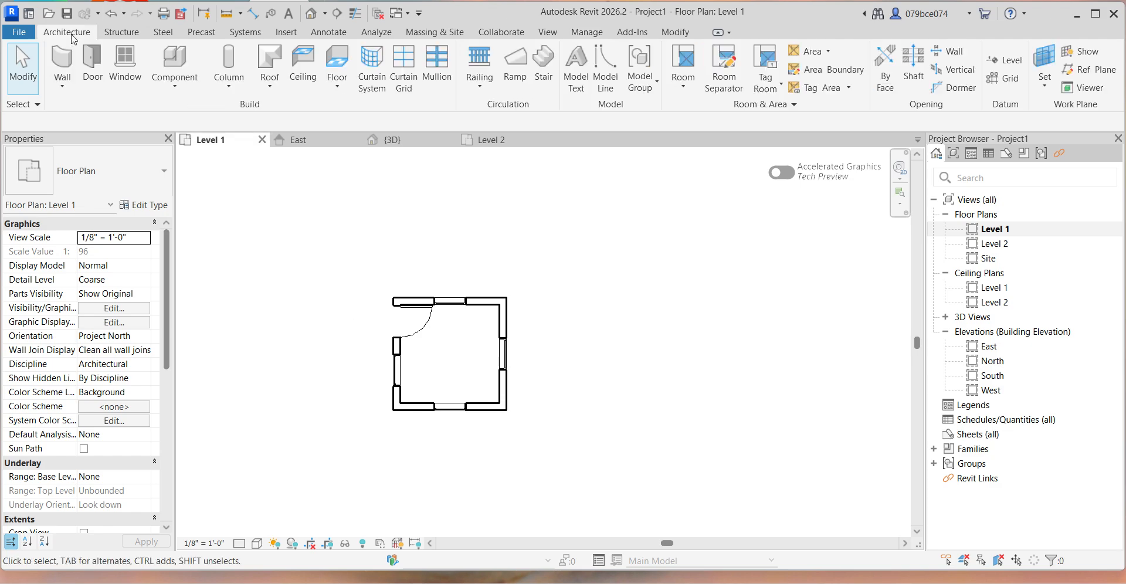
click(1095, 14)
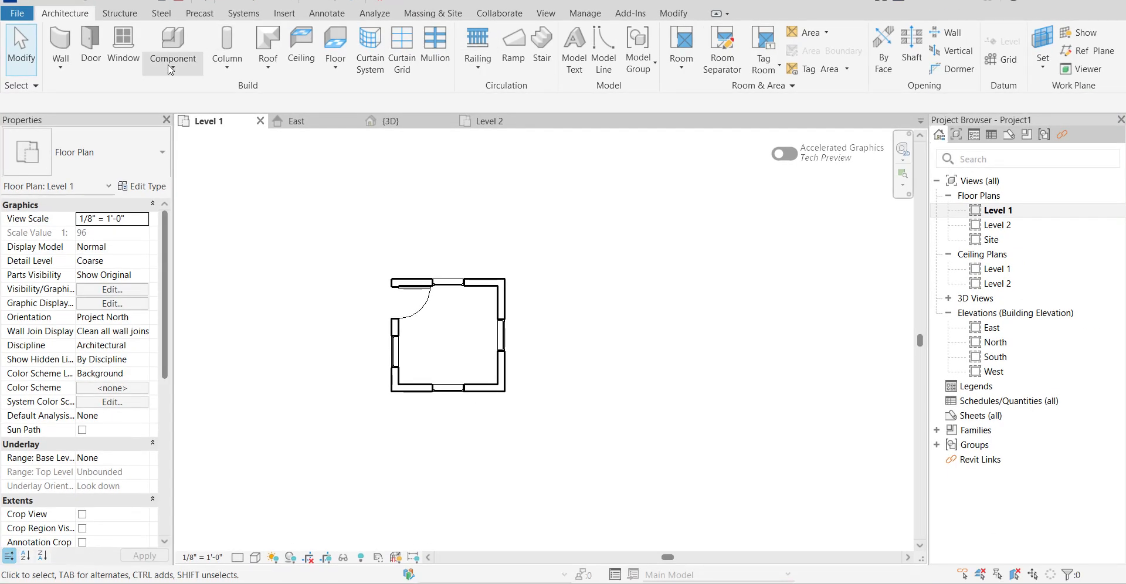
click(337, 69)
click(364, 91)
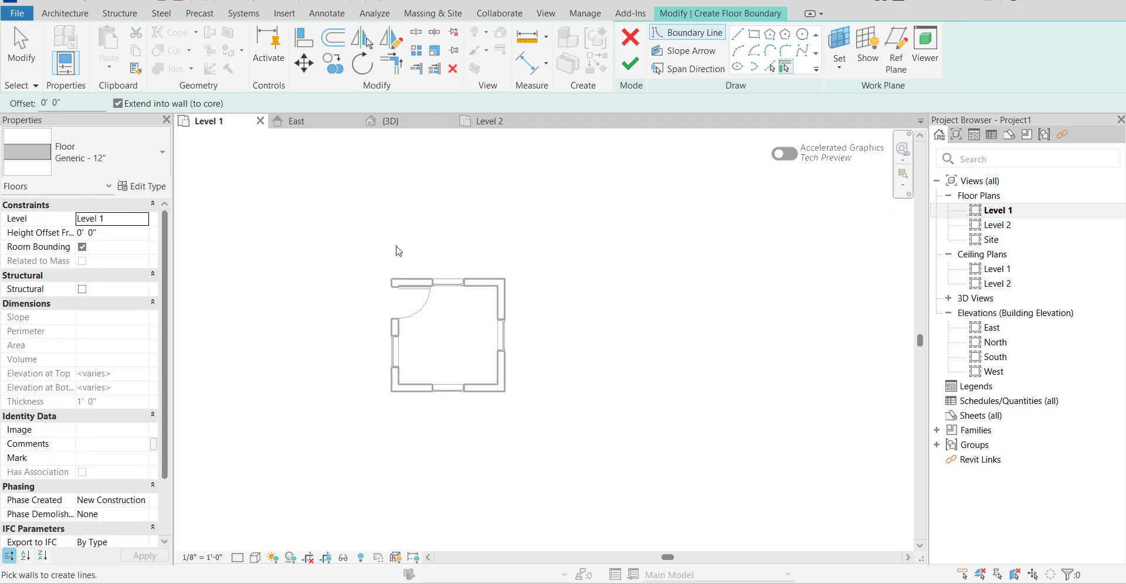
click(755, 35)
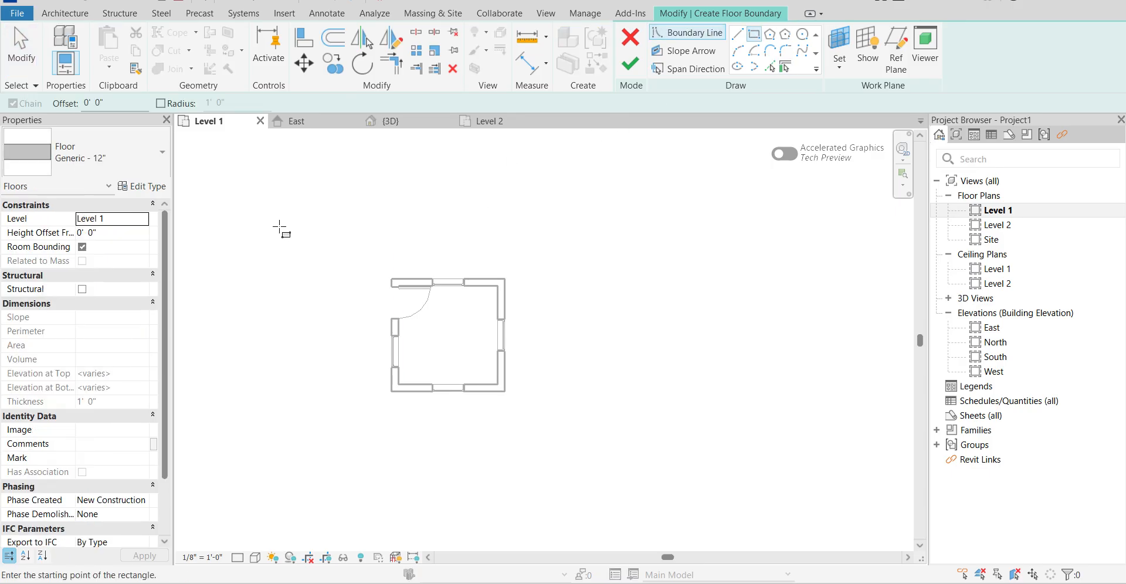
click(143, 220)
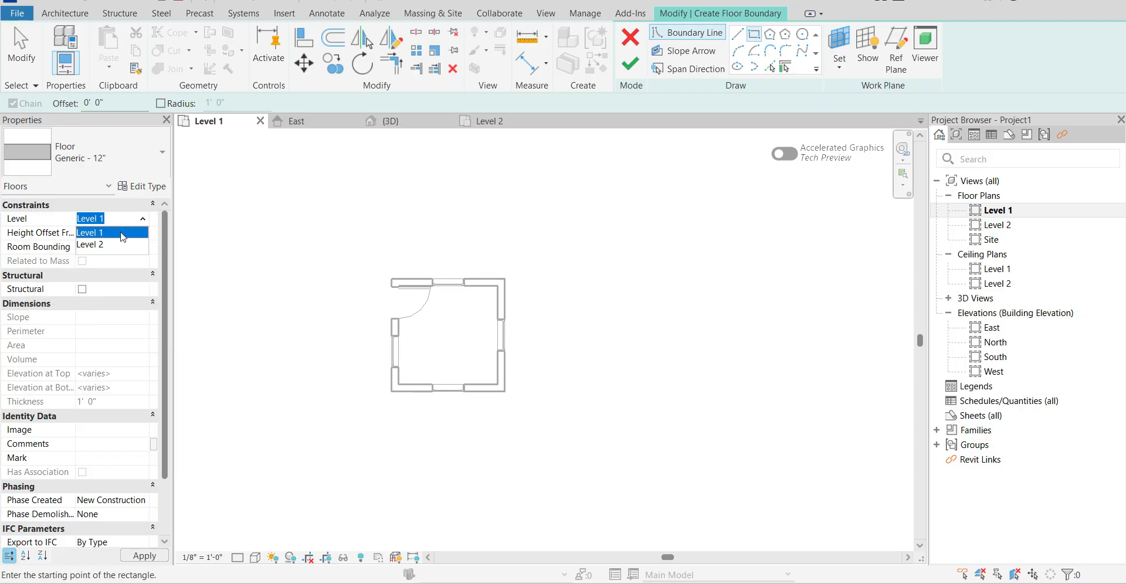
click(103, 168)
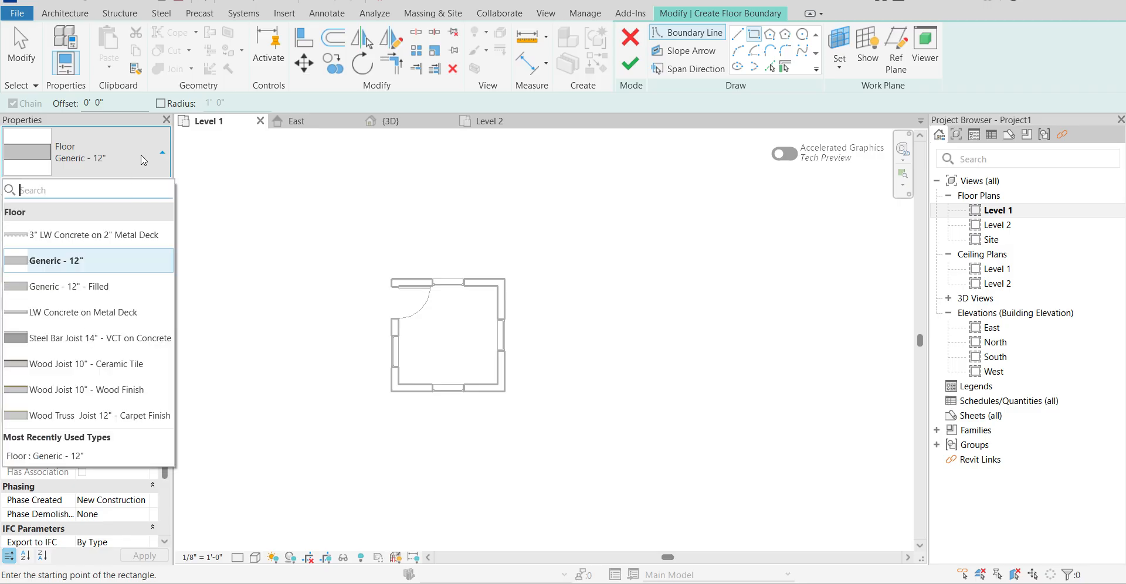
click(167, 261)
Draw the floor boundary rectangle between opposite outer corners of the room's walls and finish the floor.
scroll(396, 280, up, 5)
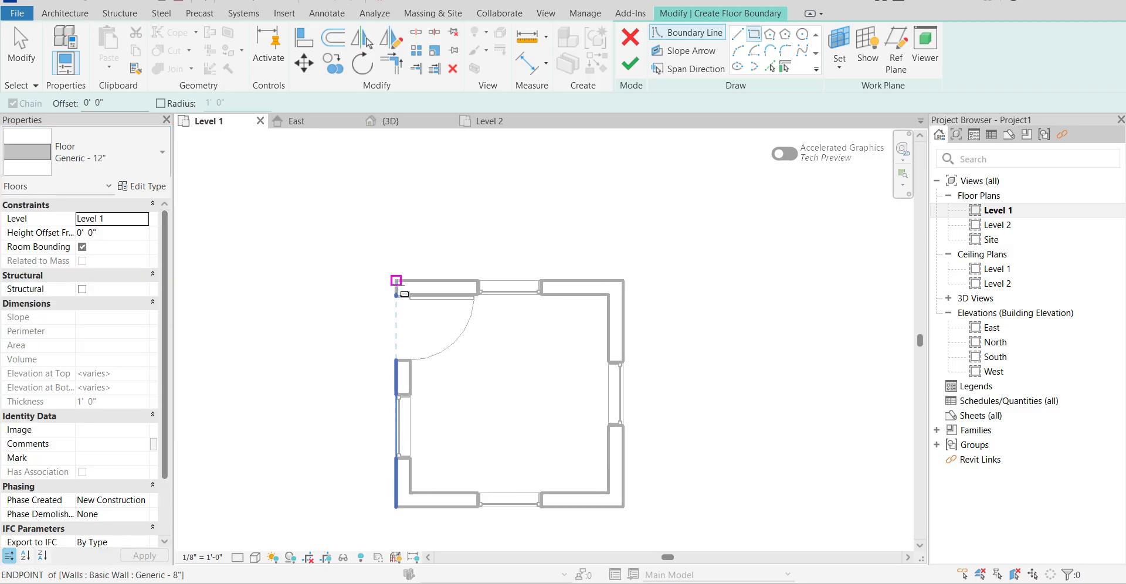
click(395, 278)
scroll(352, 223, down, 3)
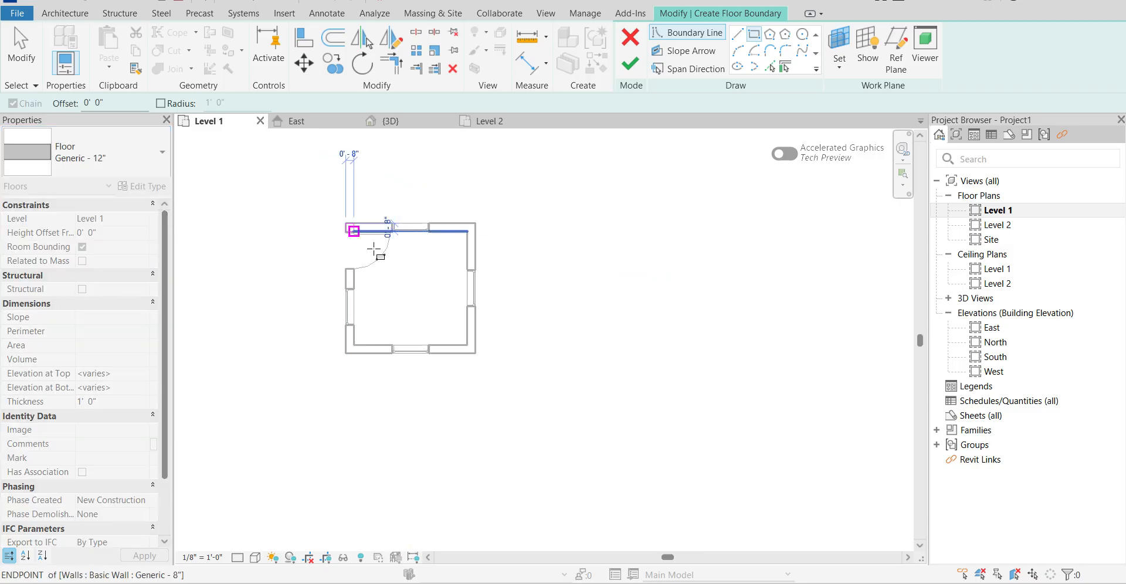
scroll(474, 366, up, 3)
click(474, 358)
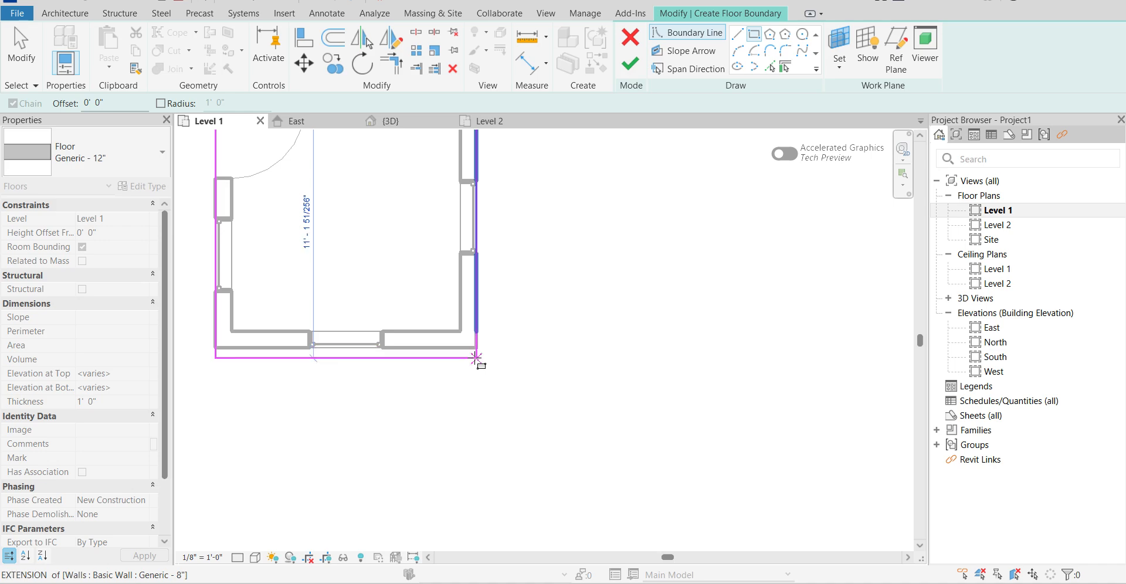
scroll(477, 347, down, 4)
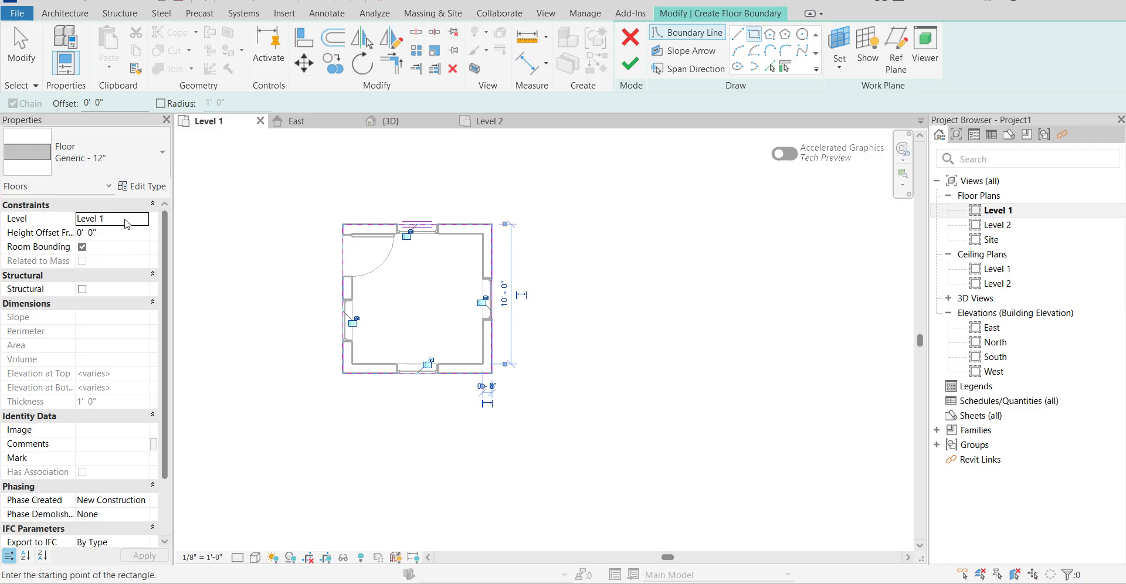
click(630, 64)
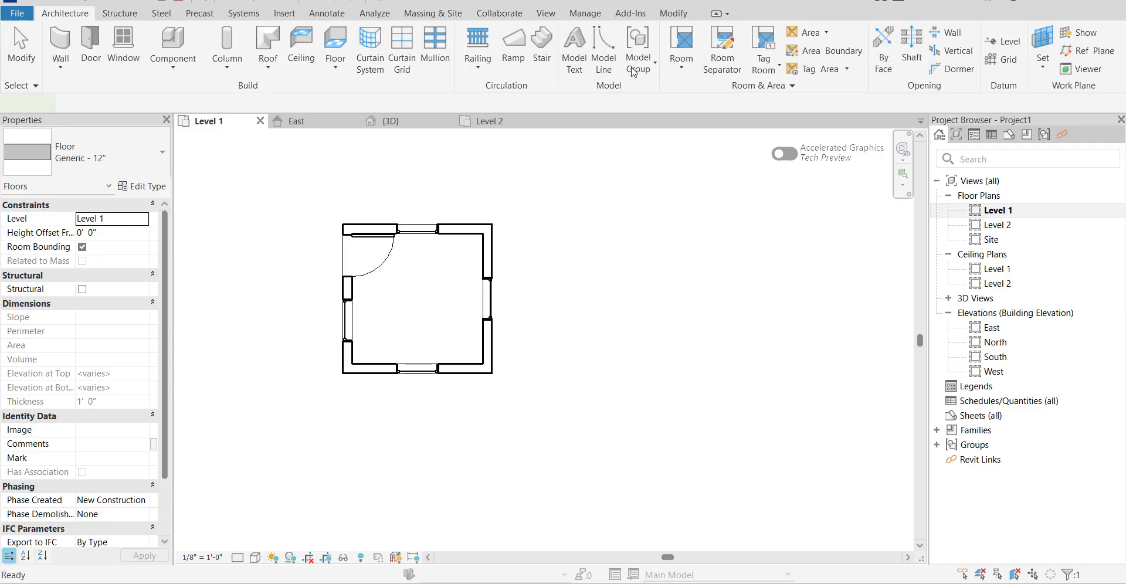
click(547, 254)
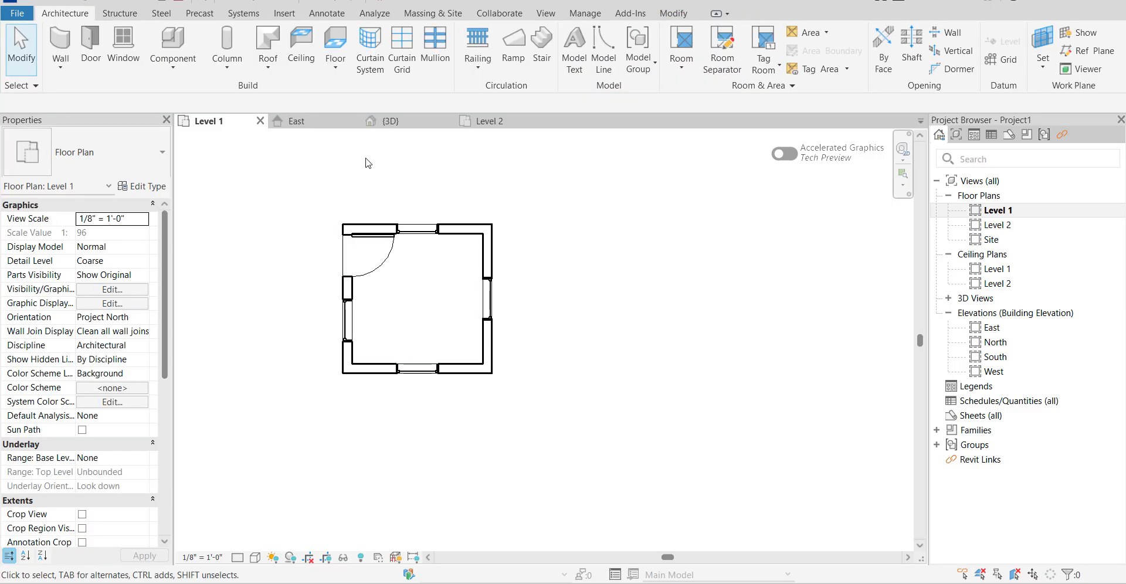
Examine the floor beneath the walls and door in the 3D view from several sides.
click(385, 121)
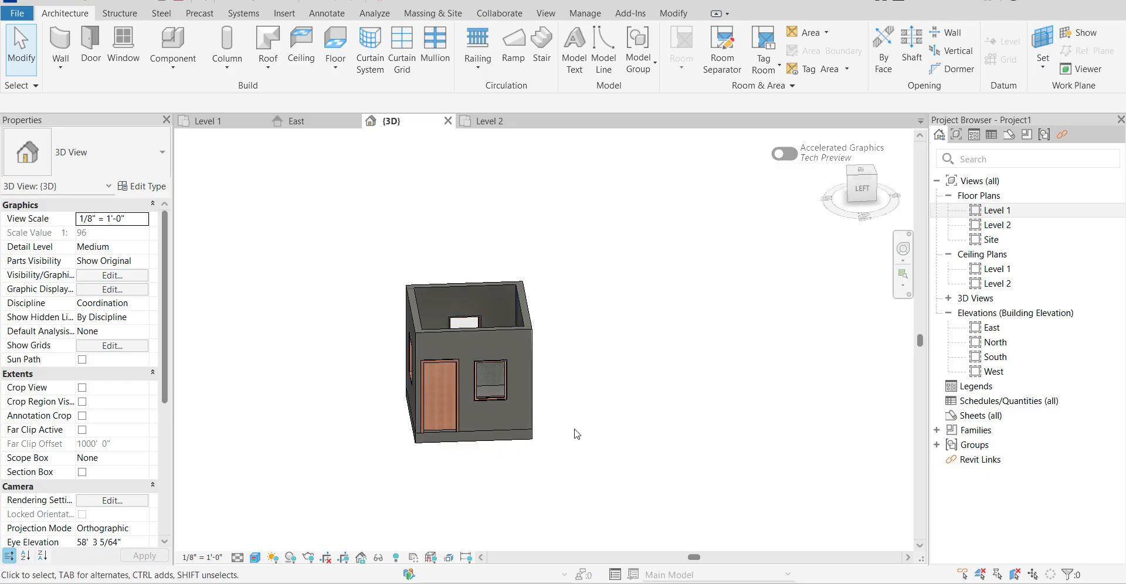
shift+middle_drag(493, 471, 235, 457)
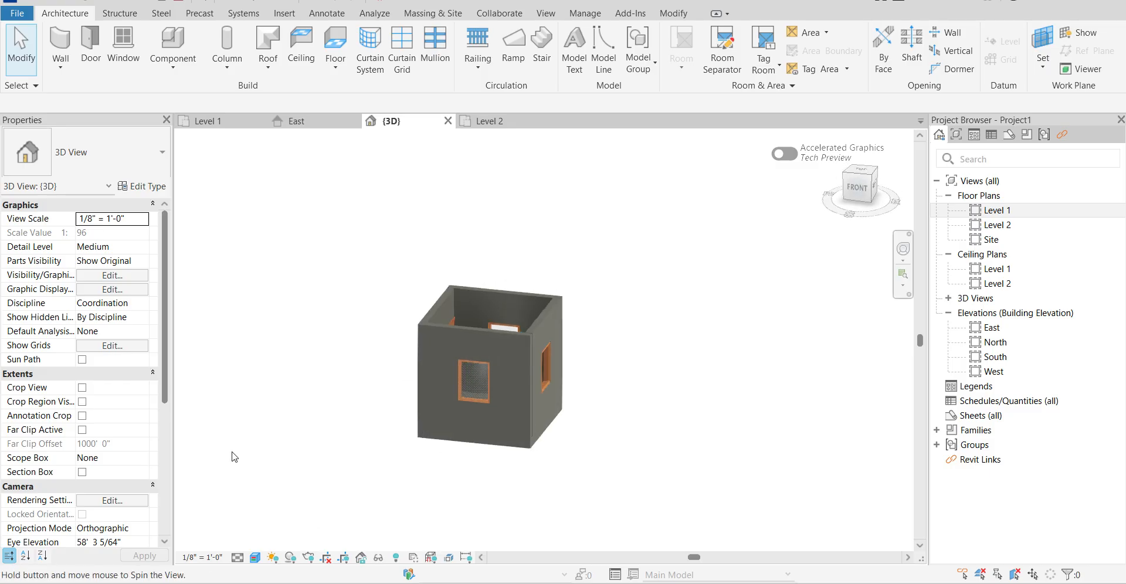
shift+middle_drag(366, 391, 653, 474)
scroll(489, 440, up, 5)
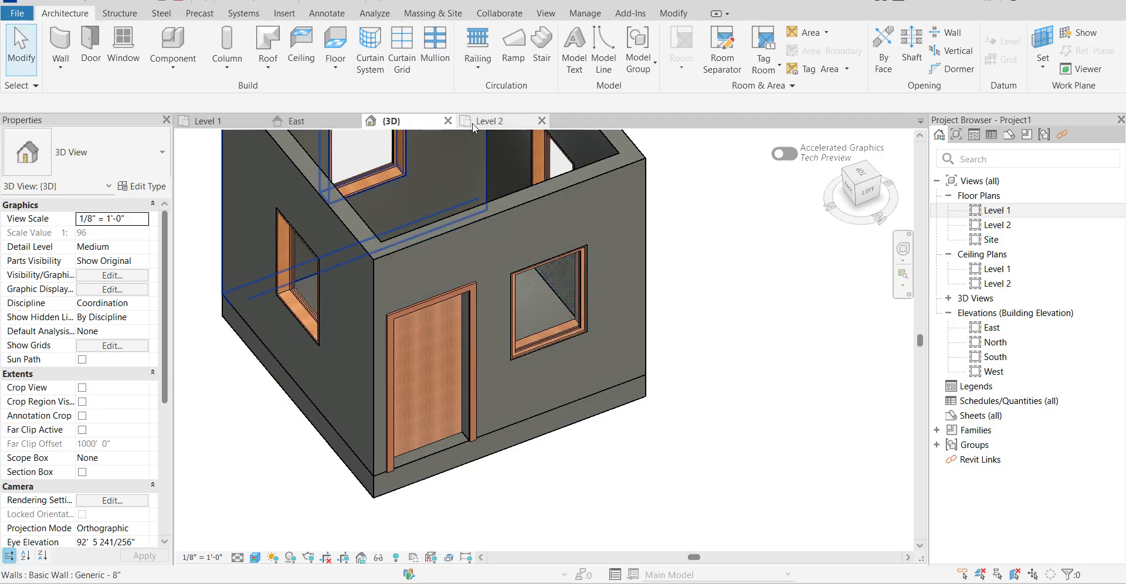
Undo the completion of the Level 1 floor to return to its boundary sketch.
click(215, 122)
scroll(352, 268, up, 4)
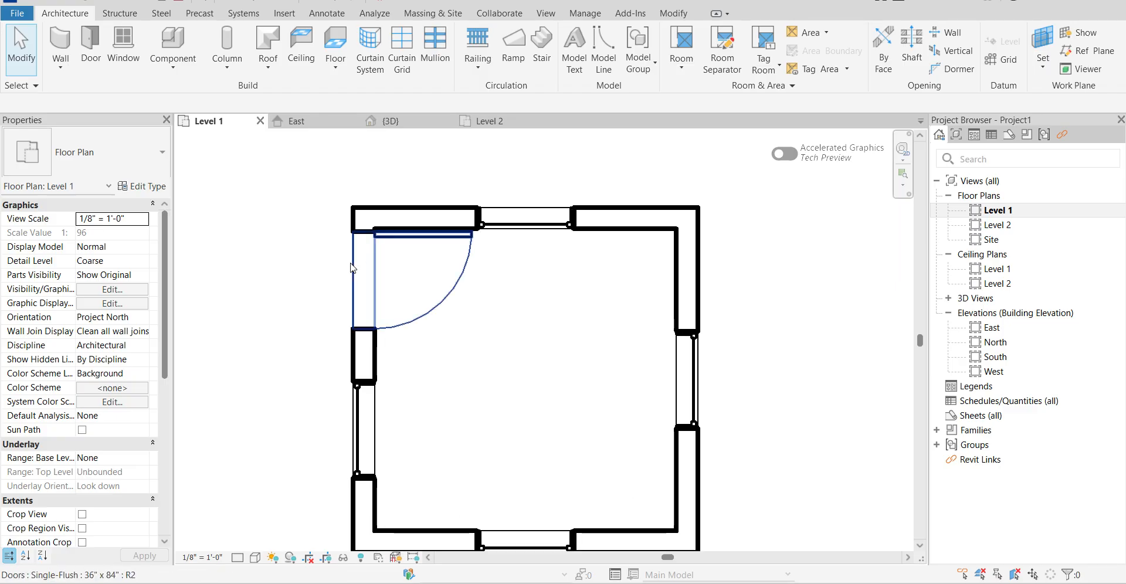
scroll(545, 317, down, 3)
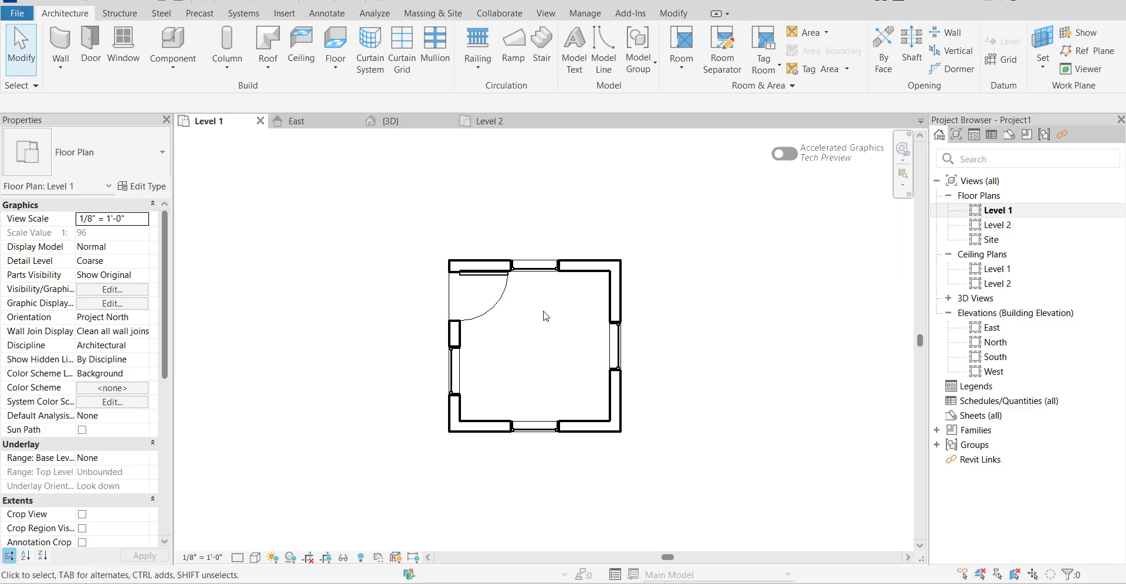
click(414, 122)
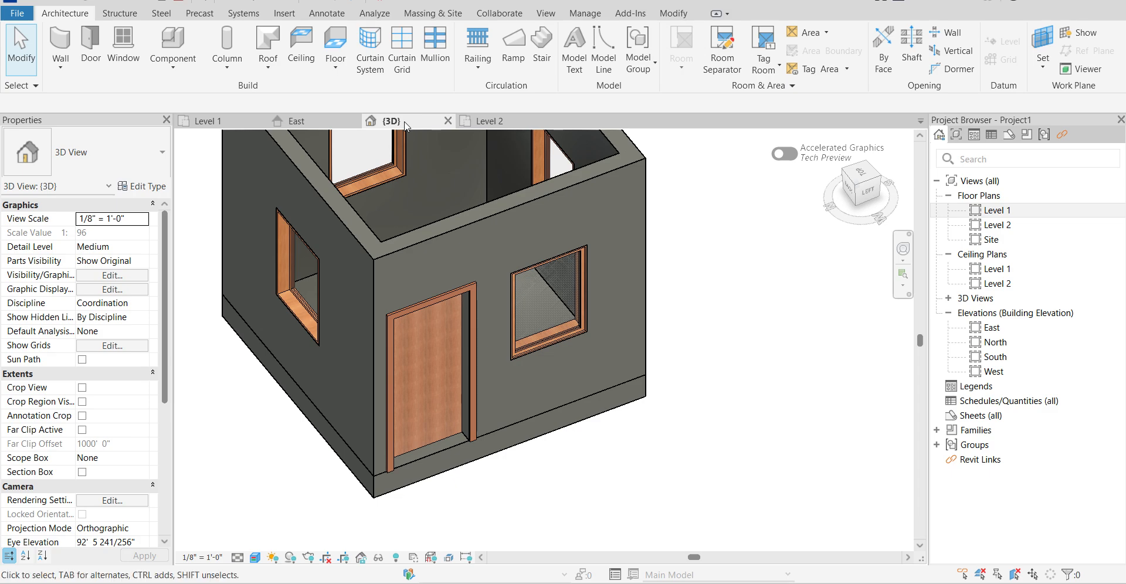
key(ctrl+z)
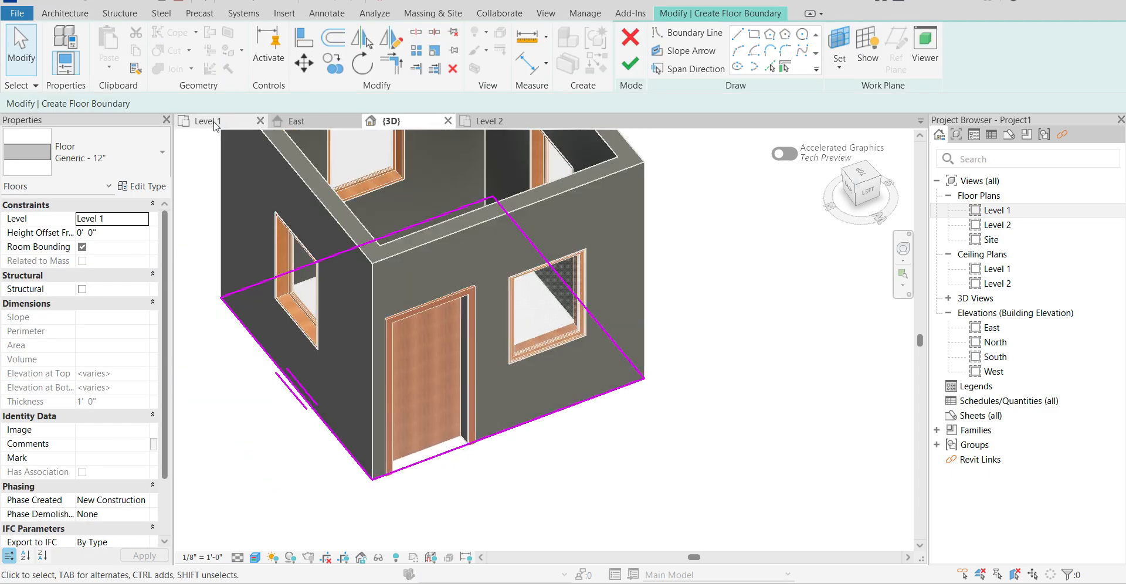
Delete all four floor boundary lines along the outer wall edges in the Level 1 plan.
click(207, 120)
scroll(357, 267, up, 4)
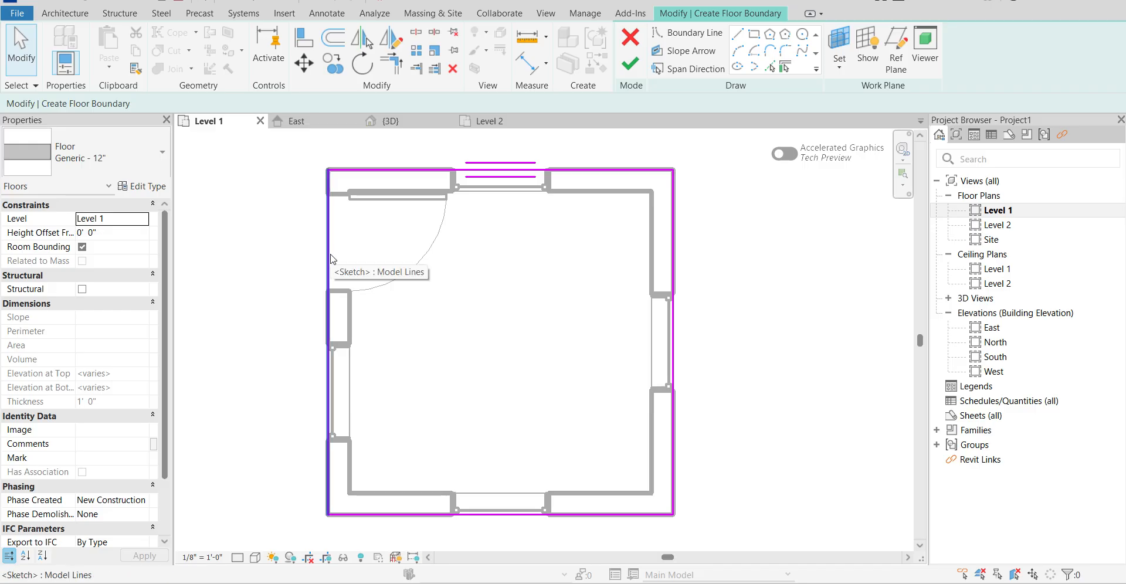
click(331, 258)
key(Delete)
click(503, 164)
key(Delete)
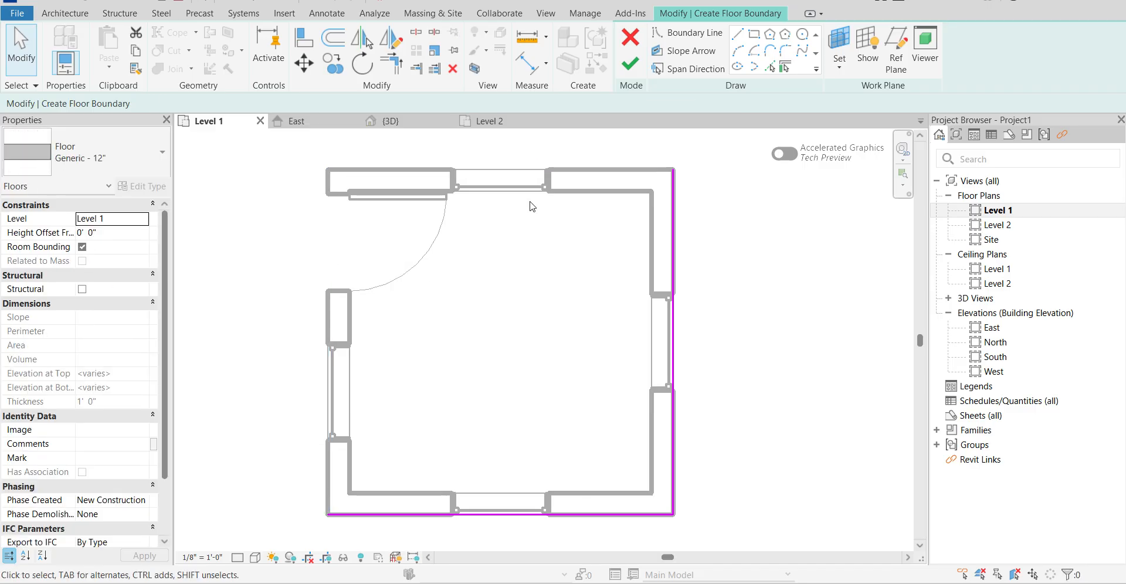
click(674, 332)
key(Delete)
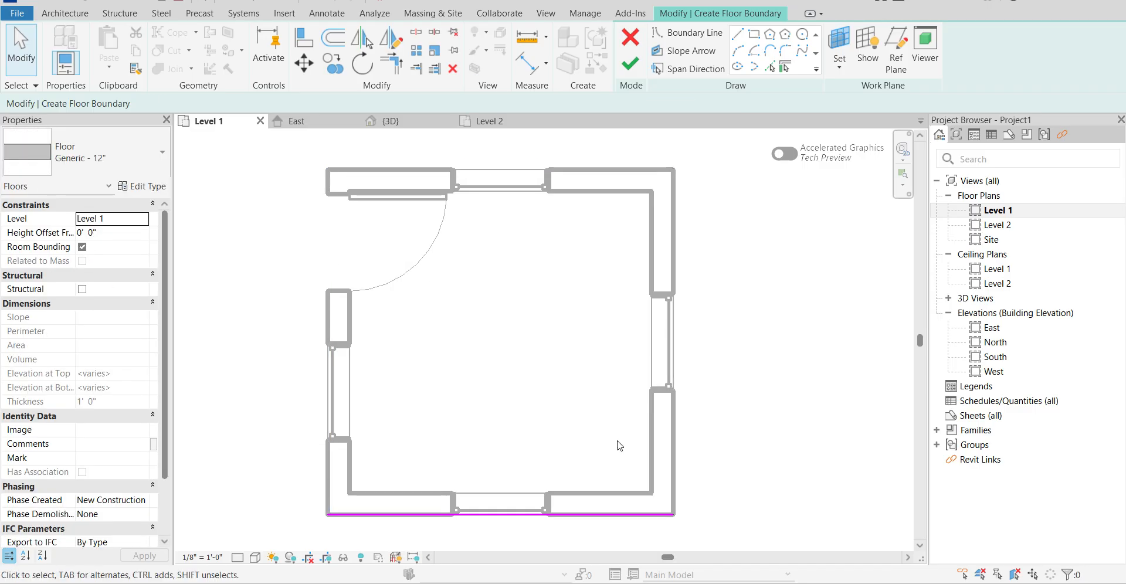
click(505, 516)
key(Delete)
Start a new rectangular boundary for the Generic - 12" floor in the Level 1 plan.
scroll(487, 238, down, 2)
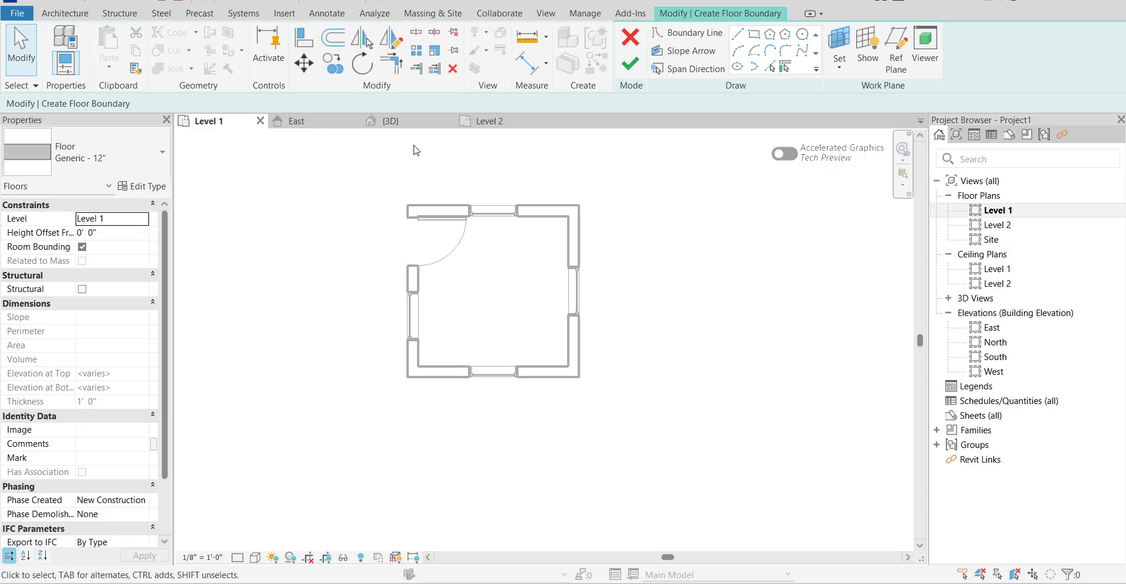
click(756, 37)
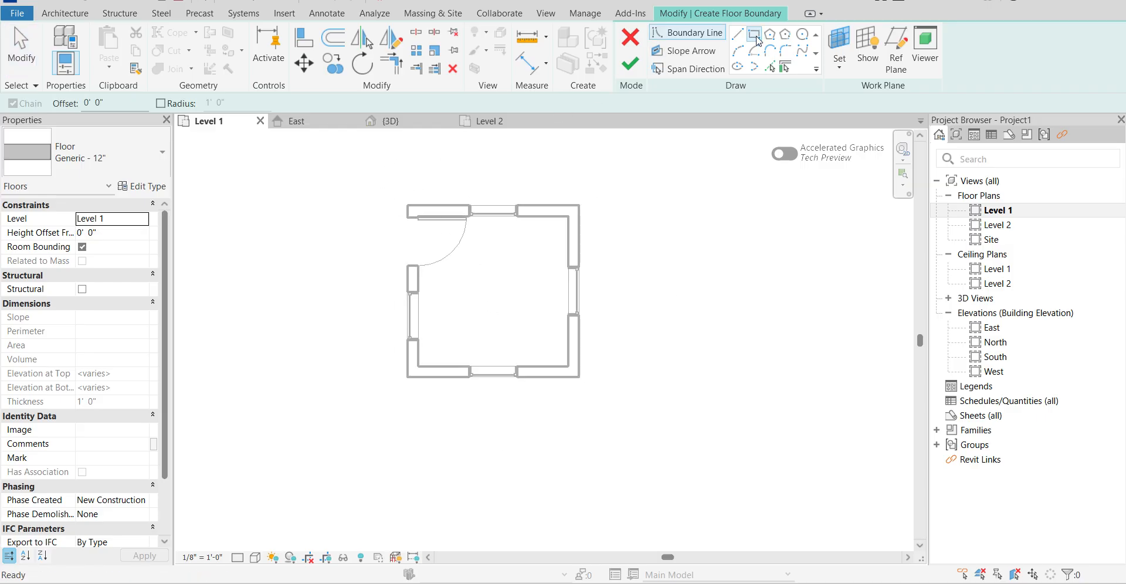
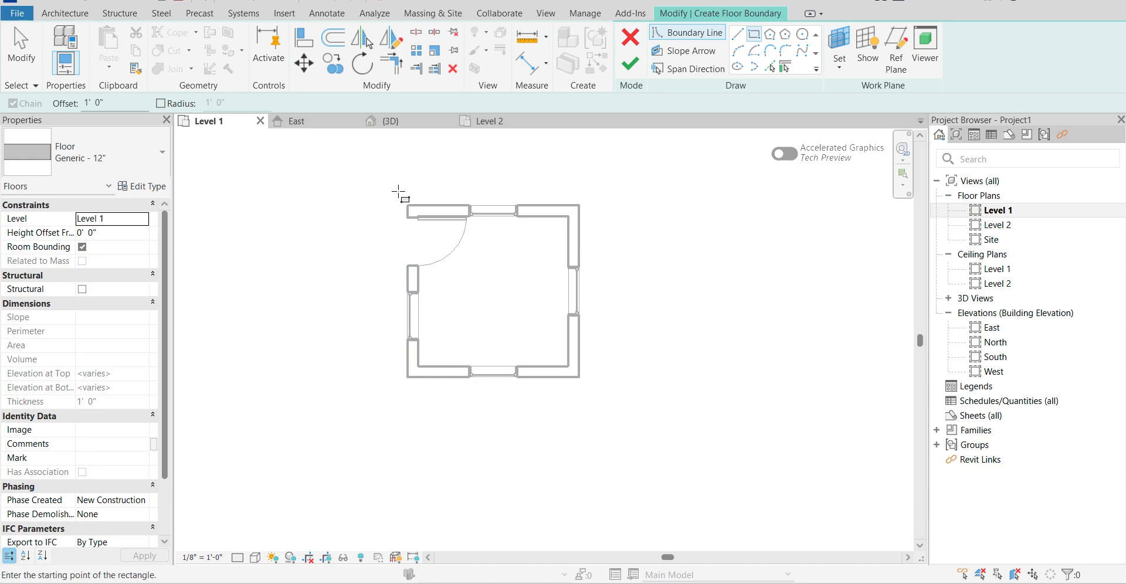
Draw the rectangular floor boundary offset 1' 0" outside the room's outer wall corners and finish the Generic - 12" floor.
scroll(406, 199, up, 5)
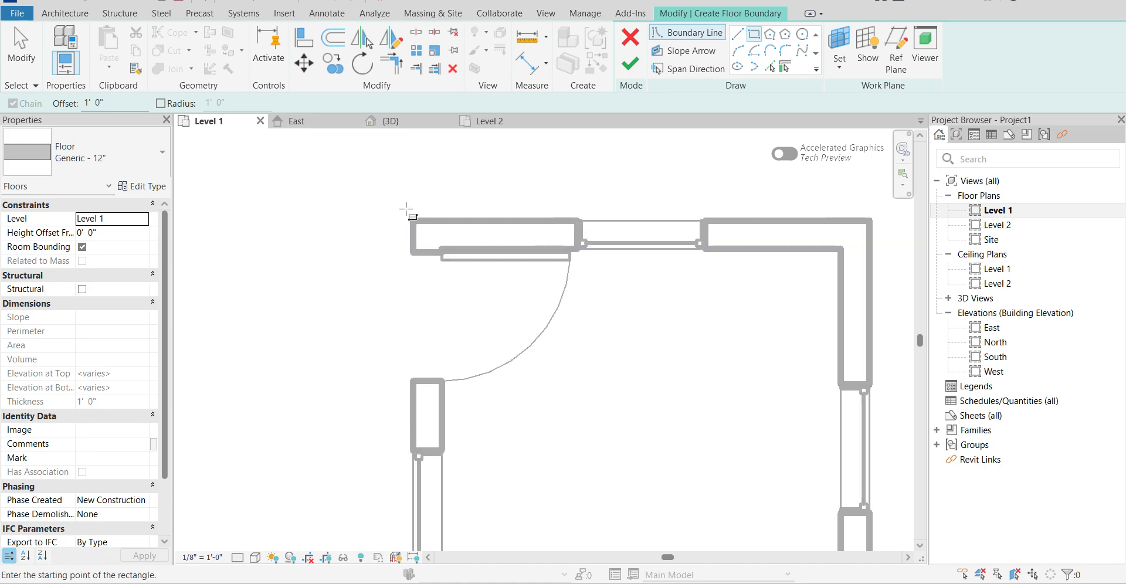
click(413, 217)
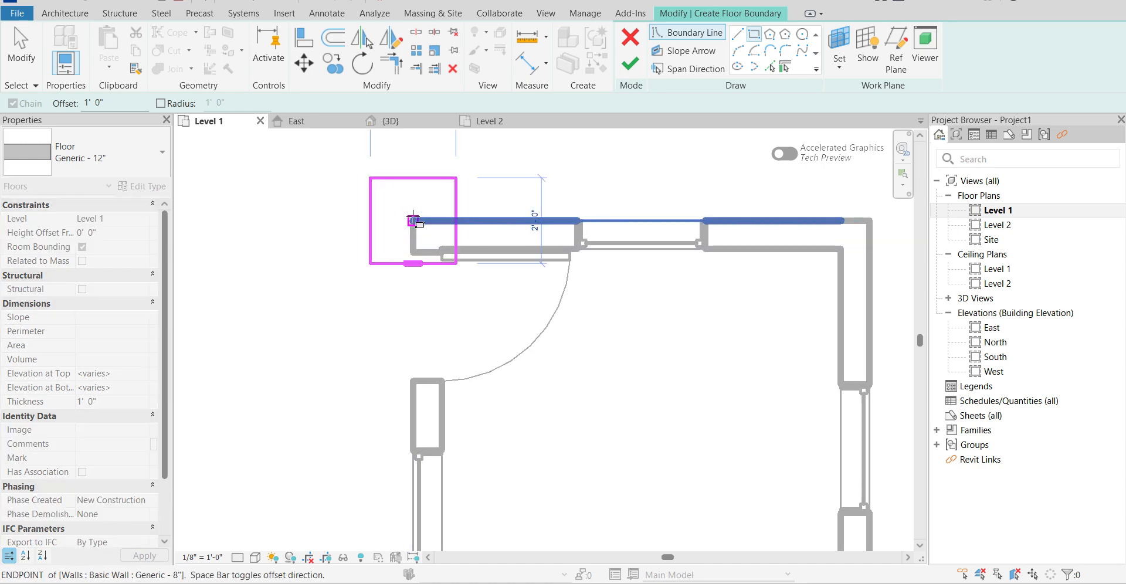
scroll(413, 220, down, 4)
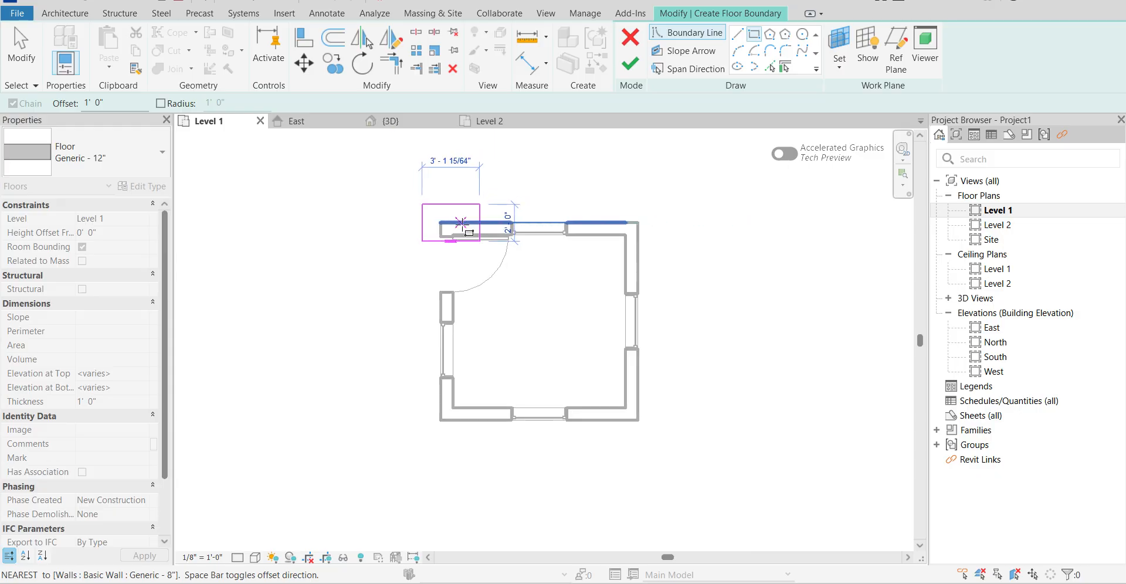
scroll(639, 420, up, 2)
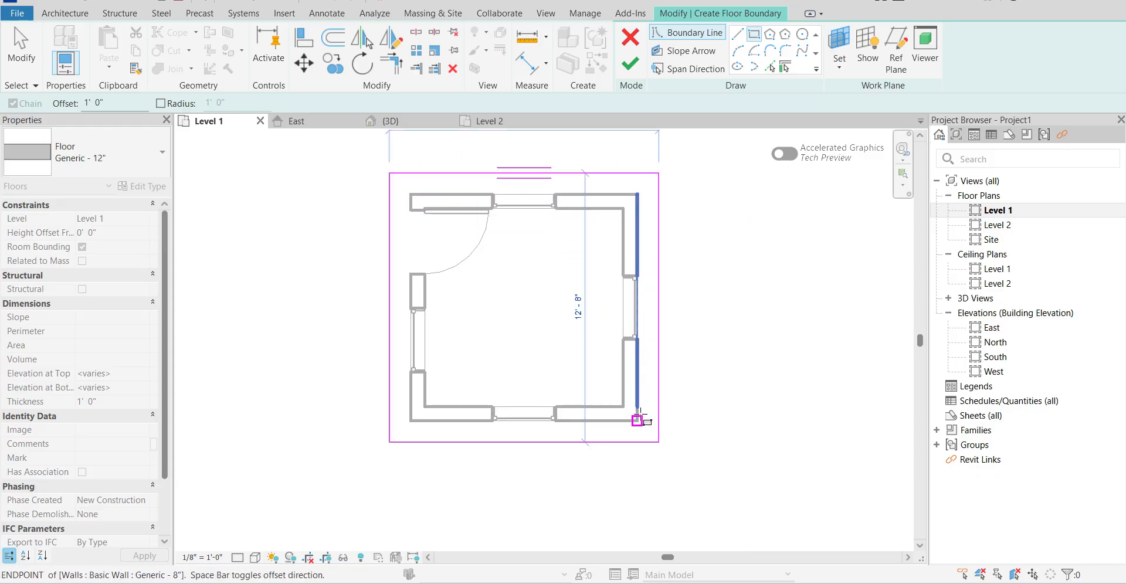
click(637, 422)
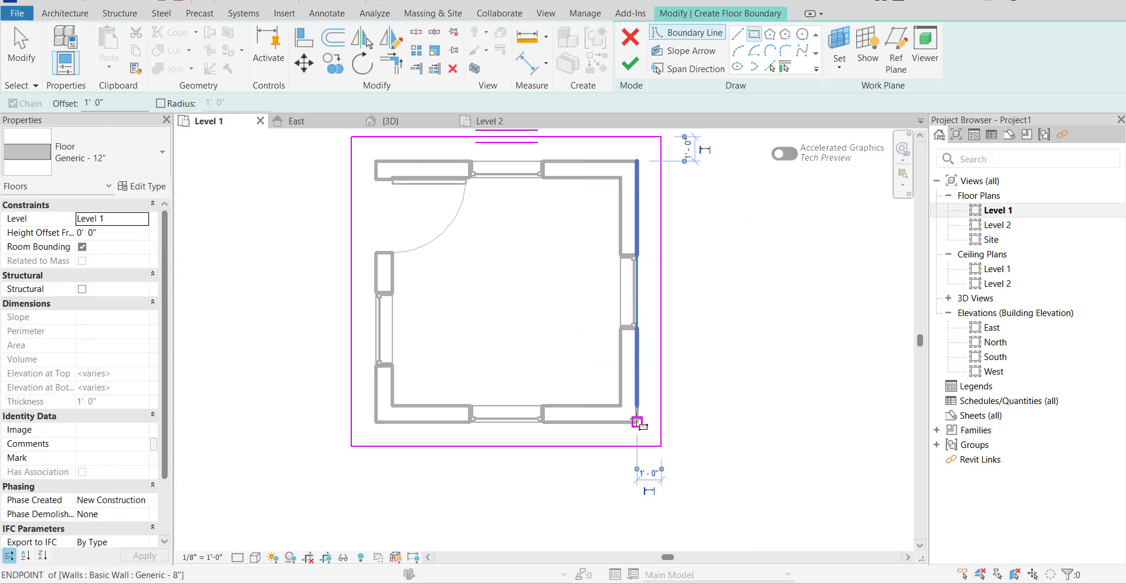
scroll(749, 307, down, 2)
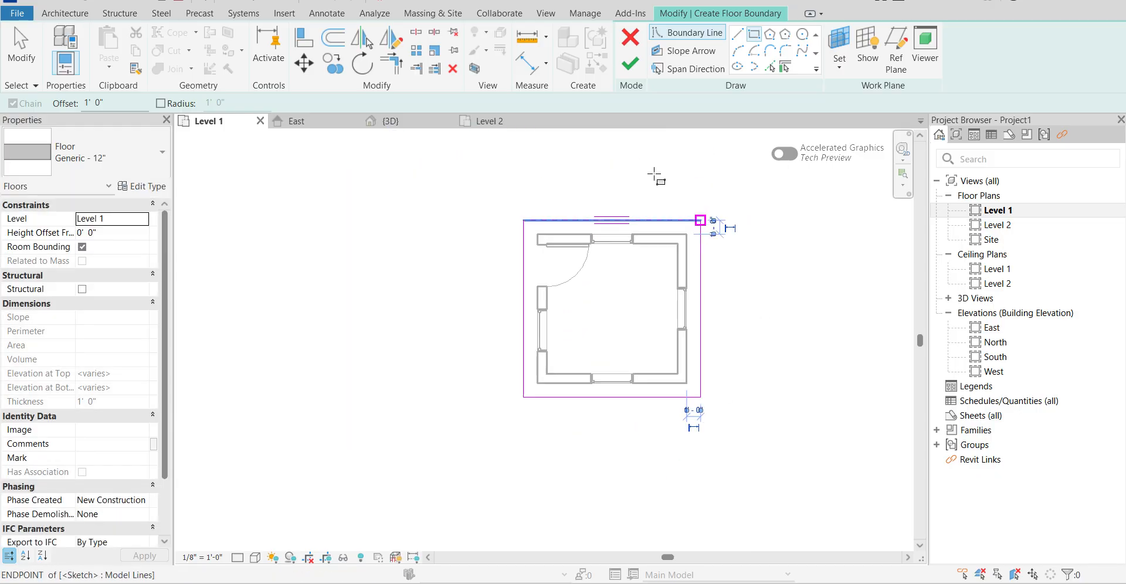
click(632, 66)
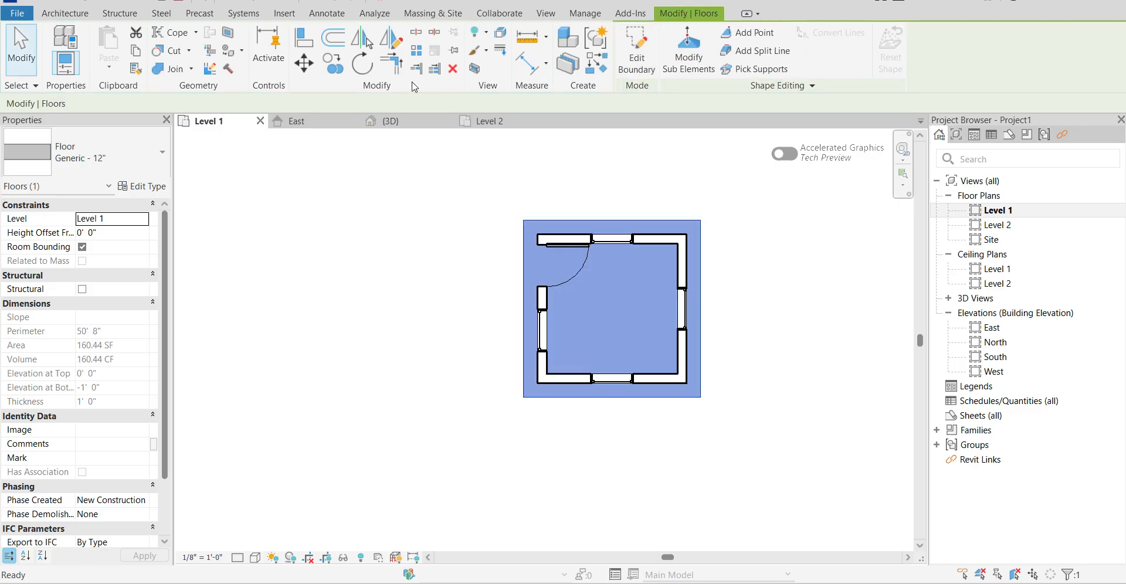
Examine the extended floor edge, the door and the window beside it in the 3D view from several sides.
click(390, 121)
click(717, 415)
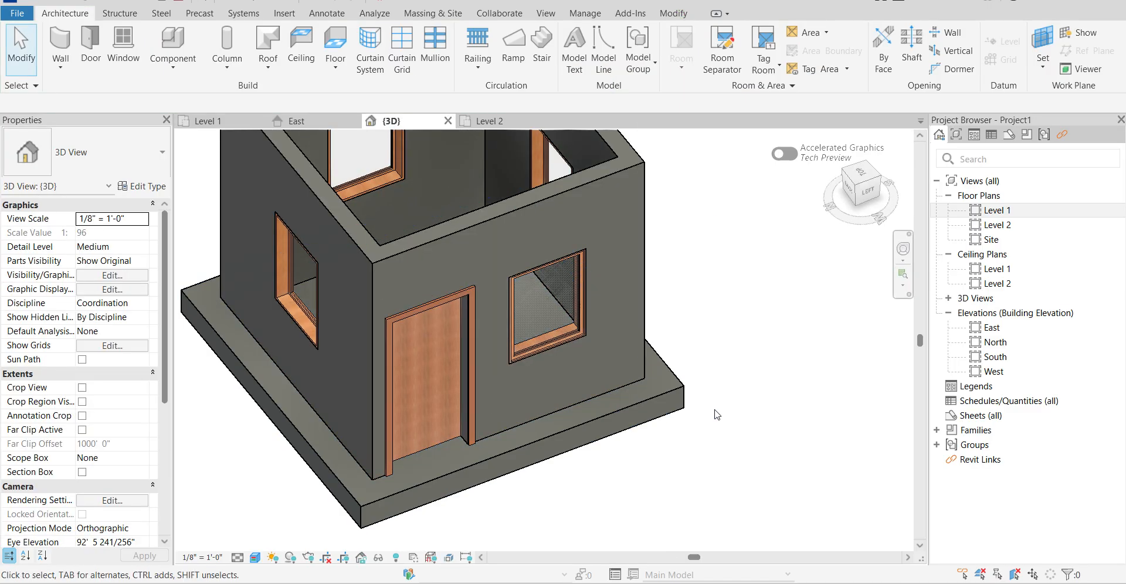
shift+middle_drag(763, 371, 425, 416)
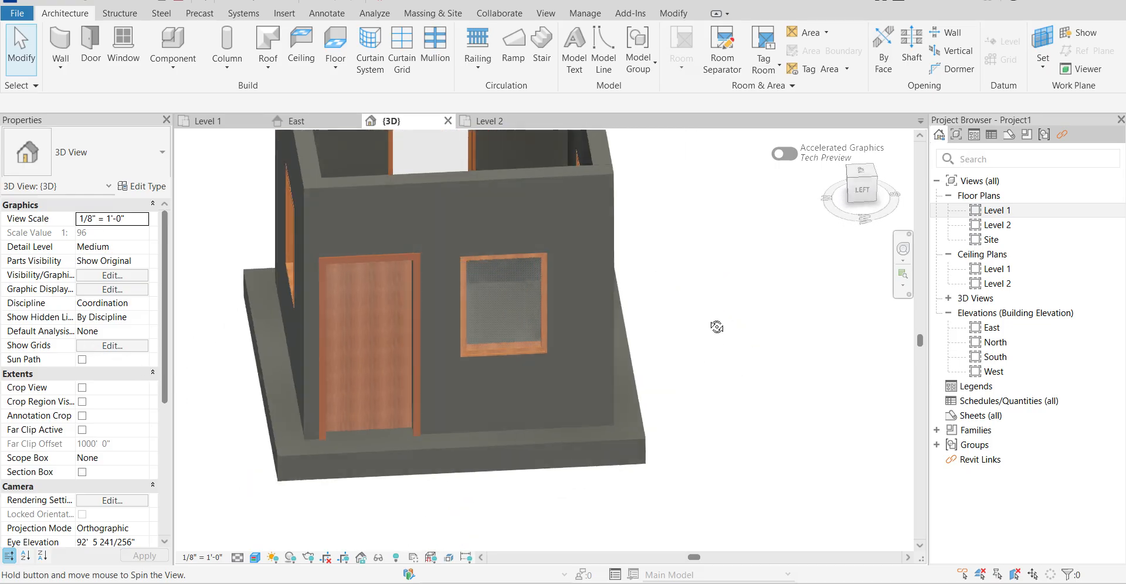
scroll(392, 388, down, 5)
scroll(457, 365, up, 5)
scroll(459, 365, down, 3)
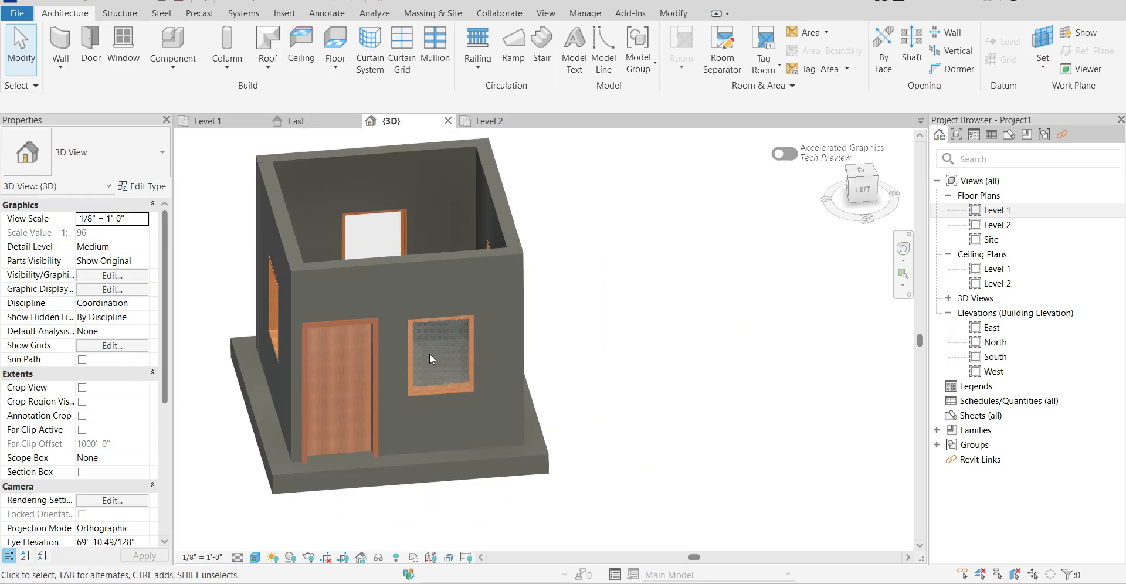
shift+middle_drag(641, 409, 784, 371)
click(475, 334)
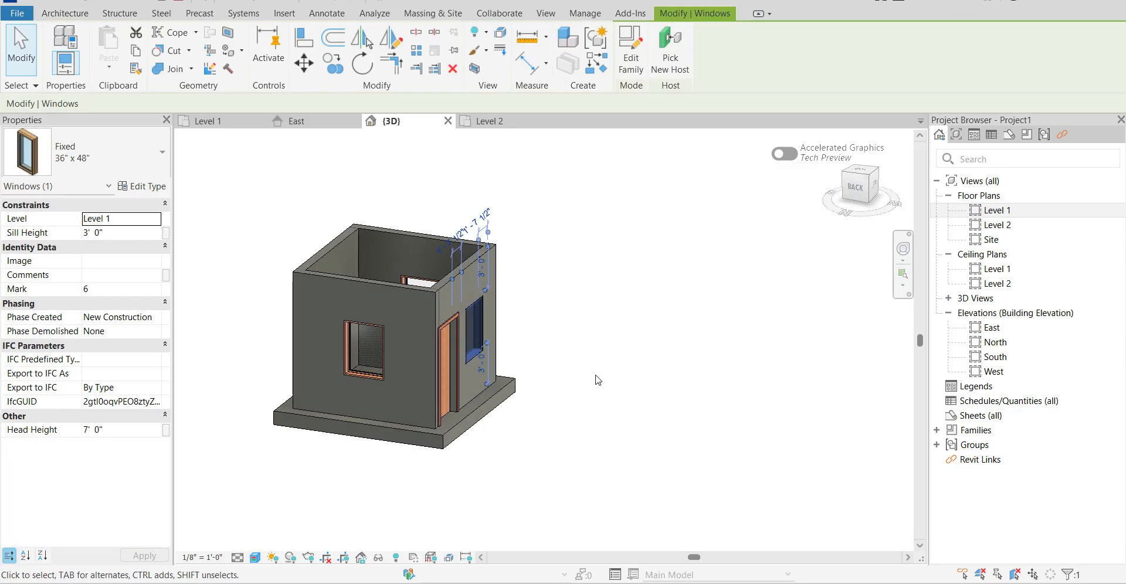
shift+middle_drag(597, 381, 452, 365)
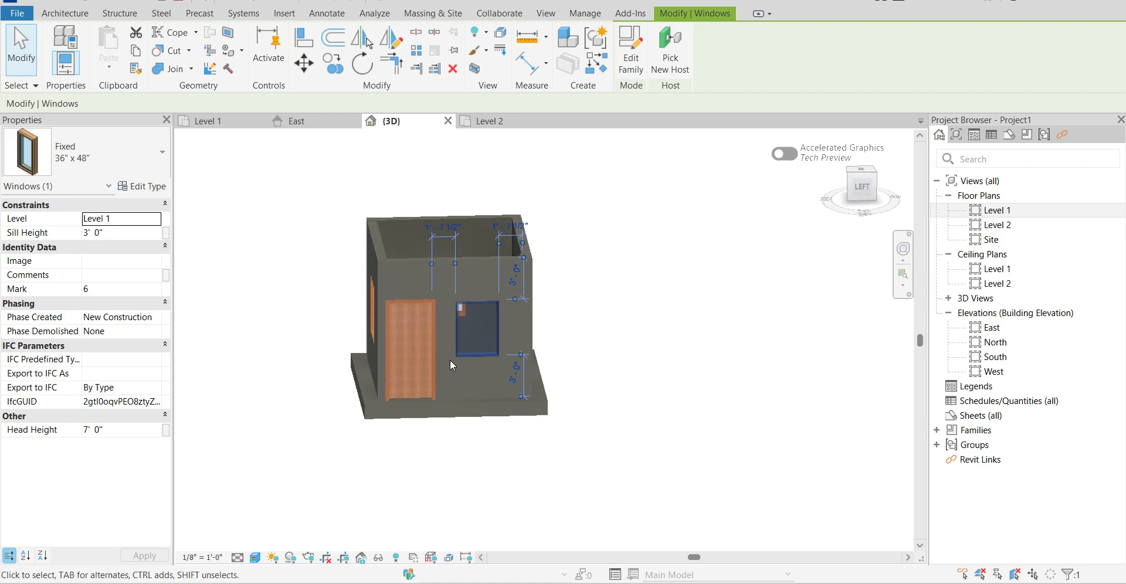
scroll(451, 365, up, 6)
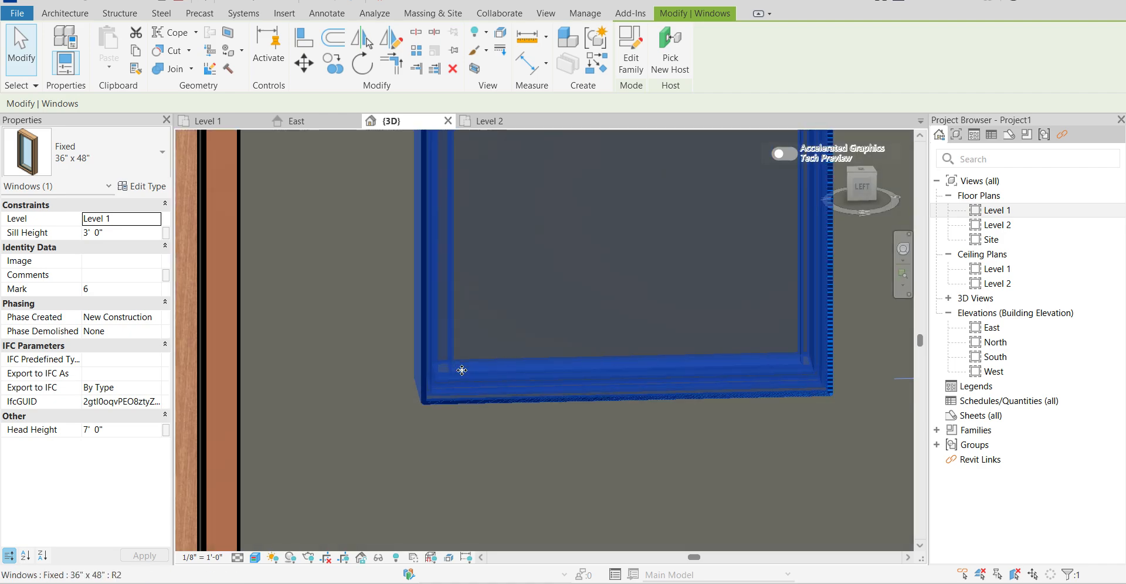
scroll(462, 370, down, 6)
key(Escape)
shift+middle_drag(732, 353, 737, 415)
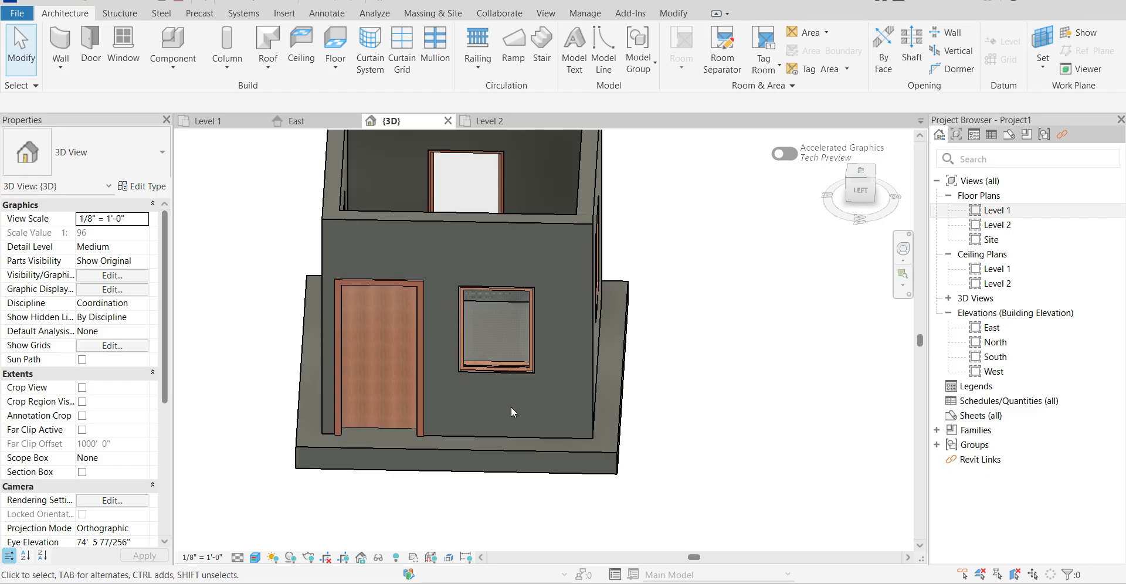
Examine the whole room from above and near eye level in the 3D view.
scroll(466, 381, down, 3)
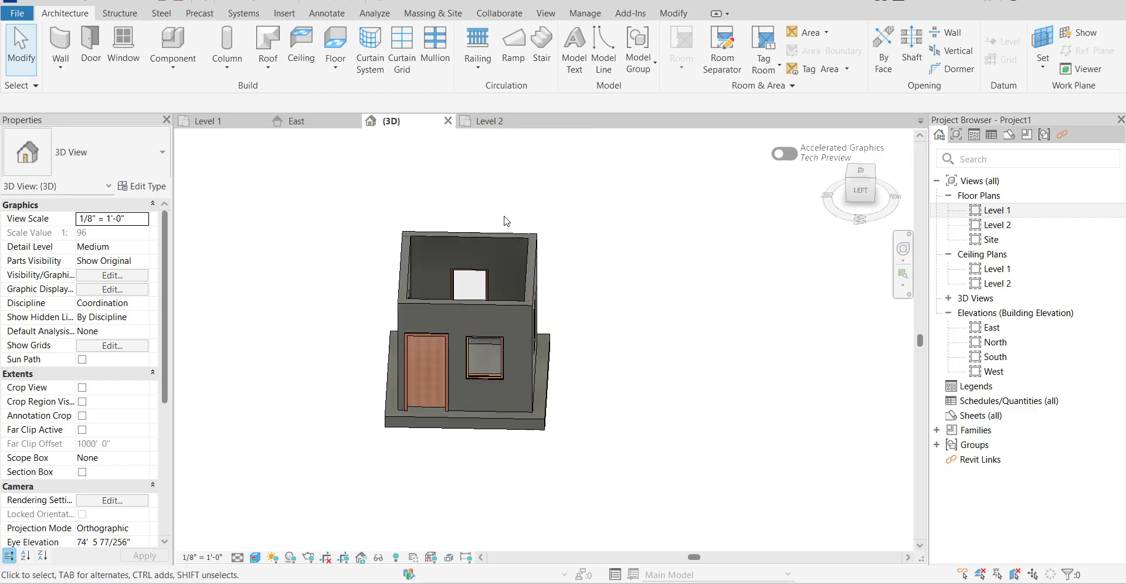
scroll(555, 330, up, 6)
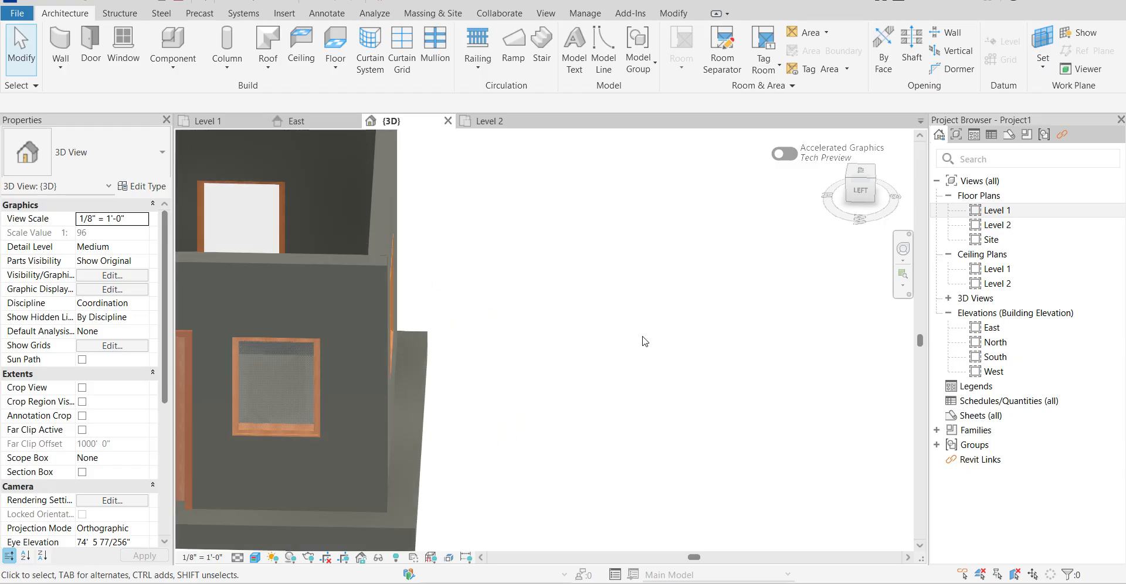
scroll(443, 169, down, 5)
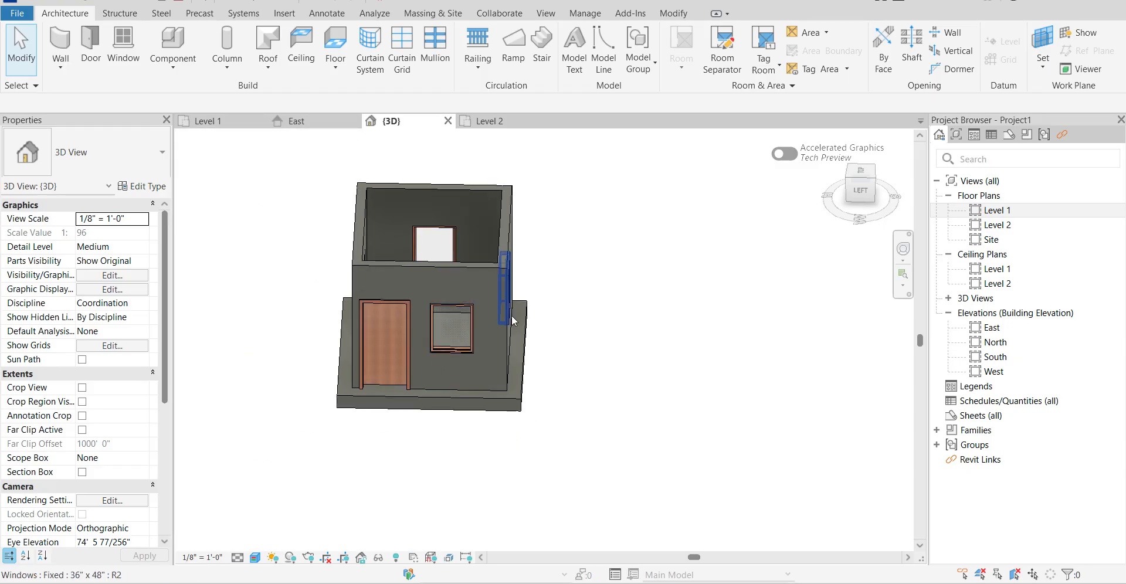
shift+middle_drag(654, 343, 548, 428)
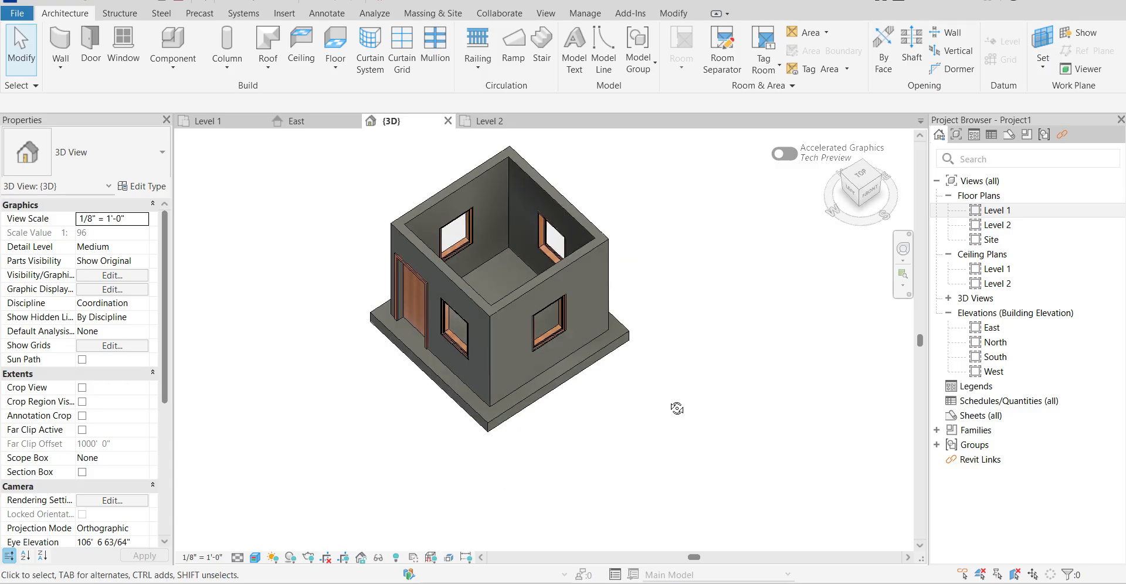
shift+middle_drag(677, 409, 695, 280)
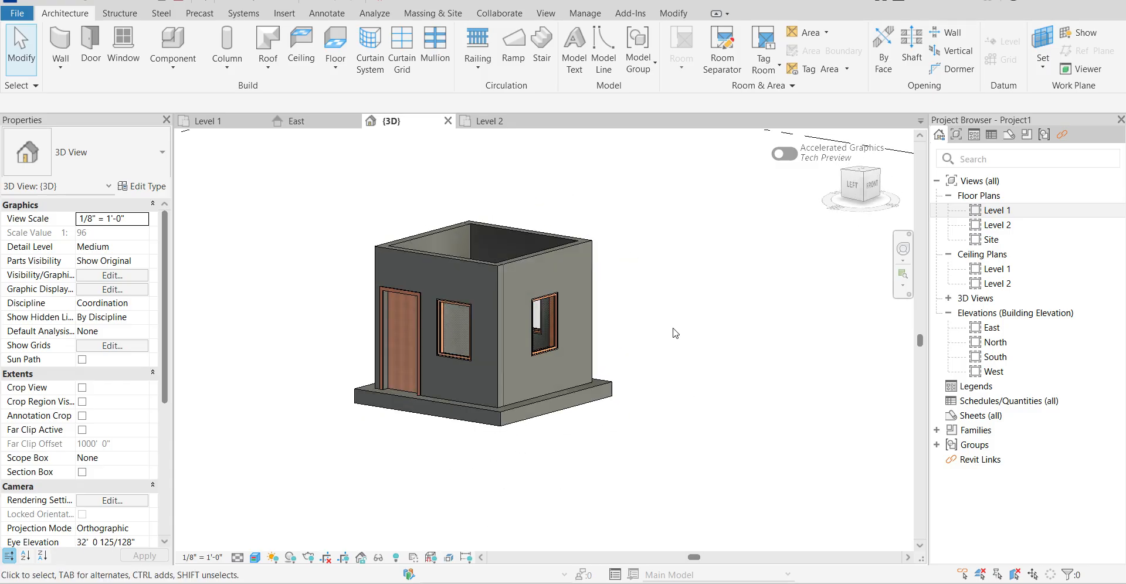
scroll(675, 333, down, 3)
shift+middle_drag(690, 351, 748, 378)
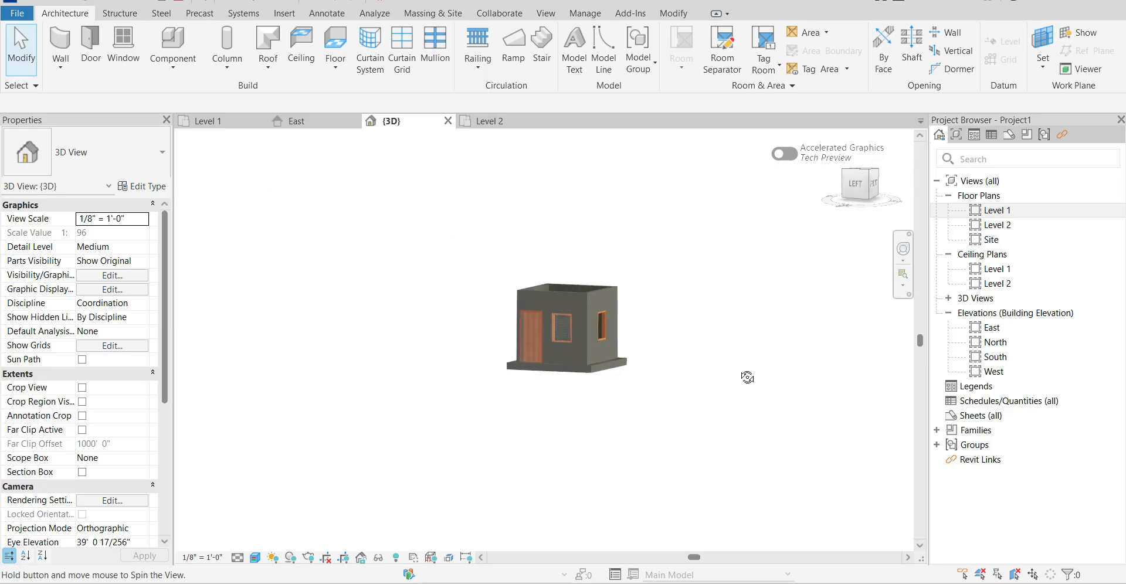
Draw a freestanding Generic - 8" wall about 16' long, running north-south with 20' unconnected height, east of the room in the Level 1 plan.
click(490, 120)
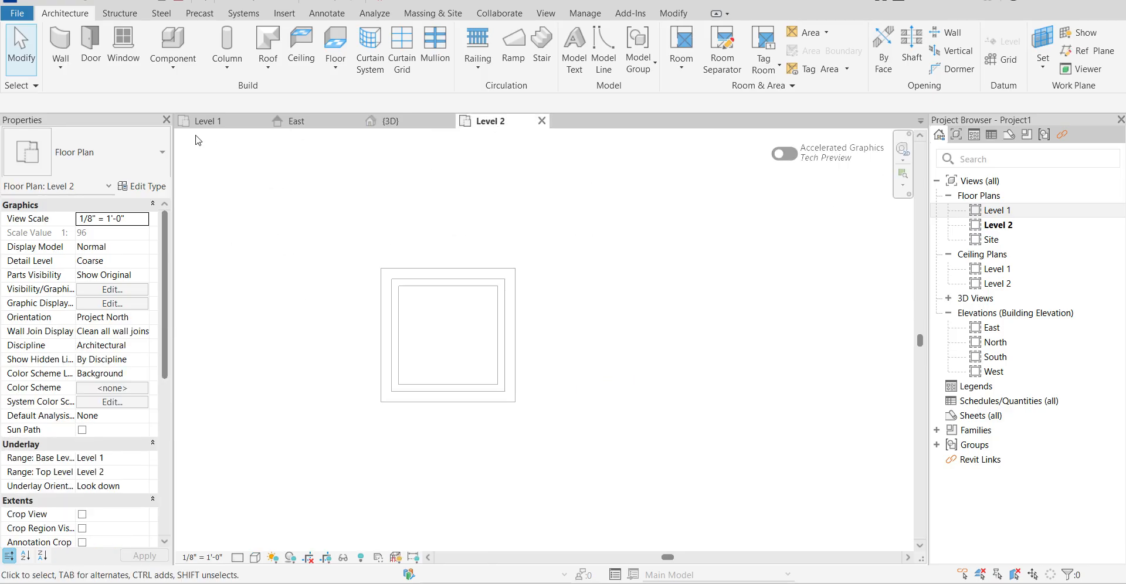
click(206, 121)
scroll(331, 238, down, 3)
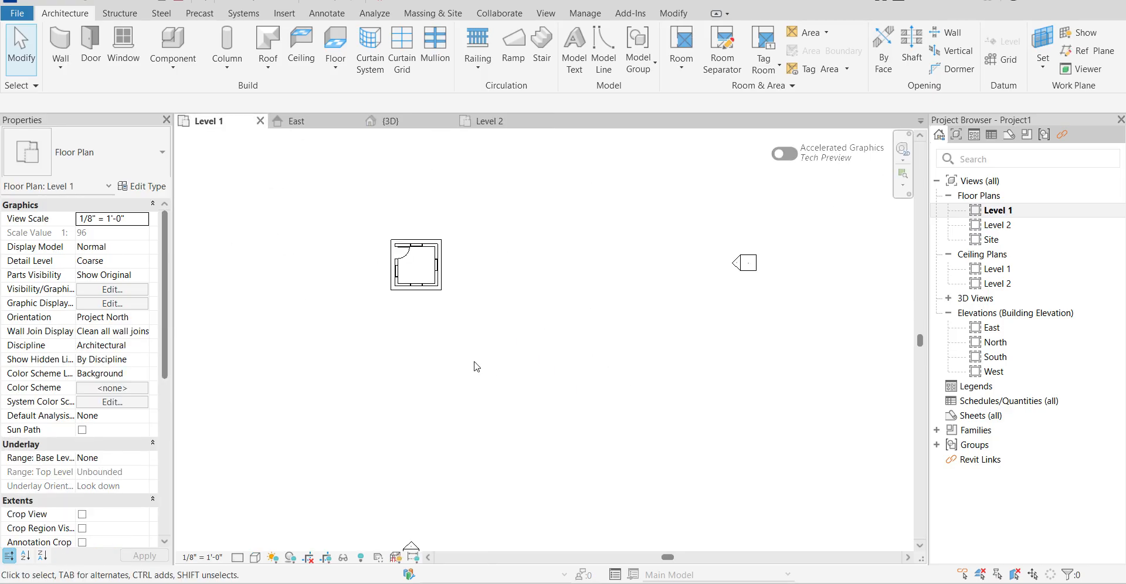
middle_drag(477, 367, 508, 376)
scroll(638, 296, down, 2)
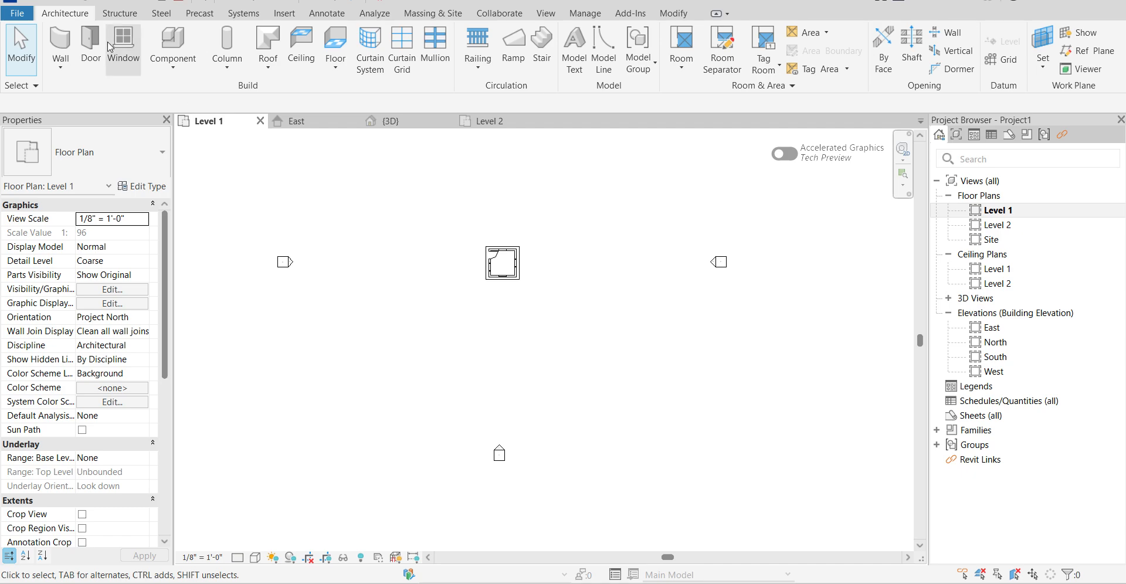
click(63, 46)
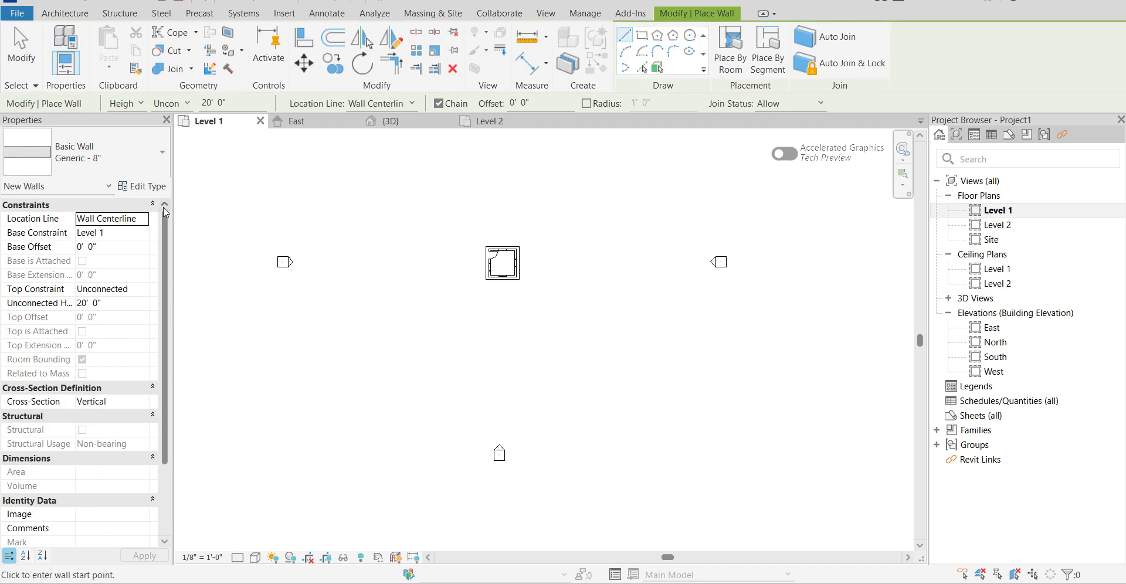
click(652, 251)
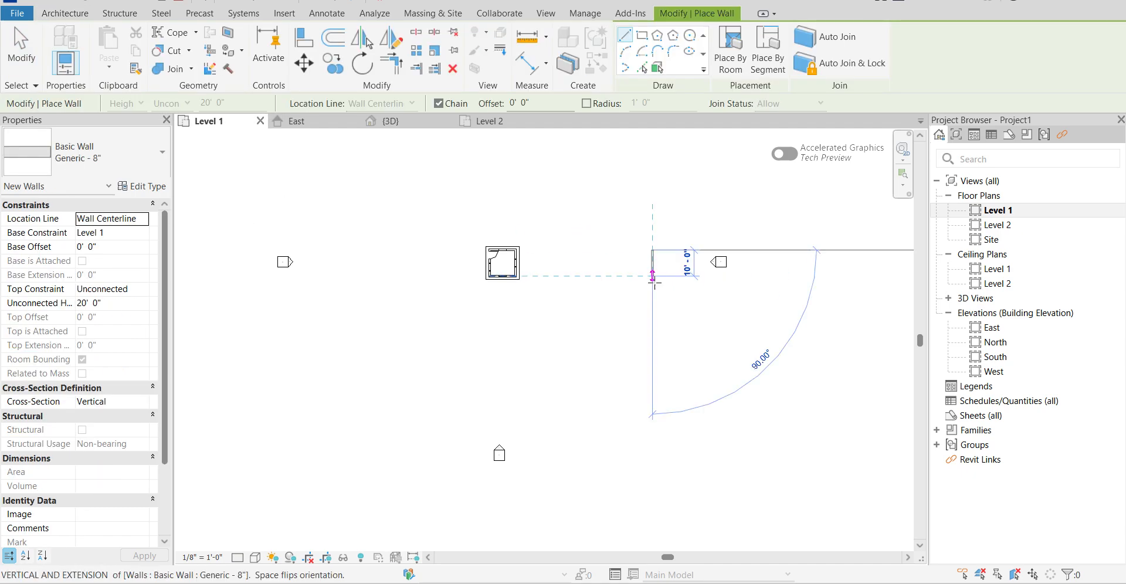
click(652, 292)
key(Escape)
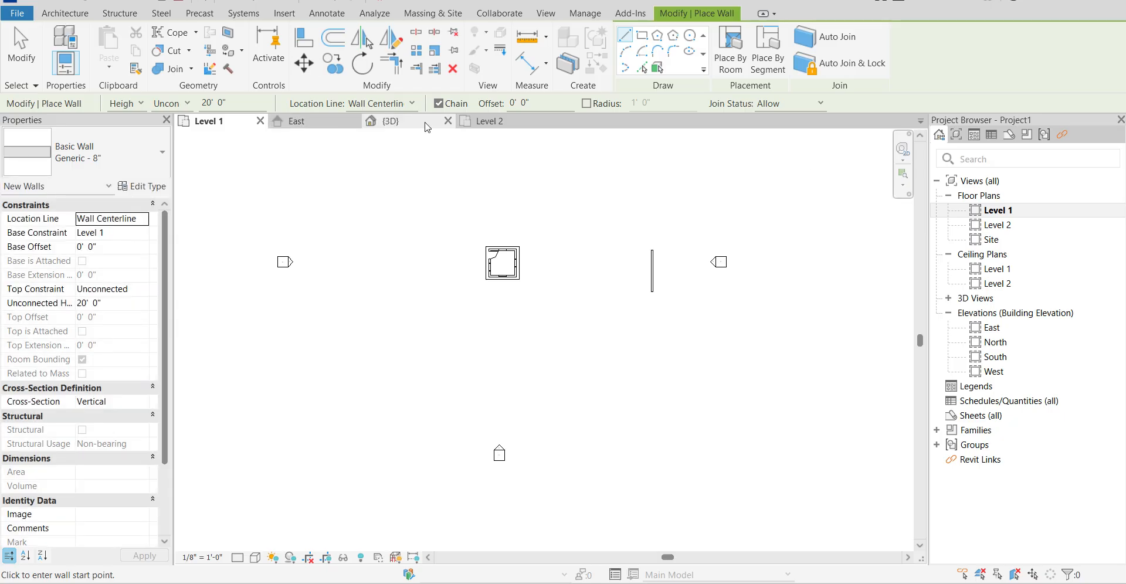
Set the freestanding wall's top constraint to Up to level: Level 2 in the 3D view.
click(420, 120)
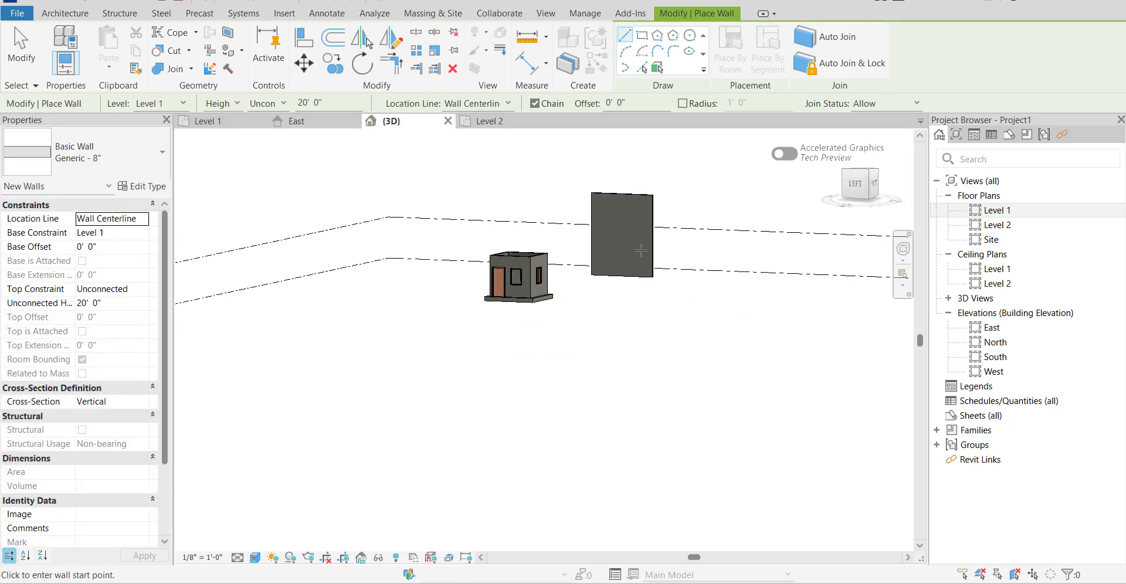
shift+middle_drag(568, 337, 411, 370)
key(Escape)
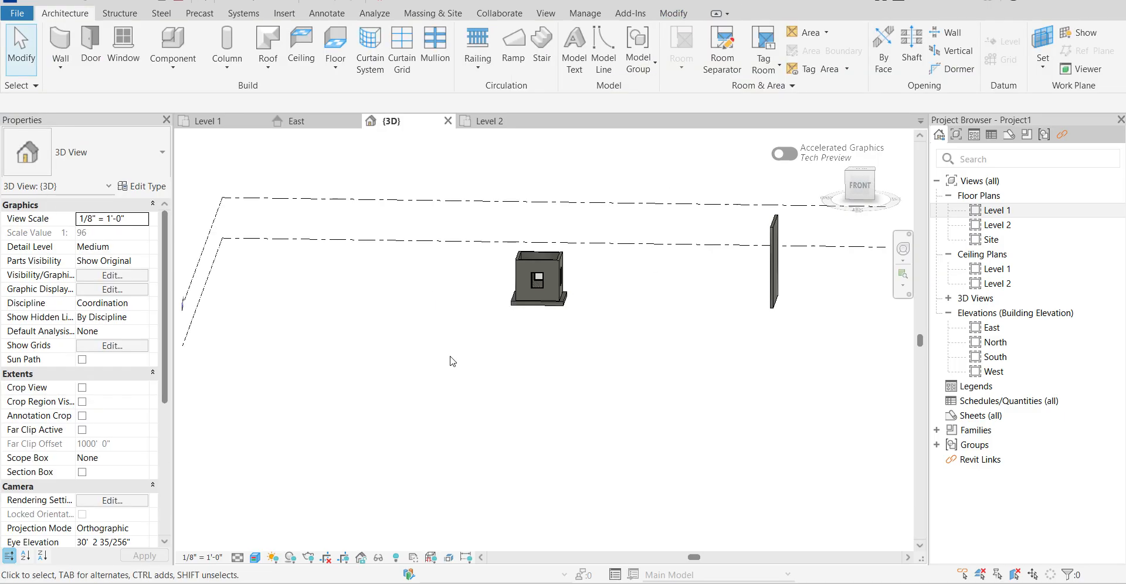
click(775, 266)
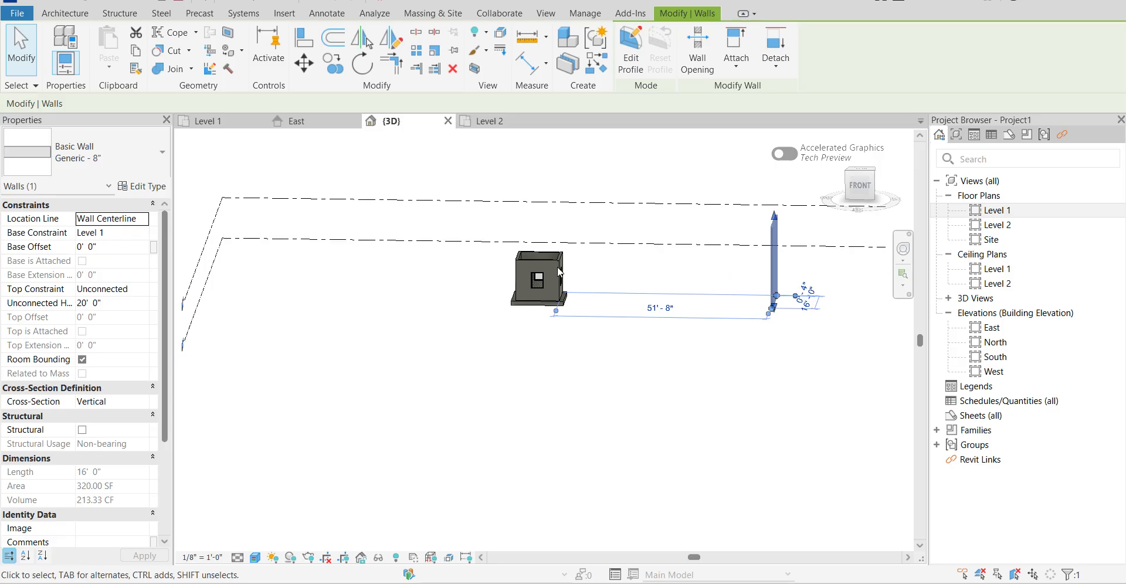
click(130, 232)
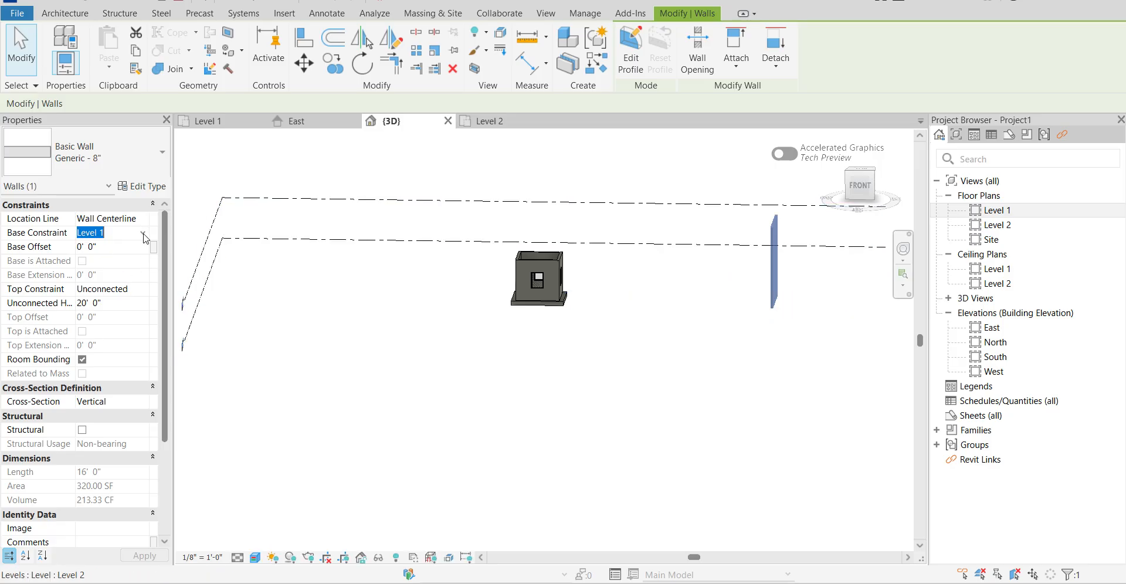
click(144, 293)
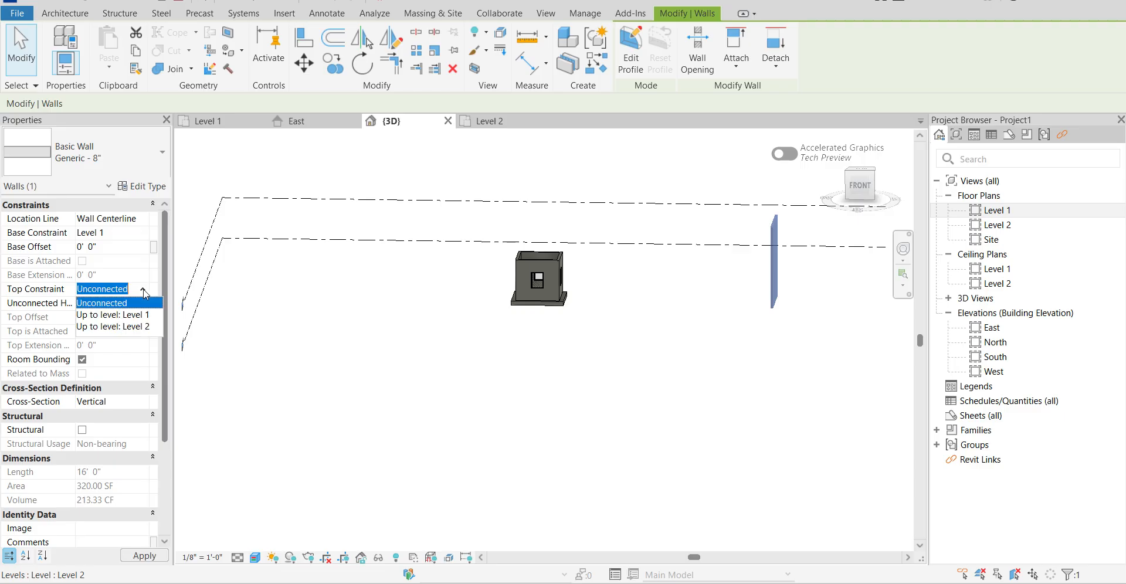
click(135, 330)
click(567, 360)
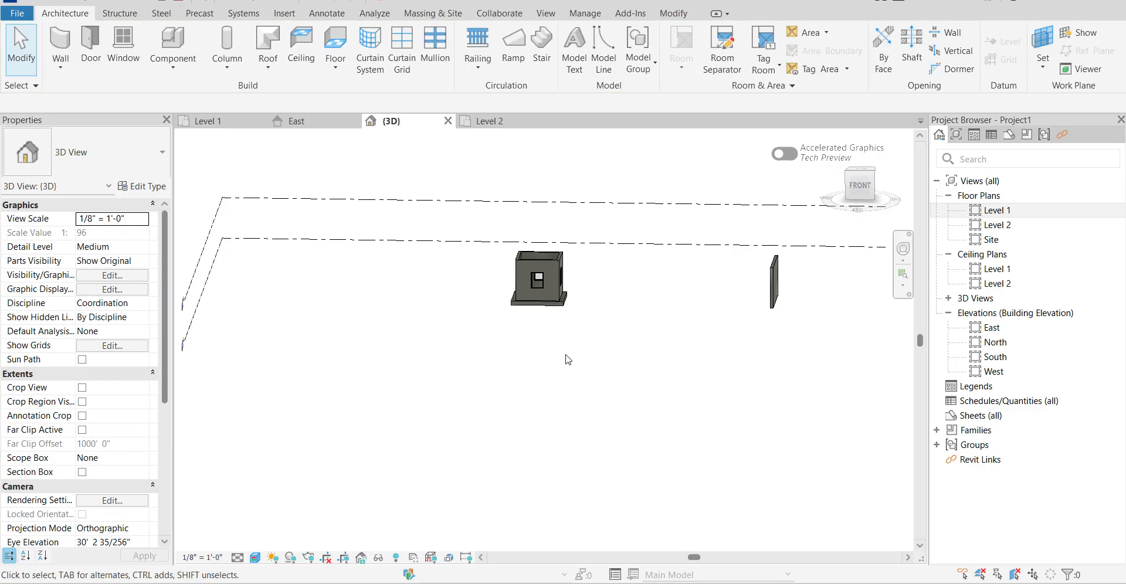
Compare the freestanding wall's height with the room's walls in the 3D view.
shift+middle_drag(648, 366, 530, 314)
shift+middle_drag(581, 268, 444, 277)
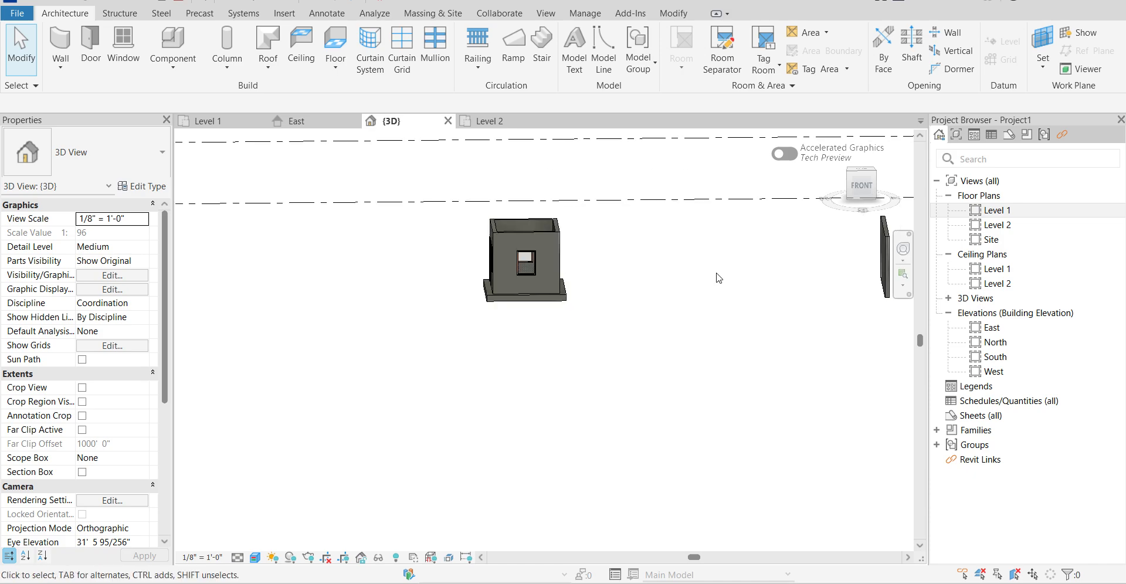
middle_drag(735, 268, 684, 273)
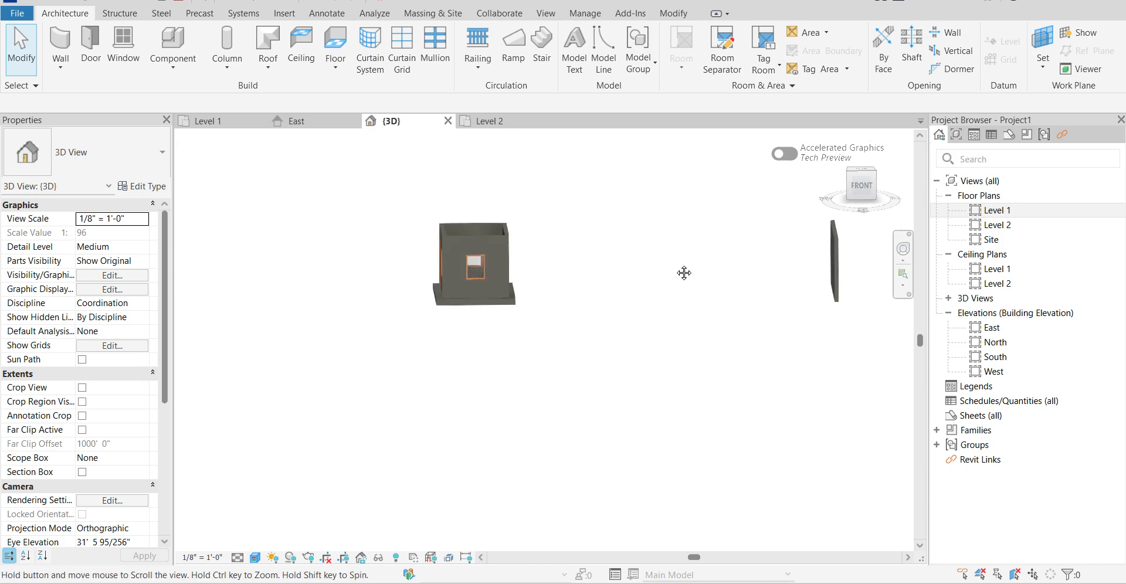
scroll(546, 260, up, 2)
scroll(545, 279, down, 2)
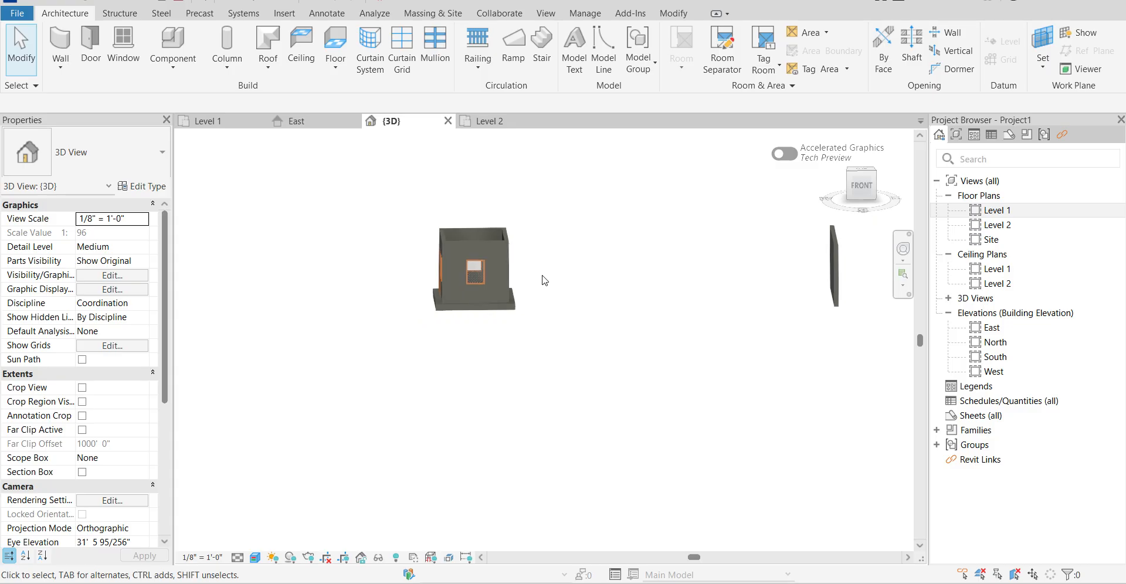
Inspect the room's front window and the freestanding wall's constraints from near eye level in the 3D view.
click(484, 283)
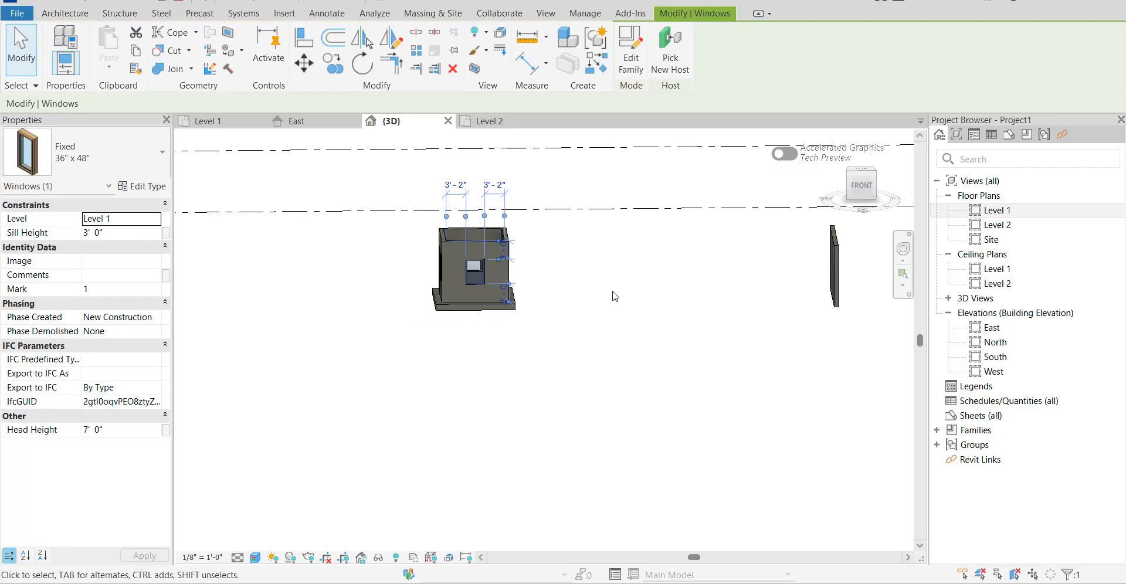
click(614, 296)
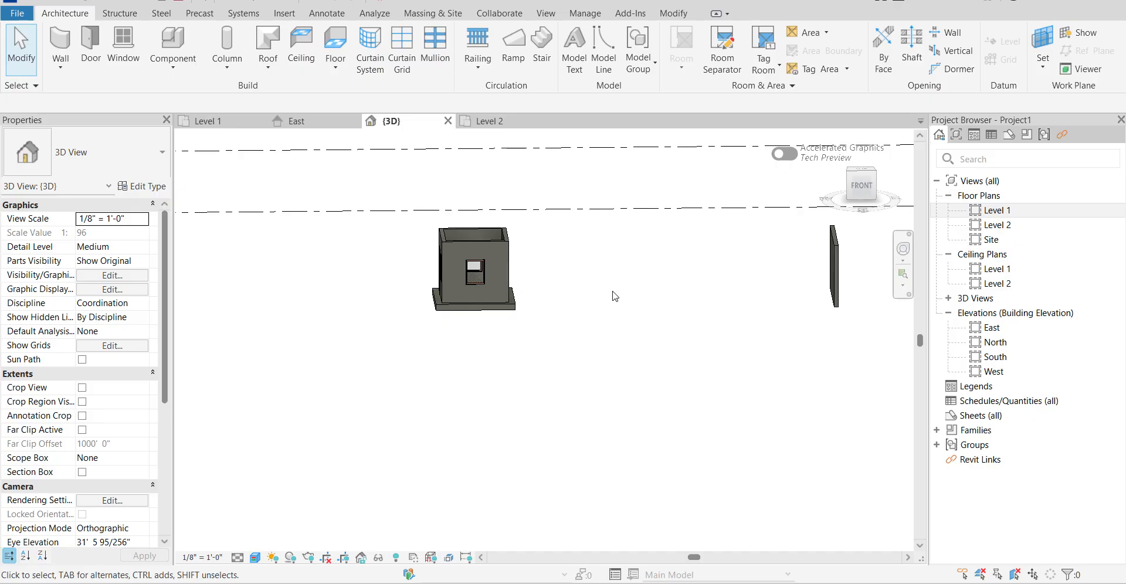
mouse_move(614, 297)
shift+middle_down()
mouse_move(455, 341)
mouse_move(249, 304)
mouse_move(299, 317)
mouse_move(634, 299)
shift+middle_up()
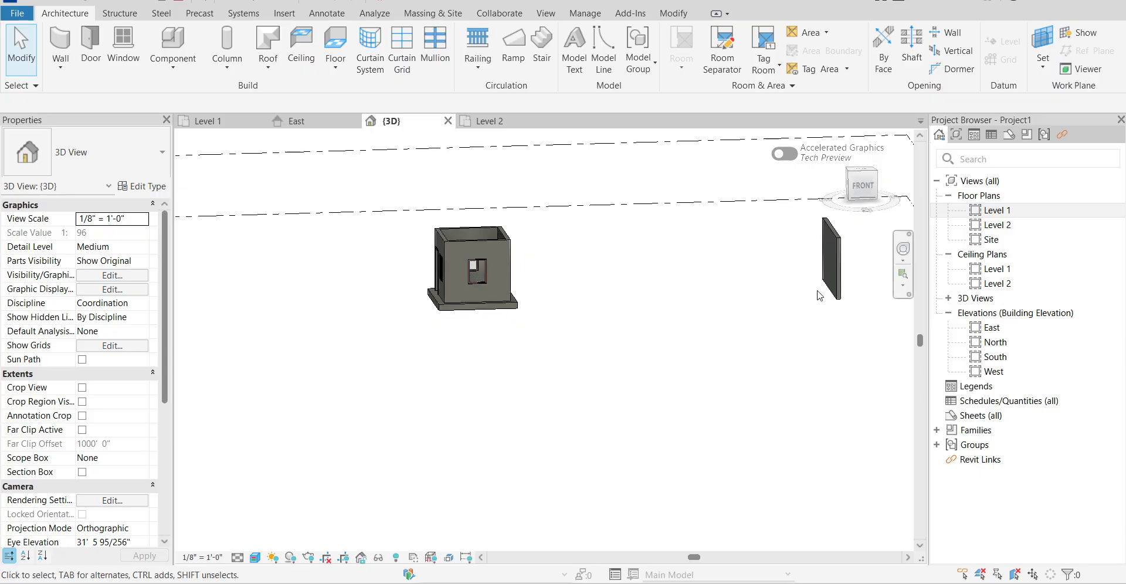
click(843, 285)
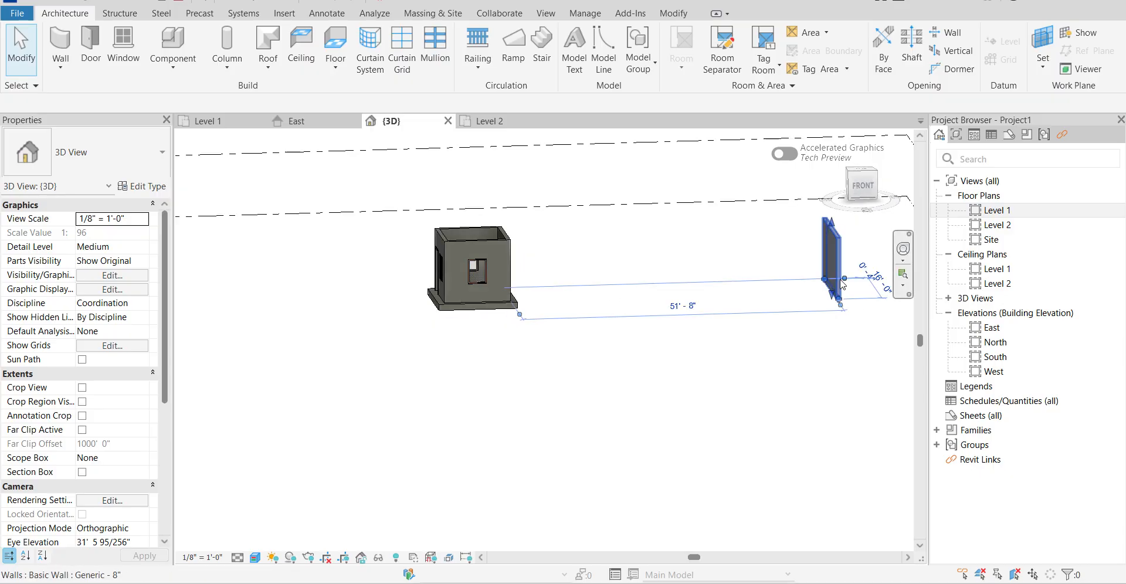
click(636, 371)
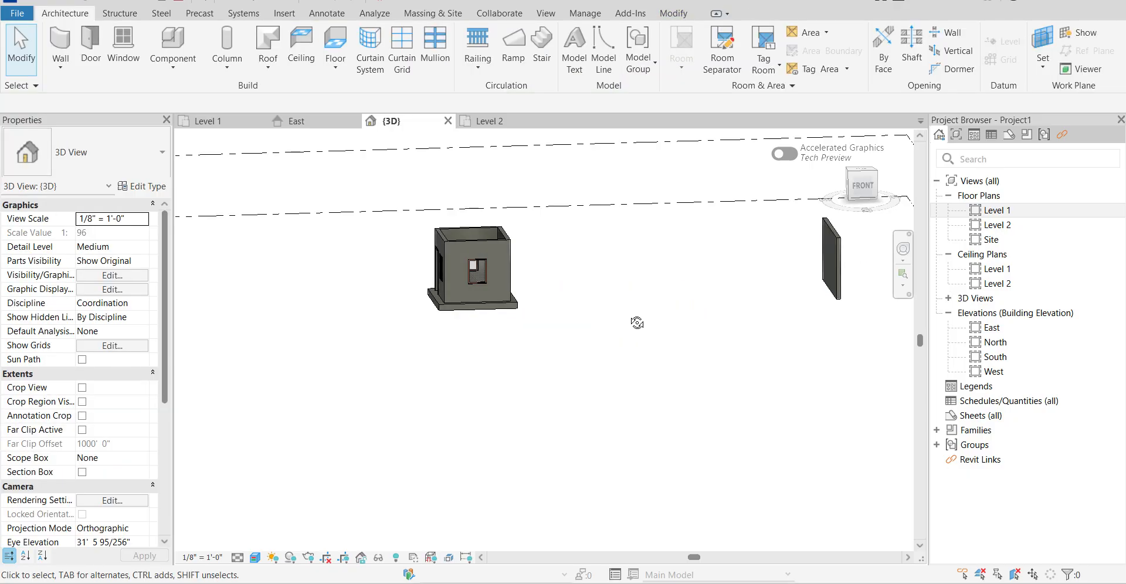
shift+middle_drag(637, 322, 600, 326)
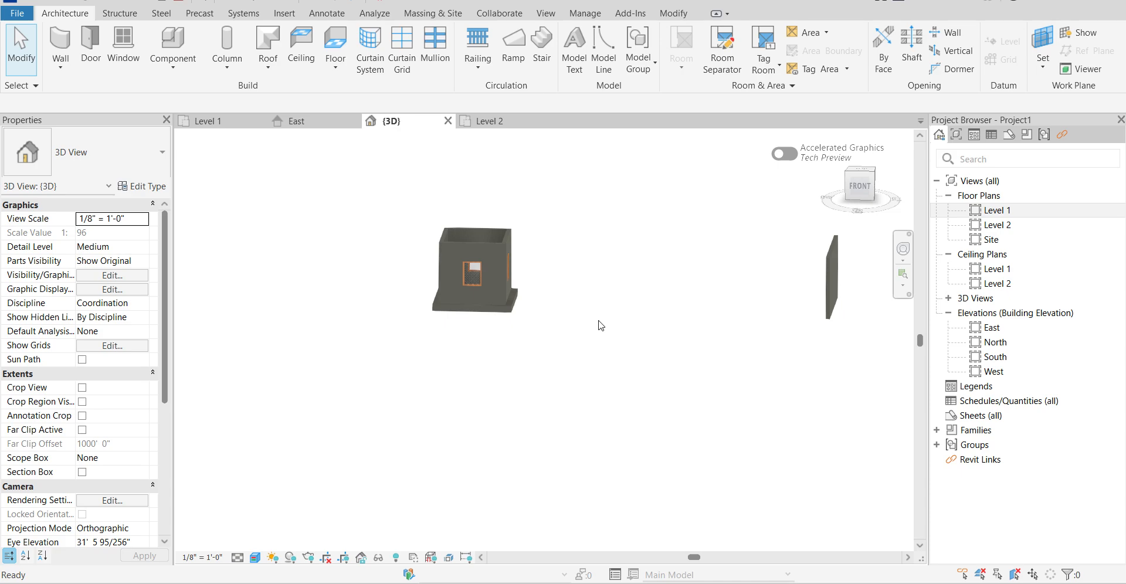
shift+middle_drag(515, 361, 547, 405)
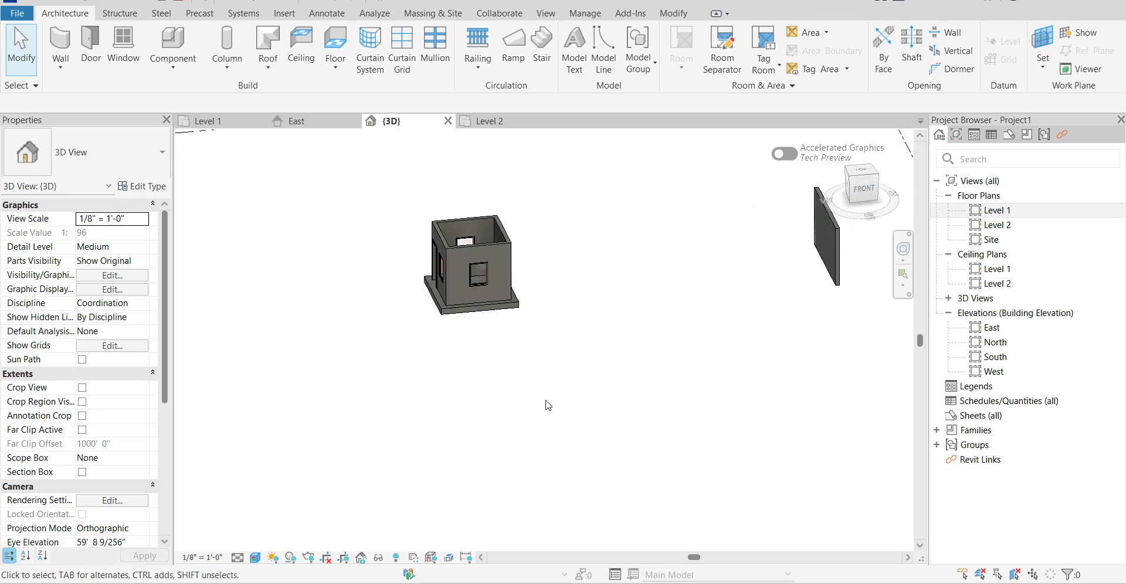
Inspect the rear wall's 36" x 48" window from the front and back of the room.
scroll(467, 244, up, 1)
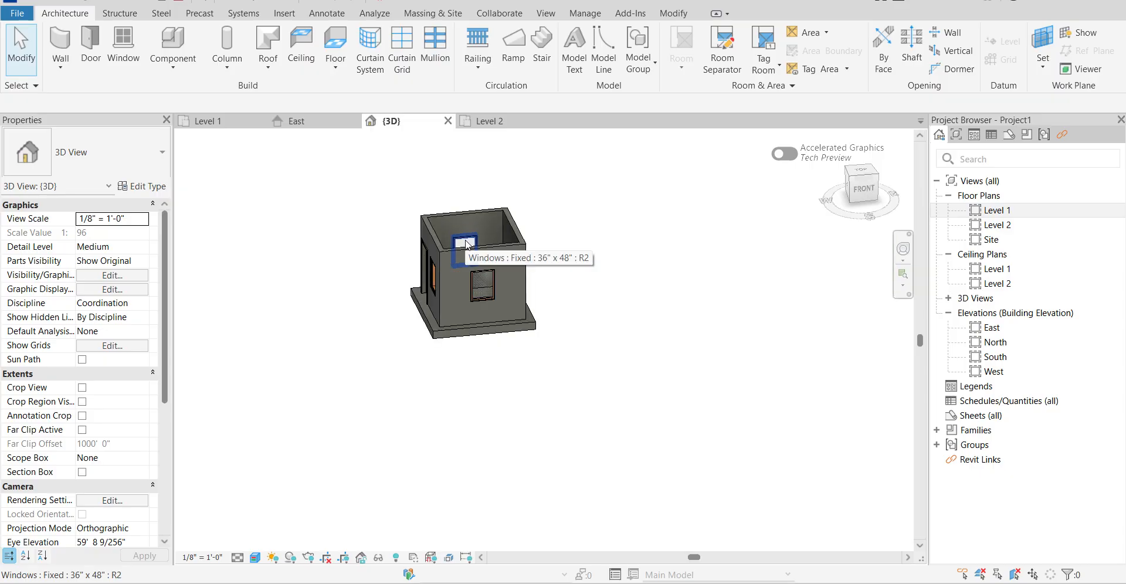
click(469, 244)
scroll(672, 327, down, 2)
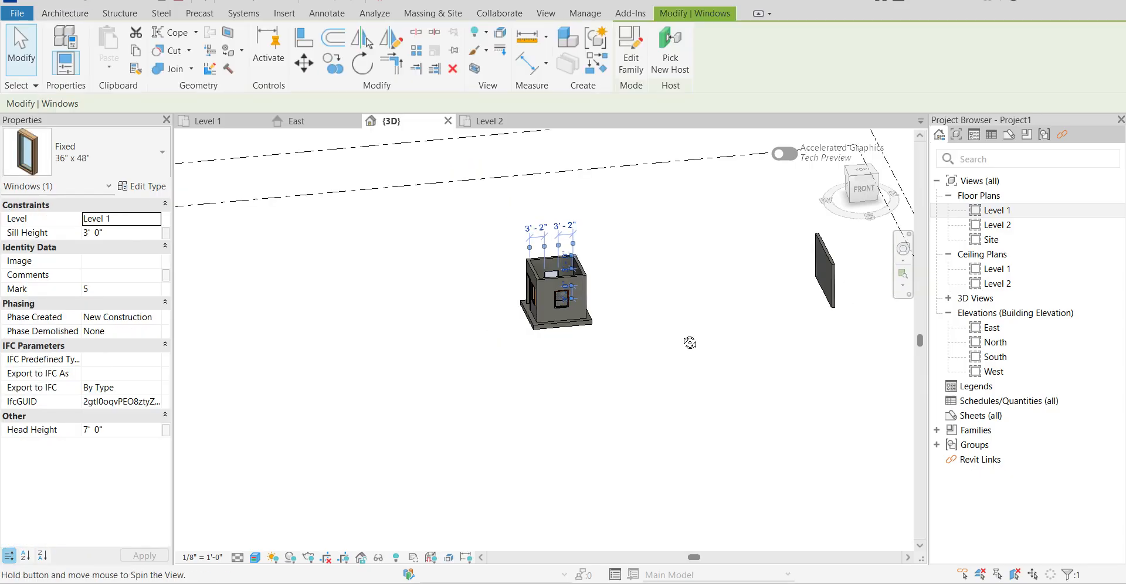
shift+middle_drag(690, 343, 301, 327)
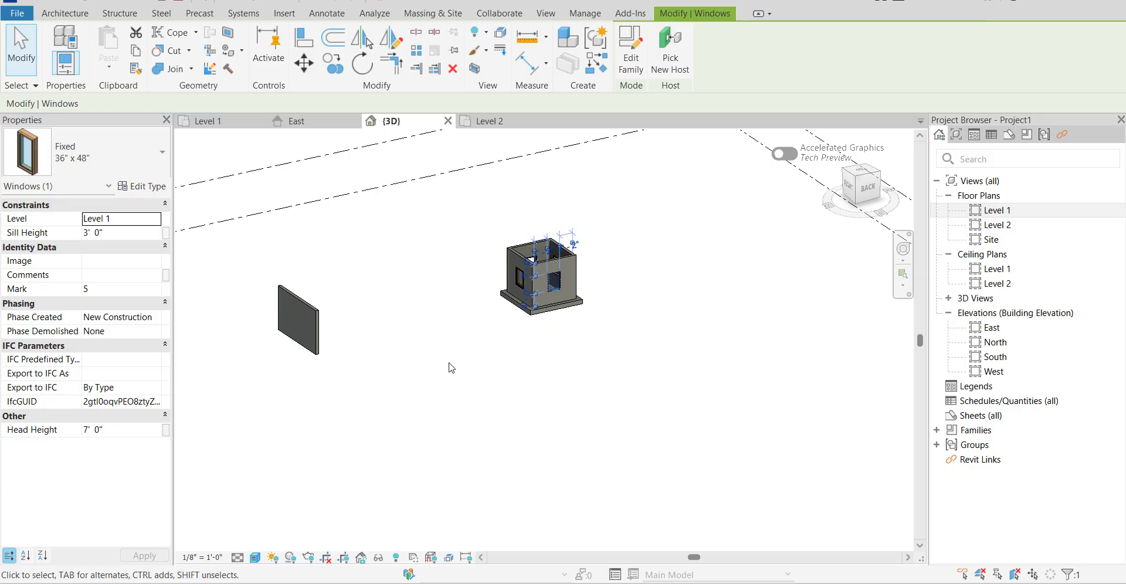
shift+middle_drag(423, 351, 763, 347)
key(Escape)
Examine the freestanding wall's and the room floor's properties while viewing them from different angles.
click(812, 318)
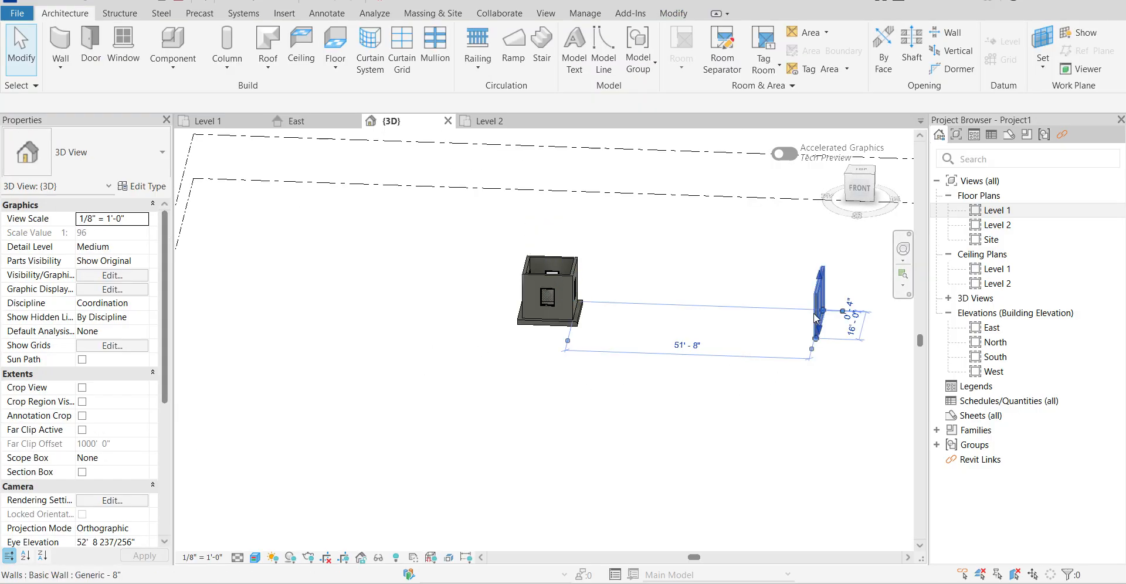
shift+middle_drag(657, 370, 802, 318)
shift+middle_drag(484, 417, 559, 392)
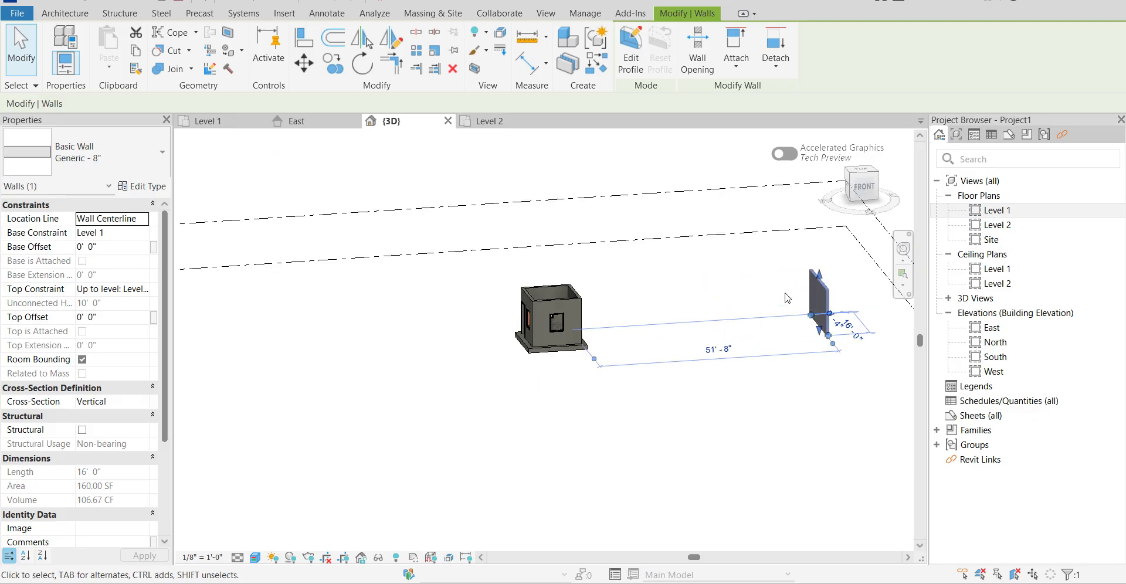
shift+middle_drag(697, 406, 667, 396)
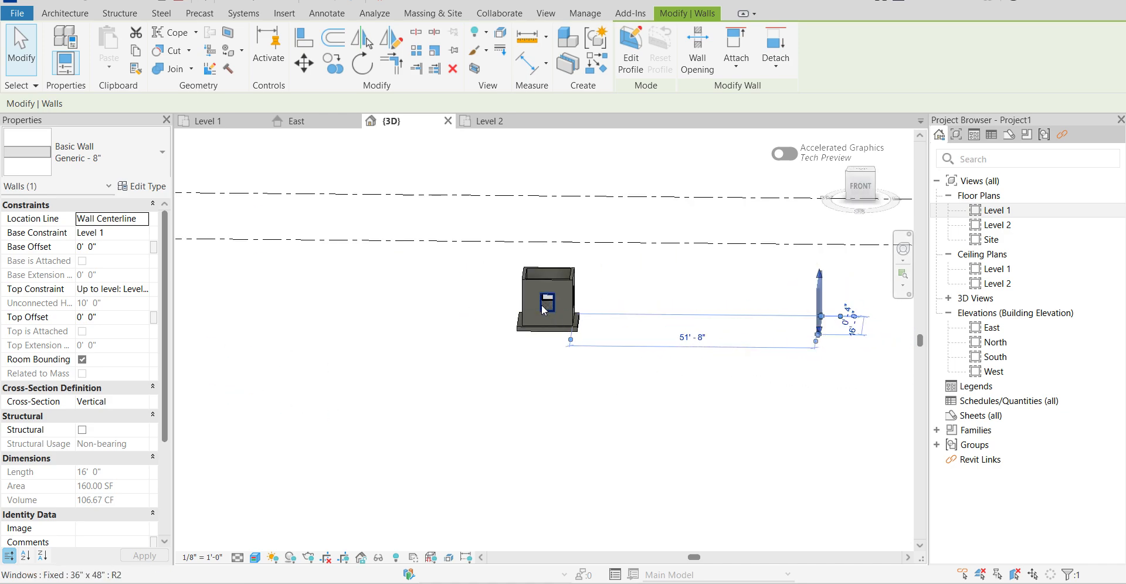
click(561, 336)
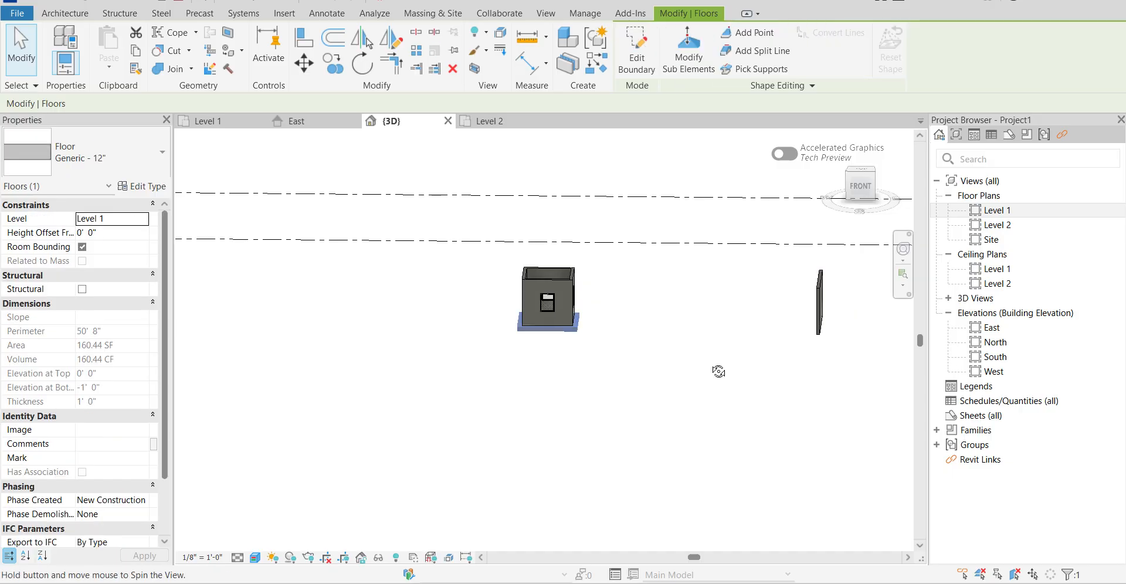
shift+middle_drag(718, 371, 800, 315)
click(616, 317)
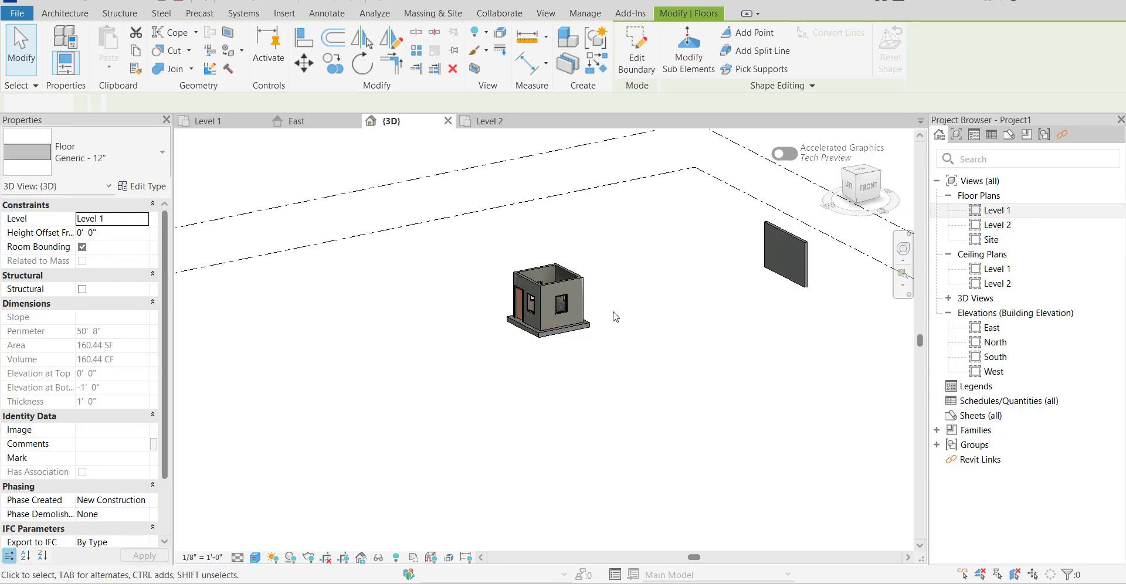
Examine the windows in the room's front and rear walls up close from both sides.
scroll(555, 323, up, 3)
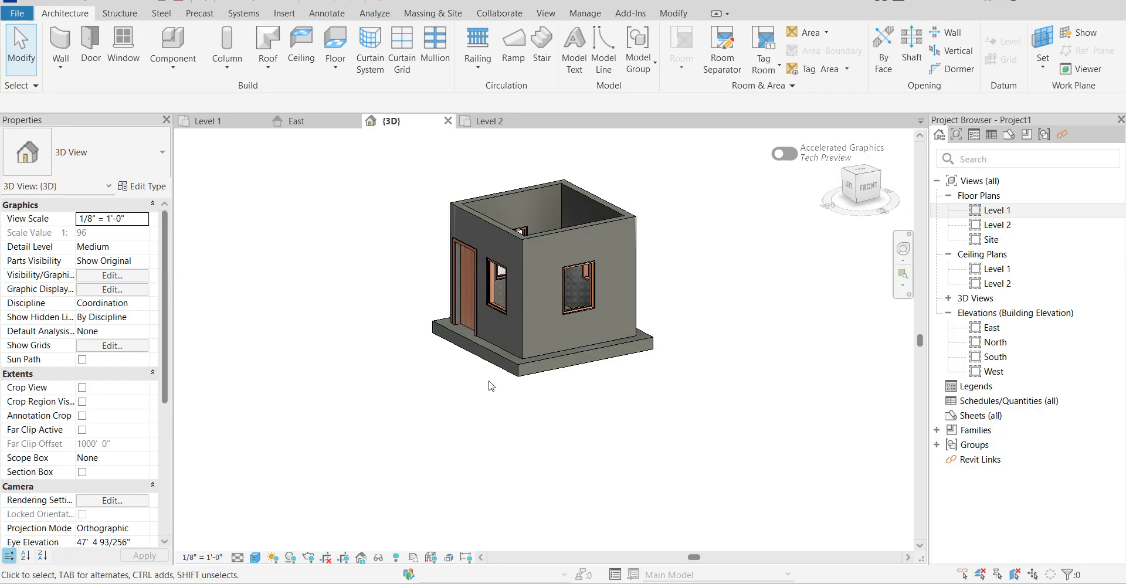
scroll(575, 371, up, 3)
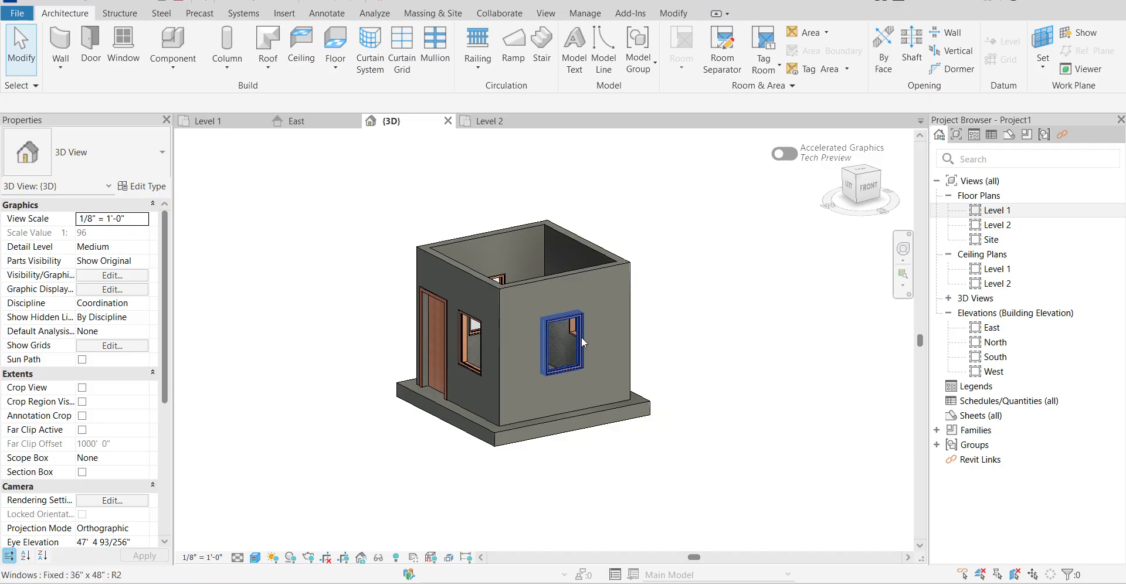
click(502, 280)
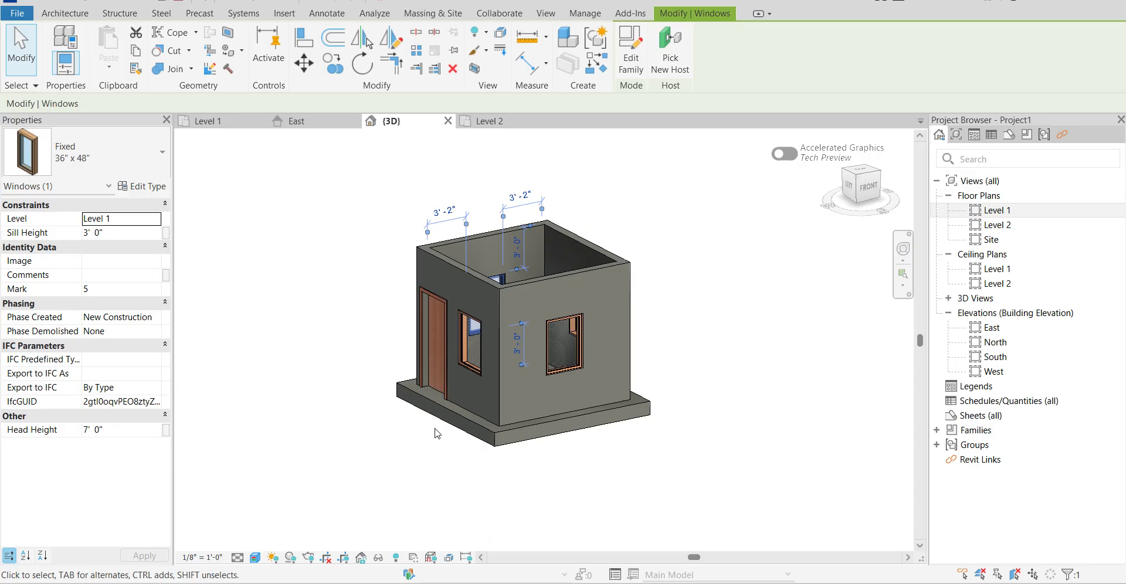
shift+middle_drag(371, 293, 761, 297)
click(761, 297)
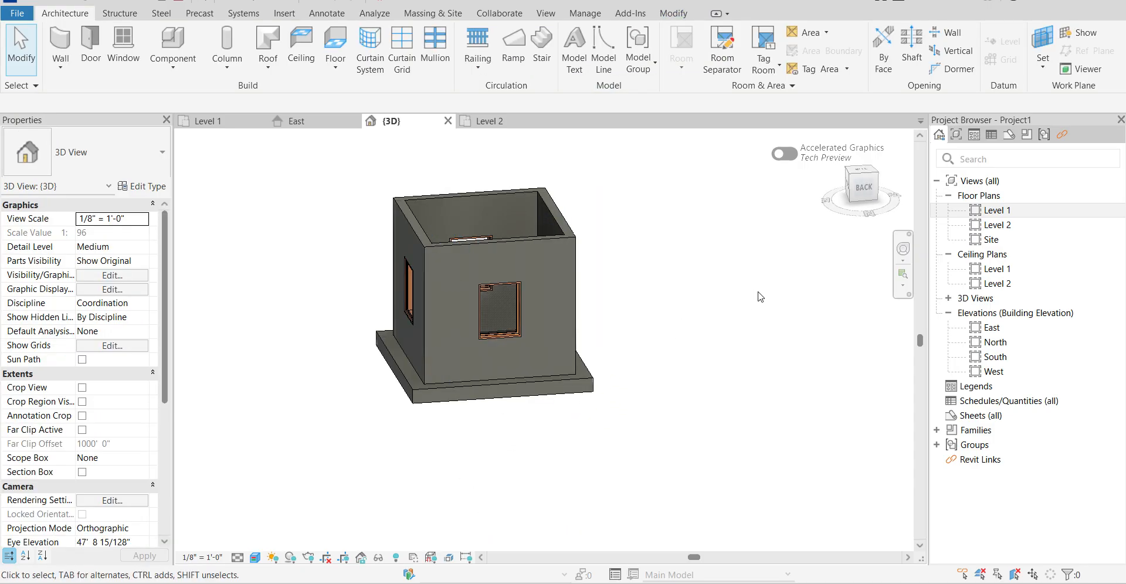
click(475, 237)
shift+middle_drag(728, 274, 315, 311)
key(Escape)
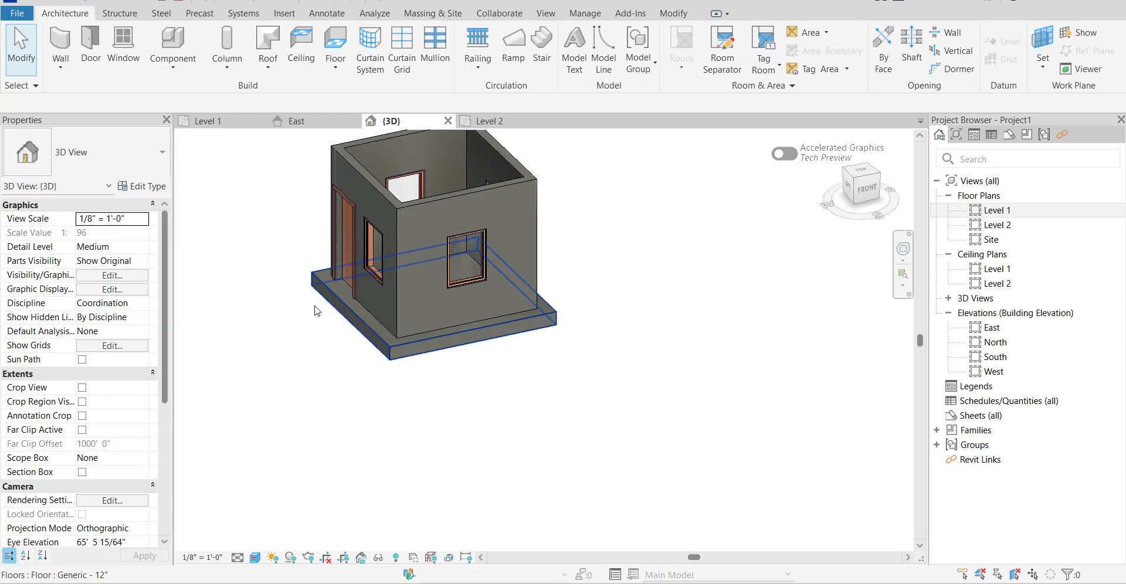
Examine the single-flush door and the neighbouring window in the room's west wall.
scroll(754, 436, down, 5)
scroll(632, 353, down, 4)
scroll(623, 334, up, 8)
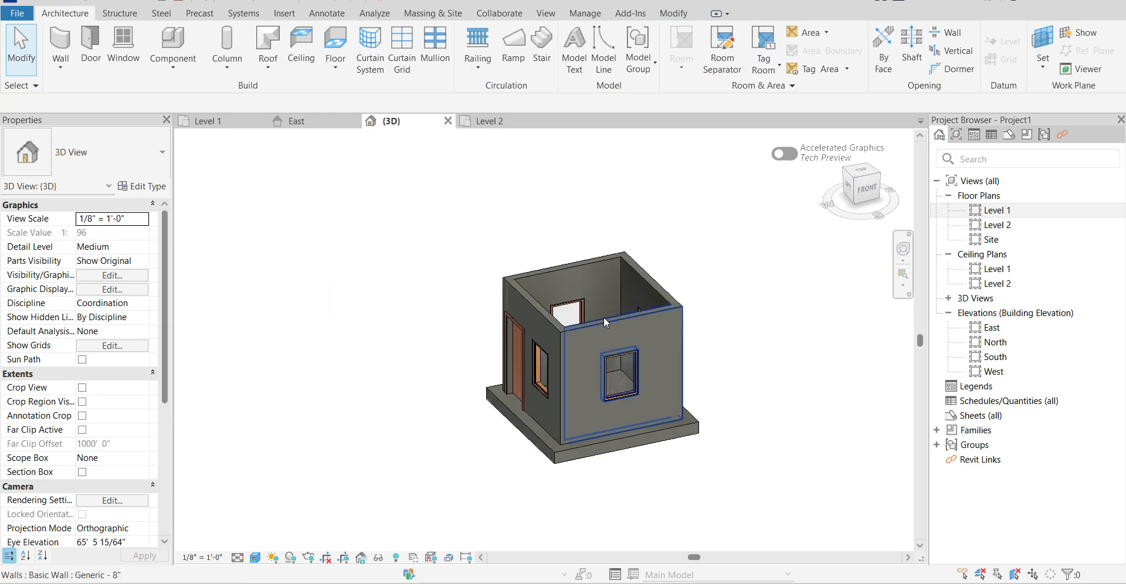
scroll(467, 352, down, 3)
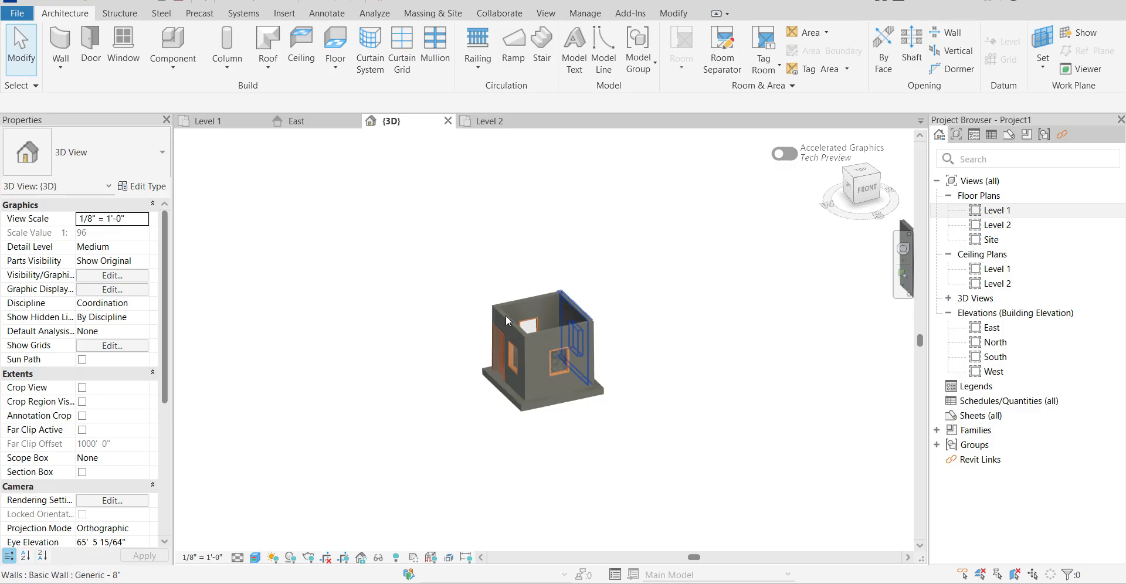
click(501, 346)
shift+middle_drag(443, 390, 584, 390)
scroll(530, 363, up, 4)
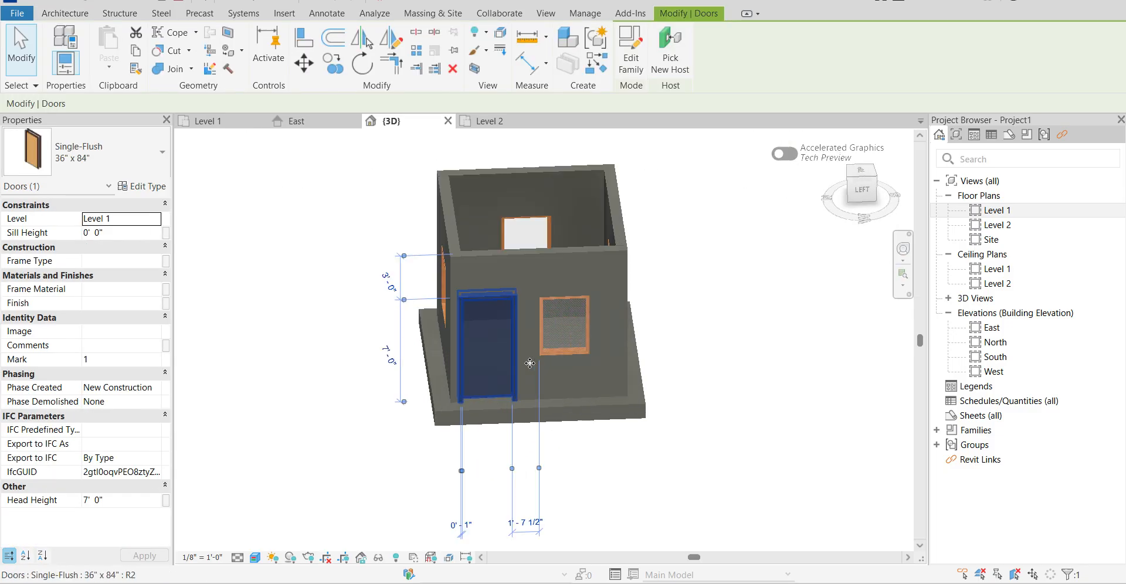
scroll(530, 363, up, 2)
scroll(473, 361, down, 4)
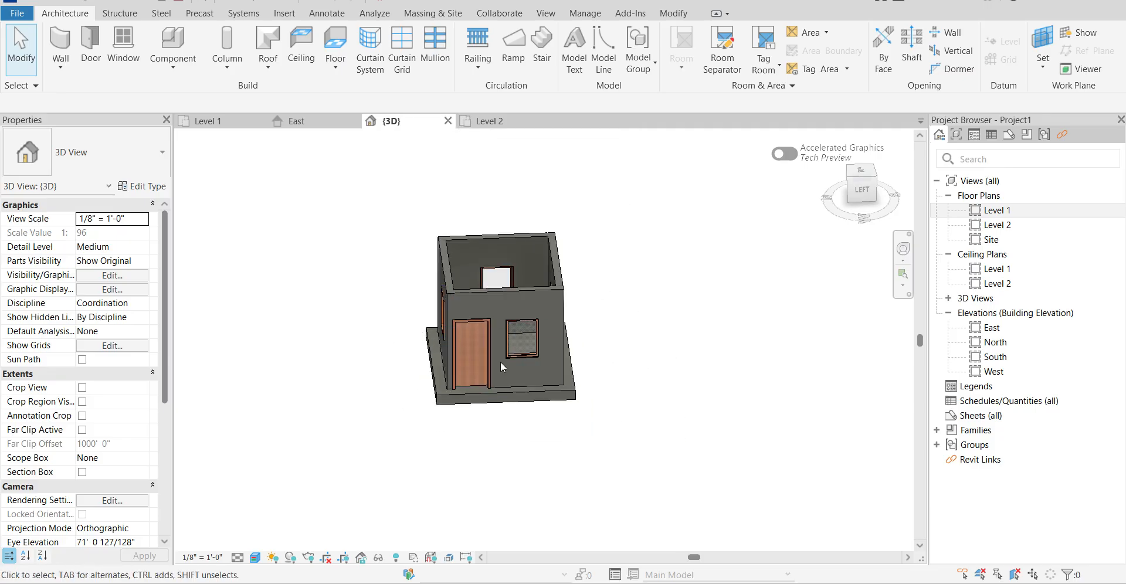
scroll(466, 367, up, 5)
scroll(465, 373, down, 2)
scroll(467, 378, down, 5)
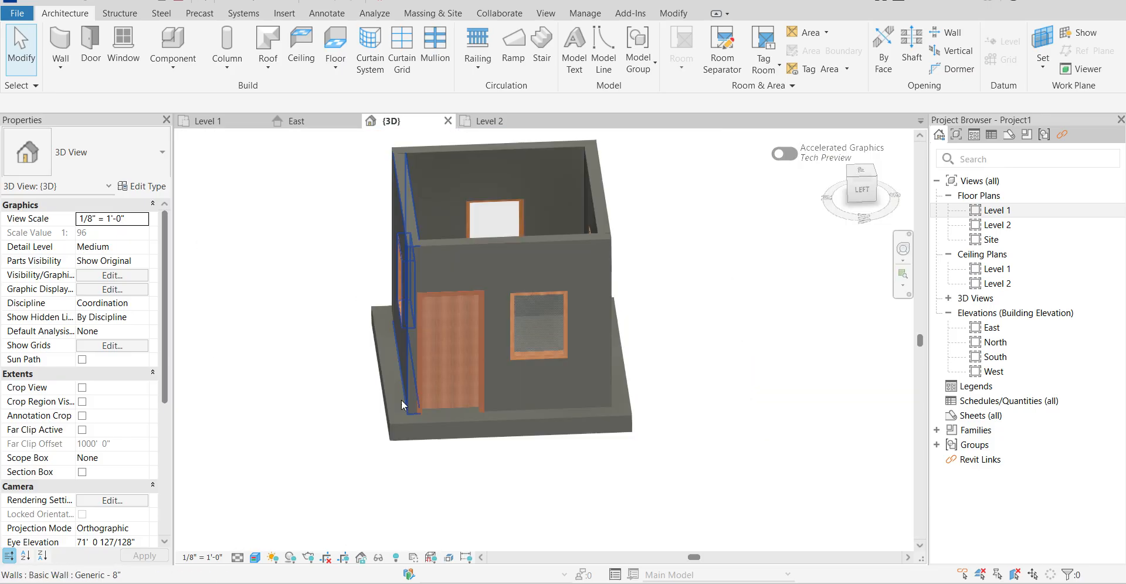
scroll(404, 403, up, 10)
scroll(493, 396, down, 10)
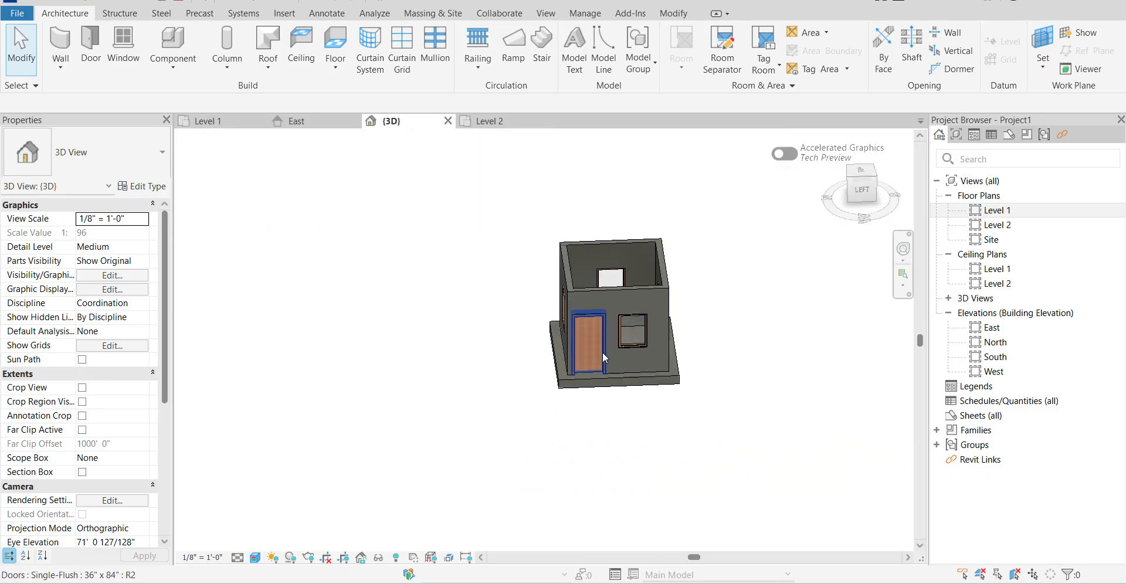
scroll(597, 361, up, 3)
scroll(580, 371, down, 3)
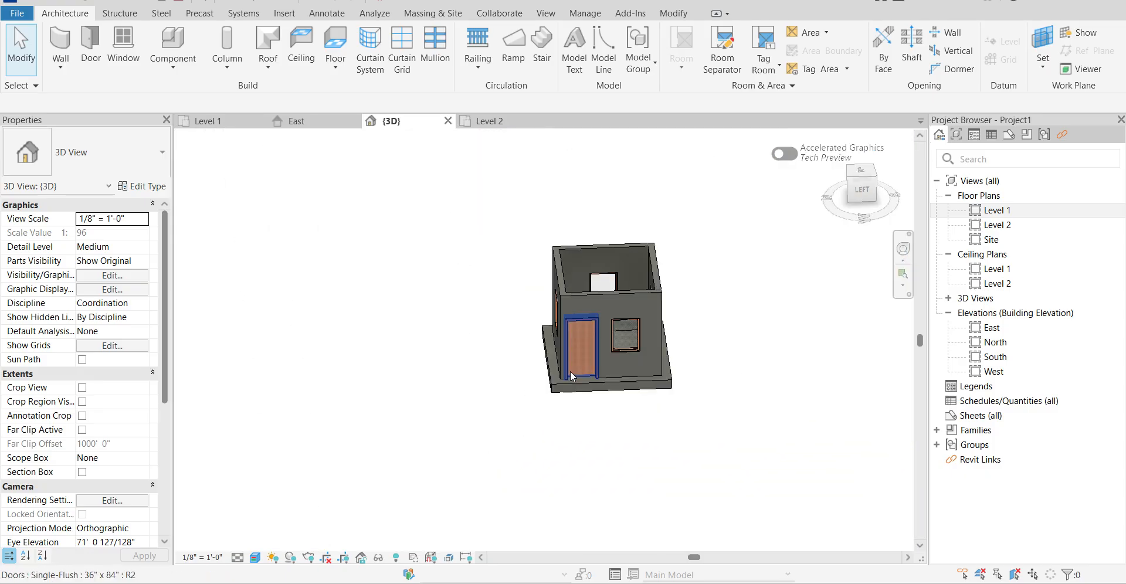
Inspect the base of the door frame and the door panel's wood texture at close range.
key(z)
key(r)
drag(563, 368, 574, 378)
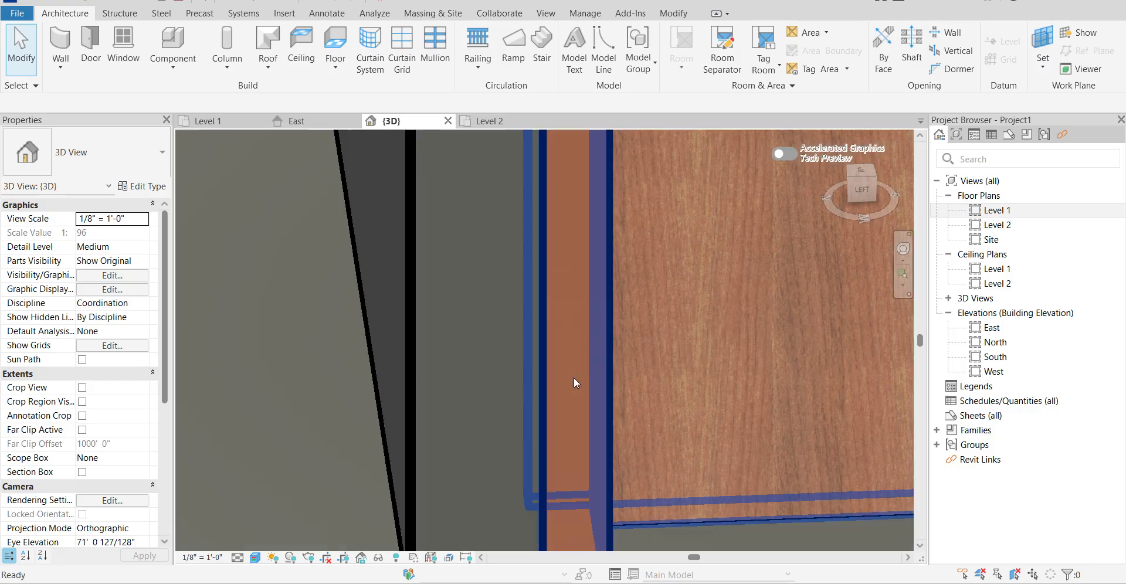
scroll(610, 448, down, 1)
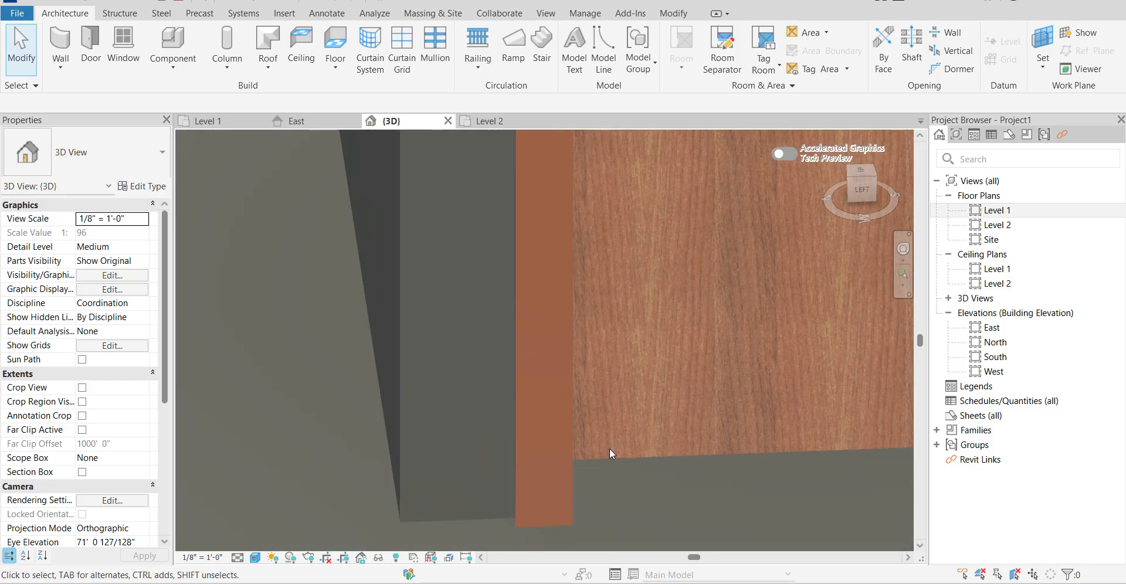
scroll(611, 448, down, 4)
scroll(665, 449, up, 7)
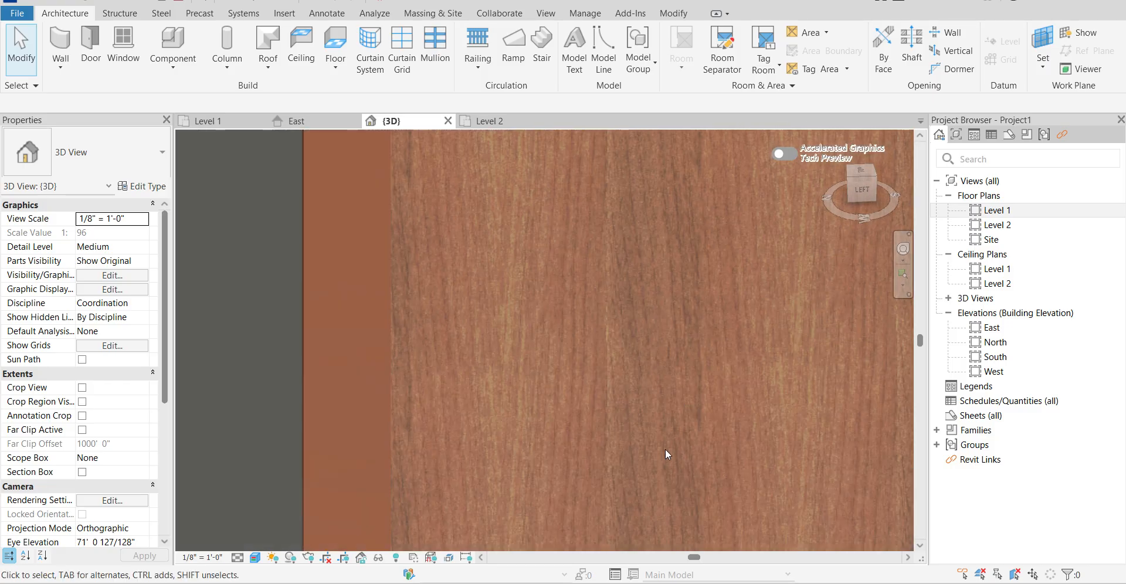
Set the 3D view's visual style to Textures and check the door and room in it.
click(255, 558)
click(298, 527)
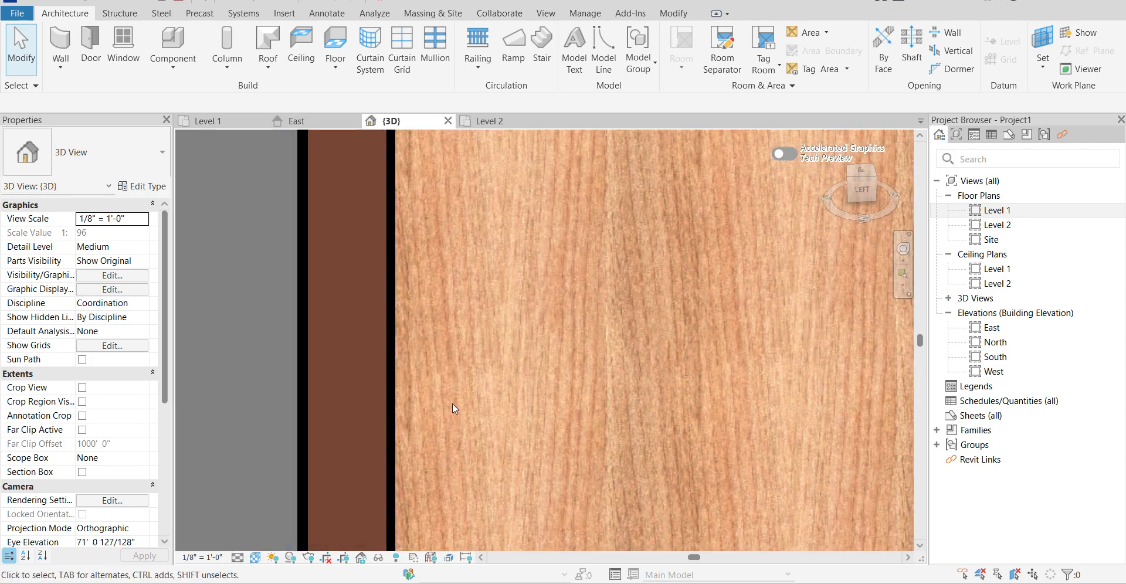
scroll(506, 364, down, 3)
scroll(695, 373, up, 2)
scroll(532, 395, down, 2)
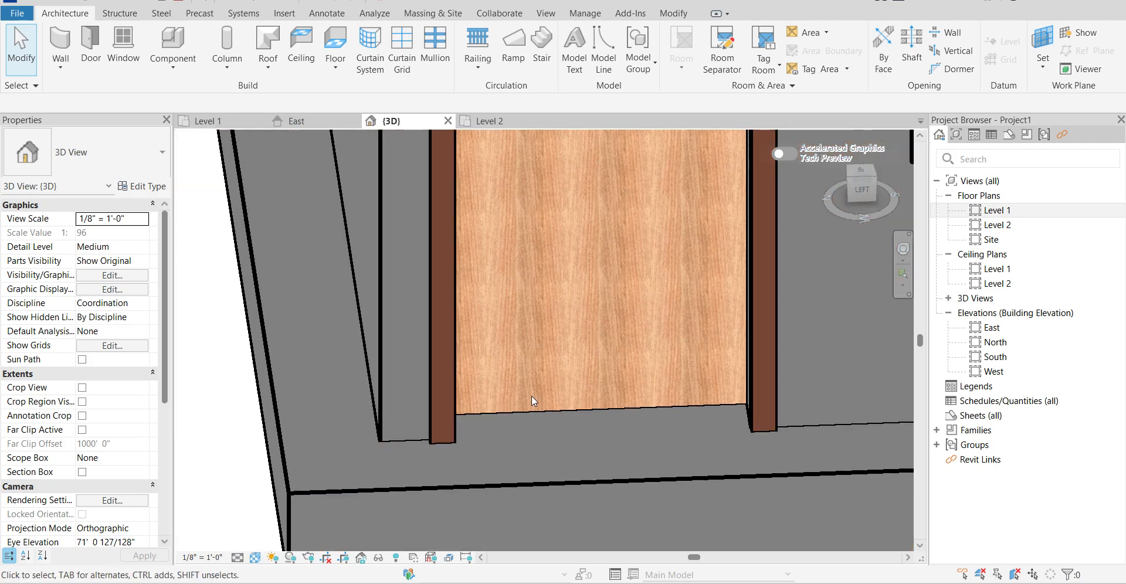
scroll(532, 395, down, 6)
Try painting the west wall's exterior face with the Default Mass Zone material and viewing it in the Realistic visual style.
key(Caps_Lock)
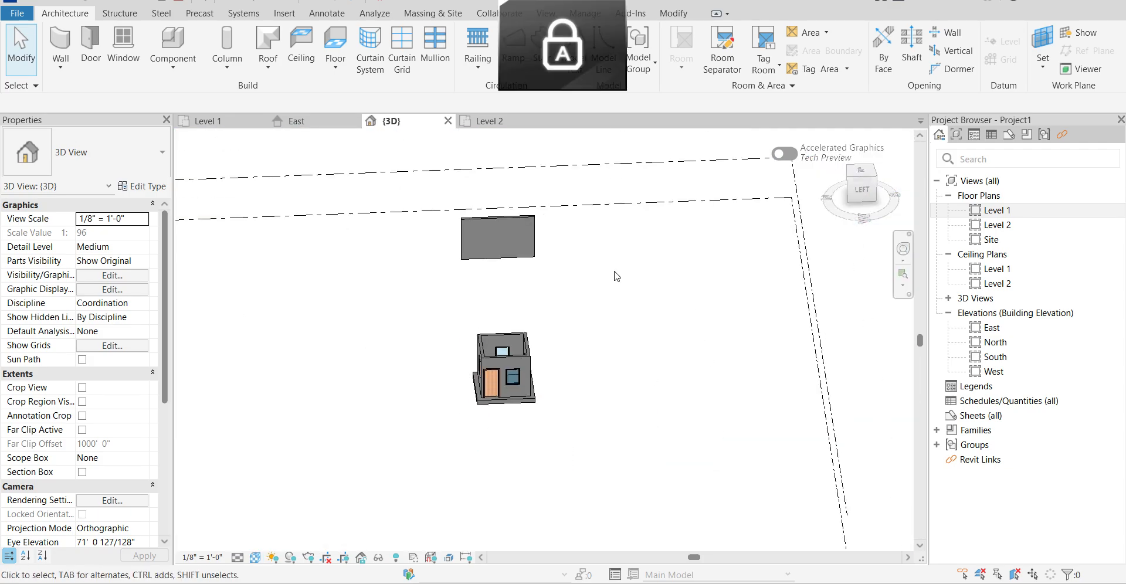
middle_drag(616, 276, 507, 312)
key(Caps_Lock)
shift+middle_drag(587, 315, 611, 362)
scroll(555, 309, up, 8)
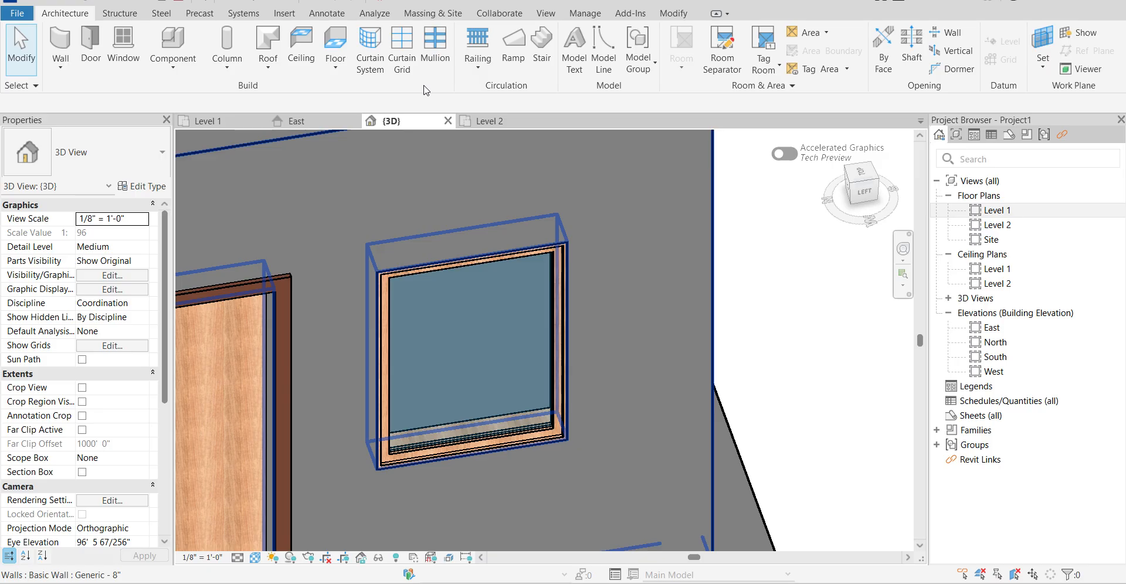
key(p)
key(t)
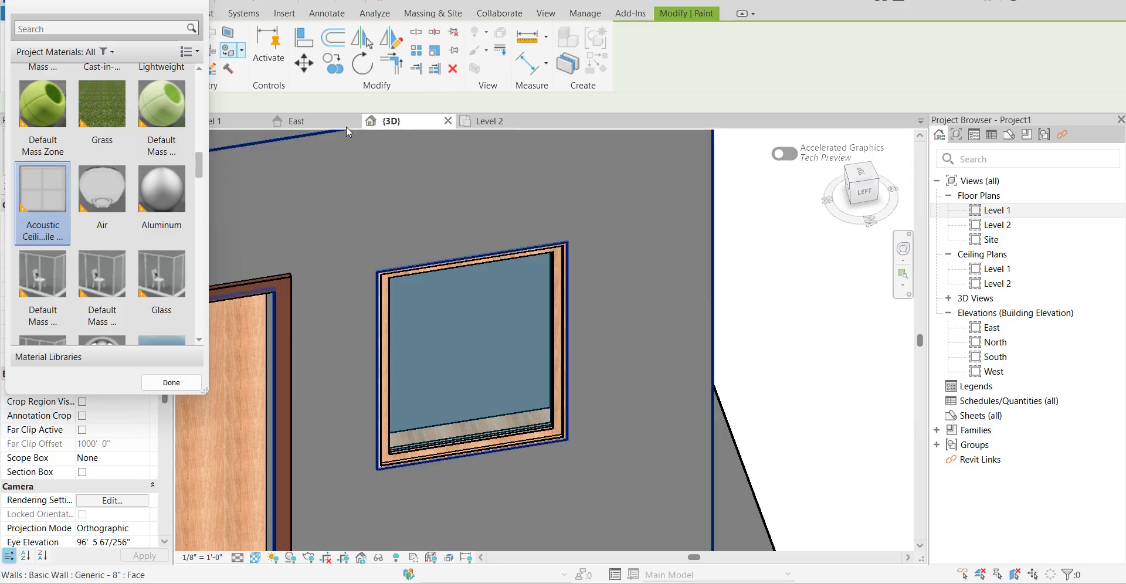
scroll(515, 271, down, 4)
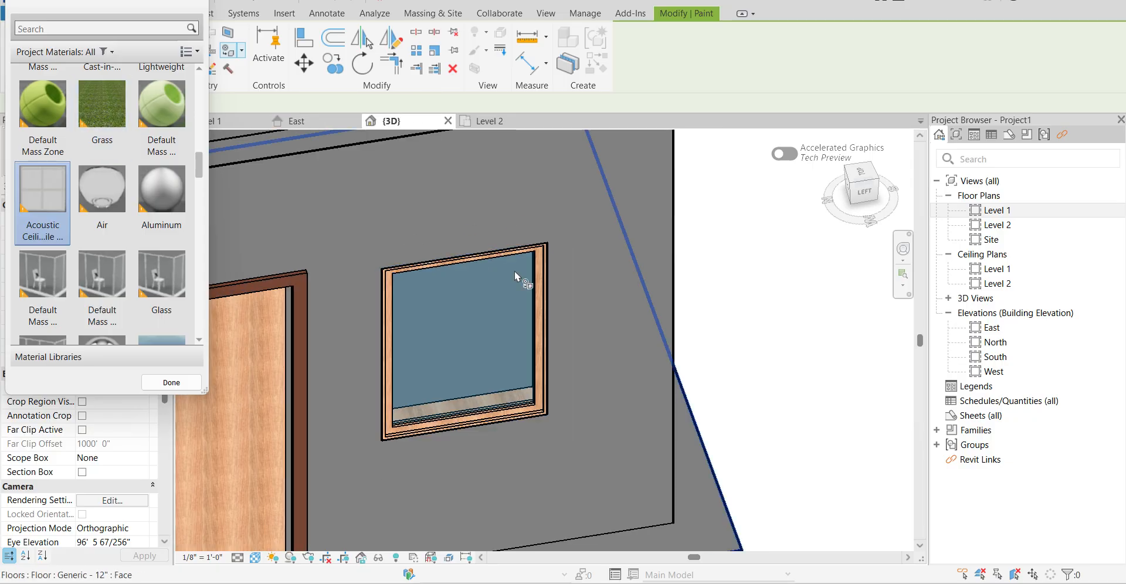
click(58, 105)
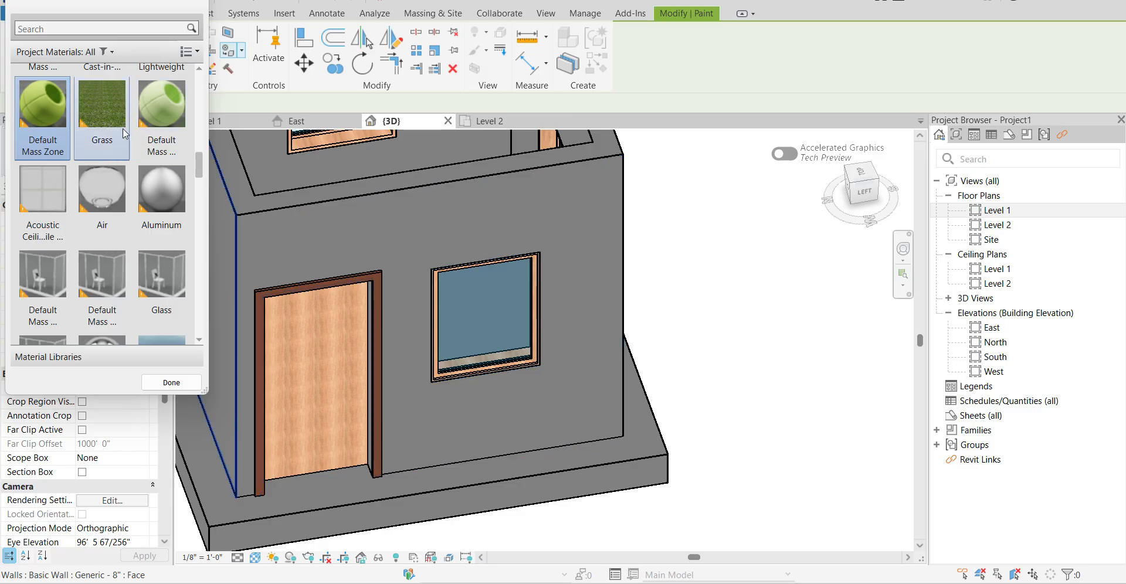
scroll(48, 105, up, 1)
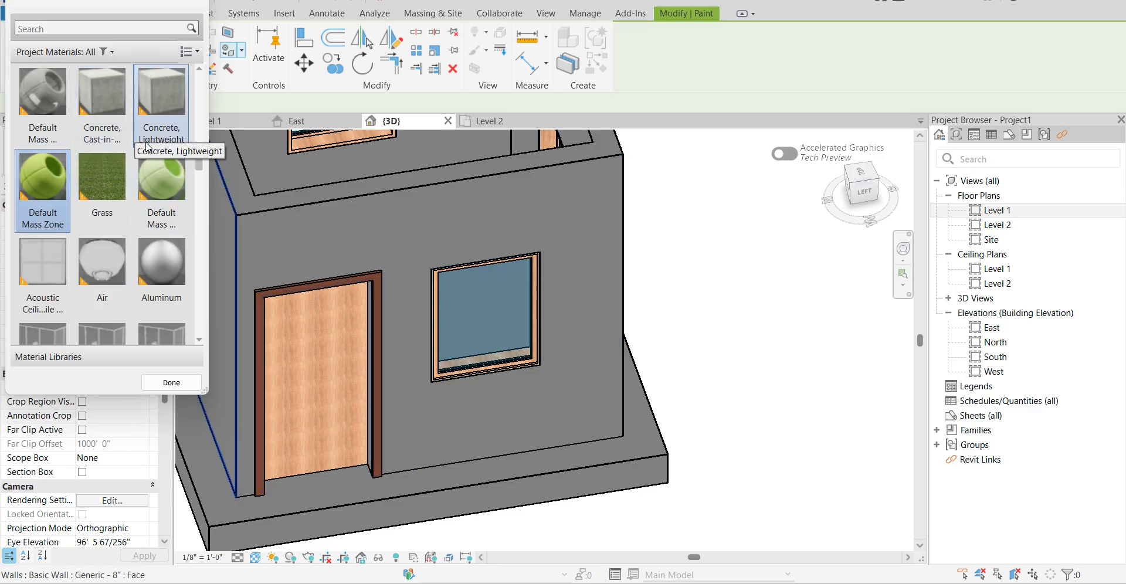
click(385, 235)
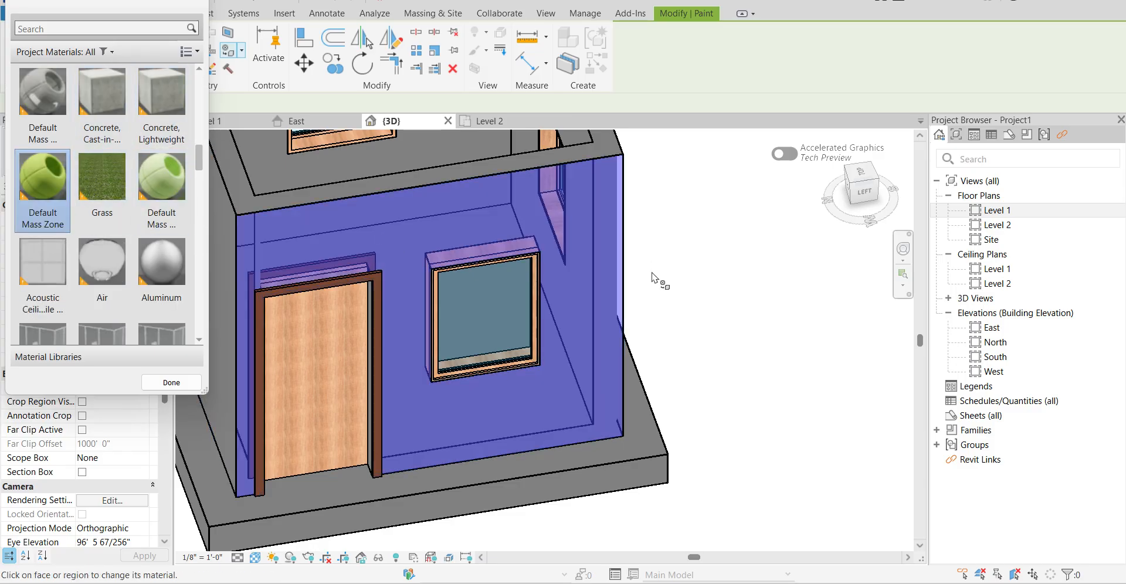
key(Escape)
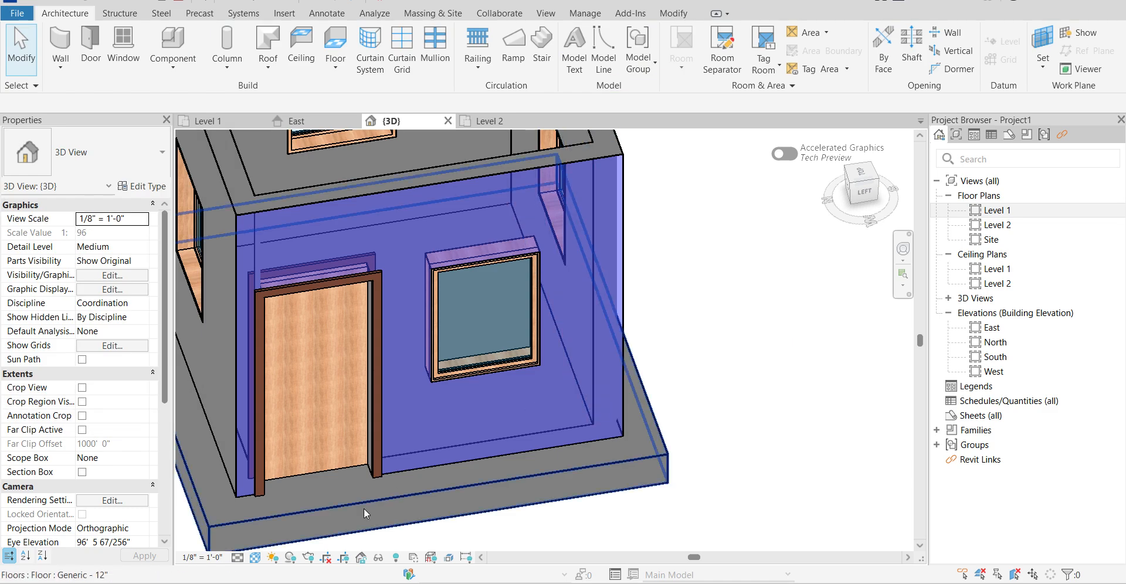
click(256, 558)
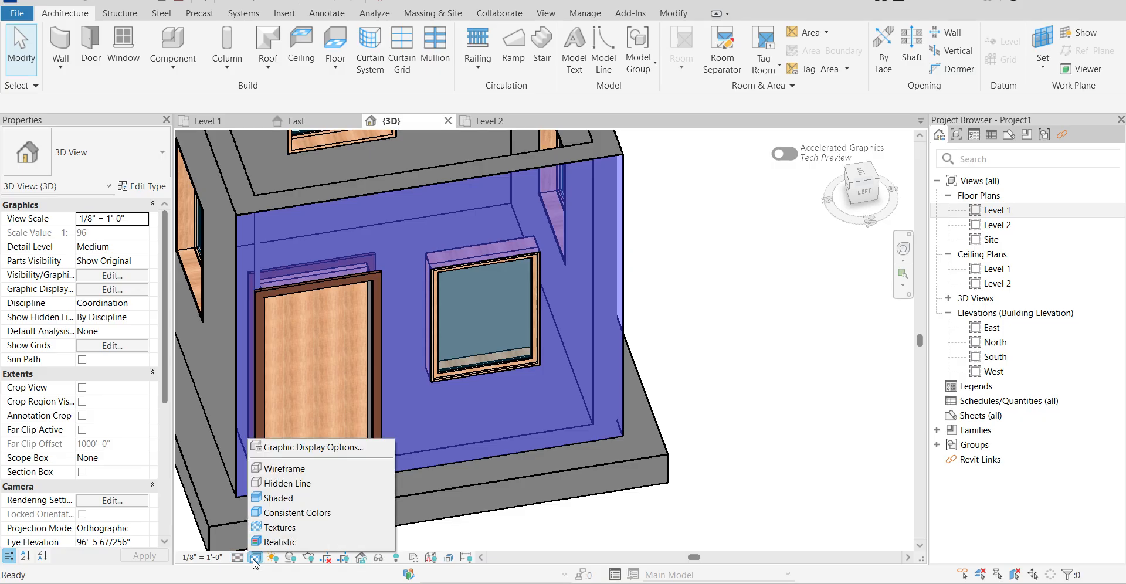
click(271, 542)
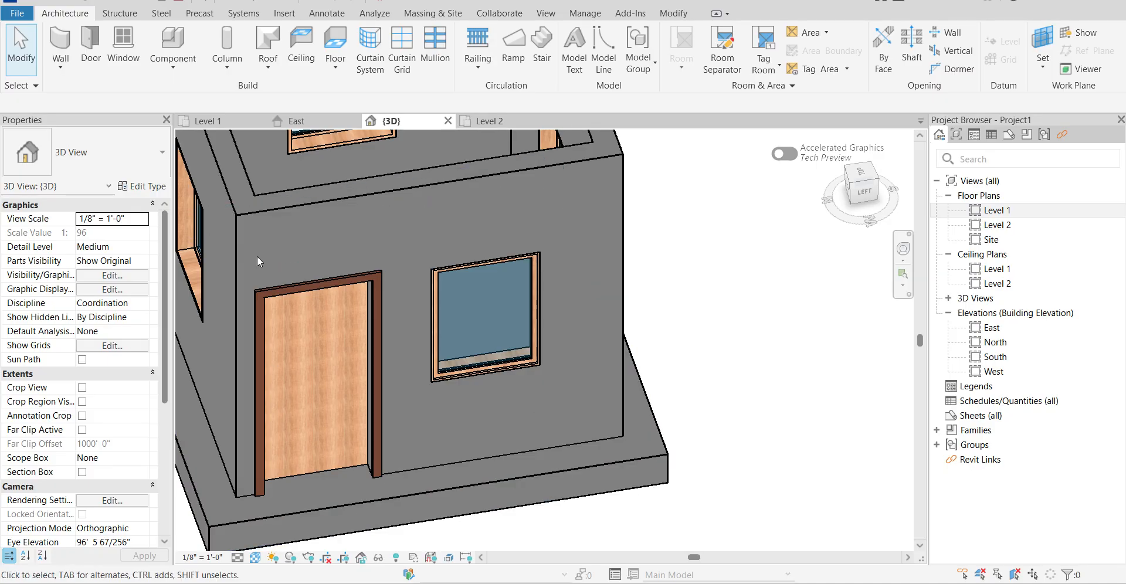
Try painting the west wall's exterior face around the door and window with the purple Default Mass material.
key(p)
key(t)
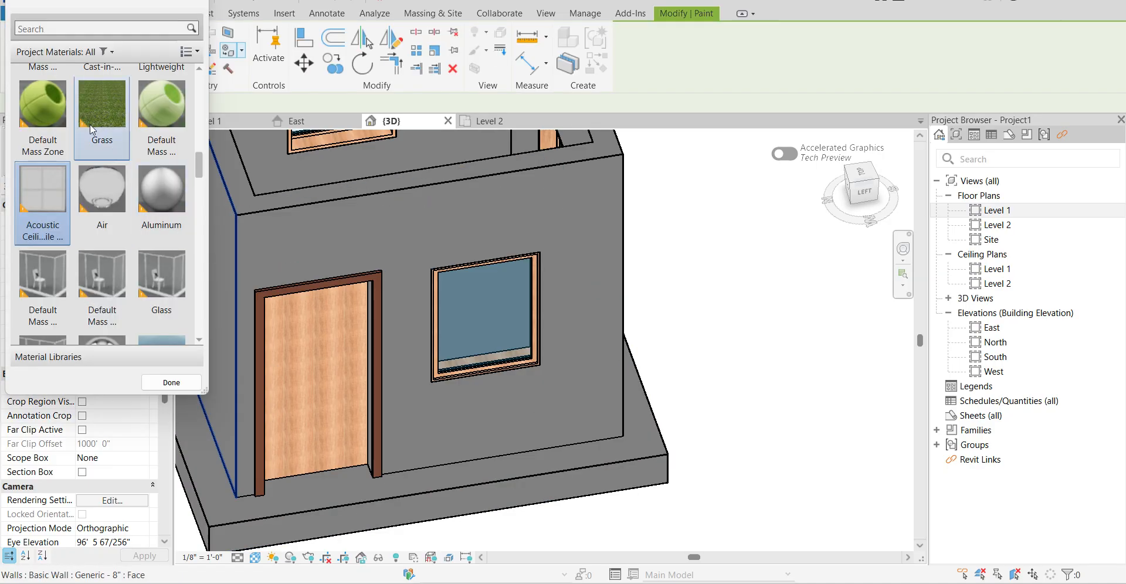
scroll(138, 229, down, 5)
scroll(153, 200, up, 6)
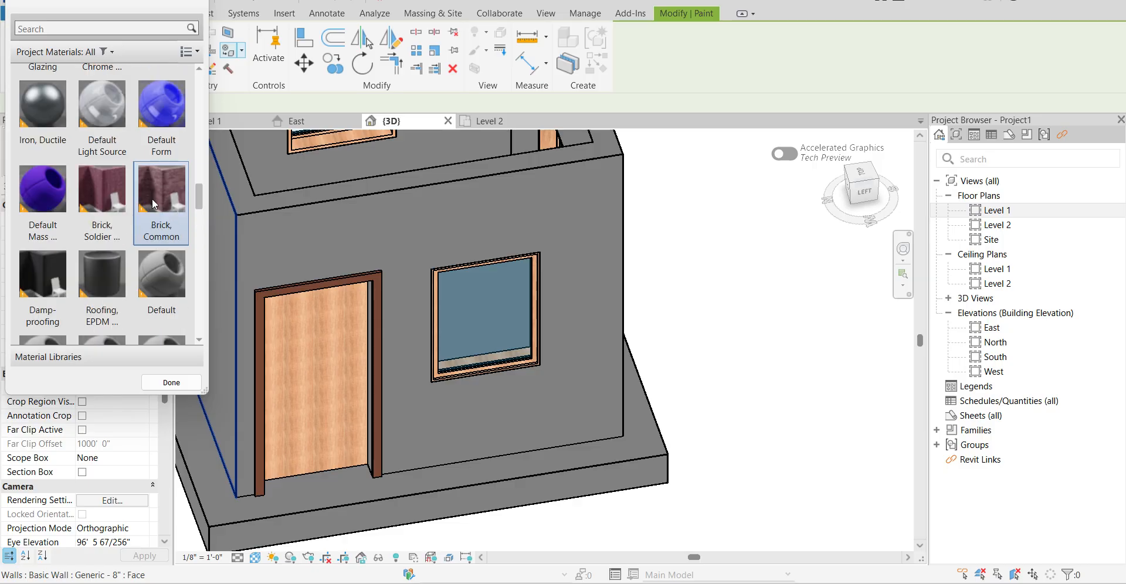
scroll(154, 229, down, 2)
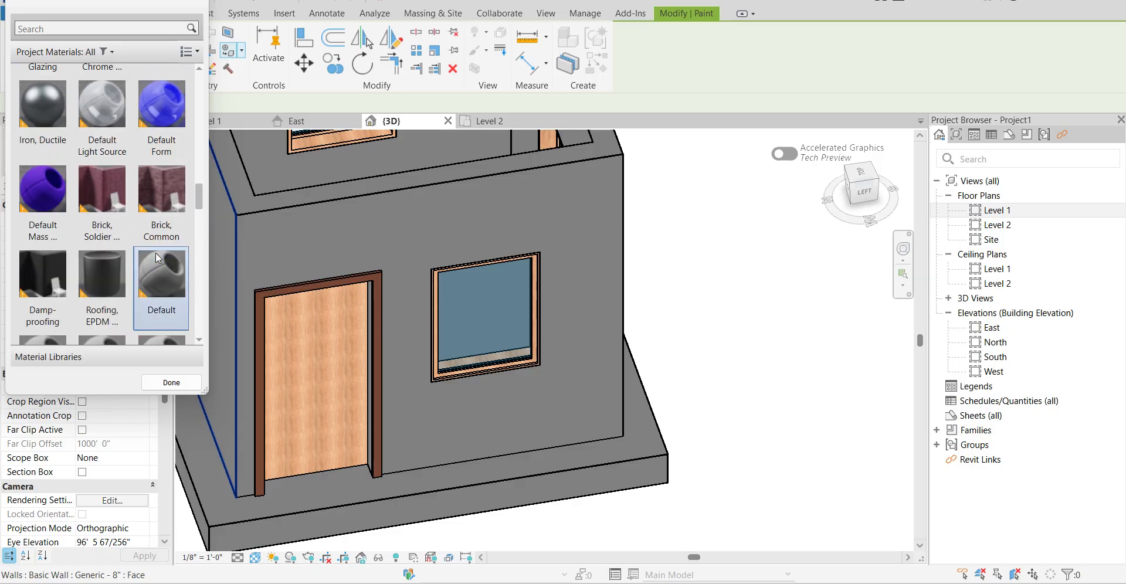
click(51, 189)
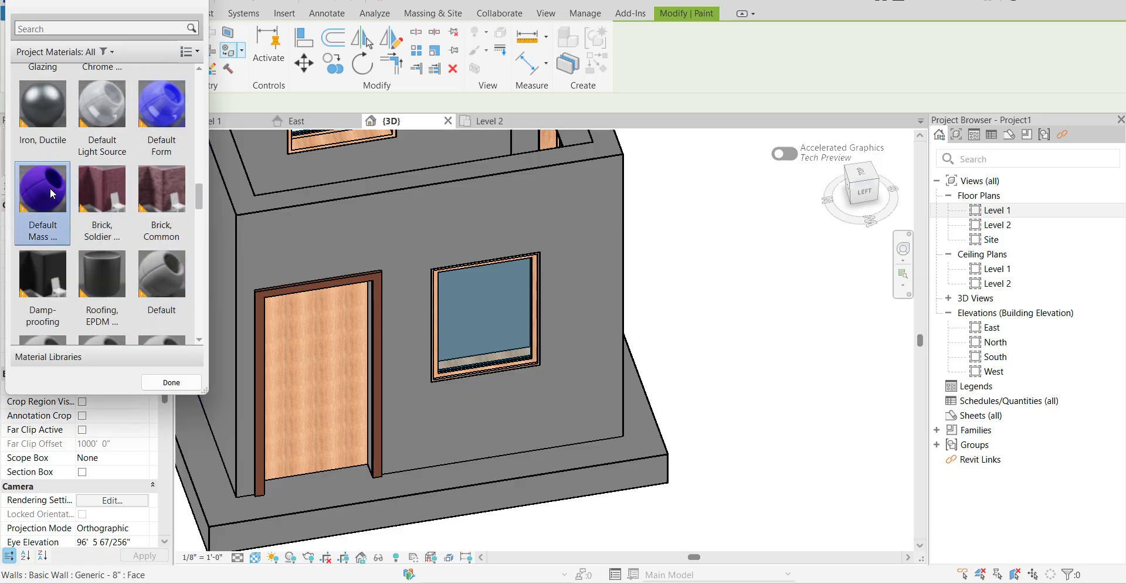
scroll(102, 276, down, 2)
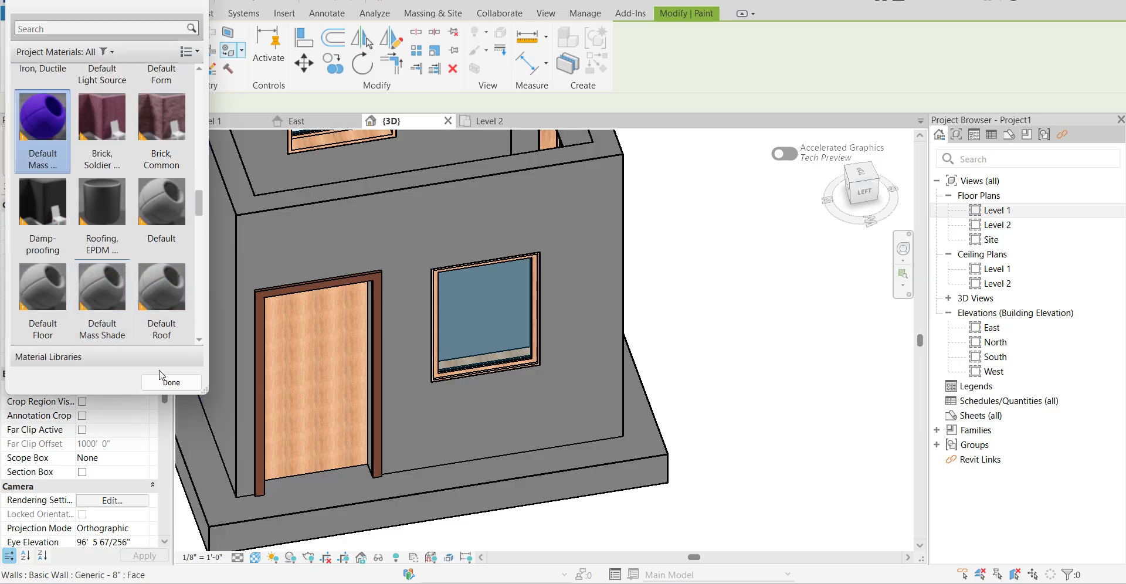
click(399, 234)
scroll(162, 219, down, 2)
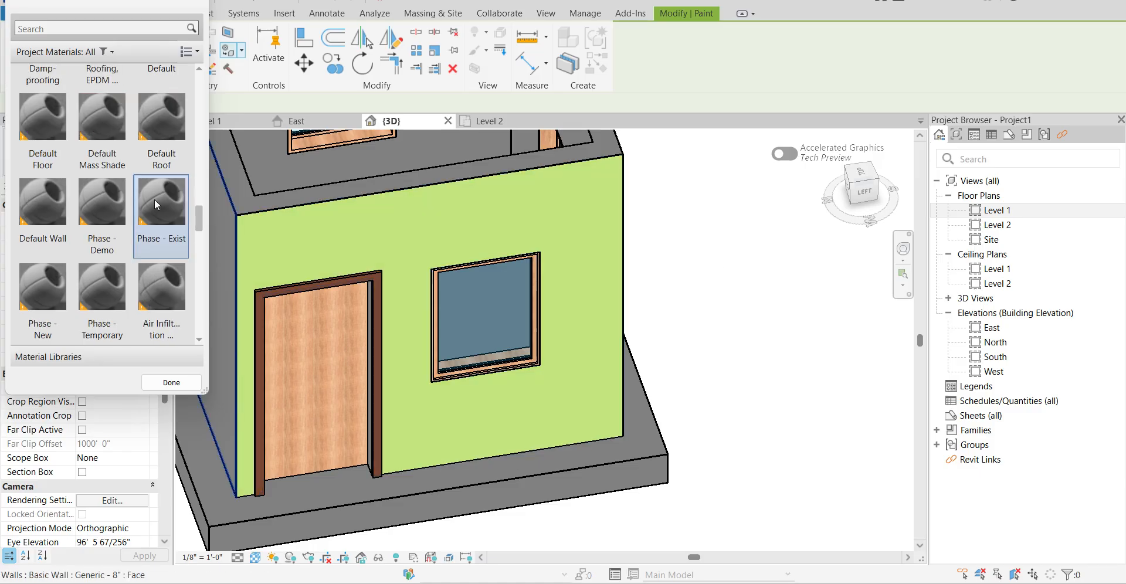
scroll(108, 166, up, 2)
key(Escape)
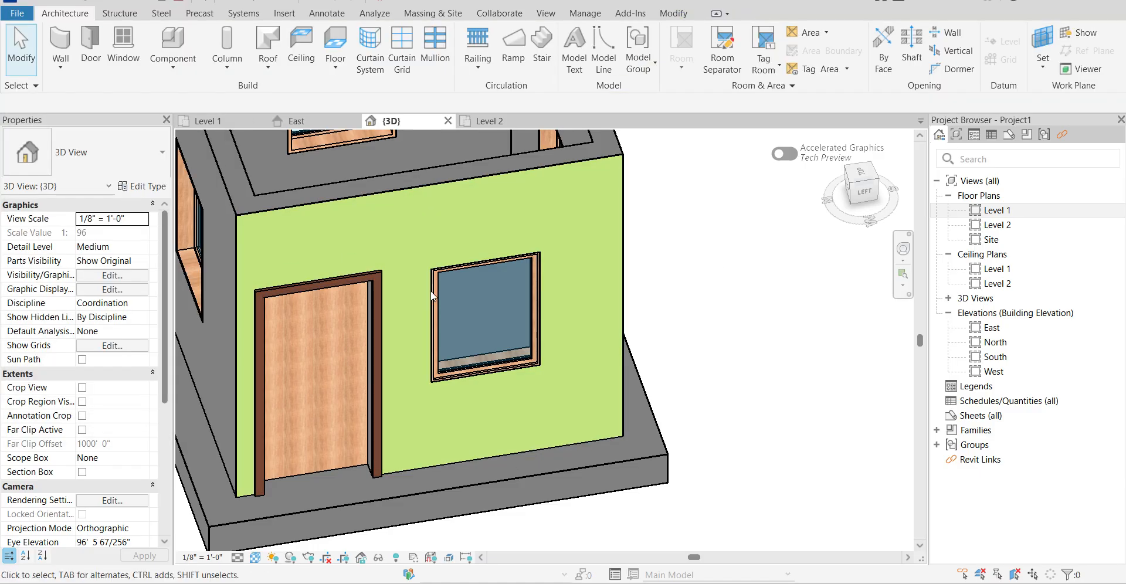
Examine the west wall's outer face, its door and window, and the adjoining rear wall from several angles.
shift+middle_drag(774, 295, 533, 320)
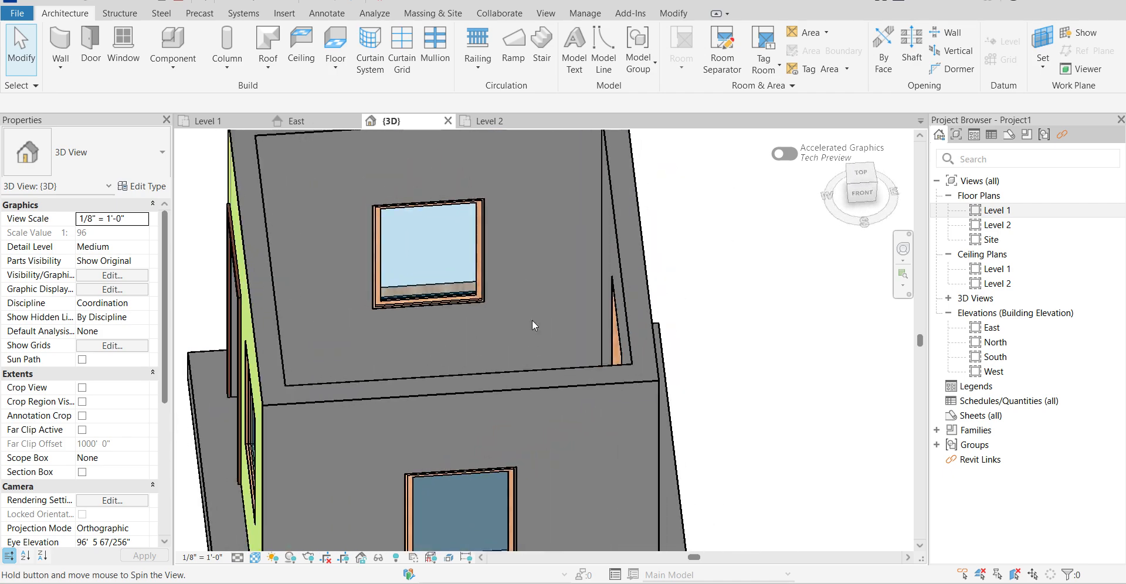
scroll(586, 248, down, 5)
shift+middle_drag(307, 377, 616, 372)
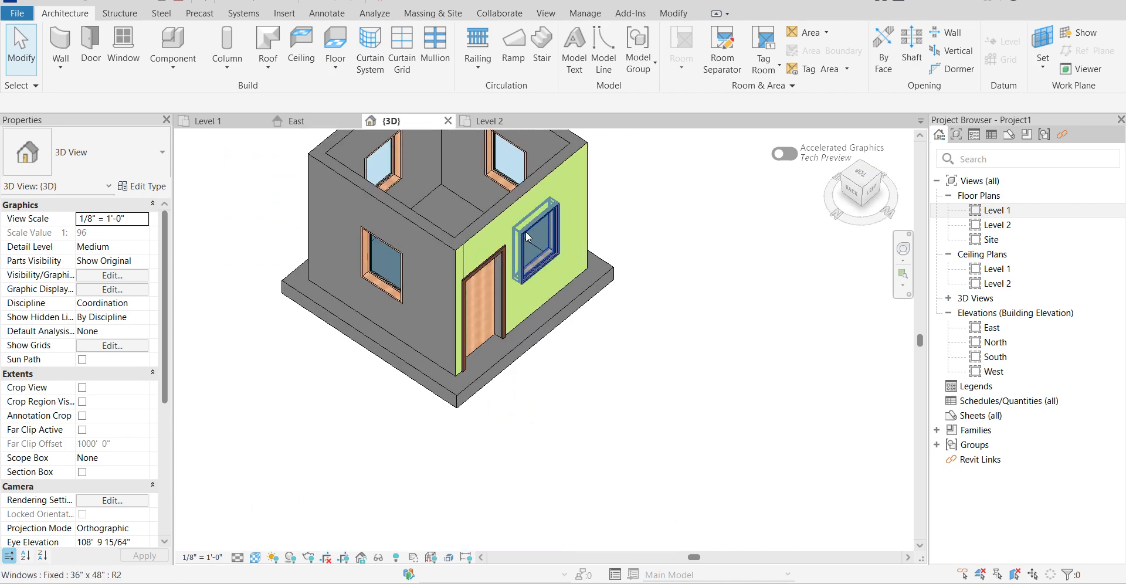
scroll(529, 203, up, 4)
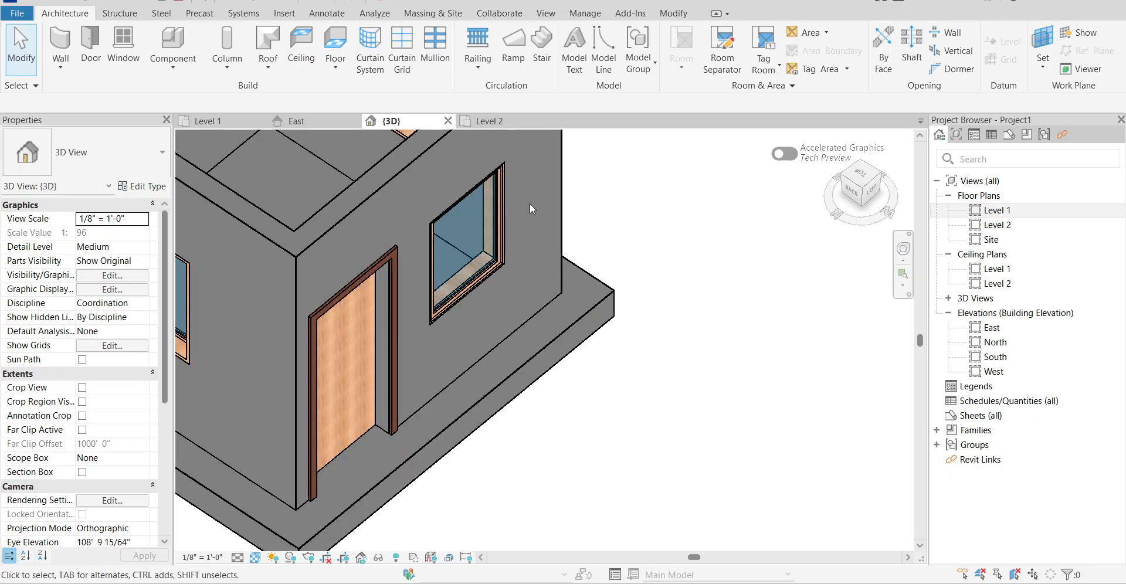
key(Caps_Lock)
middle_drag(666, 239, 719, 281)
key(Caps_Lock)
scroll(720, 281, down, 3)
scroll(502, 360, up, 2)
scroll(501, 359, up, 1)
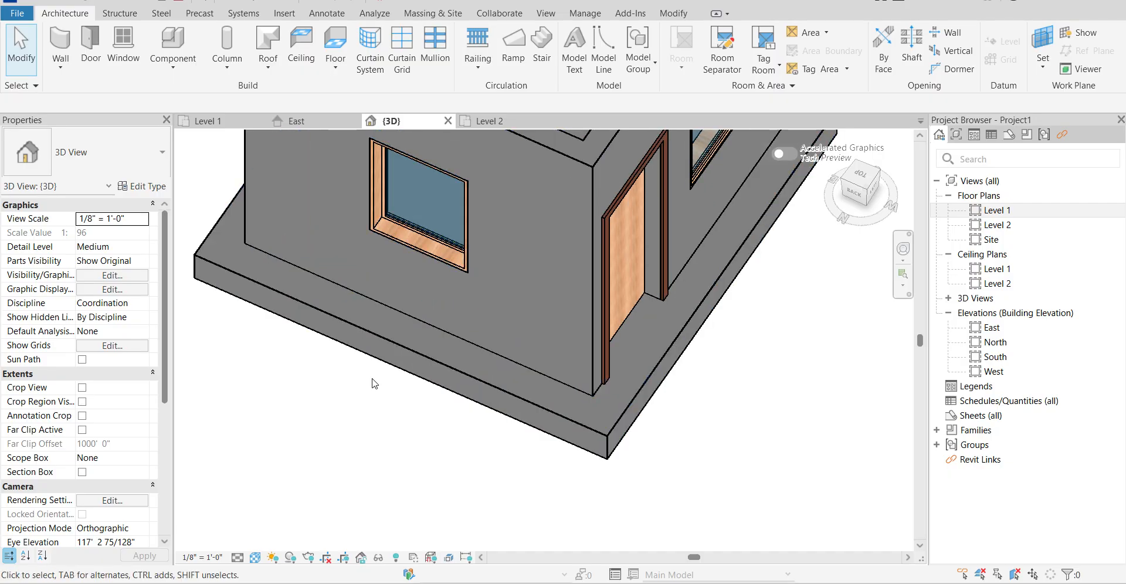
Select the window in the east wall opposite the door and inspect its frame and sill from inside the room.
shift+middle_drag(275, 369, 870, 322)
scroll(342, 367, down, 3)
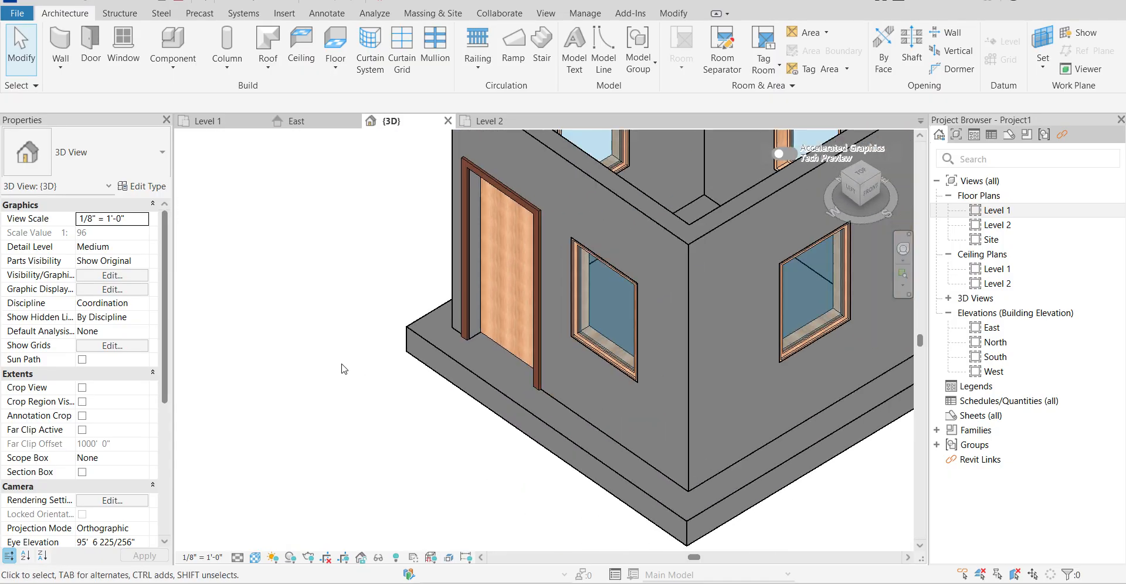
scroll(537, 212, up, 4)
scroll(505, 258, up, 2)
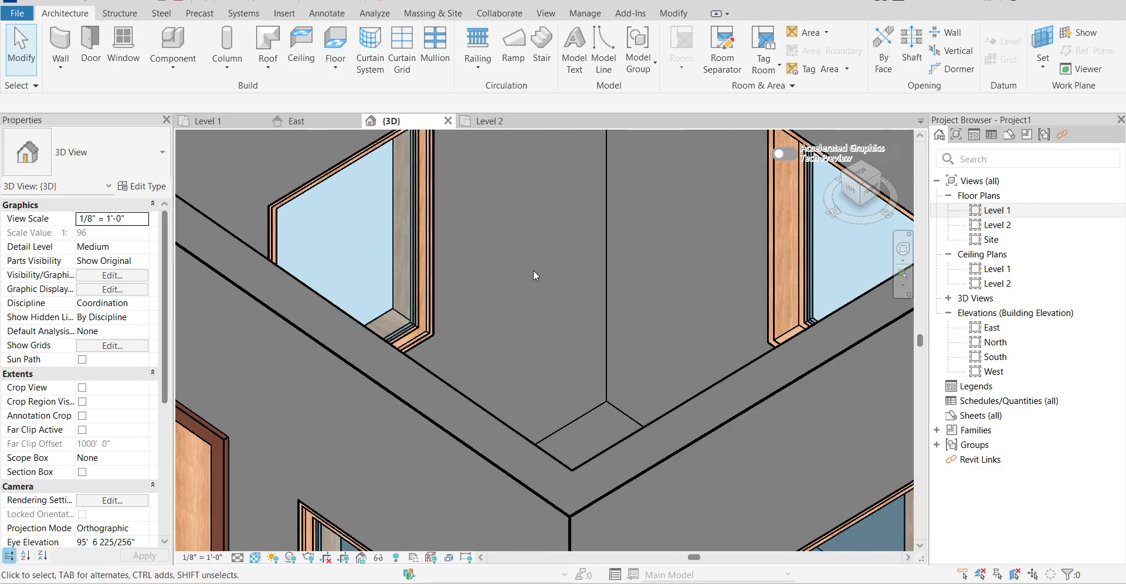
scroll(538, 265, down, 2)
click(694, 260)
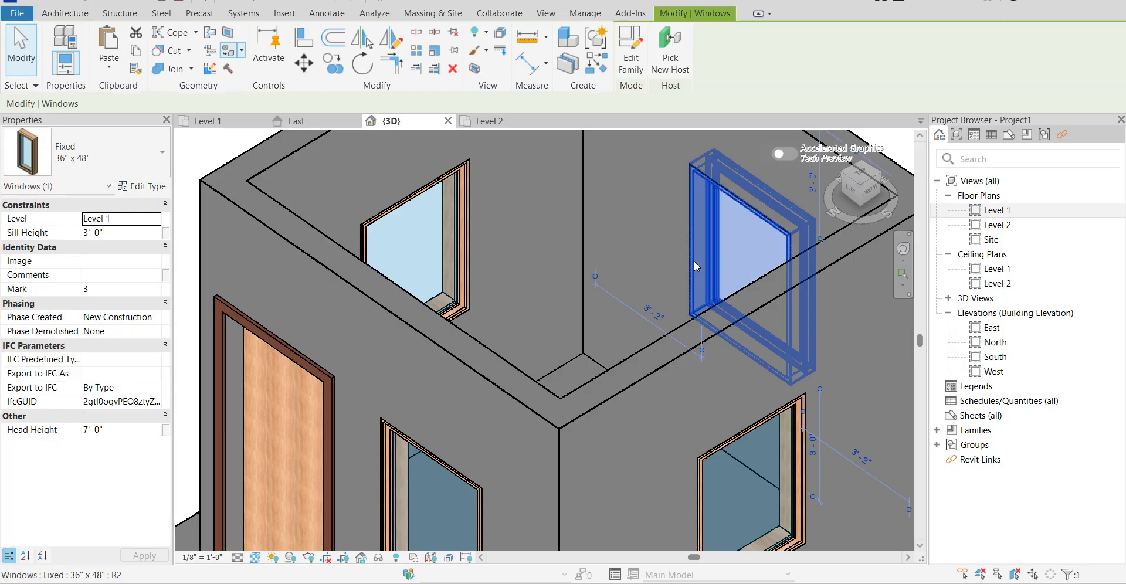
shift+middle_drag(573, 309, 663, 329)
scroll(825, 343, up, 4)
scroll(833, 348, down, 3)
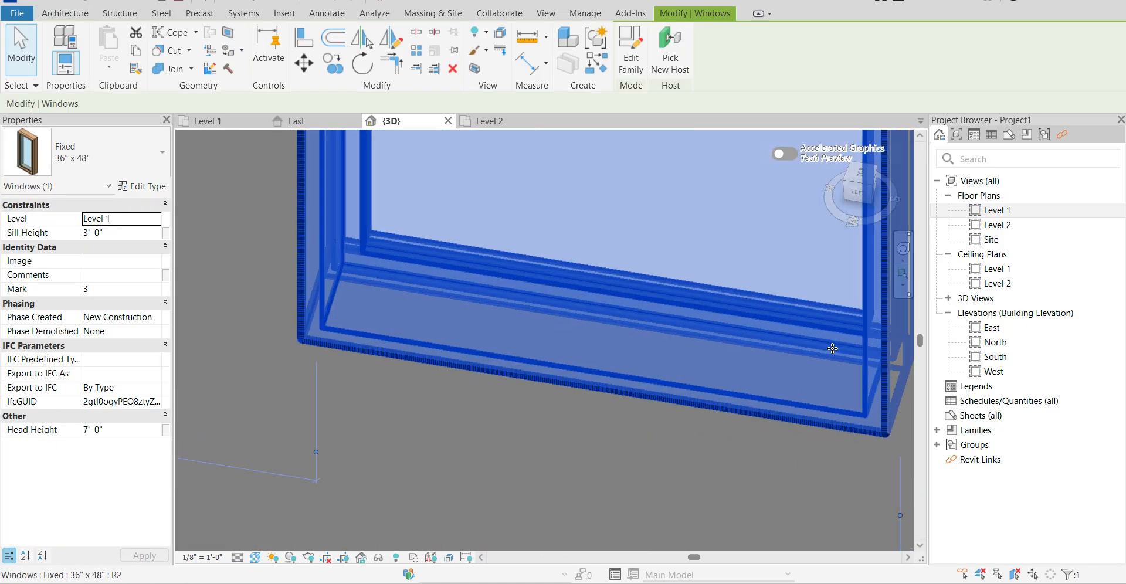
key(Escape)
scroll(459, 308, down, 4)
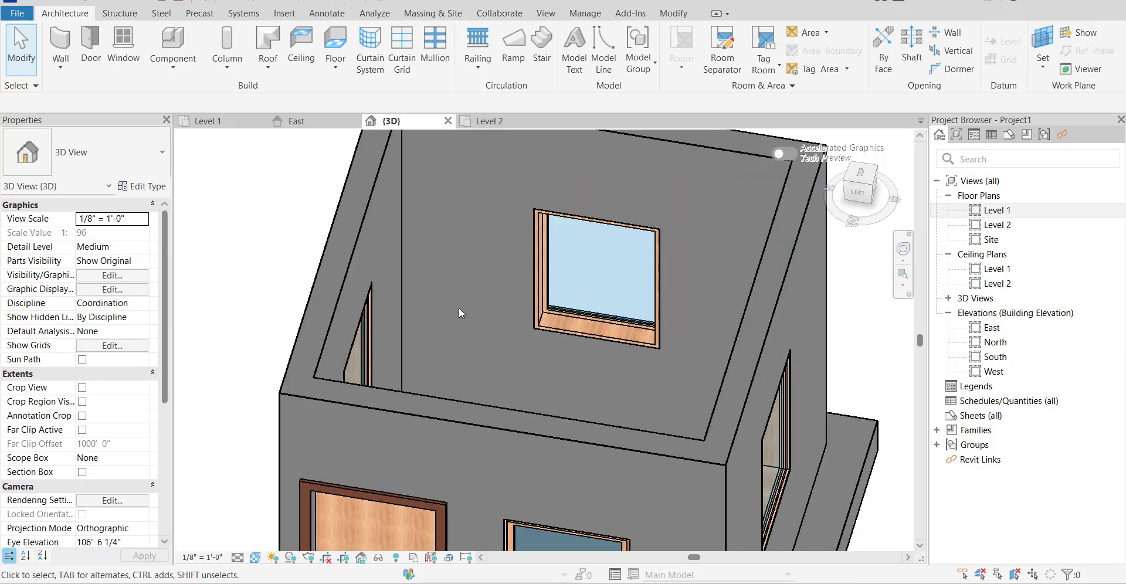
Review the whole room from its west, front and rear sides, selecting the floor slab to see its extent under the walls.
scroll(365, 339, down, 3)
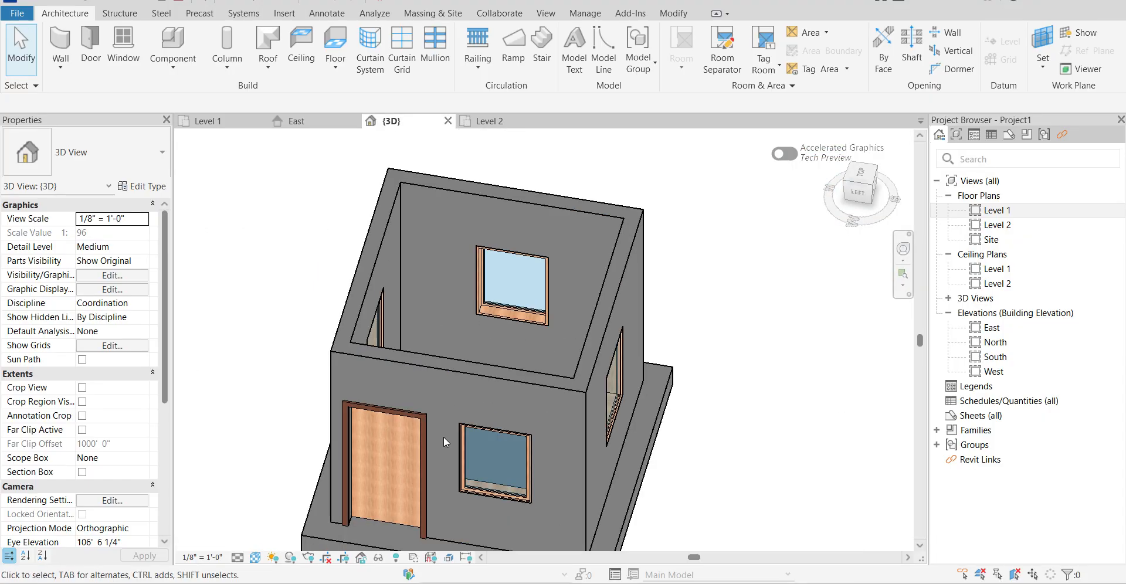
scroll(399, 327, down, 4)
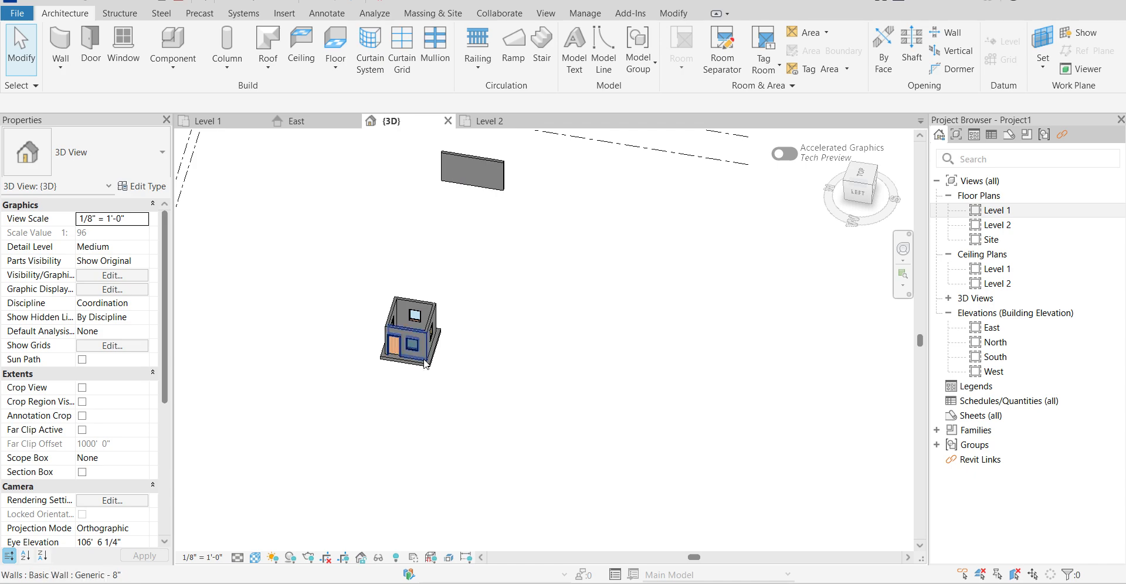
scroll(400, 336, up, 4)
click(400, 336)
click(553, 417)
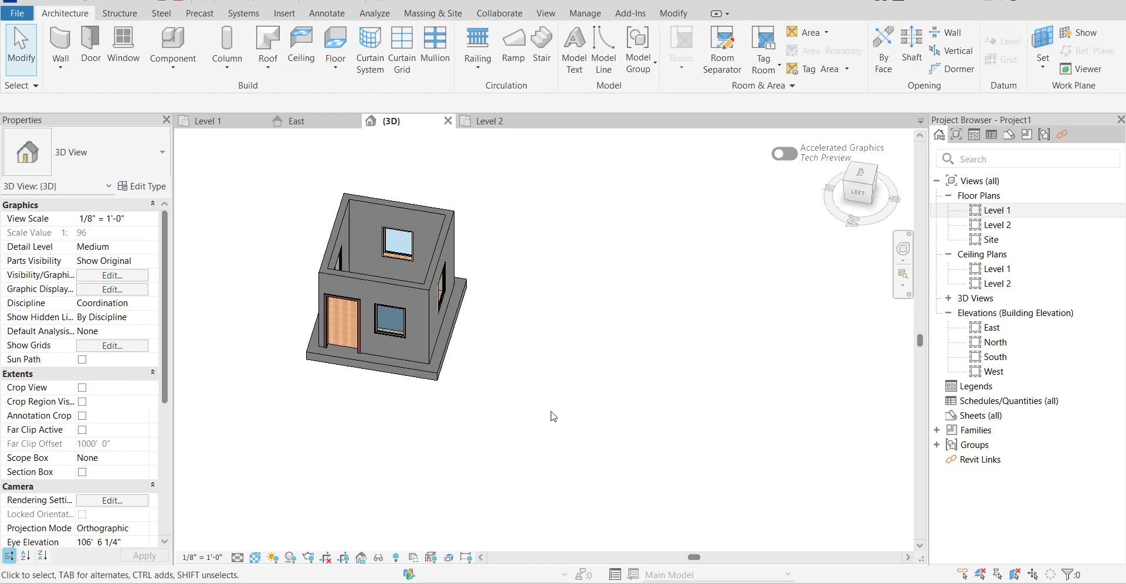
shift+middle_drag(571, 361, 375, 266)
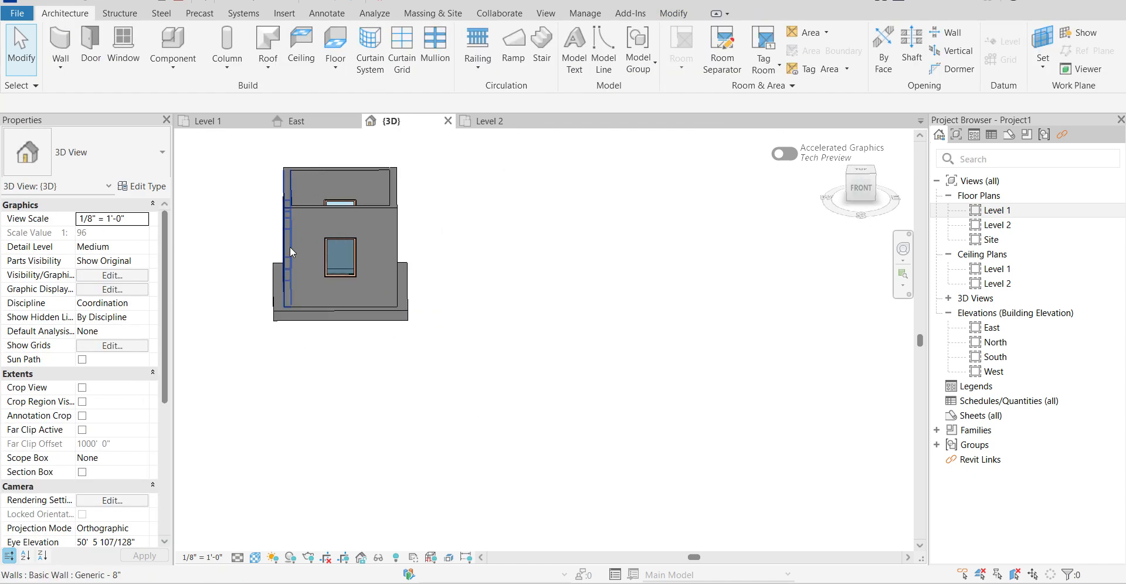
click(278, 319)
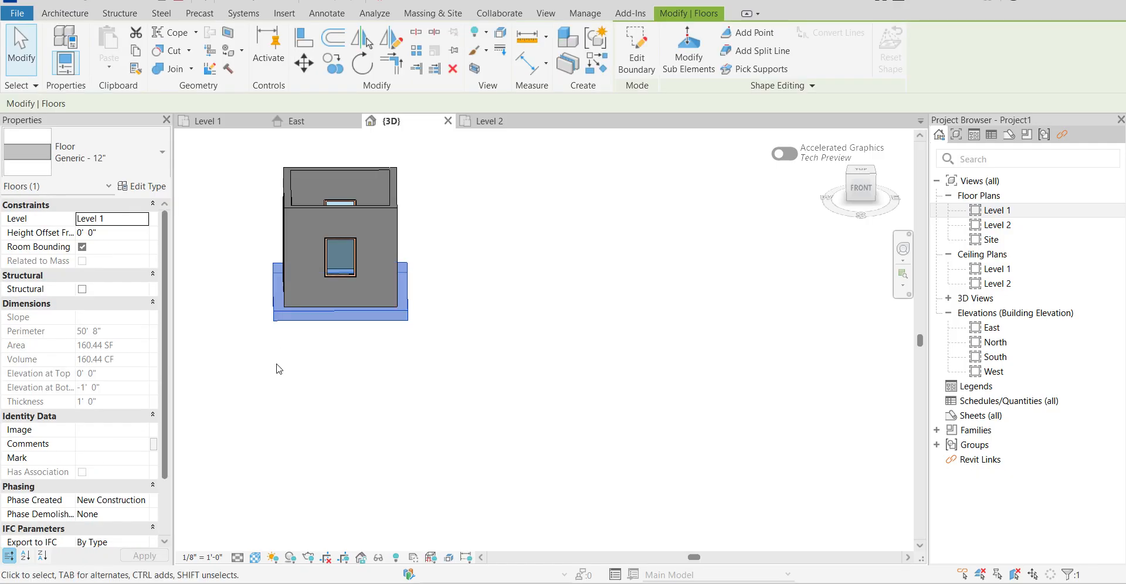
shift+middle_drag(279, 319, 522, 503)
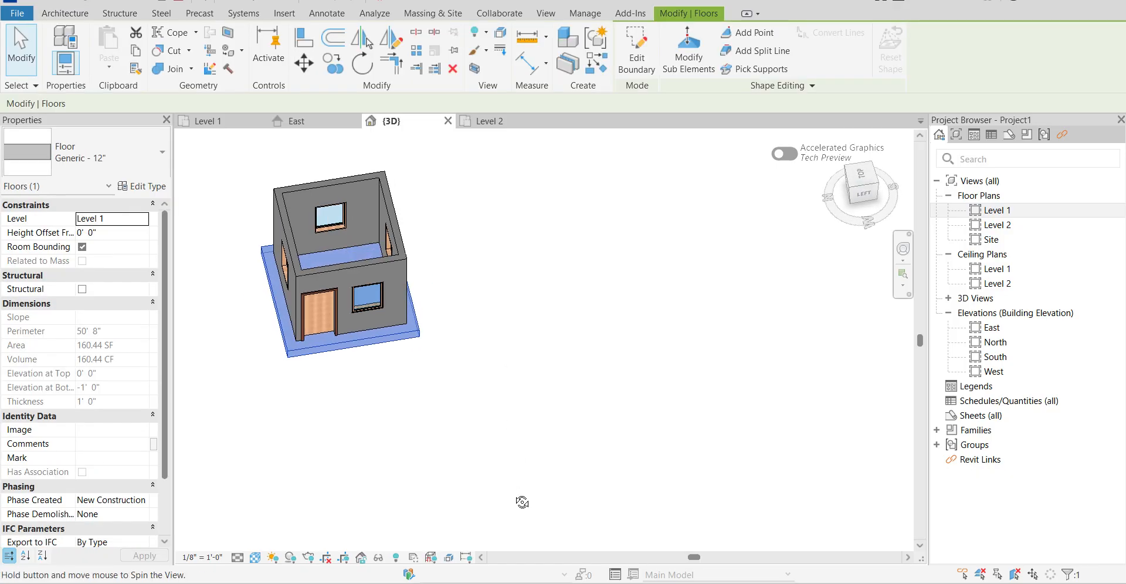
shift+middle_drag(423, 369, 580, 404)
click(479, 336)
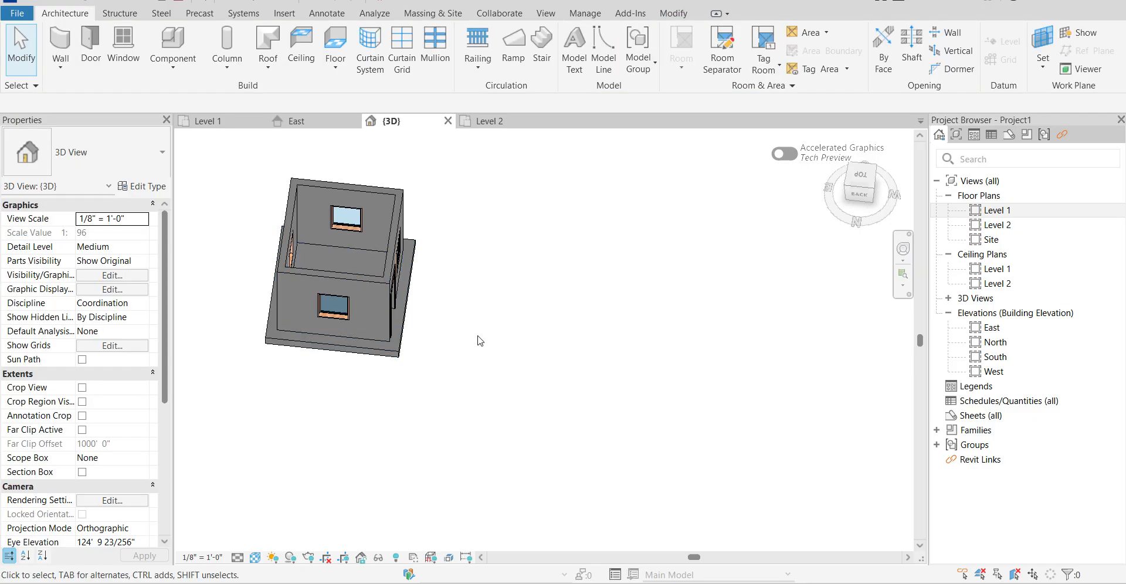
Select the fixed window in the front wall and inspect it up close from outside.
click(357, 226)
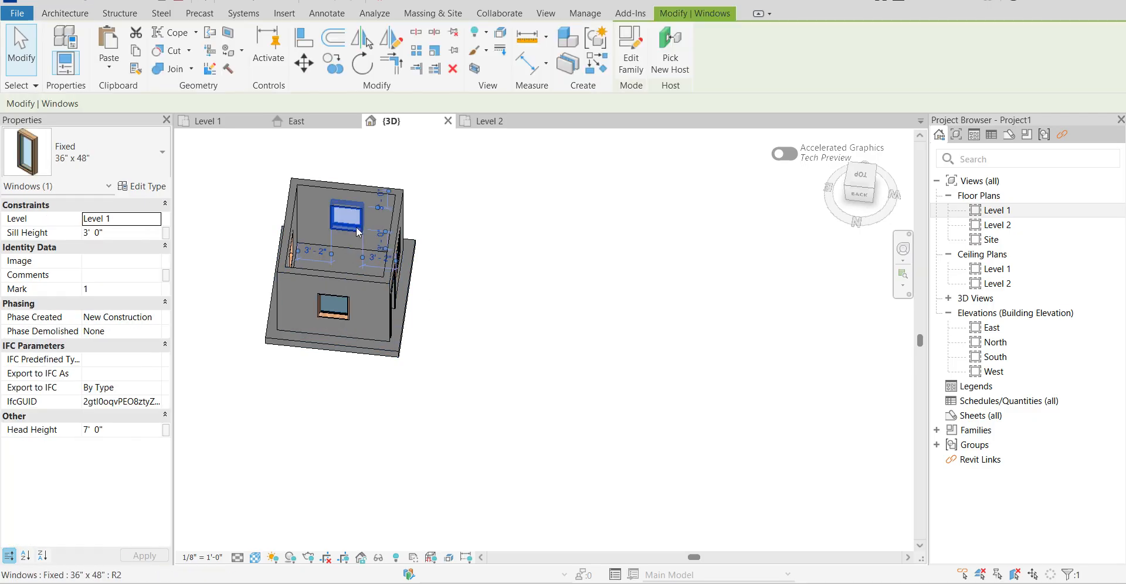
shift+middle_drag(270, 223, 648, 176)
scroll(333, 211, up, 8)
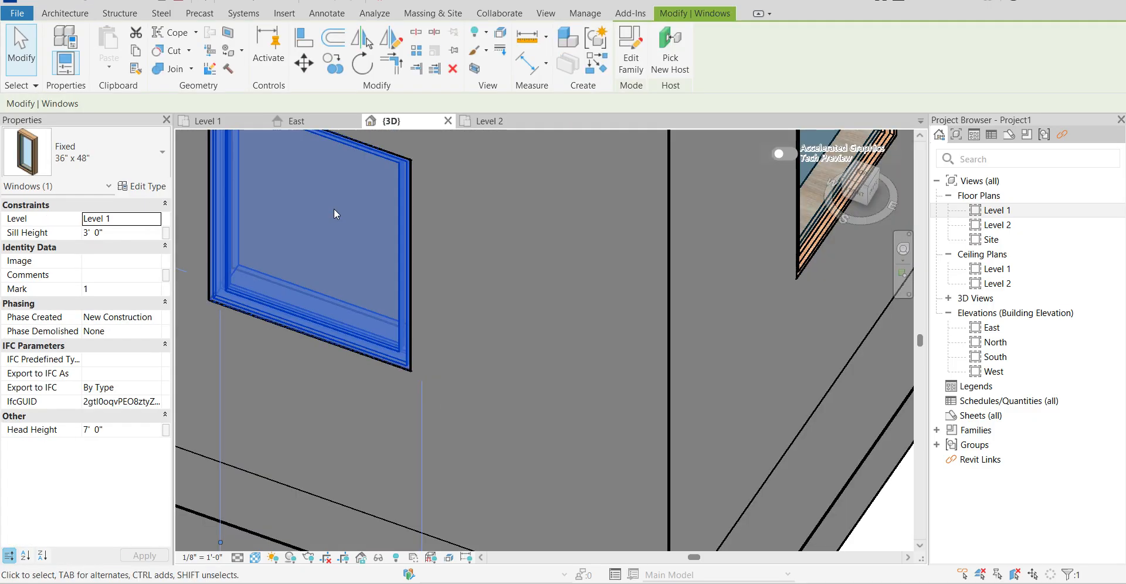